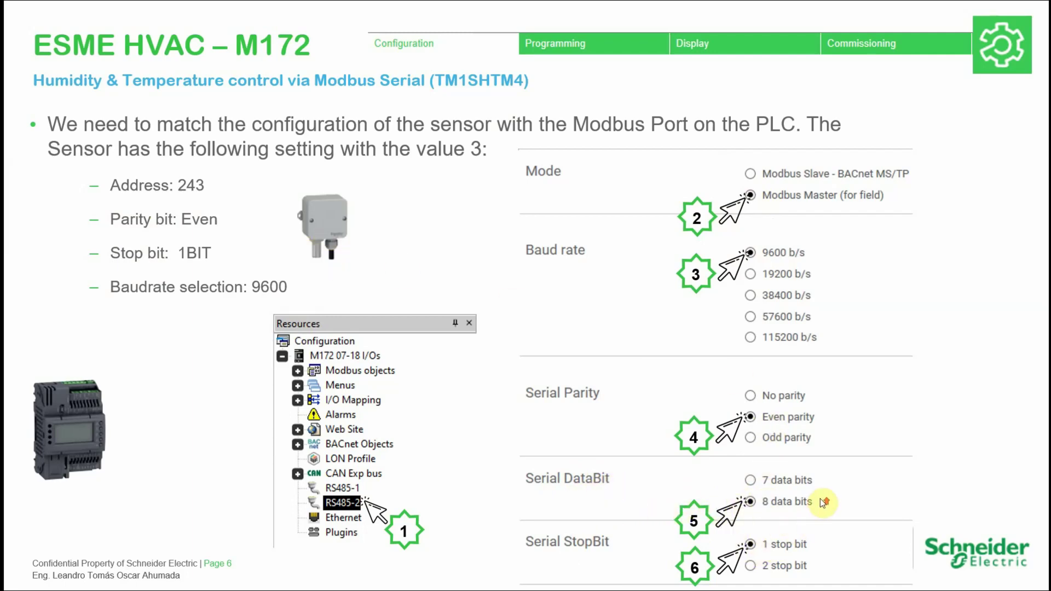
{"action": "key", "text": "Left"}
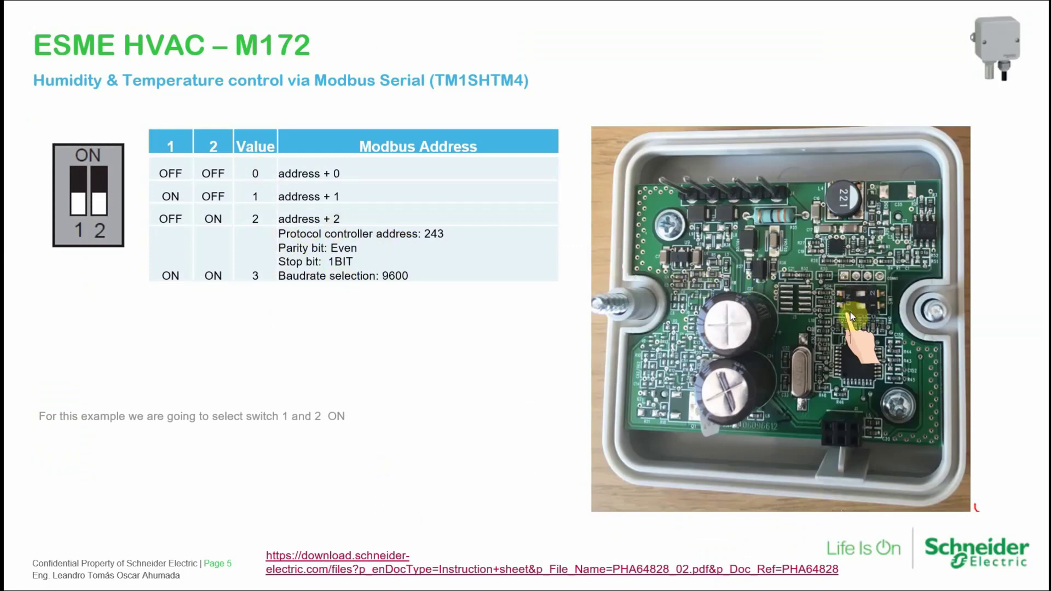
{"action": "key", "text": "Right"}
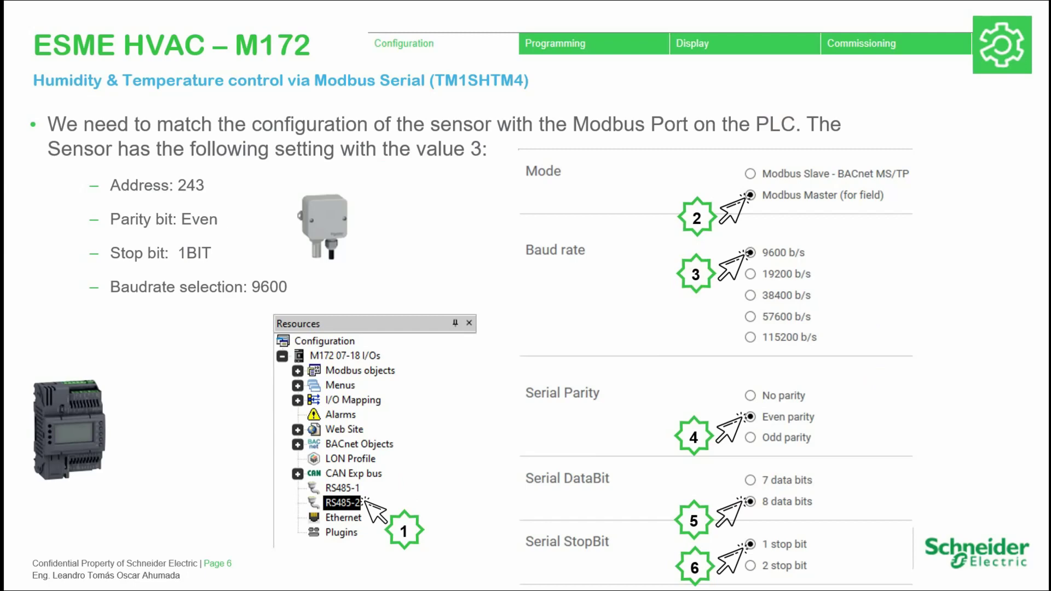
{"action": "key", "text": "Left"}
{"action": "key", "text": "Left"}
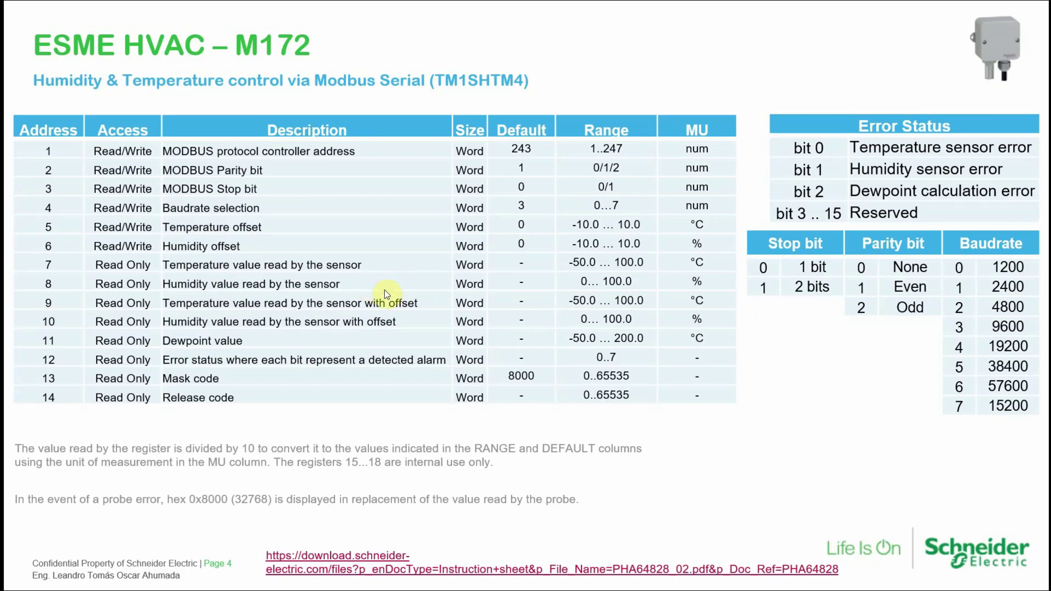
{"action": "left_click", "coordinate": [518, 329]}
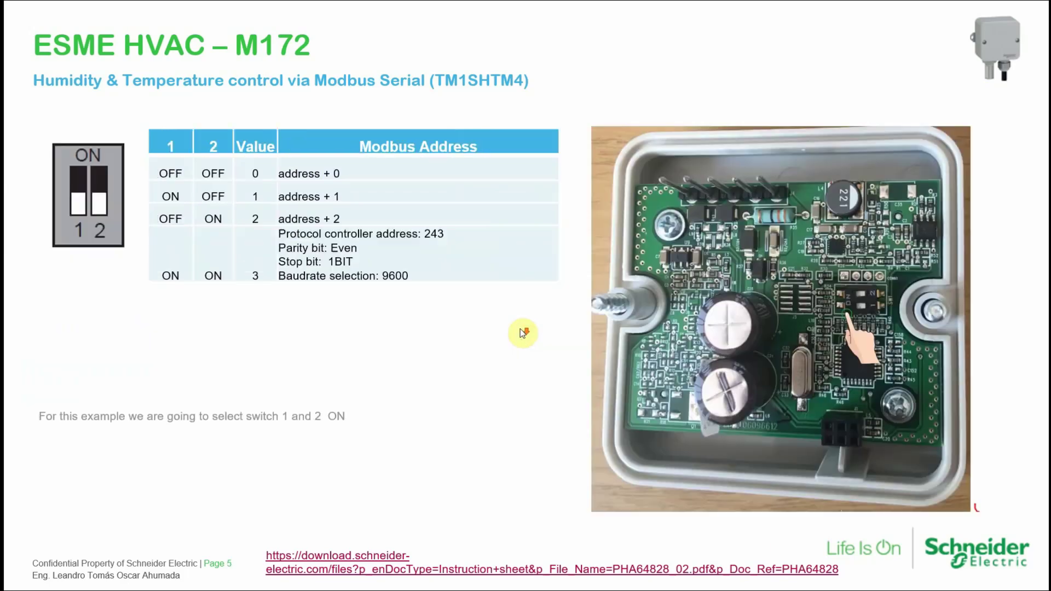
{"action": "left_click", "coordinate": [512, 329]}
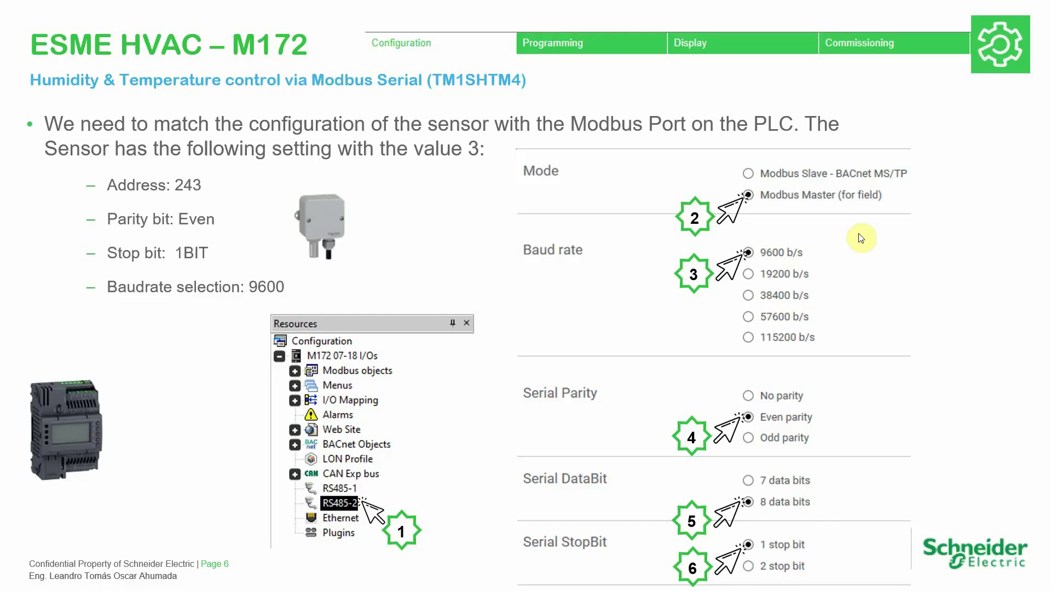
Switch to Machine Expert - HVAC and set the RS485-2 port's mode to Modbus Master (for field) in the configuration.
{"action": "key", "text": "super"}
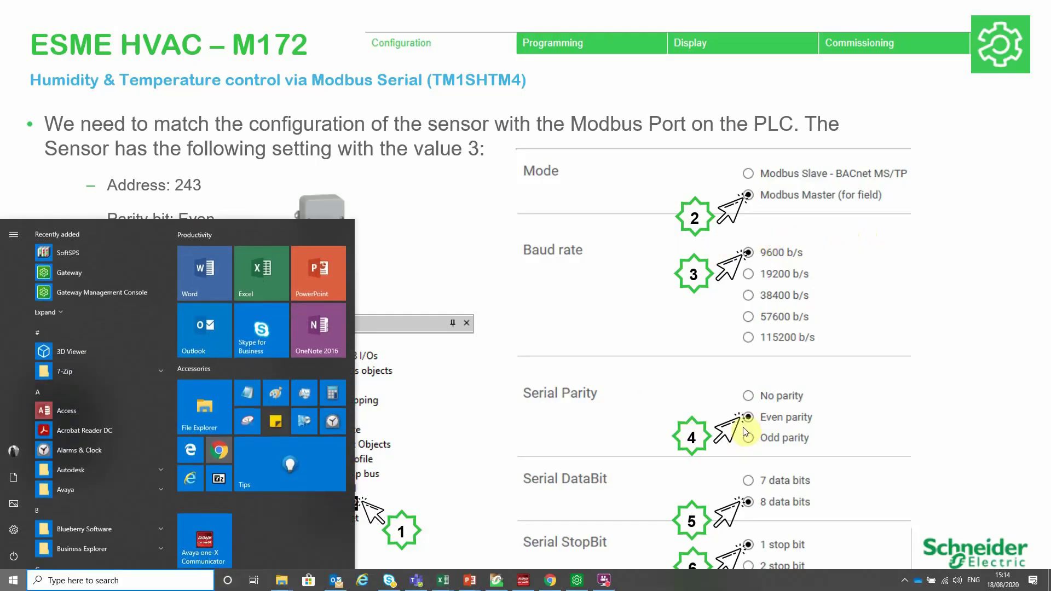
{"action": "left_click", "coordinate": [579, 580]}
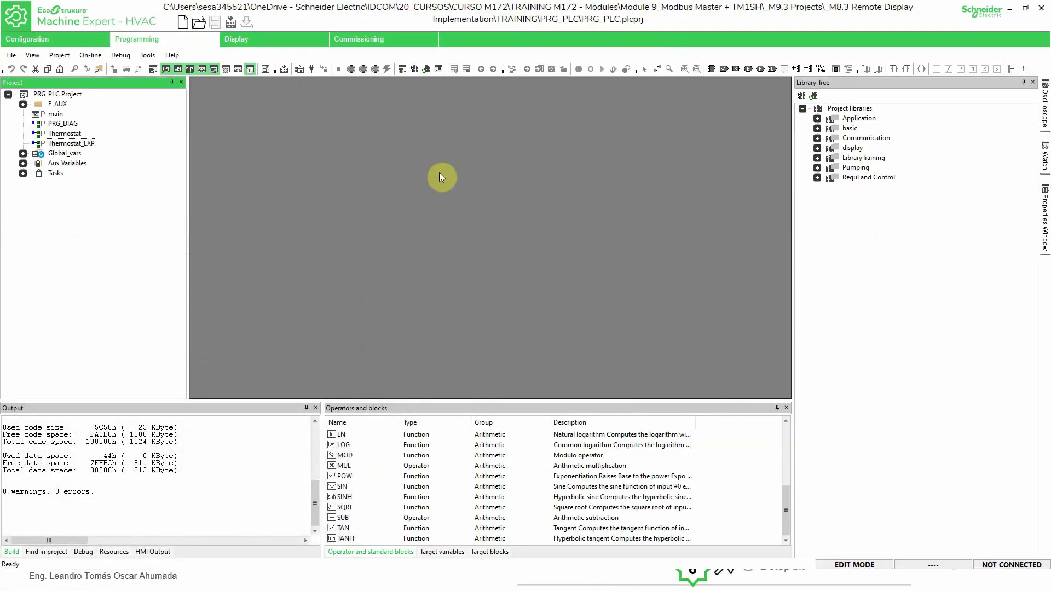
{"action": "left_click", "coordinate": [55, 39]}
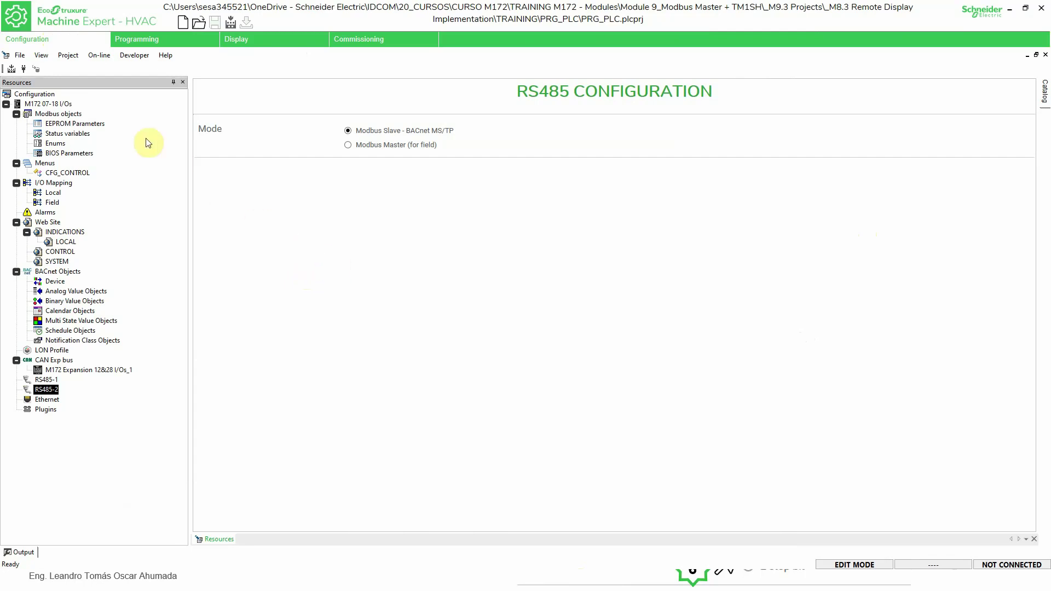
{"action": "left_click", "coordinate": [48, 389]}
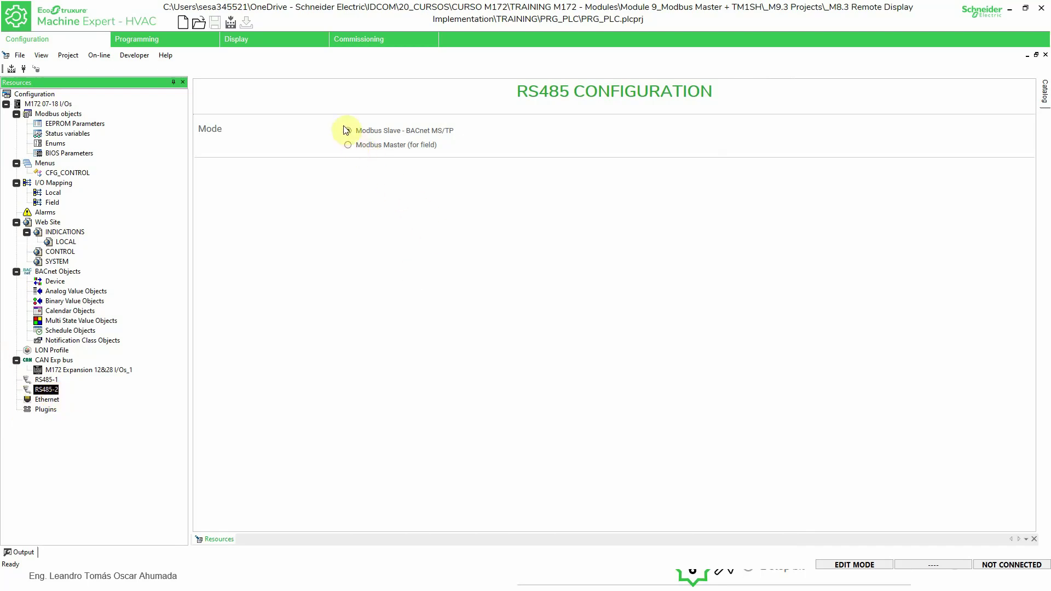
{"action": "left_click", "coordinate": [348, 145]}
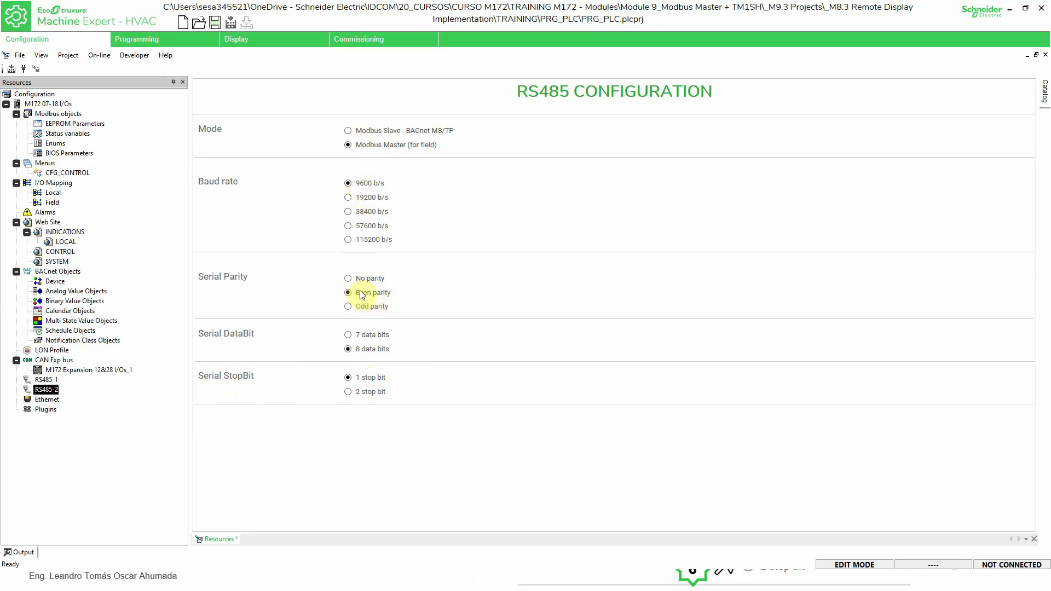
{"action": "left_click", "coordinate": [468, 548]}
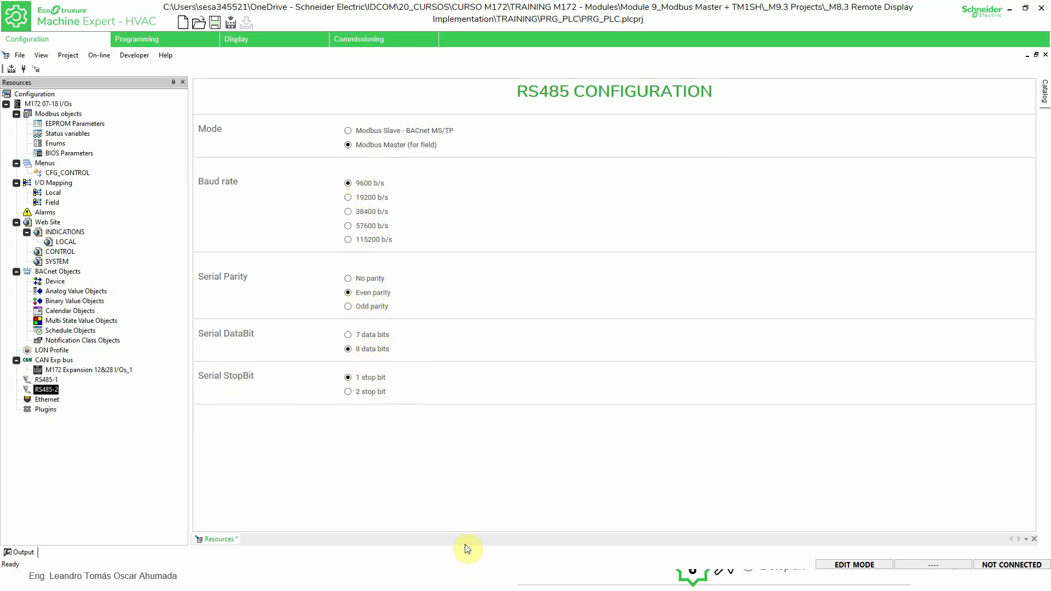
{"action": "left_click", "coordinate": [462, 568]}
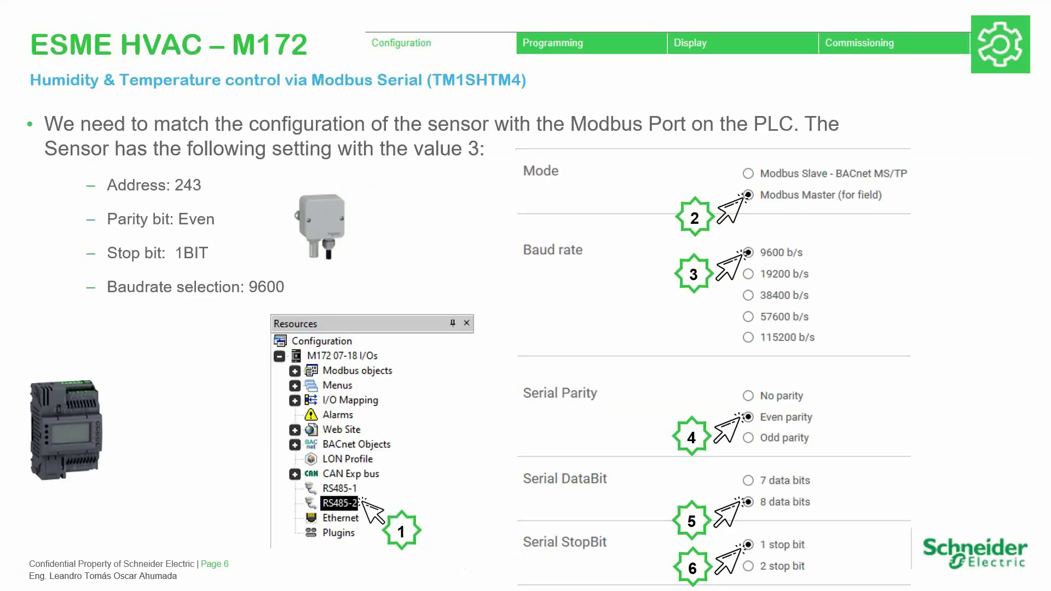
{"action": "left_click", "coordinate": [676, 319]}
{"action": "left_click", "coordinate": [674, 317]}
Switch back to Machine Expert - HVAC and compile the project configuration.
{"action": "key", "text": "super"}
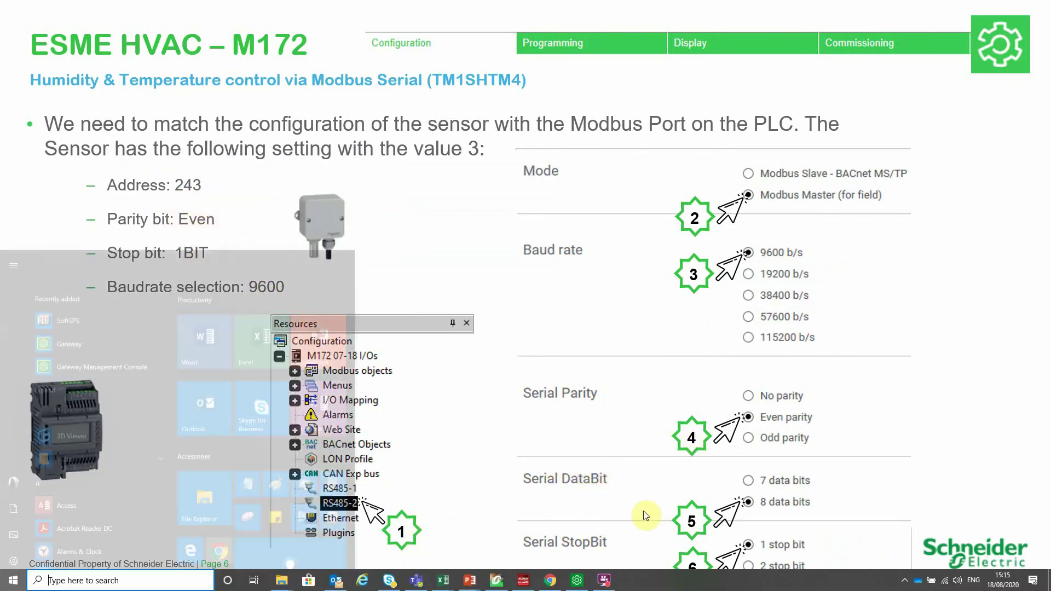
{"action": "left_click", "coordinate": [576, 581]}
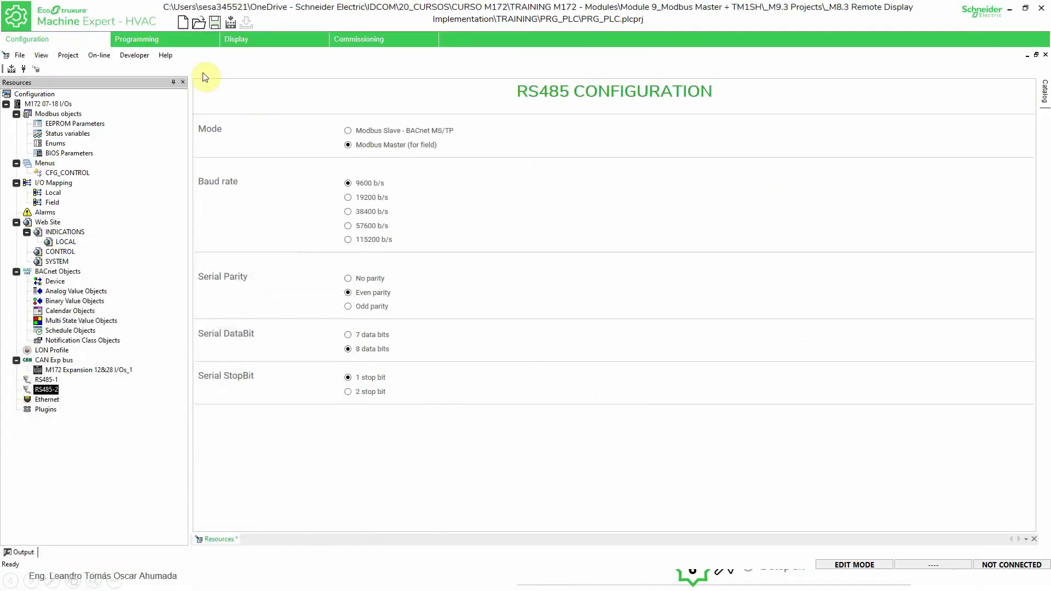
{"action": "left_click", "coordinate": [12, 70]}
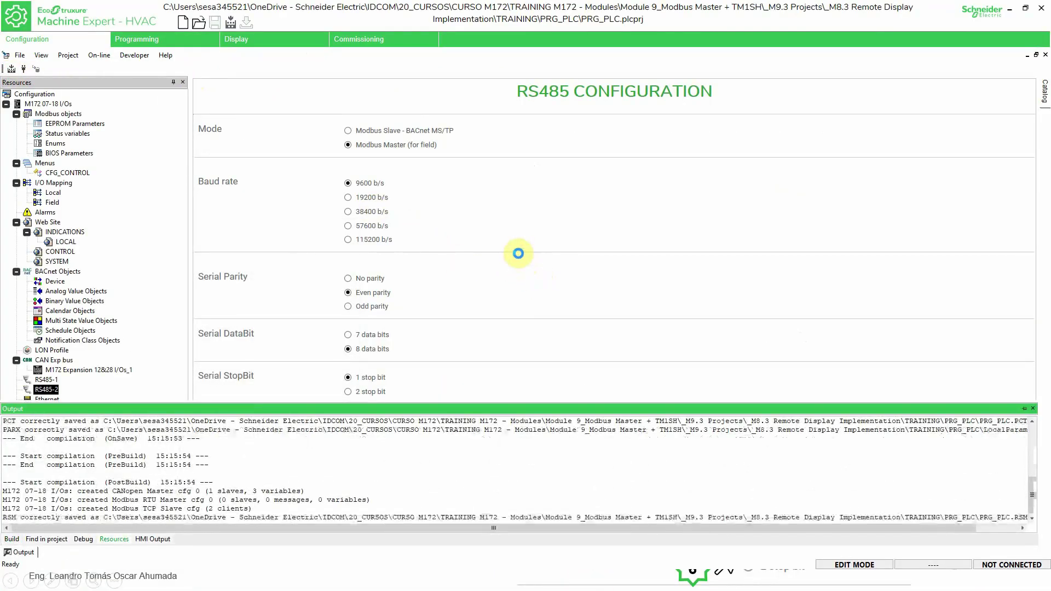
Review the RS485-2 On Board settings in the BIOS Parameters, including the protocol options offered for Proto_RS485_OB.
{"action": "left_click", "coordinate": [69, 153]}
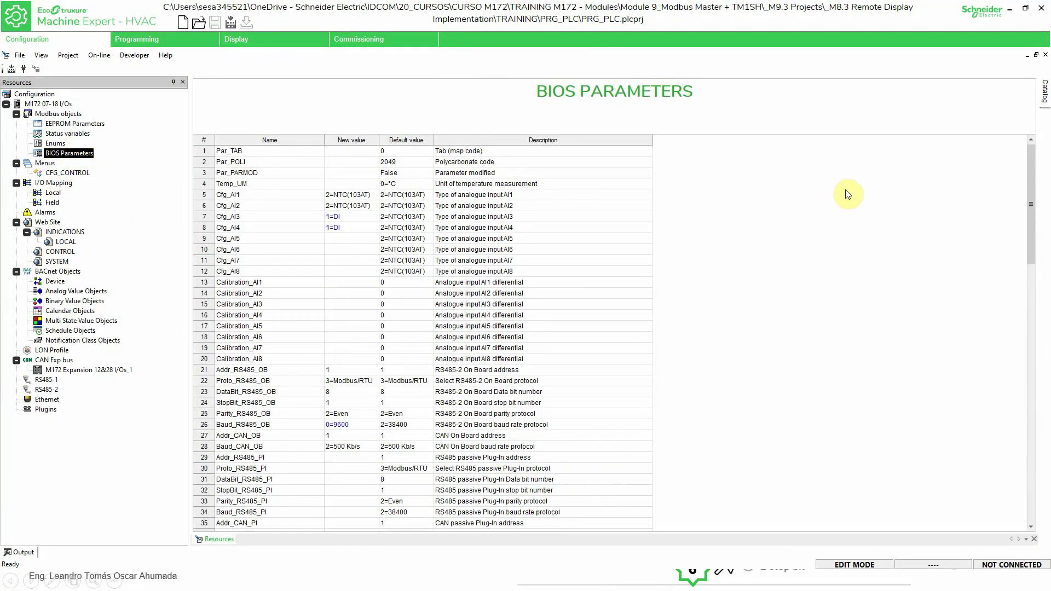
{"action": "left_click", "coordinate": [844, 202]}
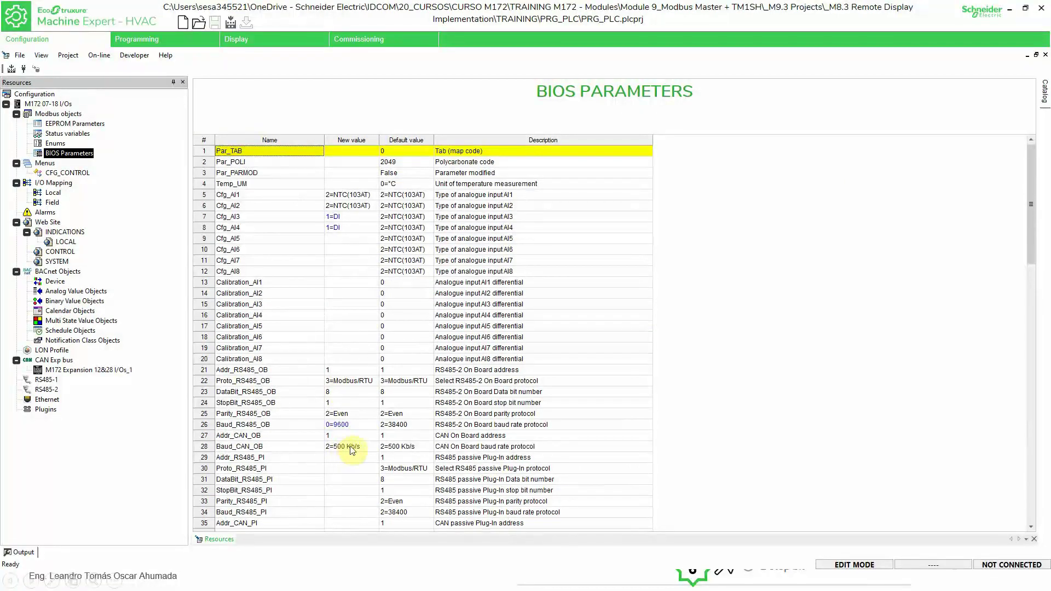
{"action": "left_click", "coordinate": [344, 385]}
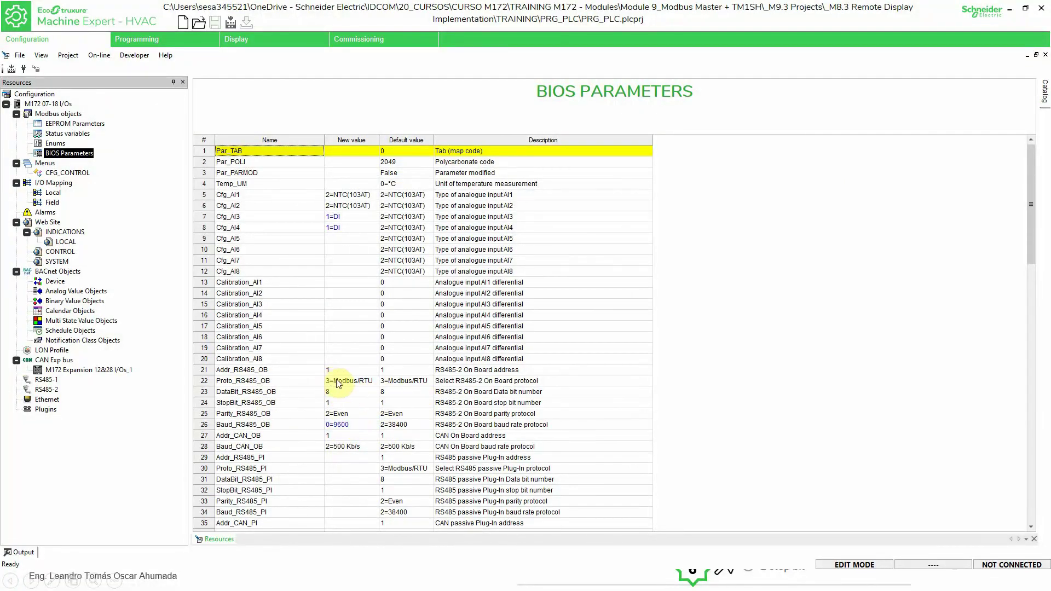
{"action": "left_click", "coordinate": [372, 382]}
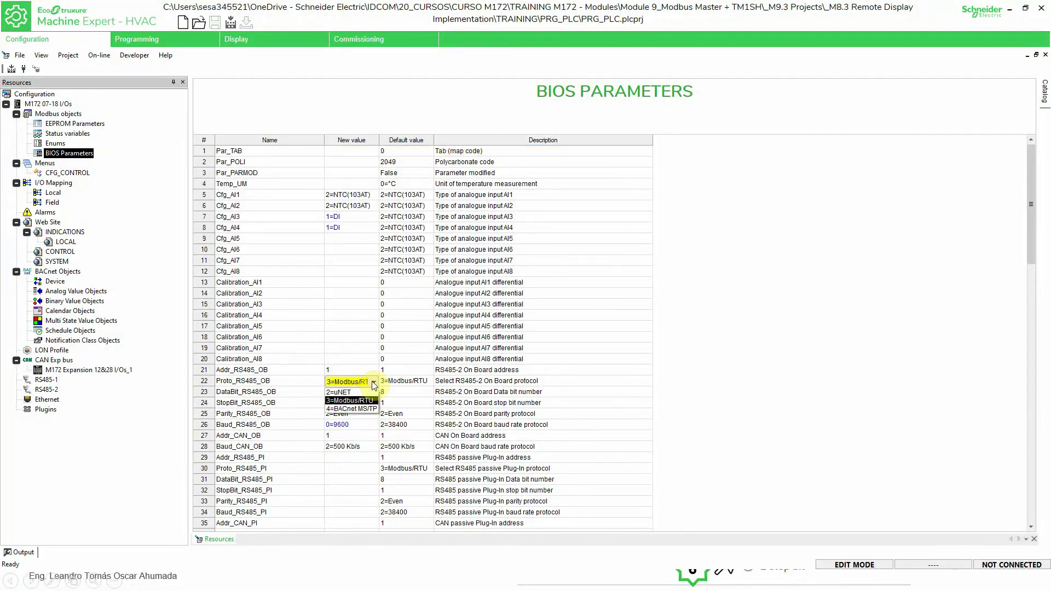
{"action": "left_click", "coordinate": [296, 386]}
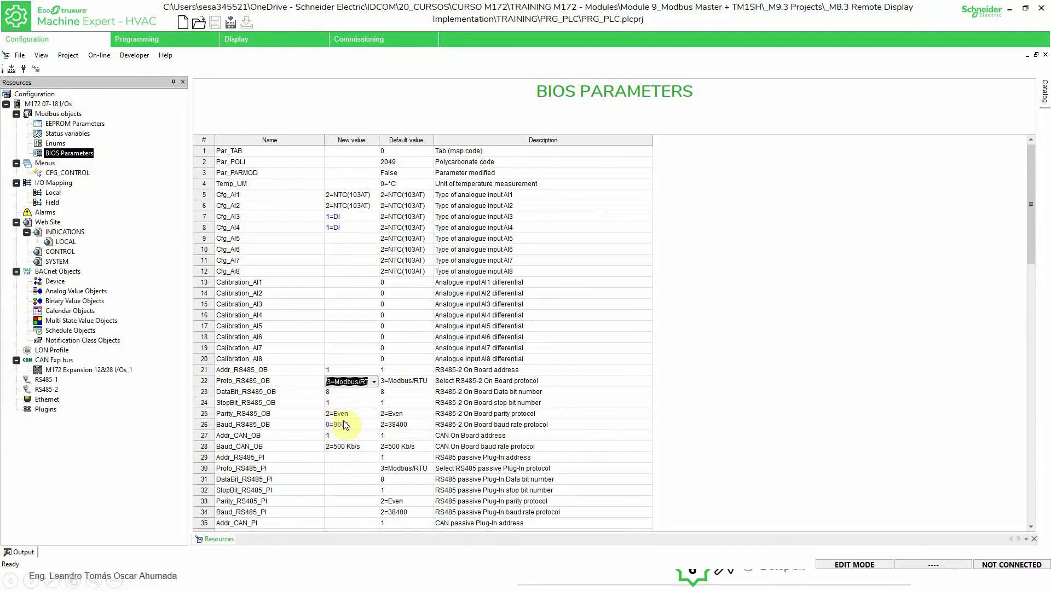
{"action": "left_click", "coordinate": [668, 274]}
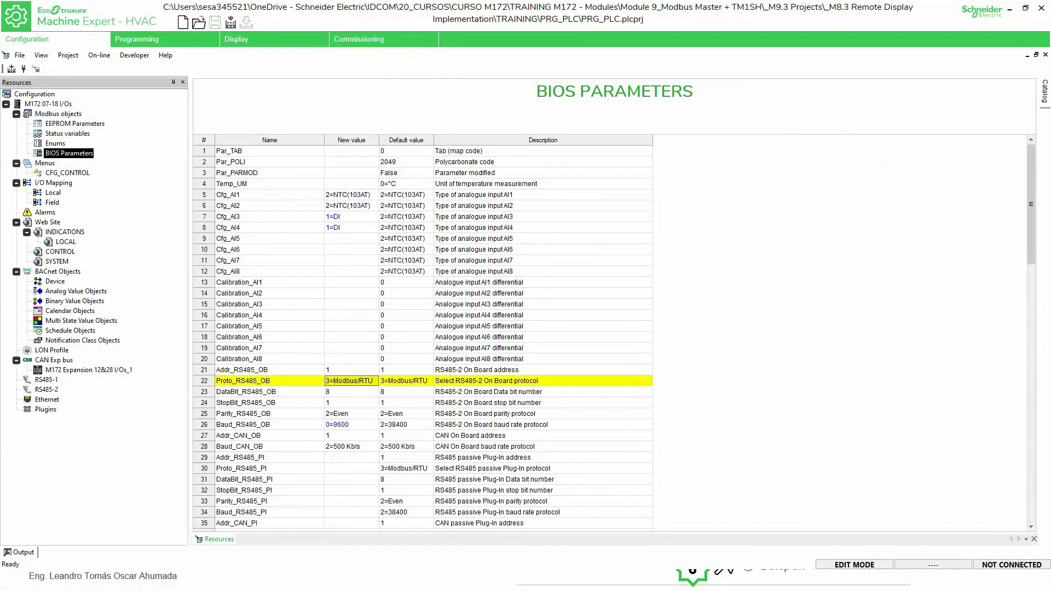
Find the sysMbMRTU functions among the programming target blocks, widen the list's Name column and select sysMbMRTU_FC01.
{"action": "left_click", "coordinate": [148, 41]}
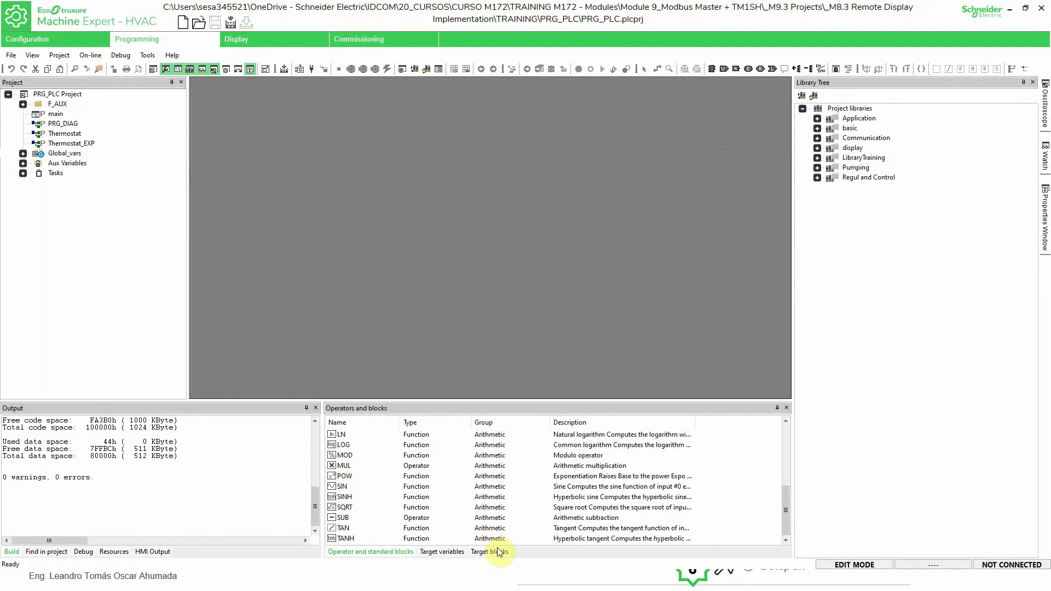
{"action": "left_click", "coordinate": [489, 552]}
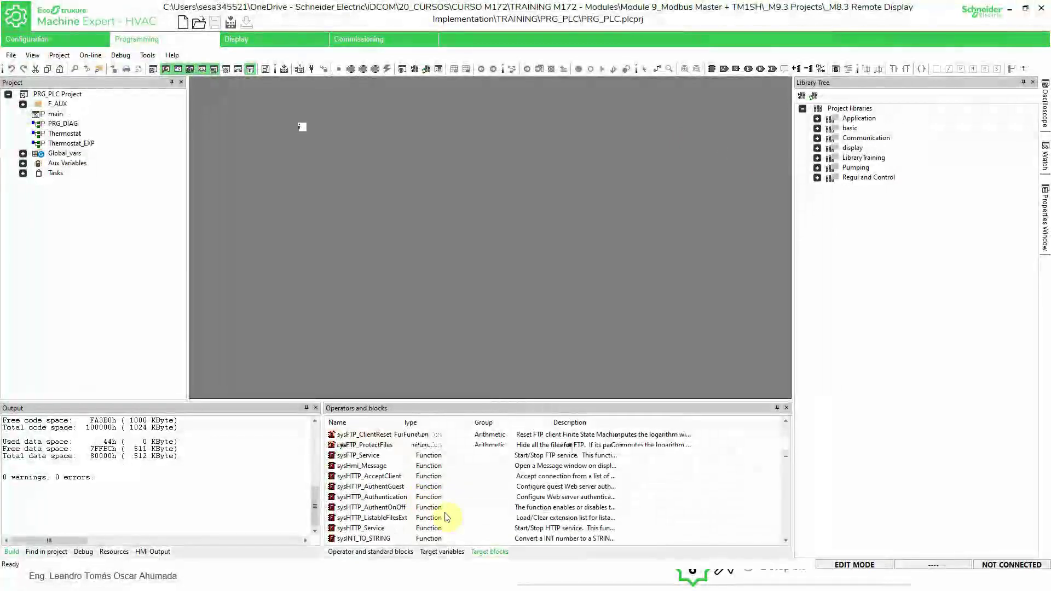
{"action": "scroll", "coordinate": [446, 517], "scroll_direction": "down", "scroll_amount": 1}
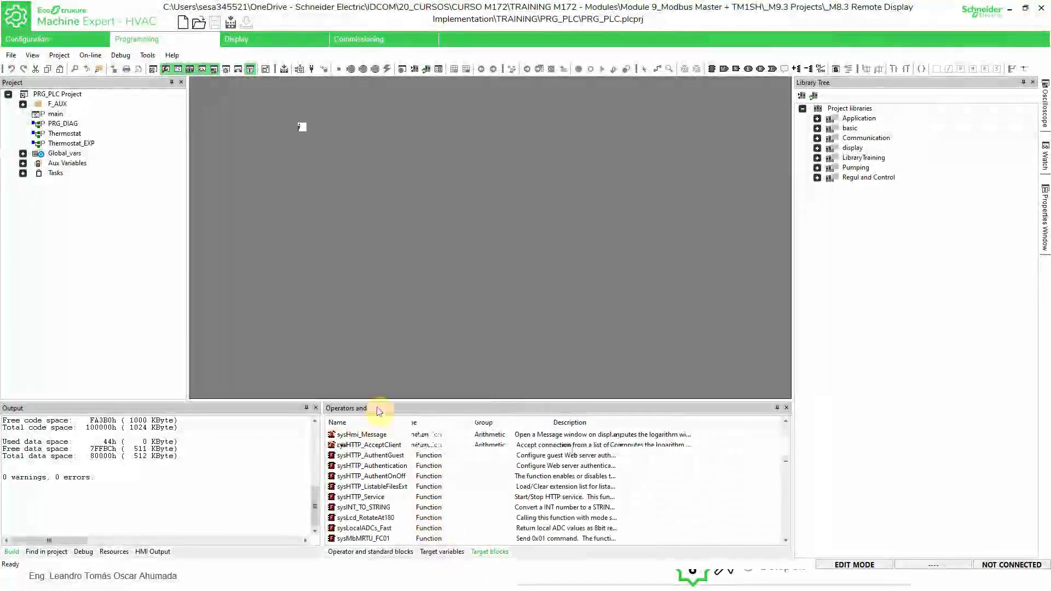
{"action": "scroll", "coordinate": [469, 468], "scroll_direction": "down", "scroll_amount": 2}
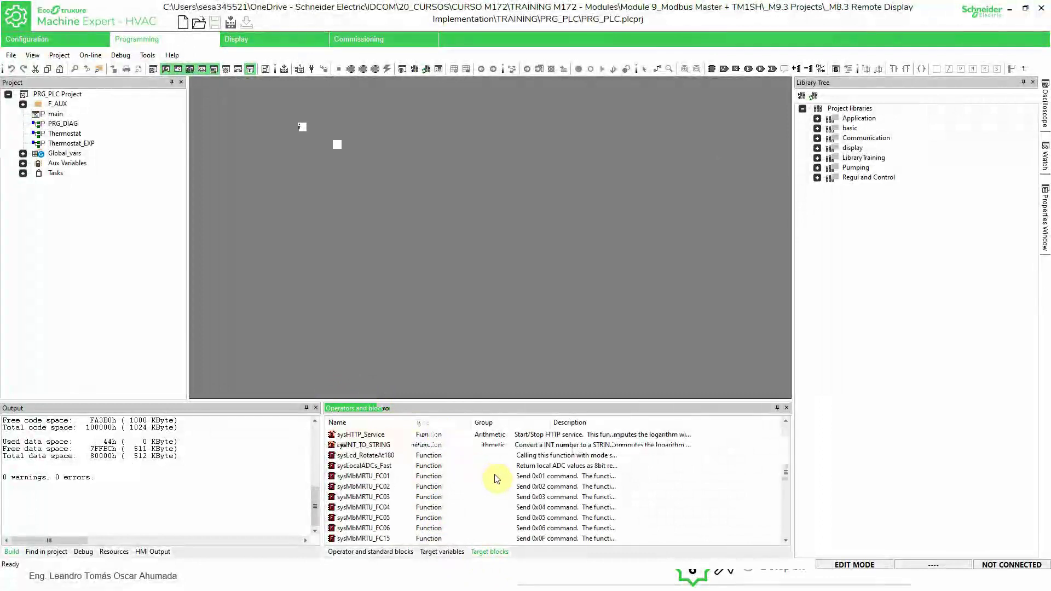
{"action": "scroll", "coordinate": [429, 462], "scroll_direction": "down", "scroll_amount": 1}
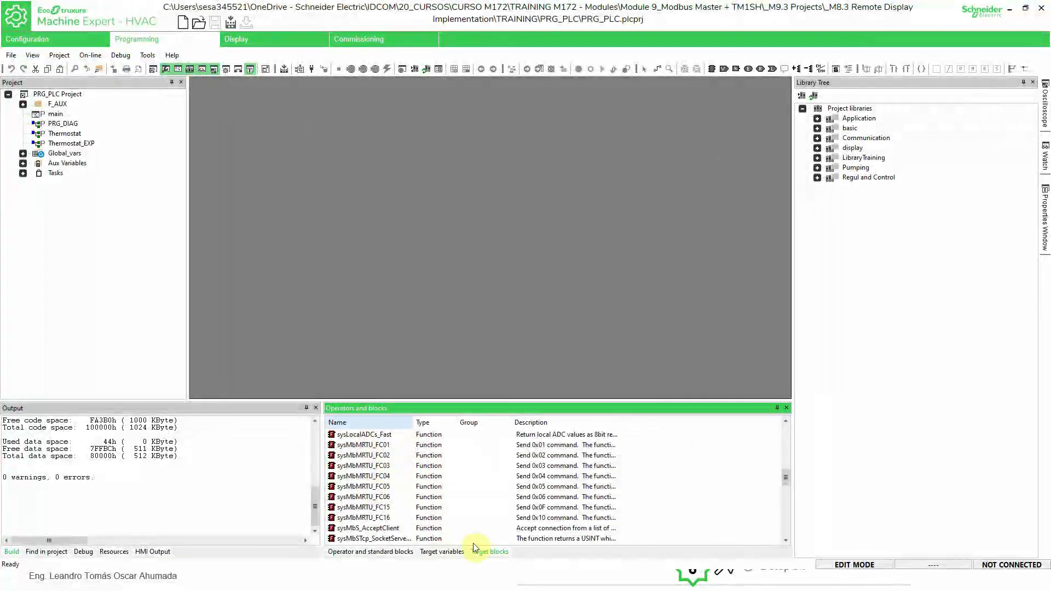
{"action": "left_click_drag", "start_coordinate": [413, 423], "coordinate": [441, 421]}
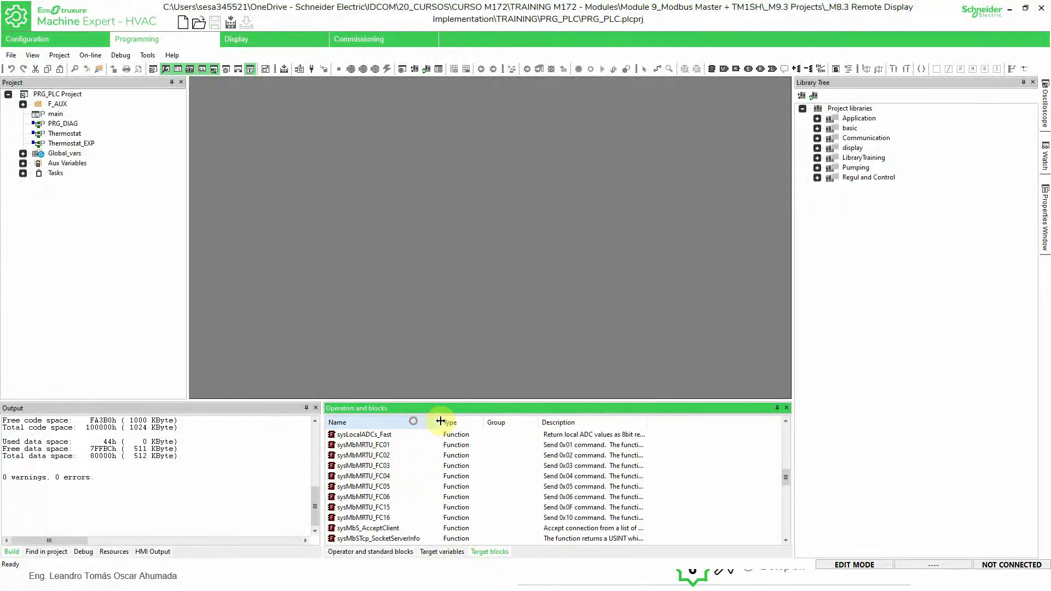
{"action": "left_click", "coordinate": [366, 446]}
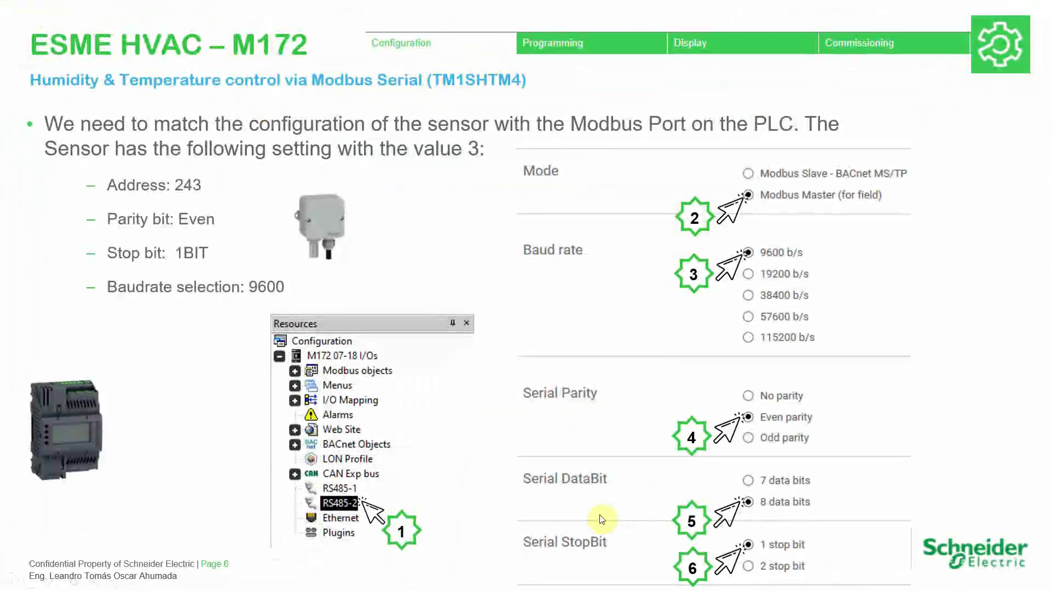
{"action": "left_click", "coordinate": [631, 398]}
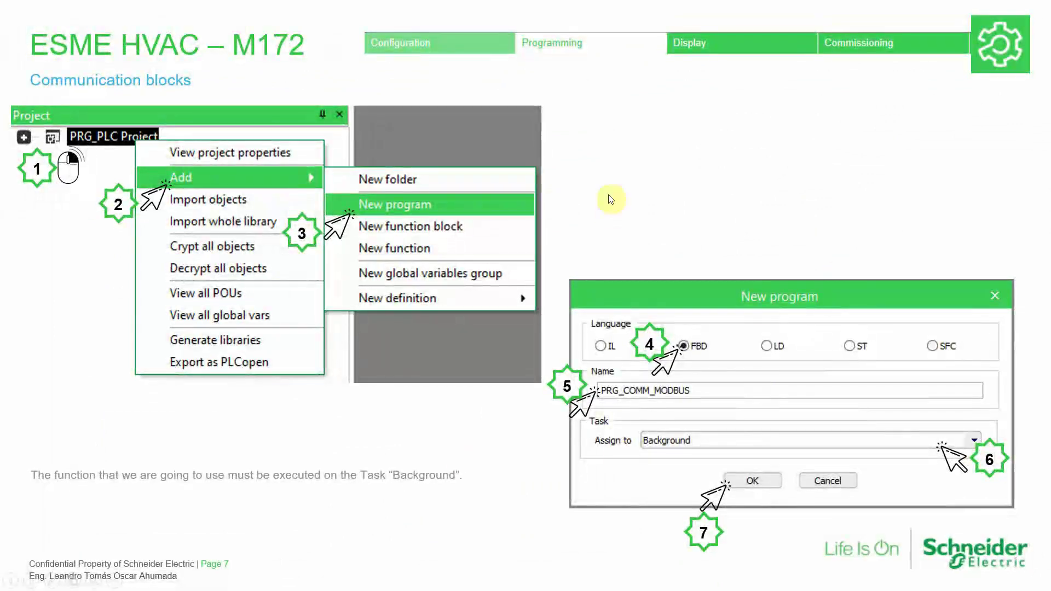
{"action": "left_click", "coordinate": [852, 241]}
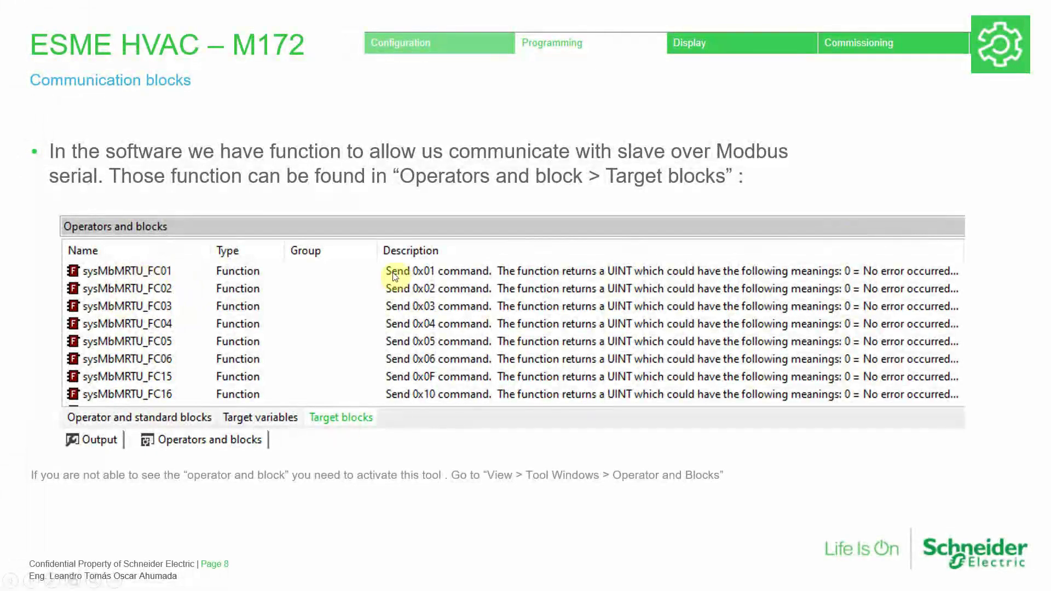
{"action": "left_click", "coordinate": [387, 352]}
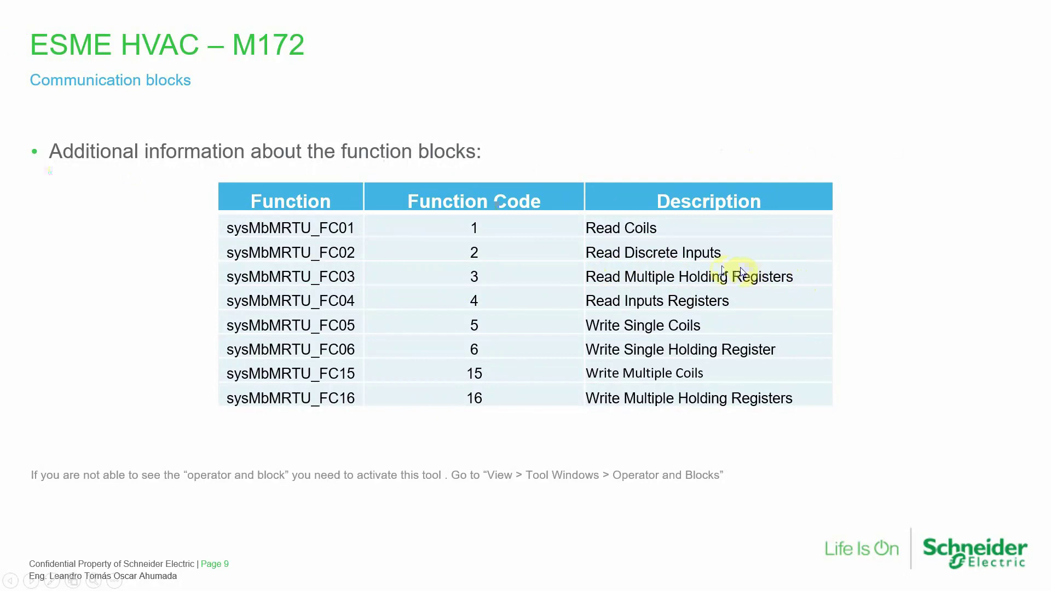
{"action": "left_click", "coordinate": [865, 347]}
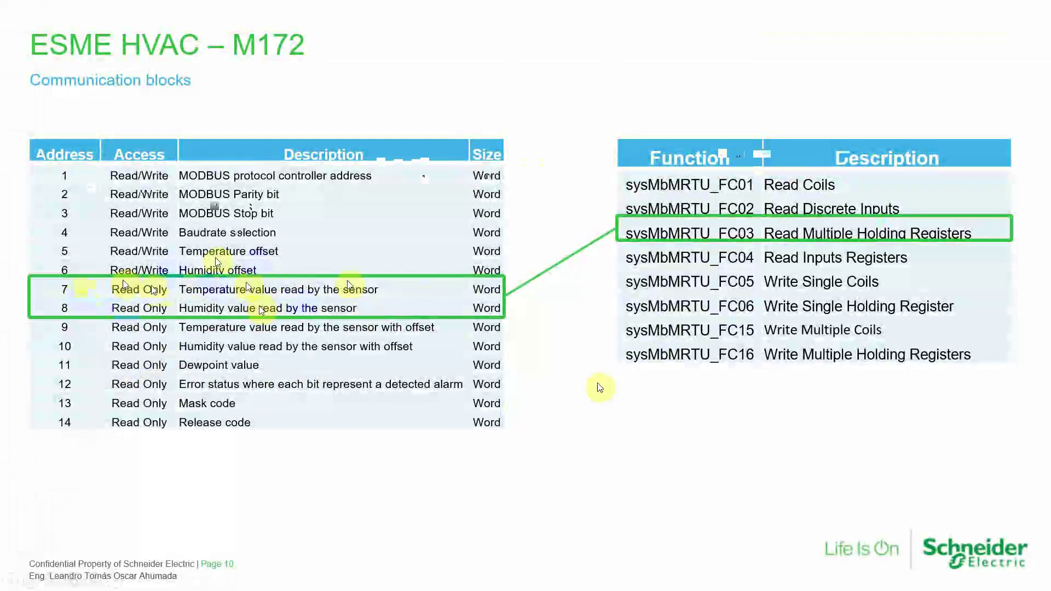
Switch to Machine Expert - HVAC and add a new FBD program PRG_COMM_MODBUS to the PLC project, assigned to the Background task.
{"action": "key", "text": "super"}
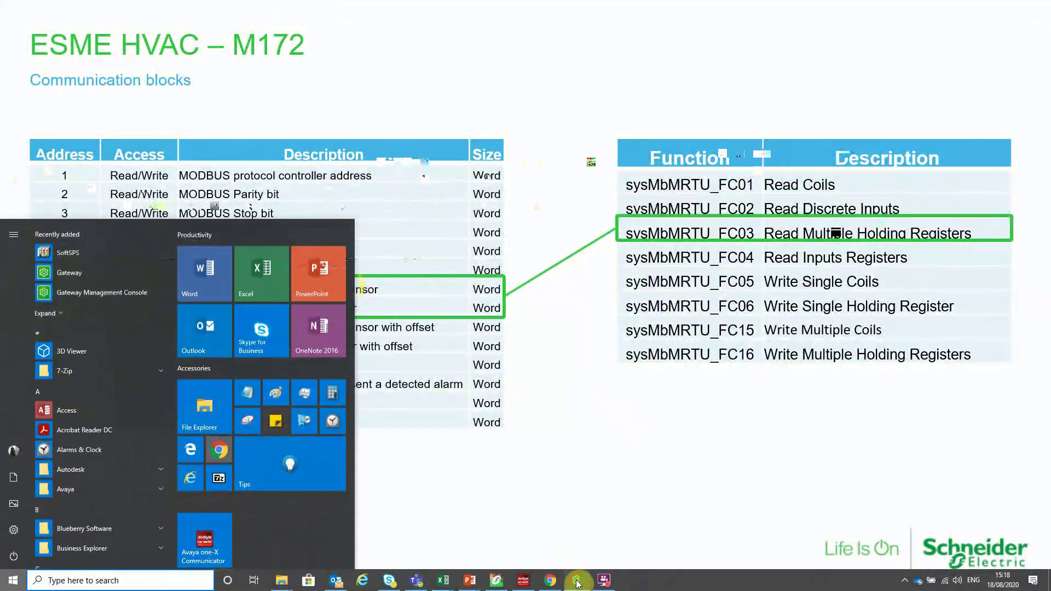
{"action": "left_click", "coordinate": [577, 582]}
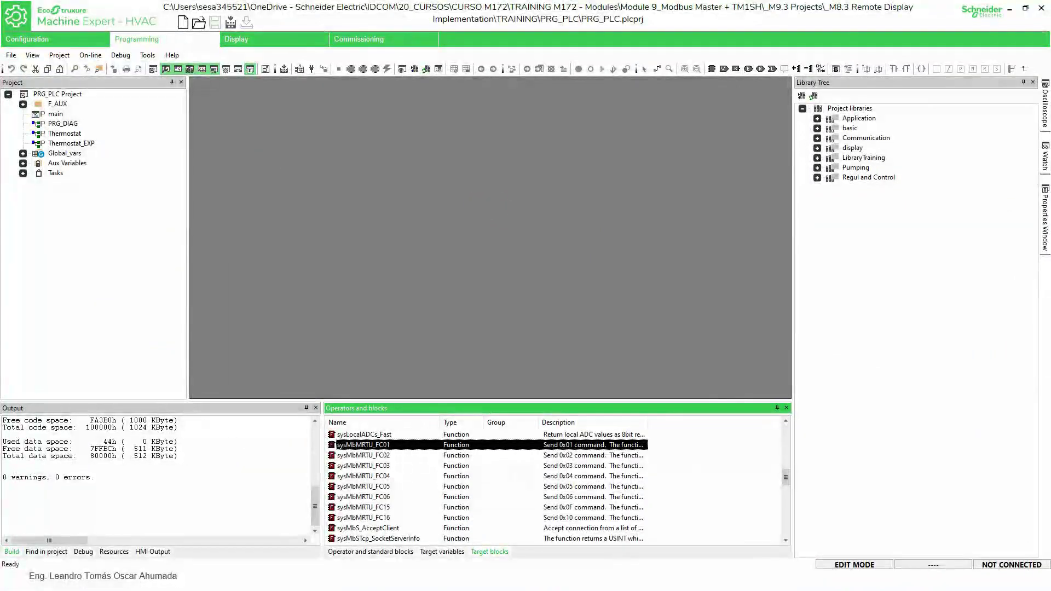
{"action": "left_click", "coordinate": [70, 95]}
{"action": "right_click", "coordinate": [69, 97]}
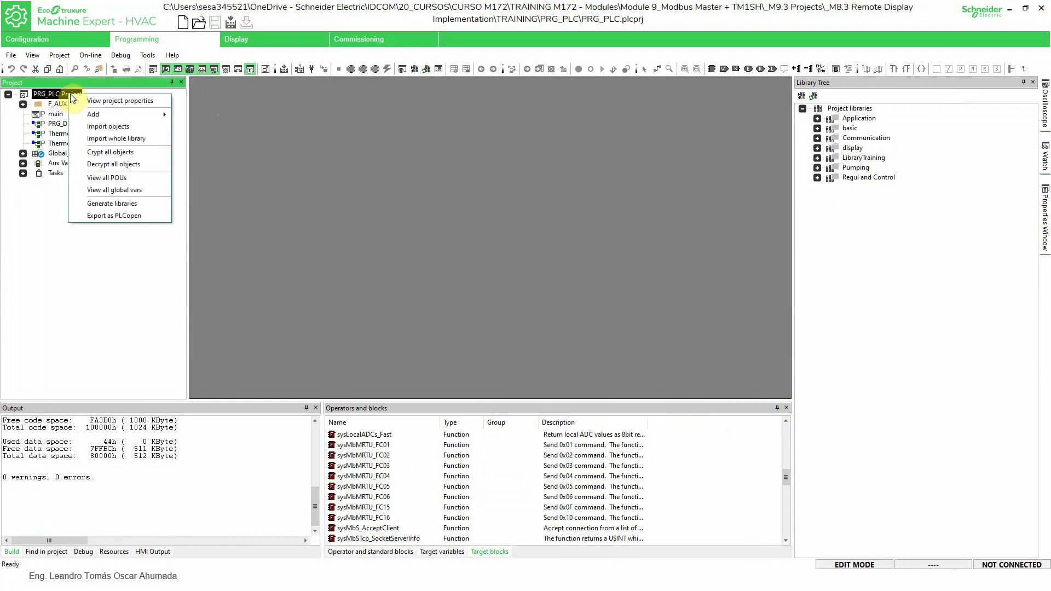
{"action": "mouse_move", "coordinate": [123, 114]}
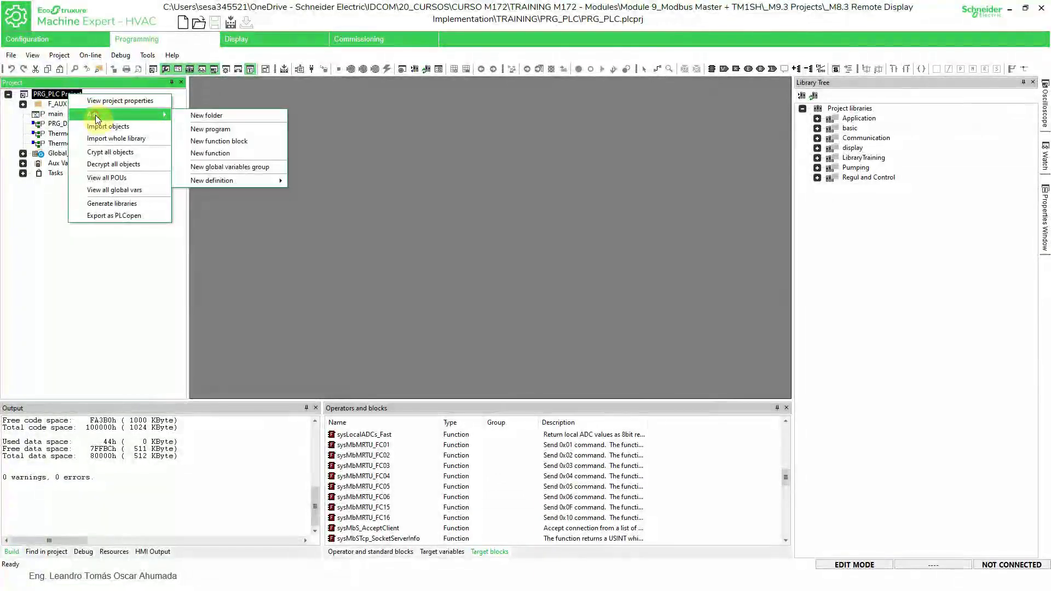
{"action": "left_click", "coordinate": [210, 131]}
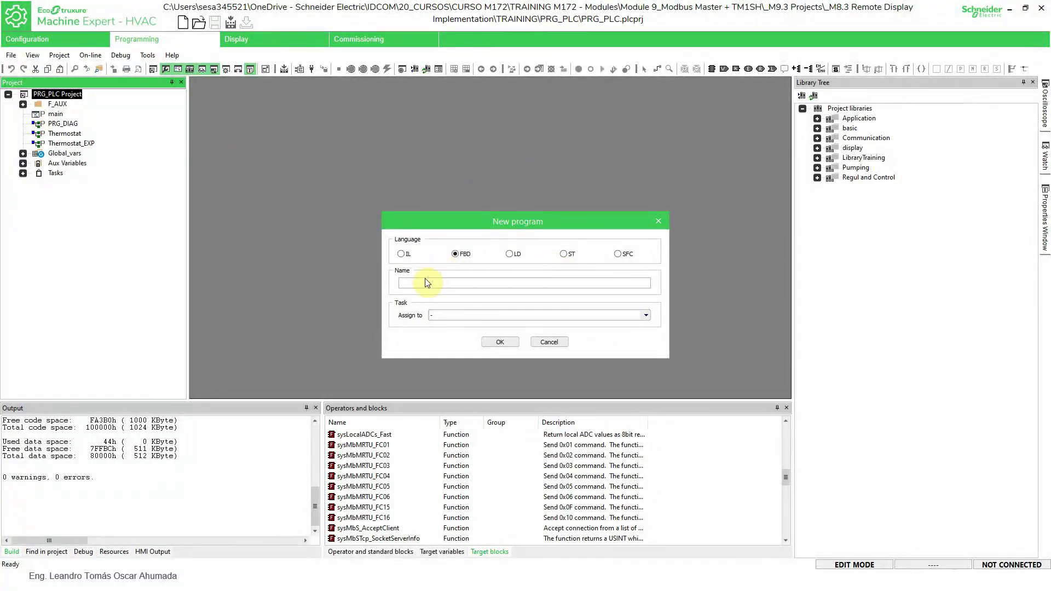
{"action": "type", "text": "PRG_COMM_MODBUS"}
{"action": "left_click", "coordinate": [450, 317]}
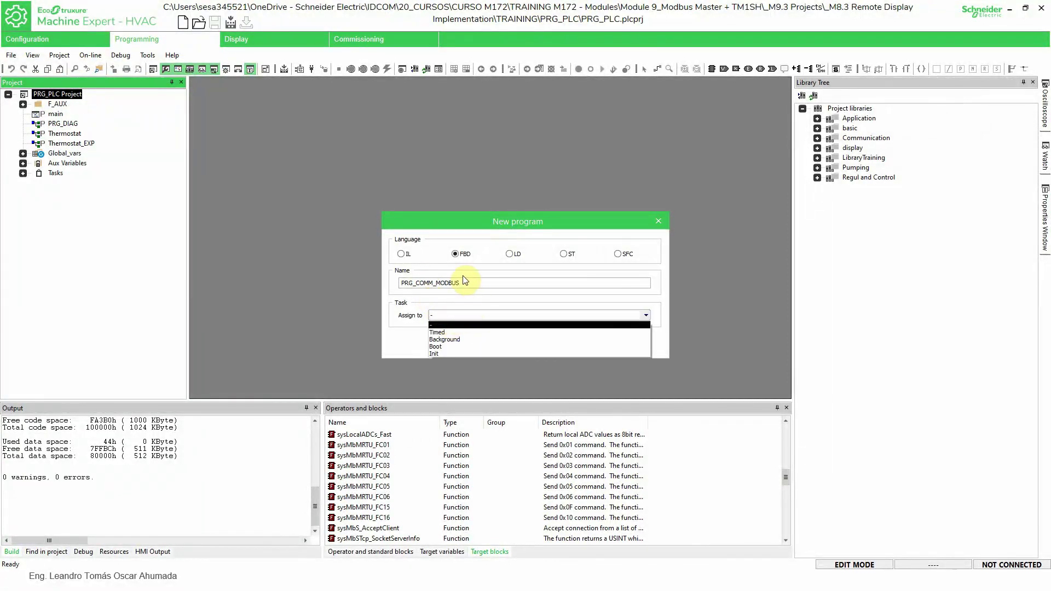
{"action": "left_click", "coordinate": [460, 340]}
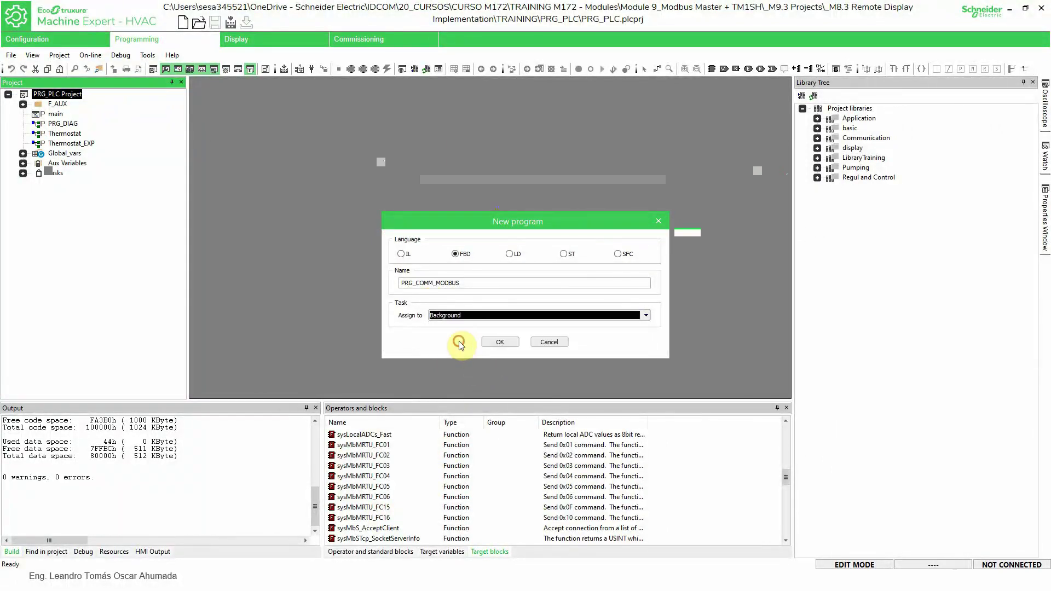
{"action": "left_click", "coordinate": [473, 316]}
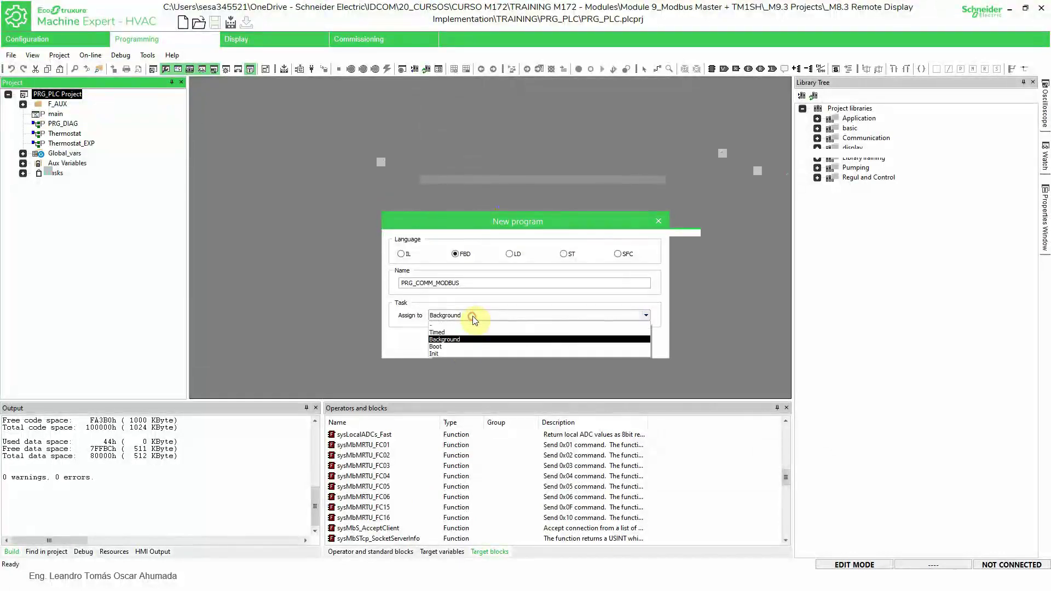
{"action": "left_click", "coordinate": [448, 340]}
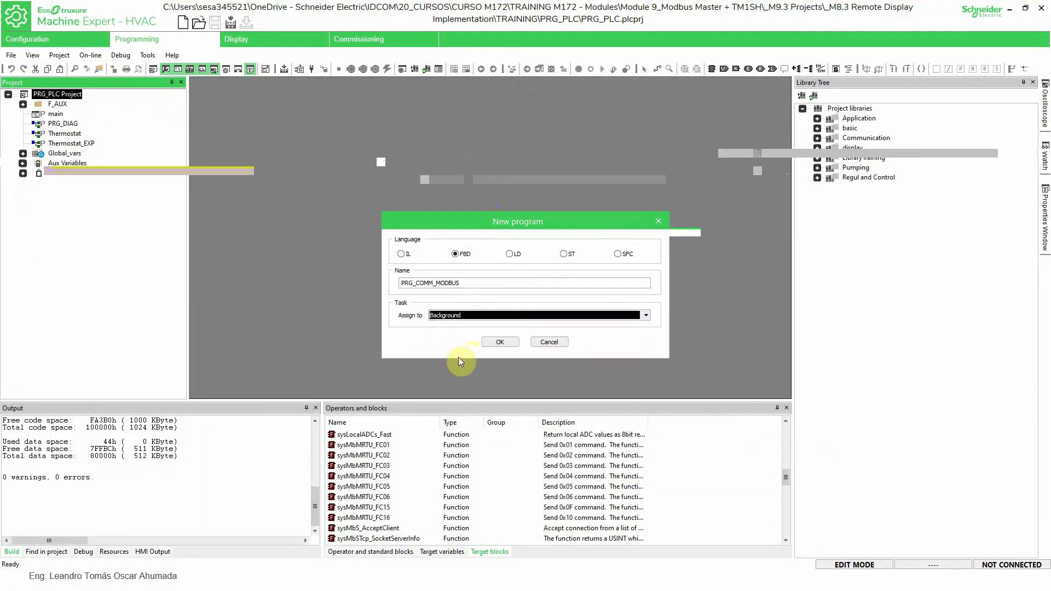
{"action": "left_click", "coordinate": [499, 342]}
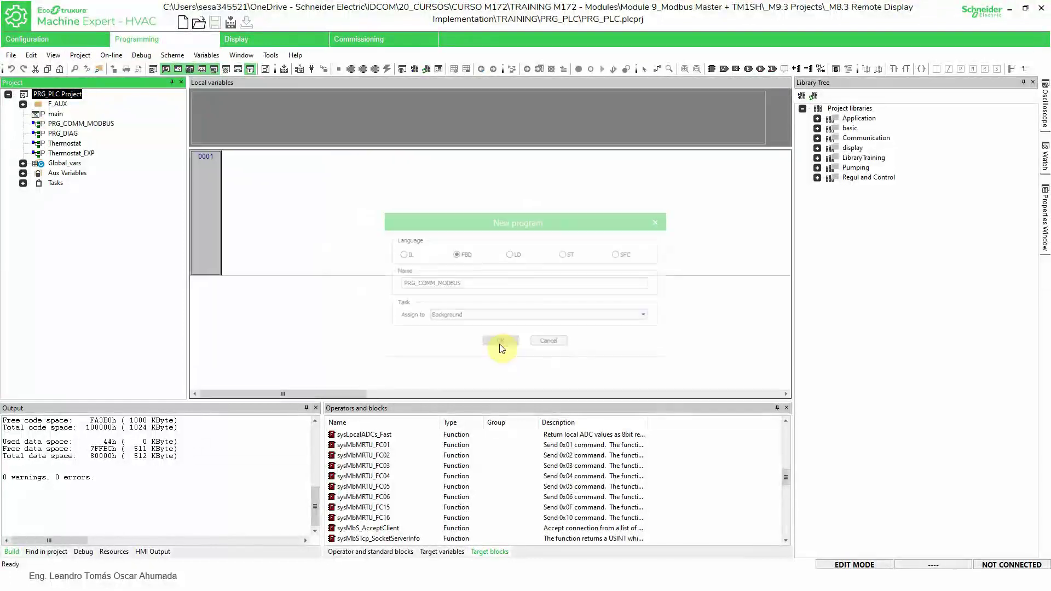
Expand the project's tasks and check the PRG_COMM_MODBUS assignment under Background.
{"action": "left_click", "coordinate": [23, 184]}
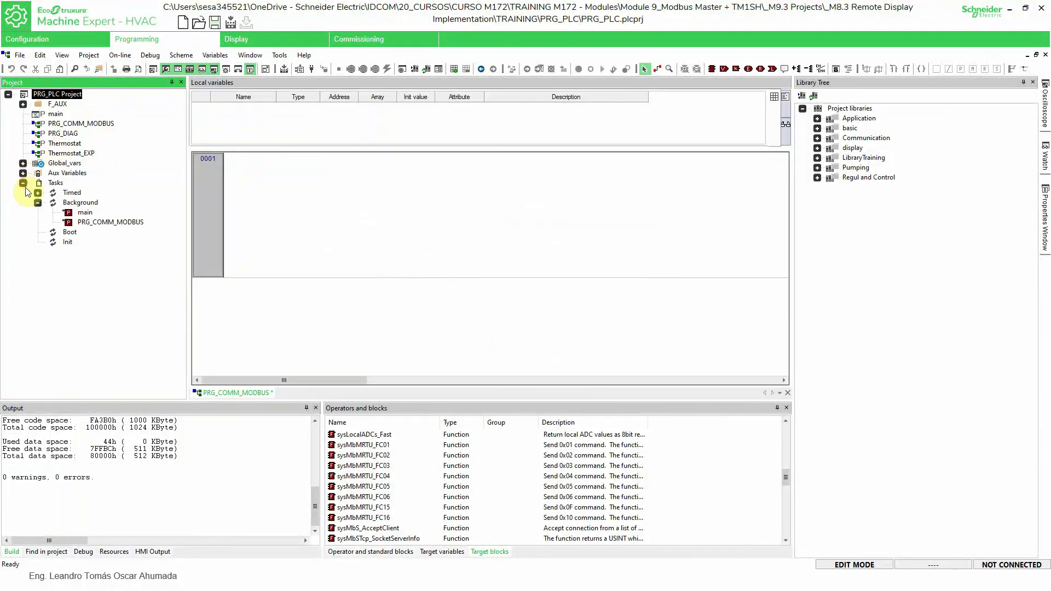
{"action": "left_click", "coordinate": [92, 224]}
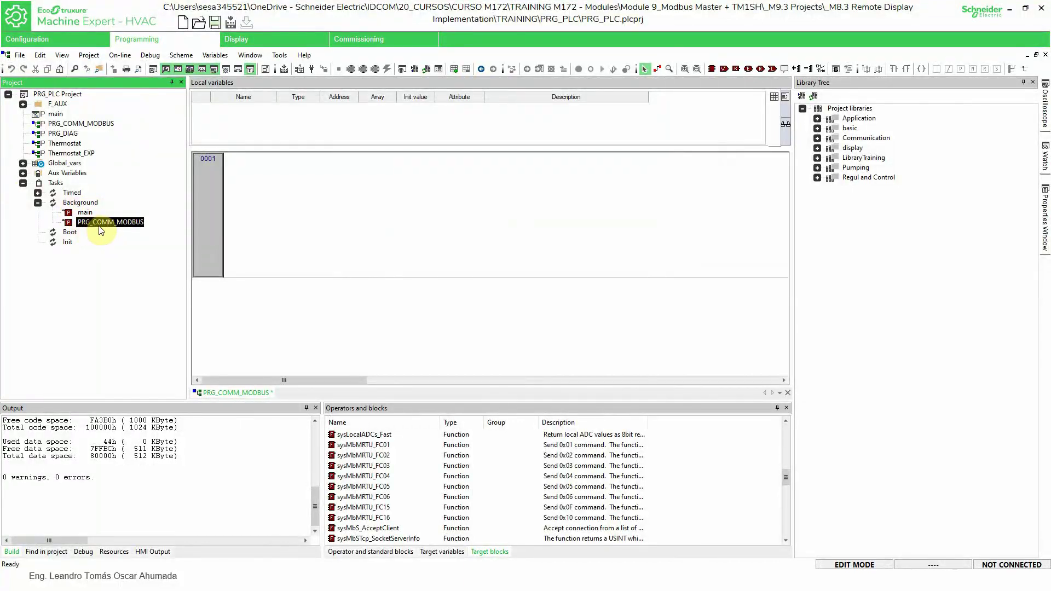
{"action": "left_click", "coordinate": [274, 211]}
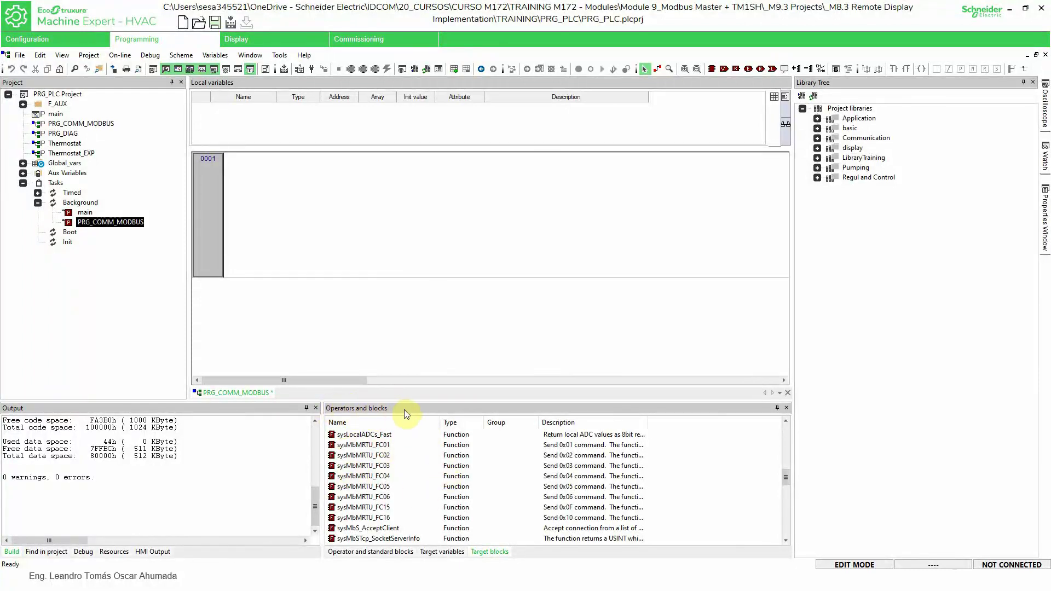
Check the Operators and blocks entry in the list of tool windows, leaving the selection as it is.
{"action": "left_click", "coordinate": [60, 56]}
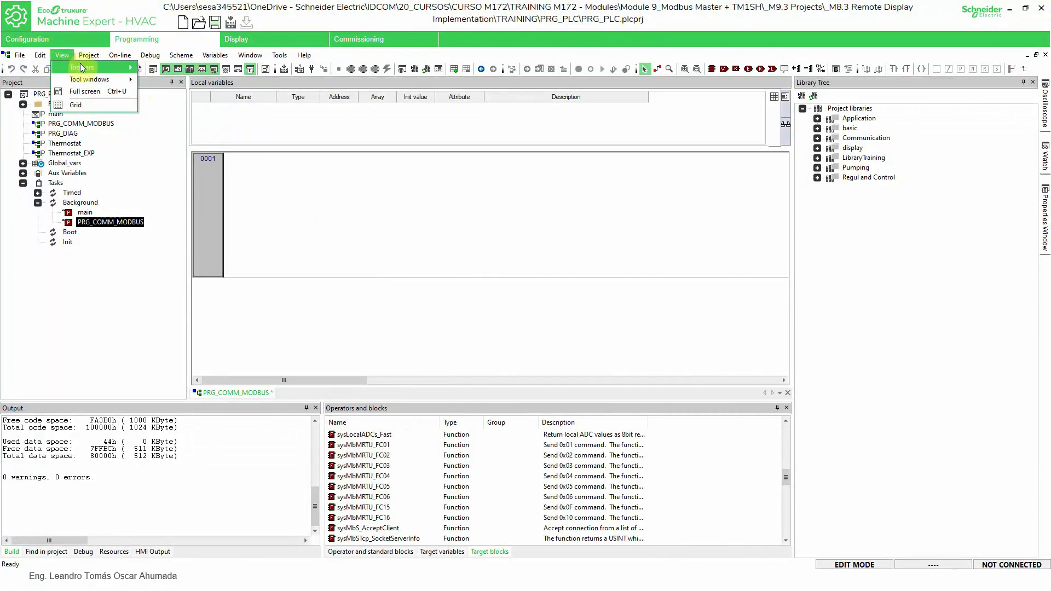
{"action": "mouse_move", "coordinate": [83, 79]}
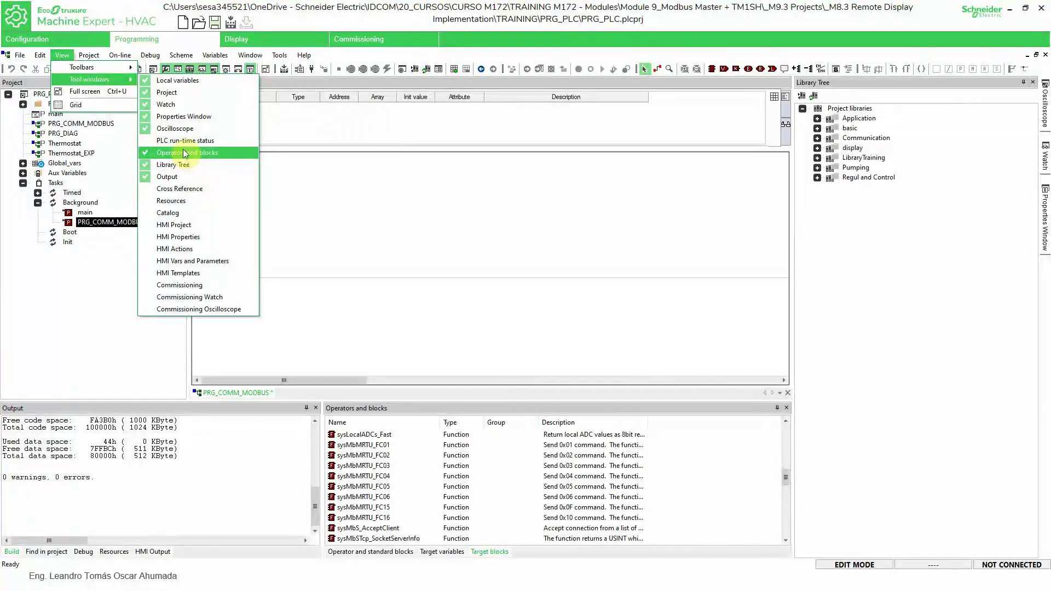
{"action": "left_click", "coordinate": [379, 406]}
Show the properties of sysMbMRTU_FC03, keep the Properties Window docked, auto-hide the Library Tree and widen the properties area.
{"action": "left_click", "coordinate": [376, 466]}
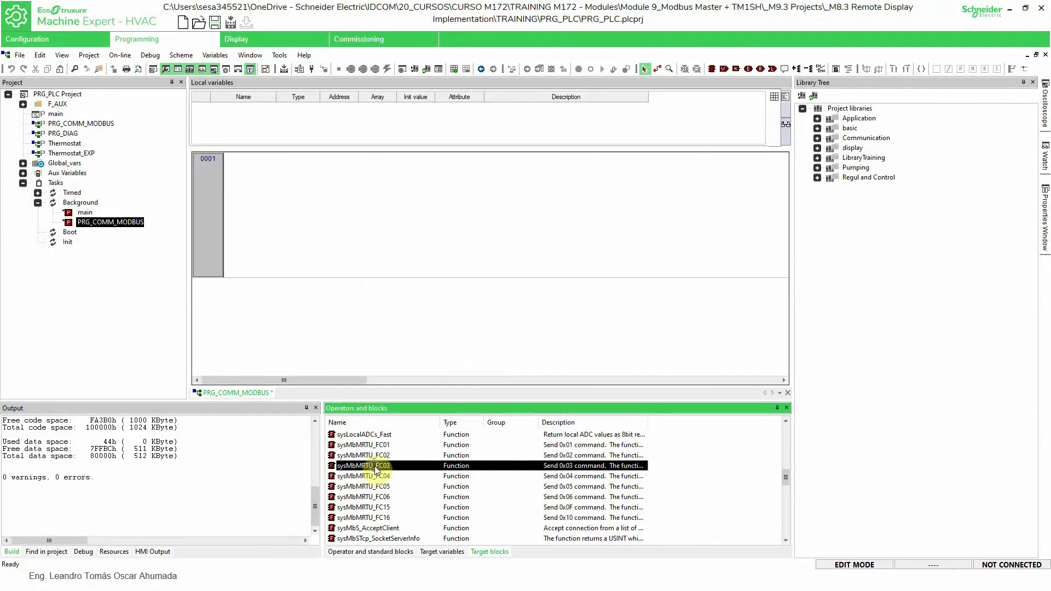
{"action": "right_click", "coordinate": [377, 466]}
{"action": "left_click", "coordinate": [433, 528]}
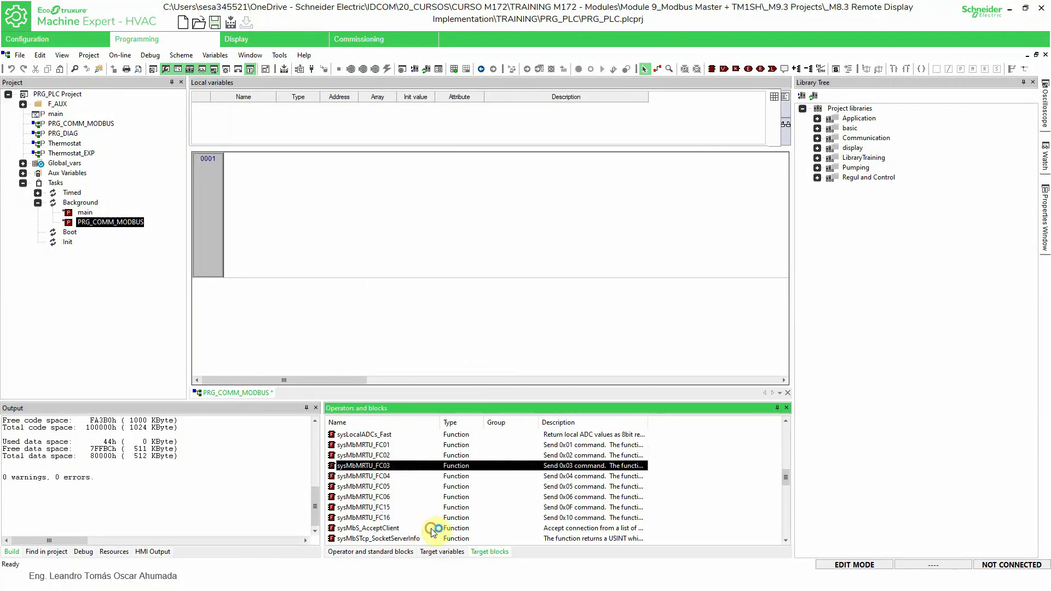
{"action": "mouse_move", "coordinate": [1046, 209]}
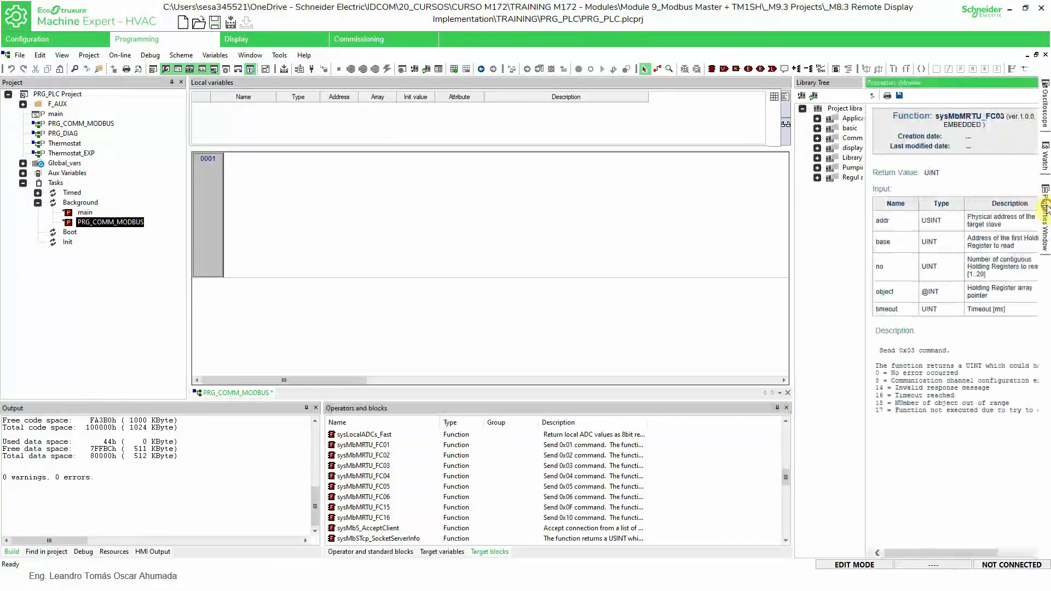
{"action": "left_click", "coordinate": [1022, 82]}
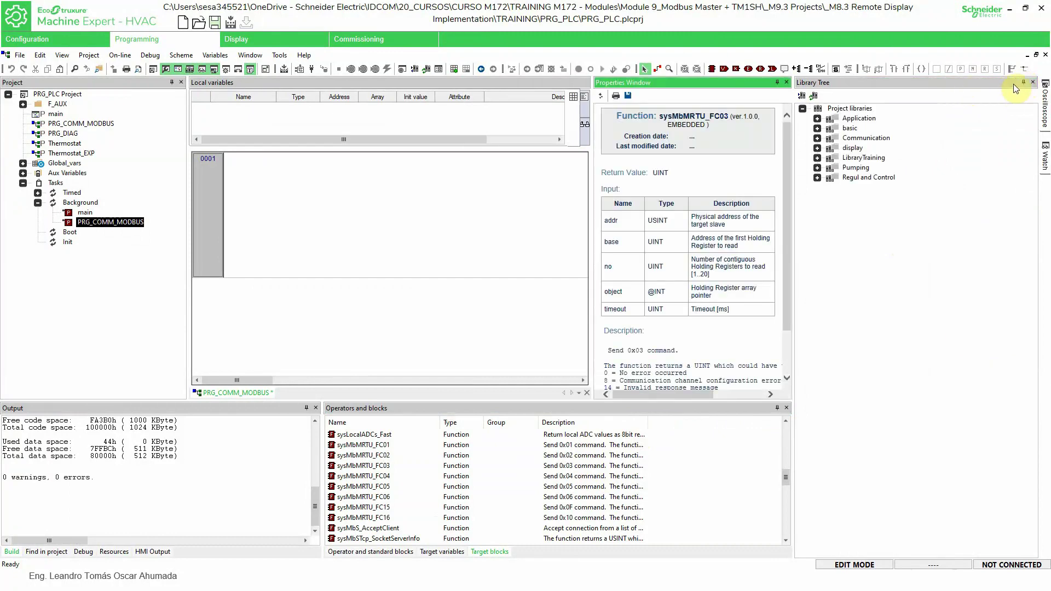
{"action": "left_click", "coordinate": [1023, 83]}
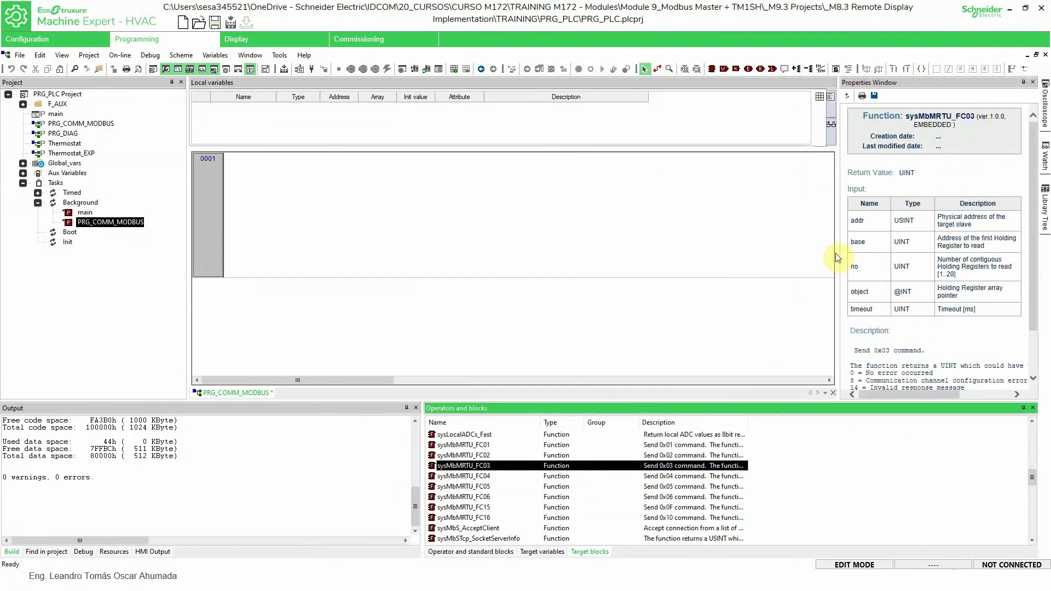
{"action": "left_click_drag", "start_coordinate": [838, 252], "coordinate": [745, 249]}
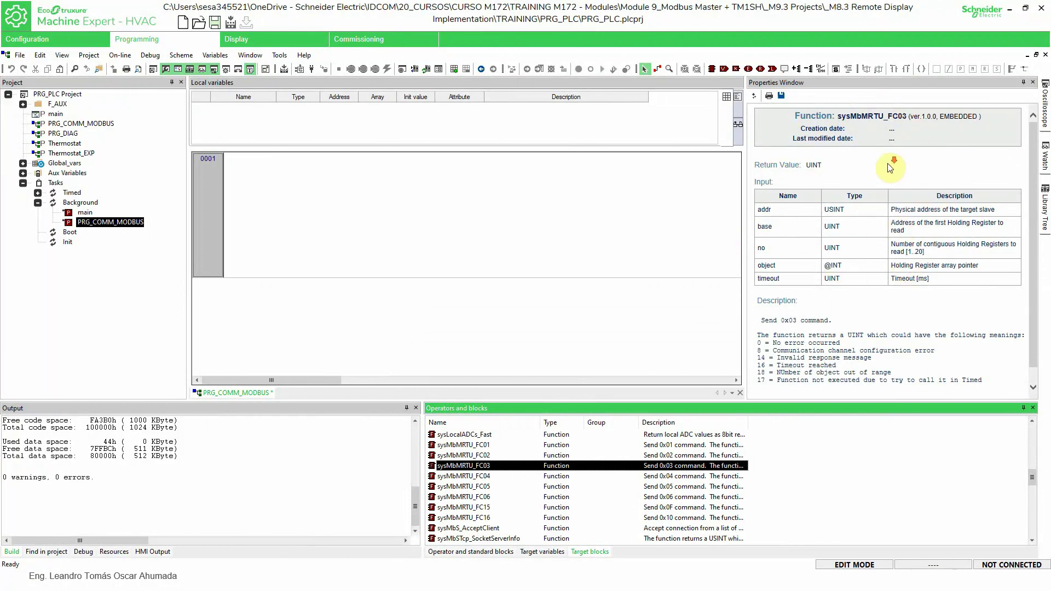
Read the return codes of sysMbMRTU_FC03, highlighting code 17 about Timed calls, and compare with the Timed task in the project.
{"action": "scroll", "coordinate": [898, 164], "scroll_direction": "down", "scroll_amount": 1}
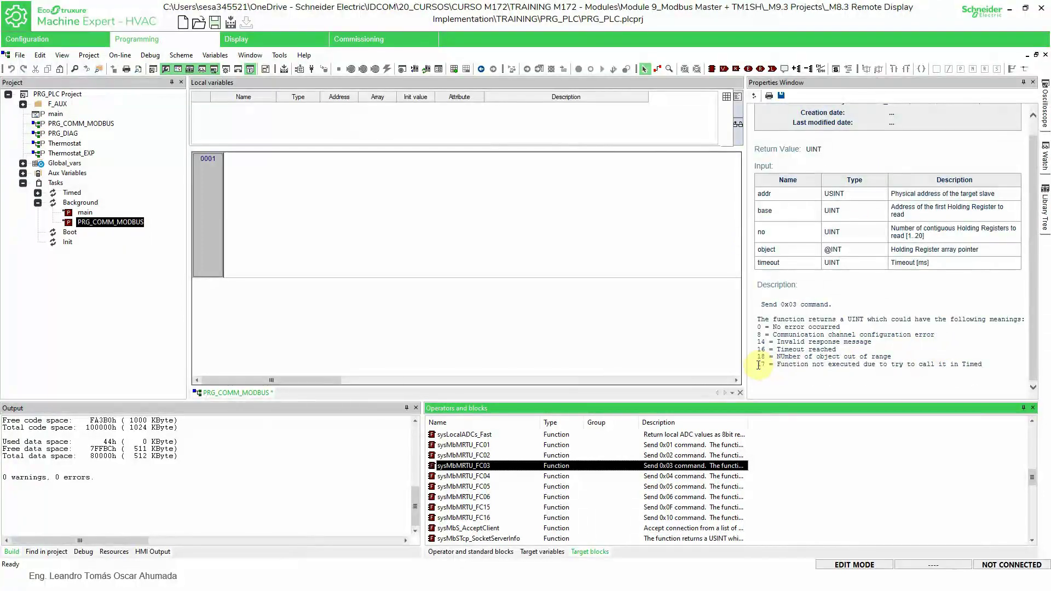
{"action": "left_click_drag", "start_coordinate": [757, 364], "coordinate": [990, 364]}
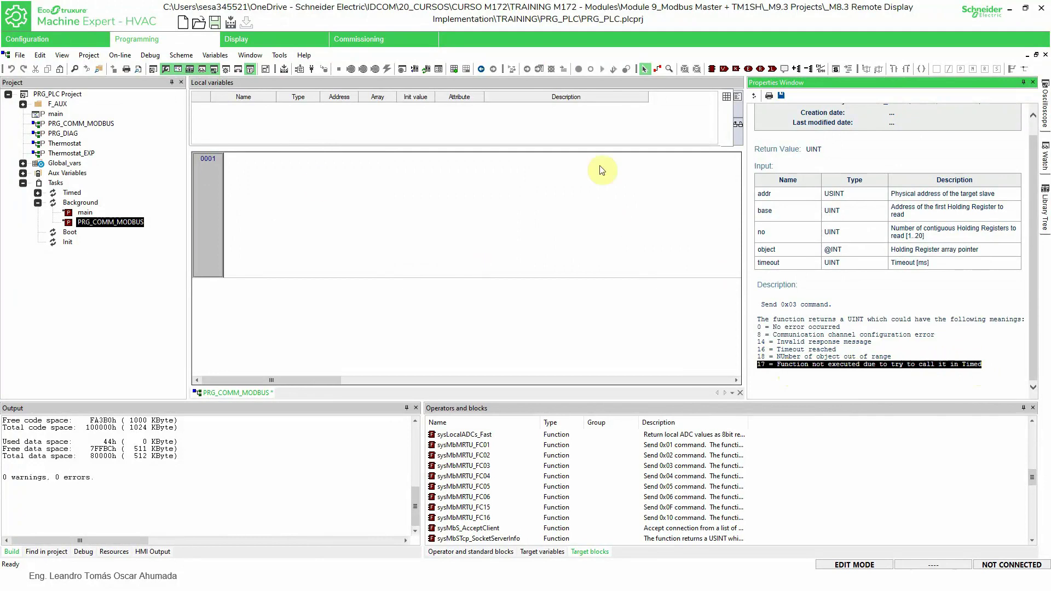
{"action": "left_click", "coordinate": [38, 193]}
{"action": "left_click", "coordinate": [38, 193]}
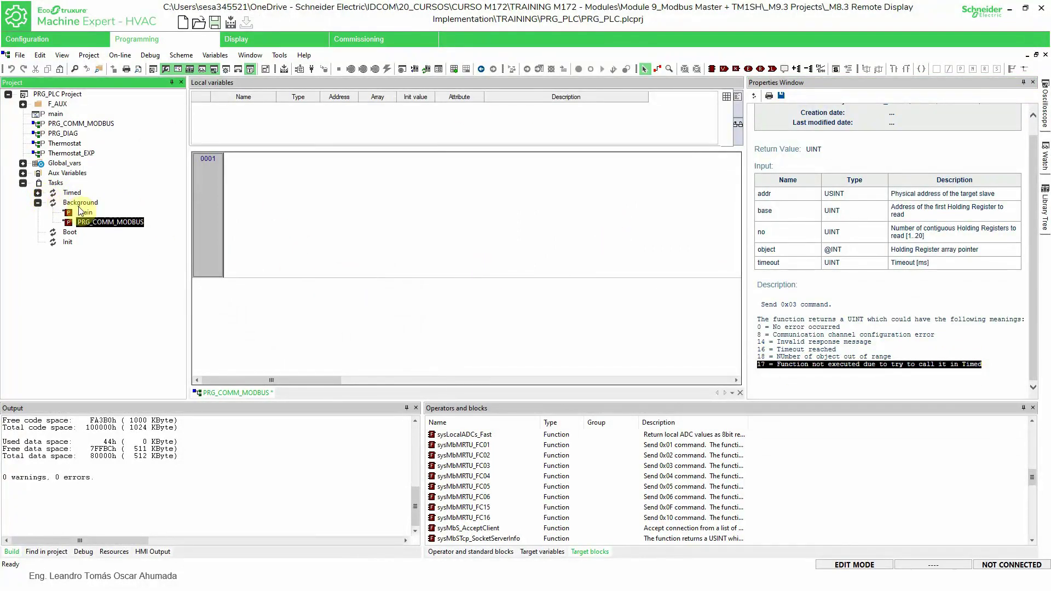
Place a sysMbMRTU_FC03 block in the middle of network 0001 of PRG_COMM_MODBUS.
{"action": "left_click", "coordinate": [472, 466]}
{"action": "left_click_drag", "start_coordinate": [464, 470], "coordinate": [451, 203]}
{"action": "left_click_drag", "start_coordinate": [515, 241], "coordinate": [515, 239]}
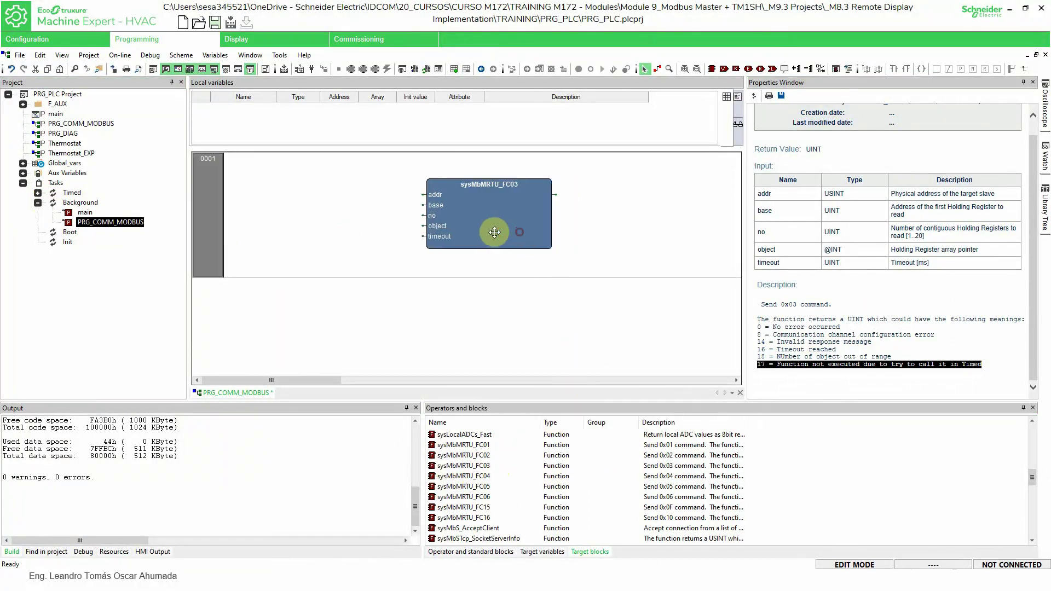
{"action": "left_click", "coordinate": [613, 237]}
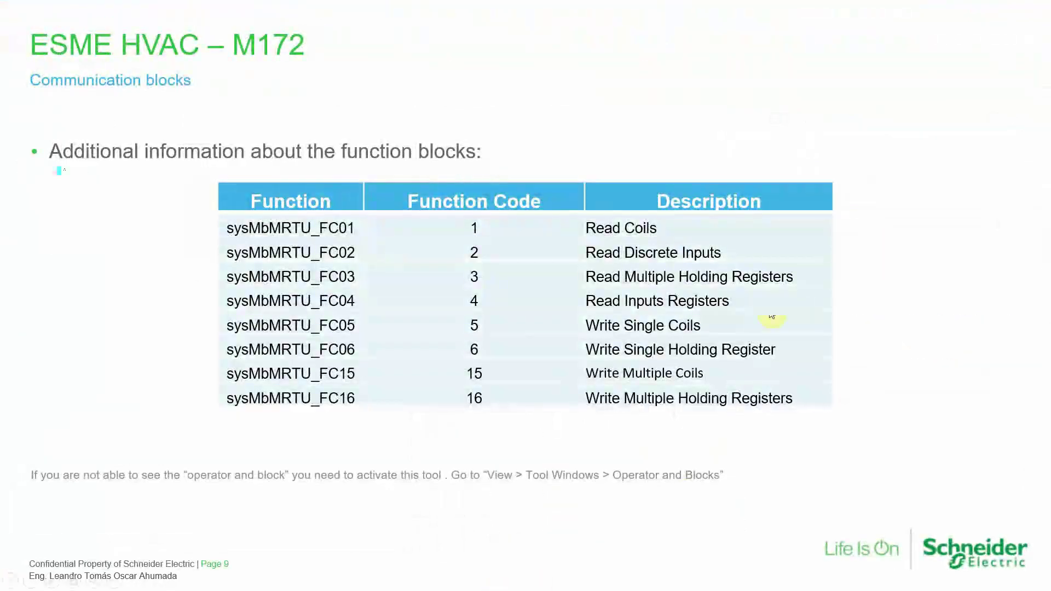
Advance the training slides to the table of variables to create in the POU.
{"action": "key", "text": "Right"}
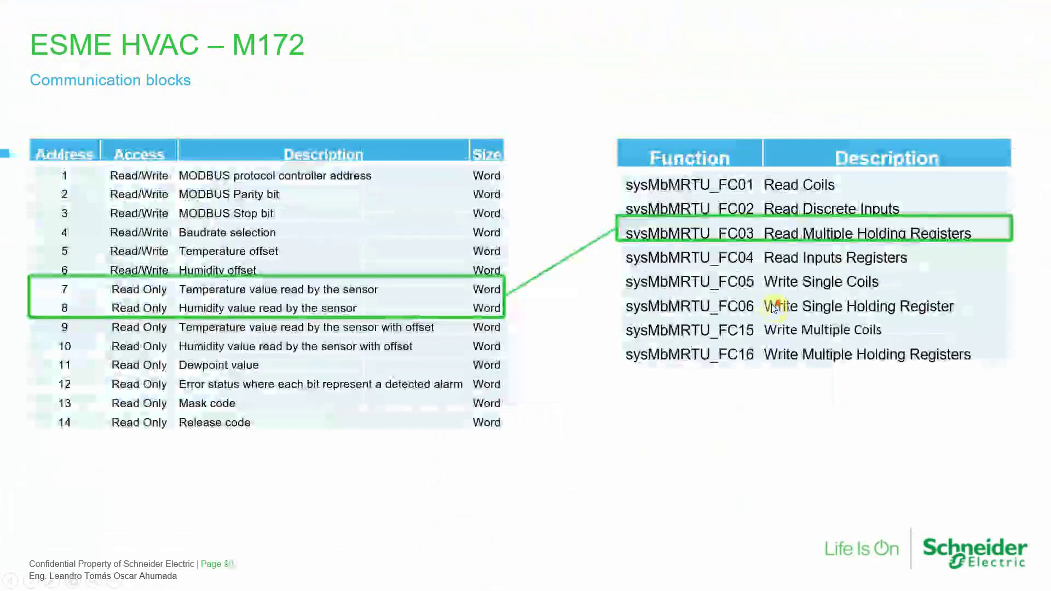
{"action": "key", "text": "Right"}
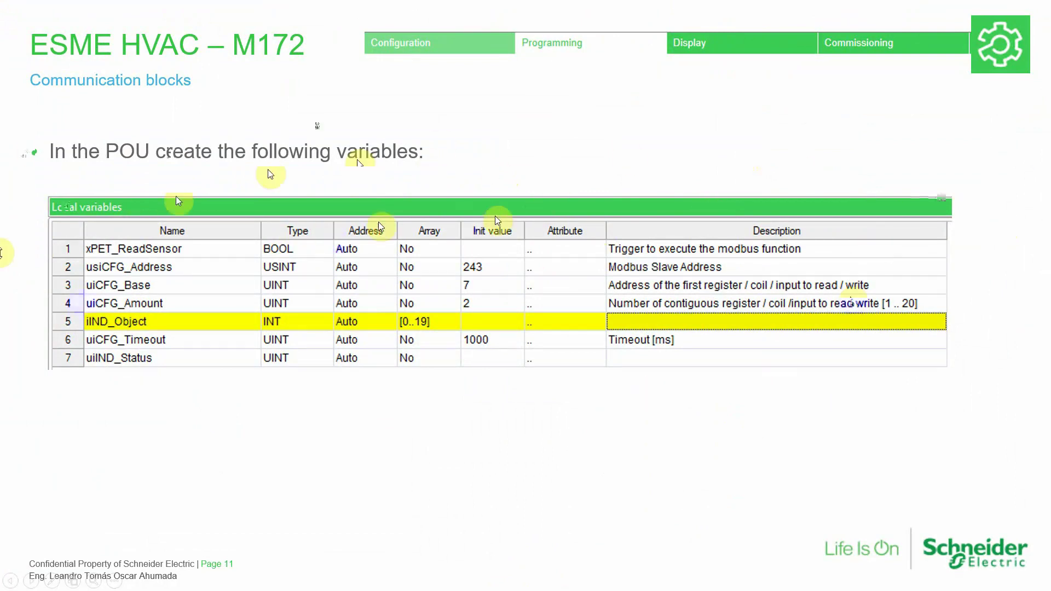
Switch back to Machine Expert - HVAC and widen the Properties Window to read the sysMbMRTU_FC03 inputs.
{"action": "key", "text": "super"}
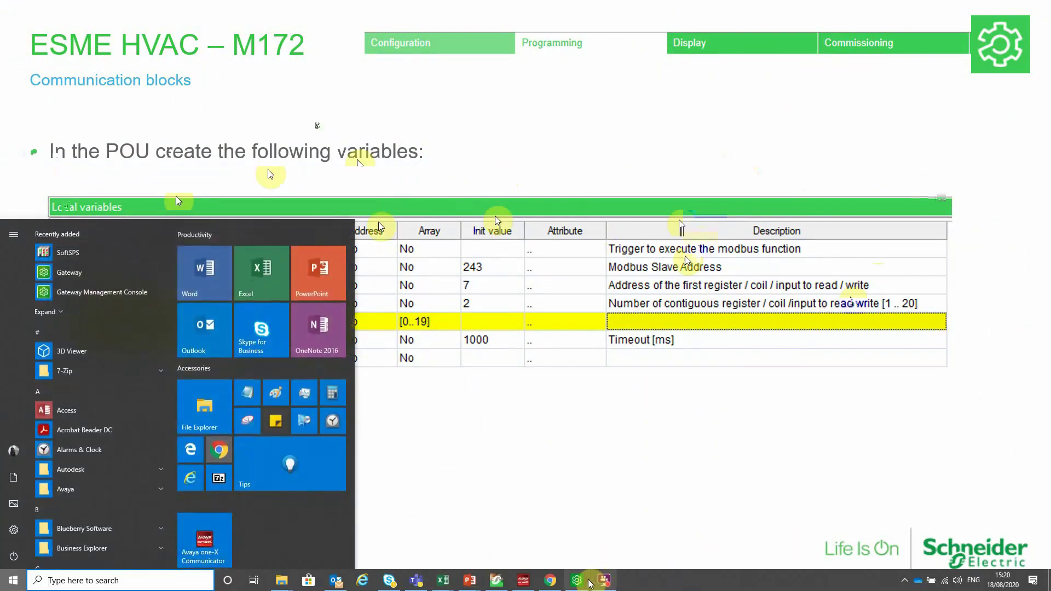
{"action": "left_click", "coordinate": [582, 583]}
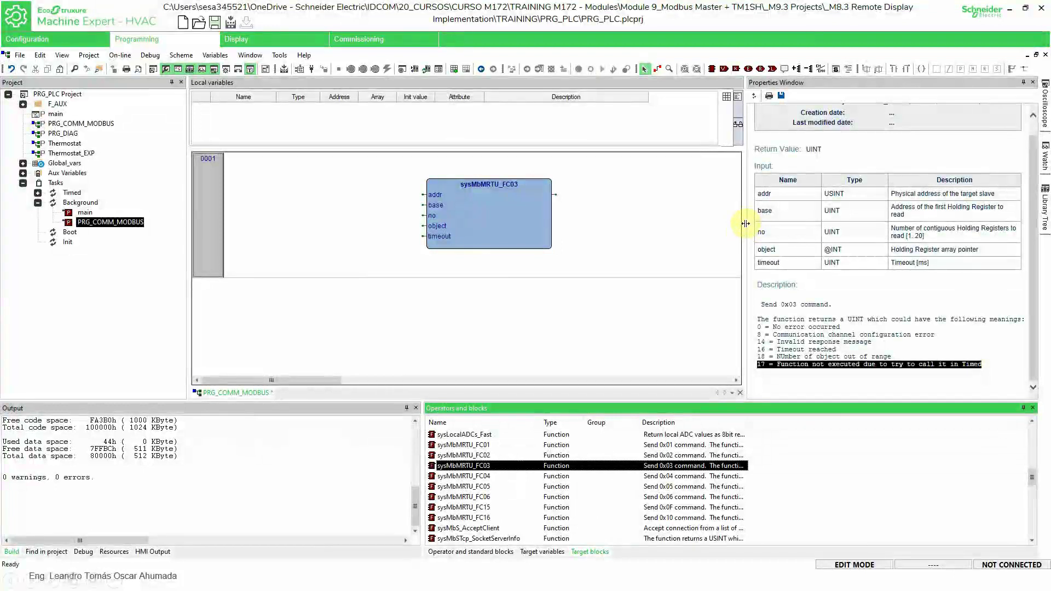
{"action": "left_click_drag", "start_coordinate": [745, 224], "coordinate": [691, 219]}
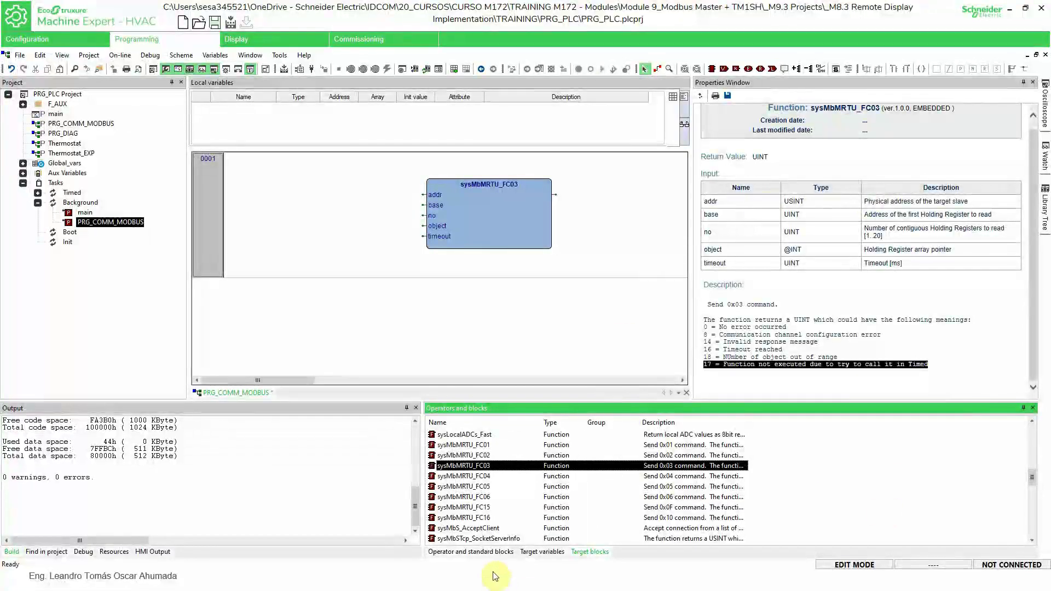
Switch to the presentation and review the sensor's Modbus settings slide and the POU variables table.
{"action": "left_click", "coordinate": [477, 584]}
{"action": "scroll", "coordinate": [620, 441], "scroll_direction": "up", "scroll_amount": 4}
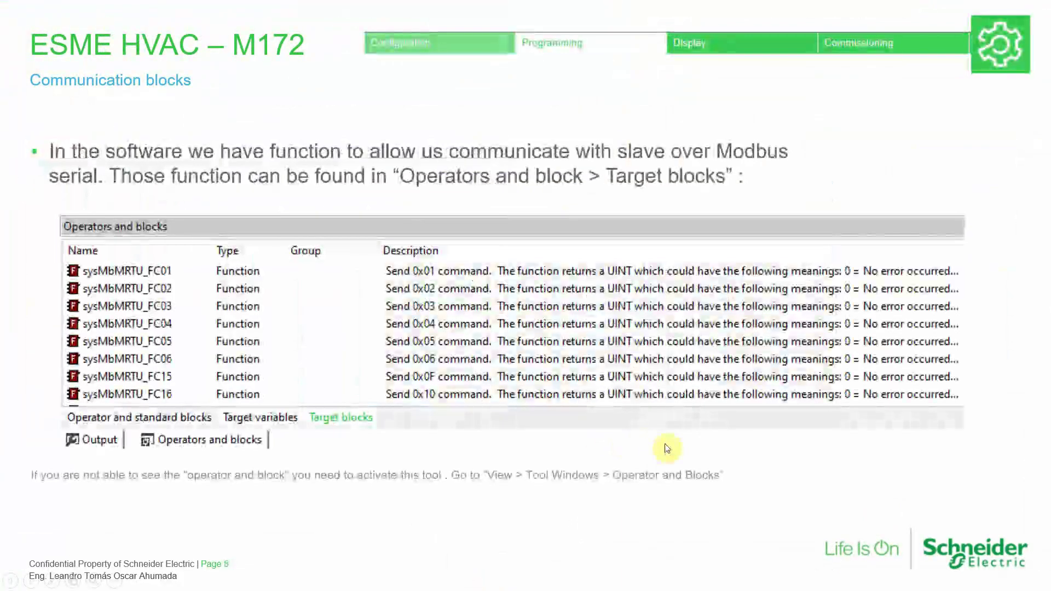
{"action": "scroll", "coordinate": [486, 422], "scroll_direction": "up", "scroll_amount": 1}
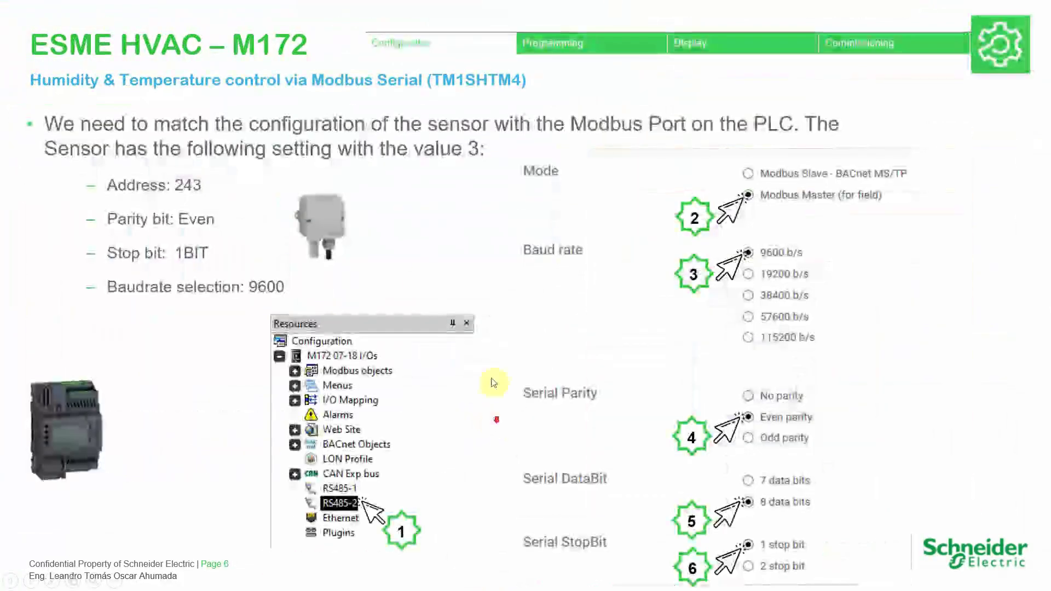
{"action": "scroll", "coordinate": [553, 298], "scroll_direction": "down", "scroll_amount": 1}
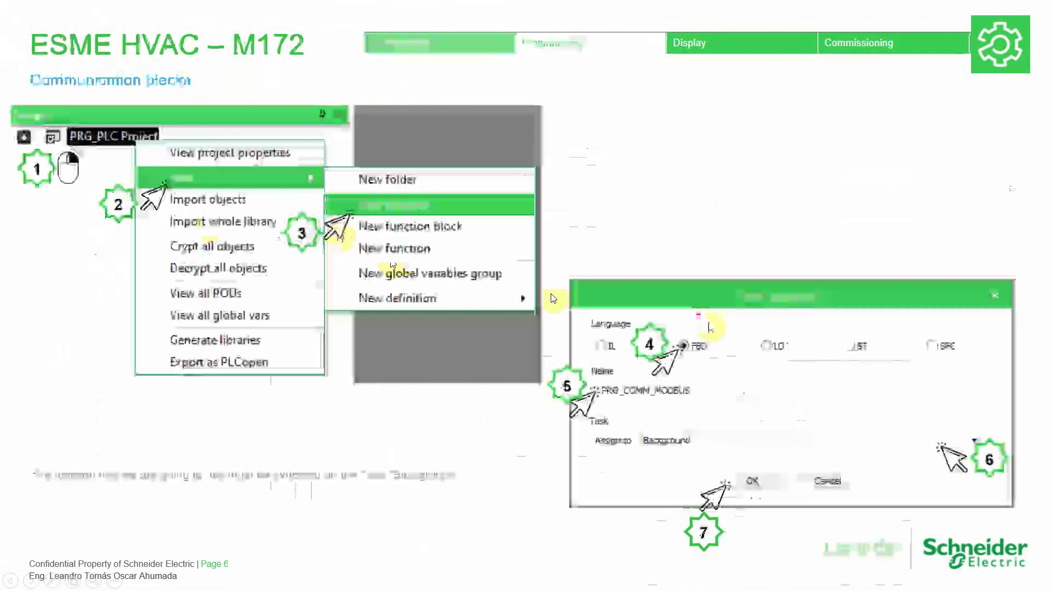
{"action": "scroll", "coordinate": [657, 328], "scroll_direction": "down", "scroll_amount": 1}
{"action": "scroll", "coordinate": [765, 350], "scroll_direction": "down", "scroll_amount": 2}
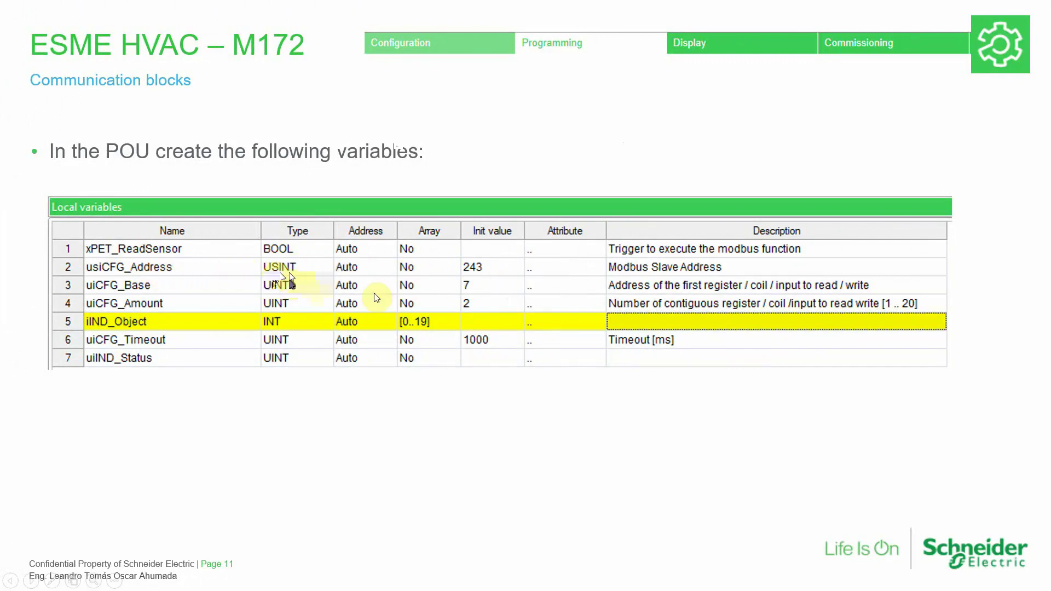
{"action": "scroll", "coordinate": [350, 272], "scroll_direction": "down", "scroll_amount": 1}
{"action": "scroll", "coordinate": [350, 271], "scroll_direction": "up", "scroll_amount": 1}
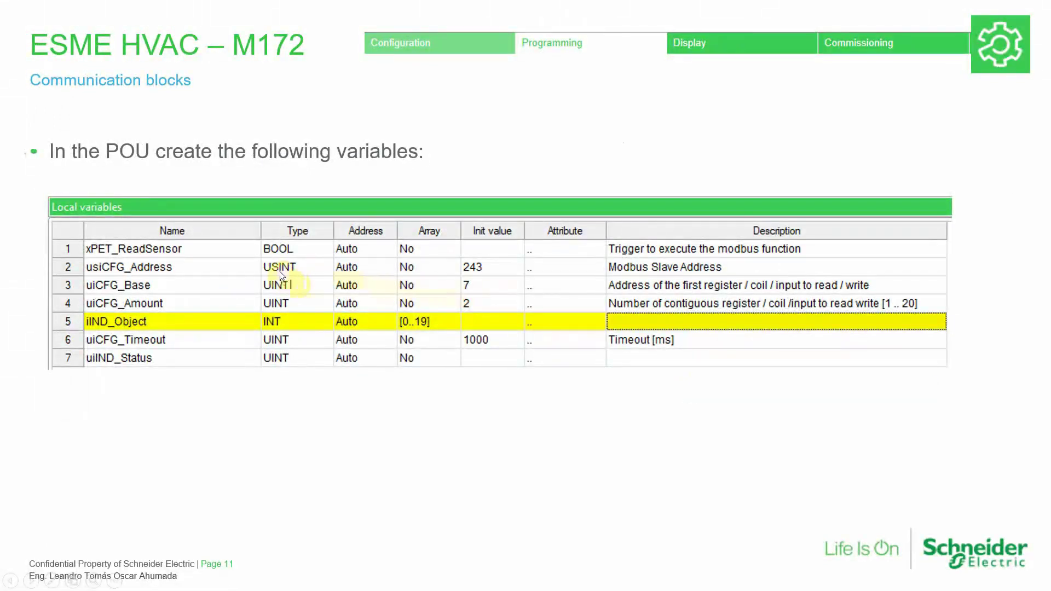
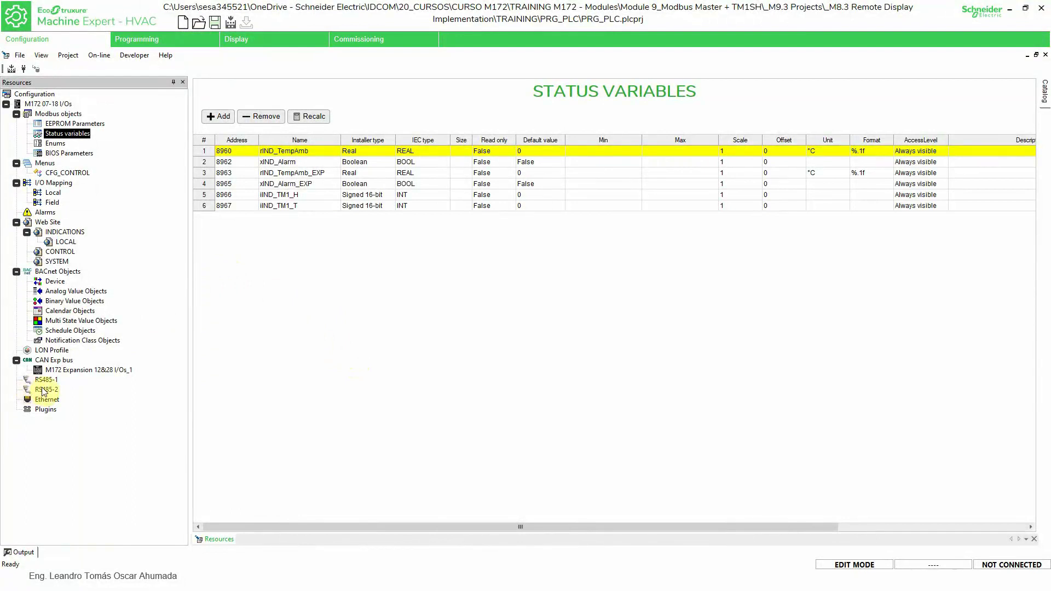
Add a Generic Modbus device from the device catalog to the RS485-2 port and open the new node's settings.
{"action": "left_click", "coordinate": [44, 389]}
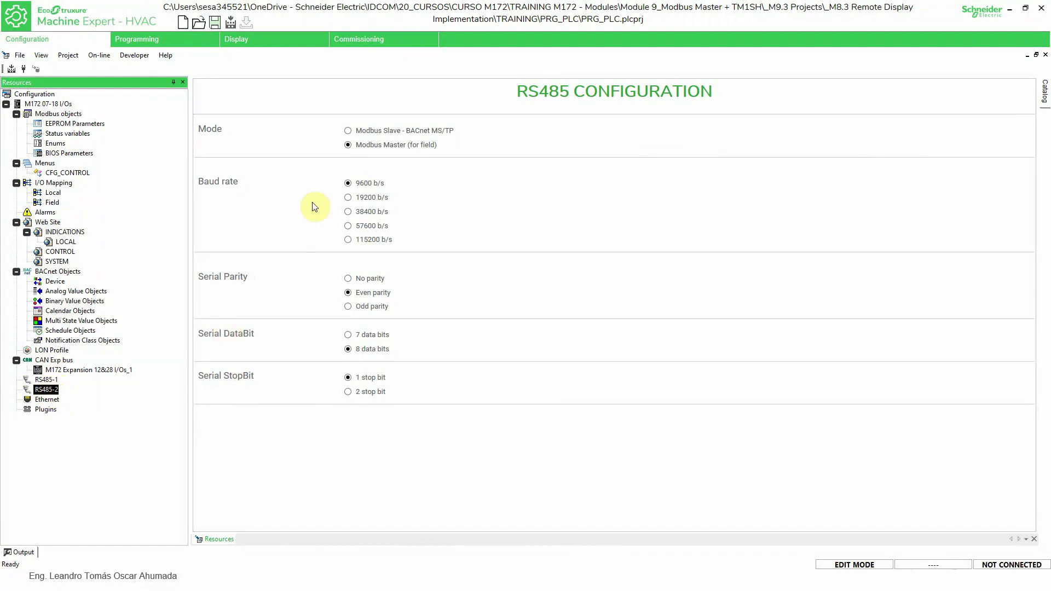
{"action": "right_click", "coordinate": [41, 389]}
{"action": "left_click", "coordinate": [64, 394]}
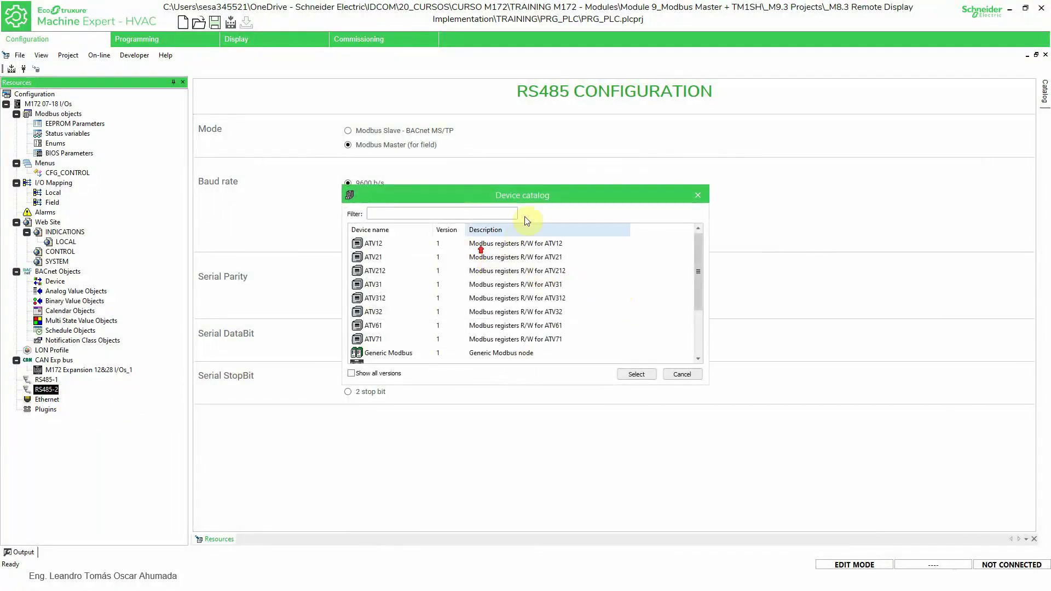
{"action": "left_click", "coordinate": [392, 353]}
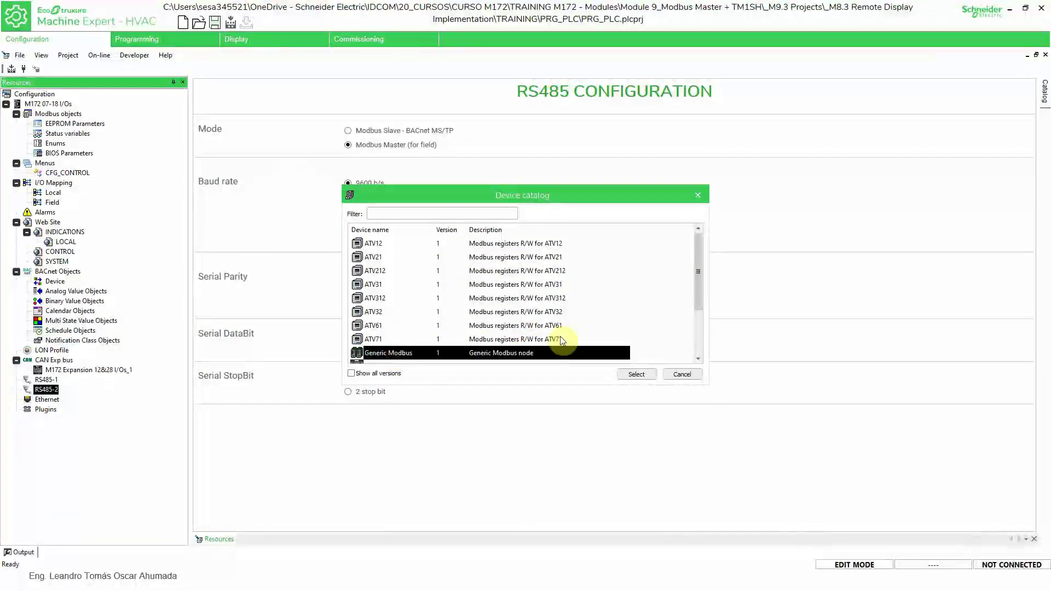
{"action": "left_click", "coordinate": [637, 375]}
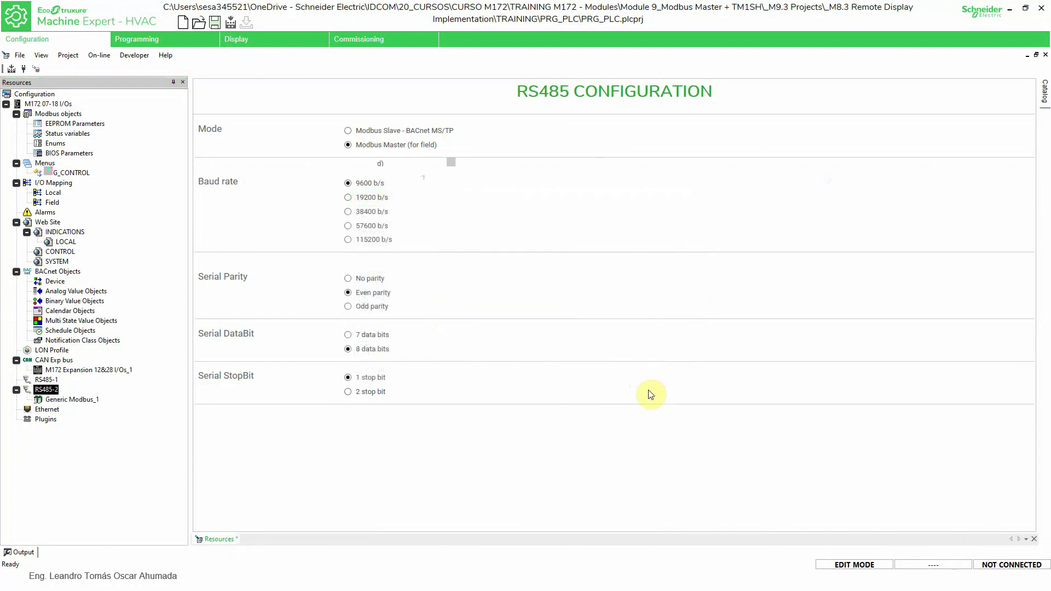
{"action": "left_click", "coordinate": [65, 399]}
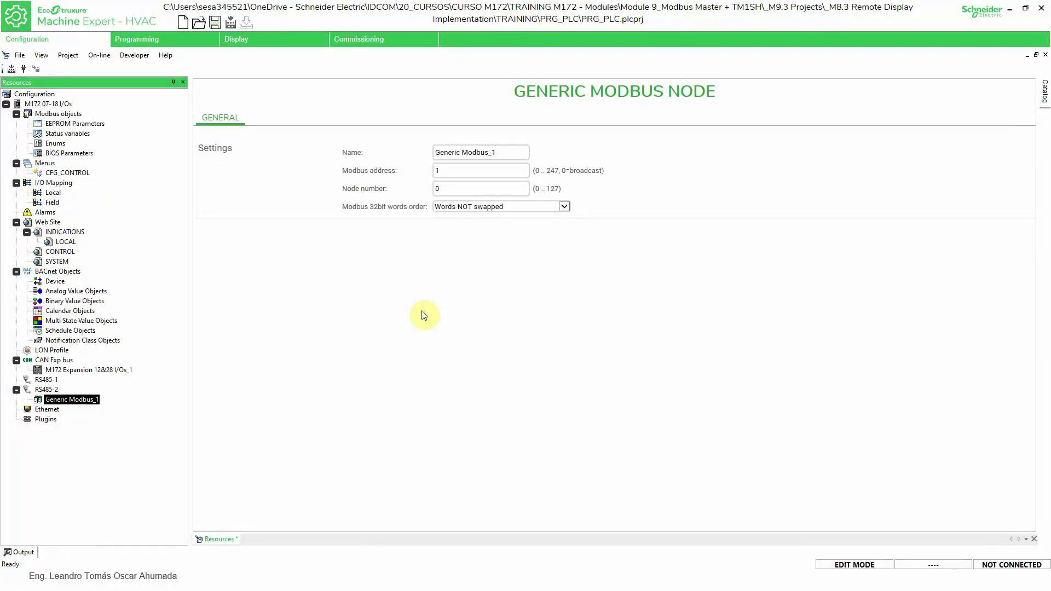
Compare the sysMbMRTU_FC03 block in PRG_COMM_MODBUS with the Generic Modbus node's settings in the configuration.
{"action": "left_click", "coordinate": [158, 38]}
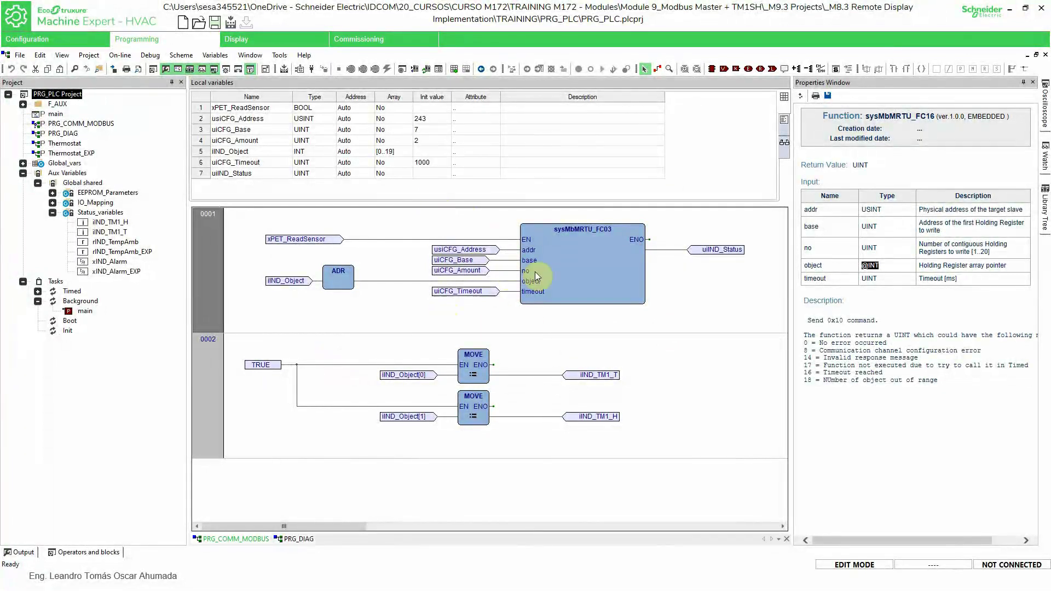
{"action": "left_click", "coordinate": [556, 261]}
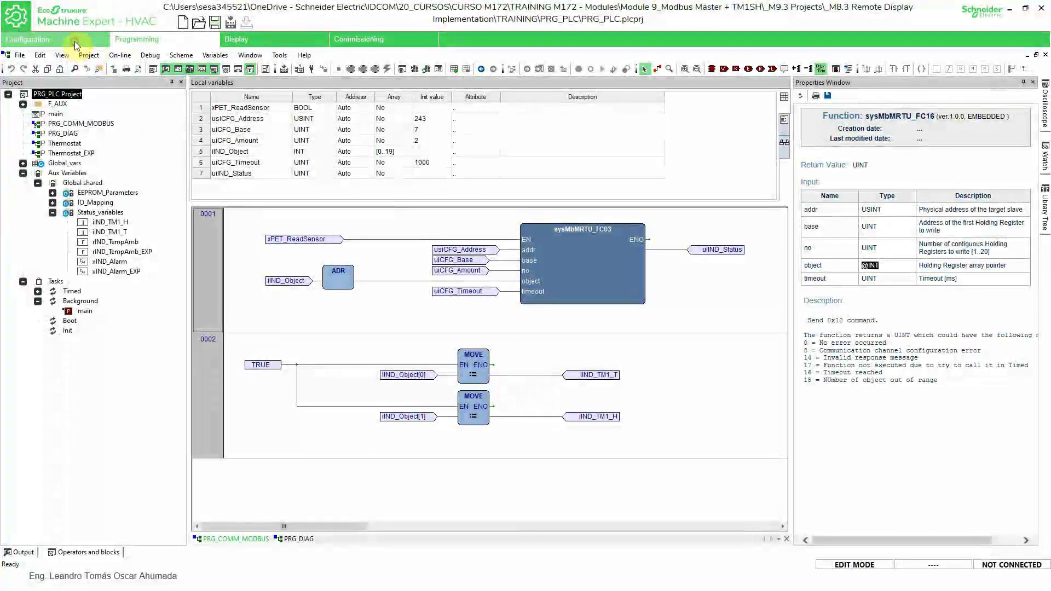
{"action": "left_click", "coordinate": [75, 41]}
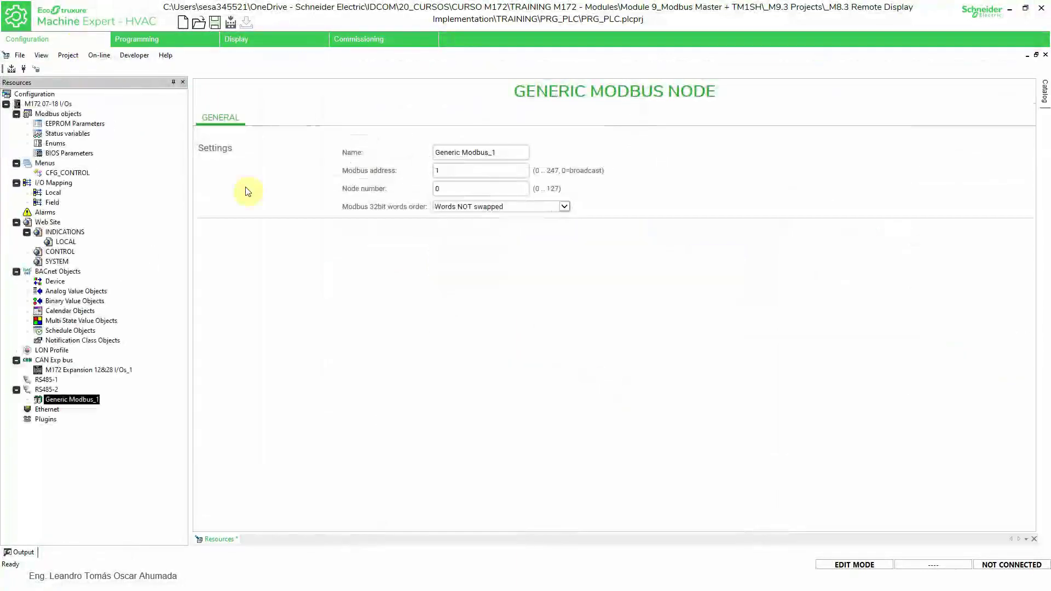
{"action": "left_click", "coordinate": [76, 402]}
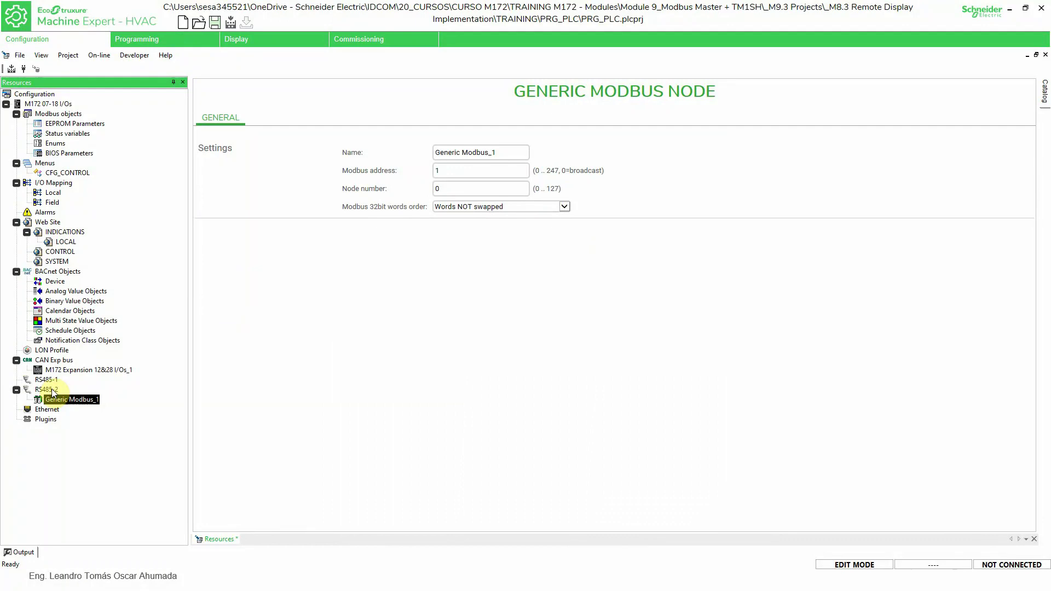
{"action": "left_click", "coordinate": [167, 41]}
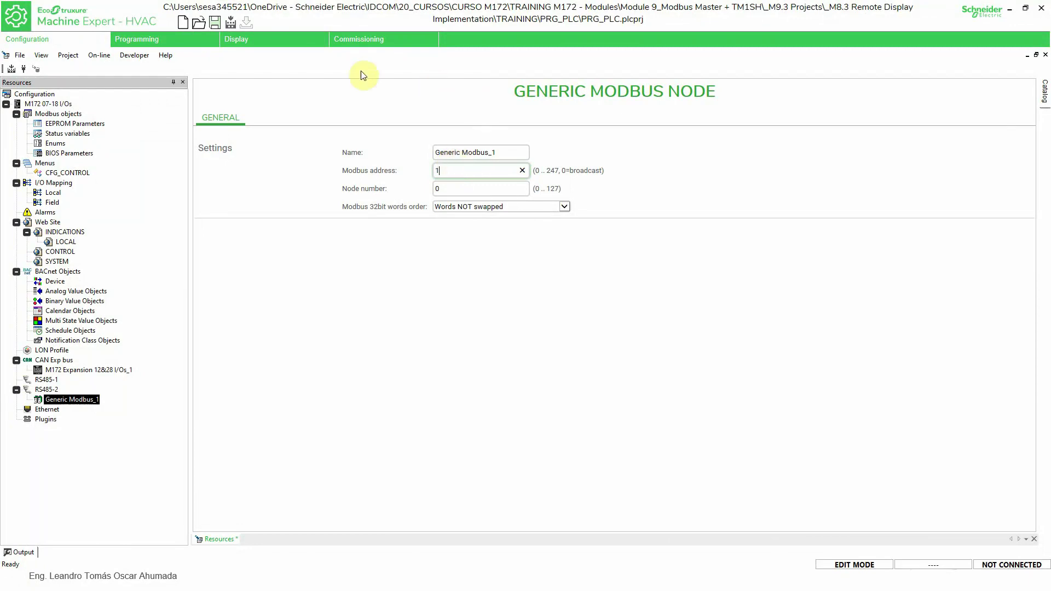
{"action": "left_click", "coordinate": [167, 42]}
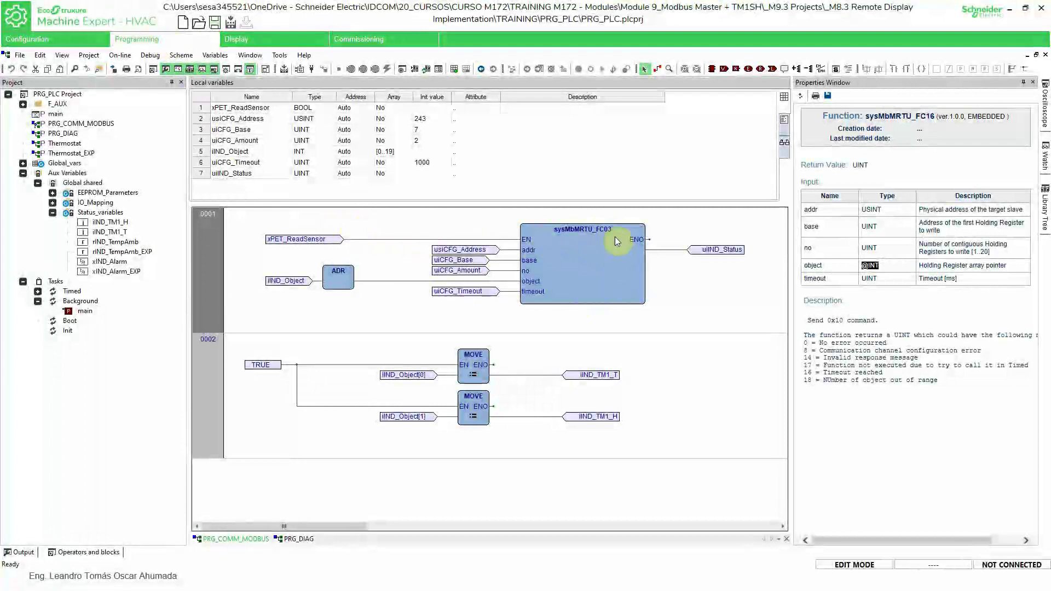
{"action": "left_click", "coordinate": [586, 242]}
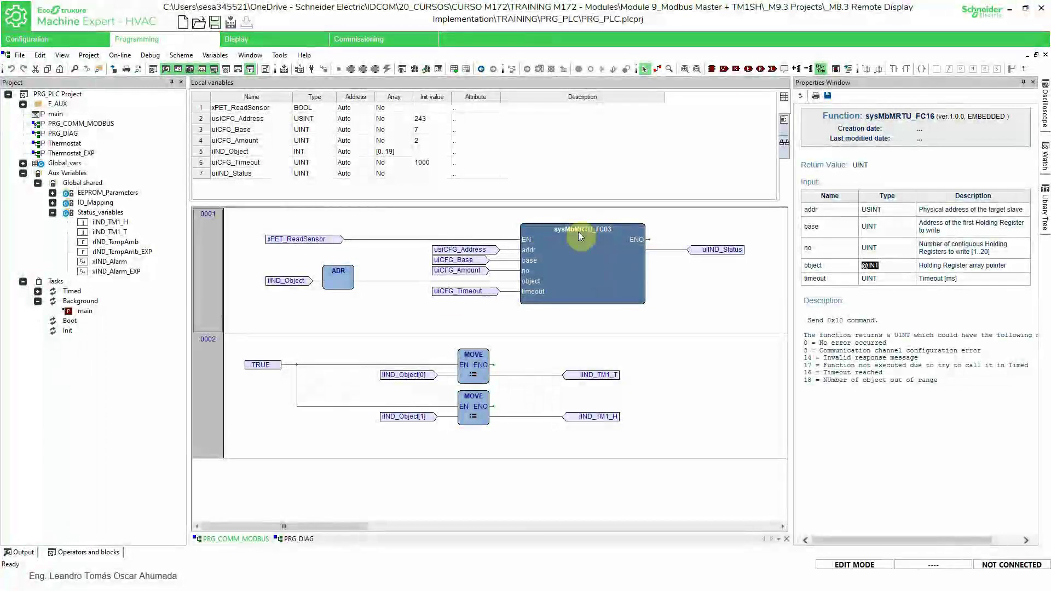
{"action": "left_click", "coordinate": [556, 244]}
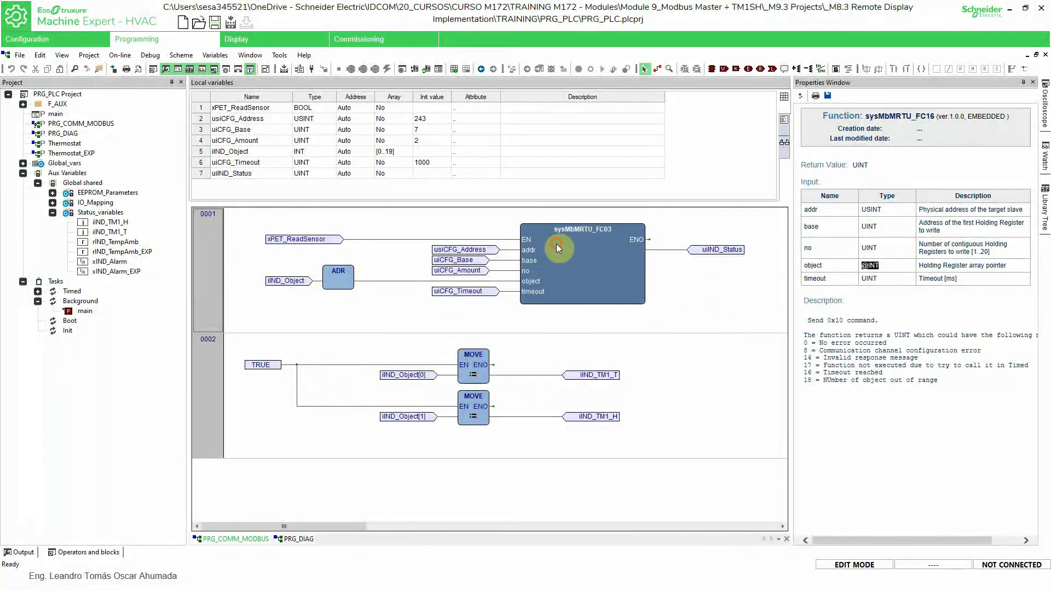
Move usiCFG_Address away from the addr input of sysMbMRTU_FC03 and delete the wire between them.
{"action": "left_click", "coordinate": [462, 249]}
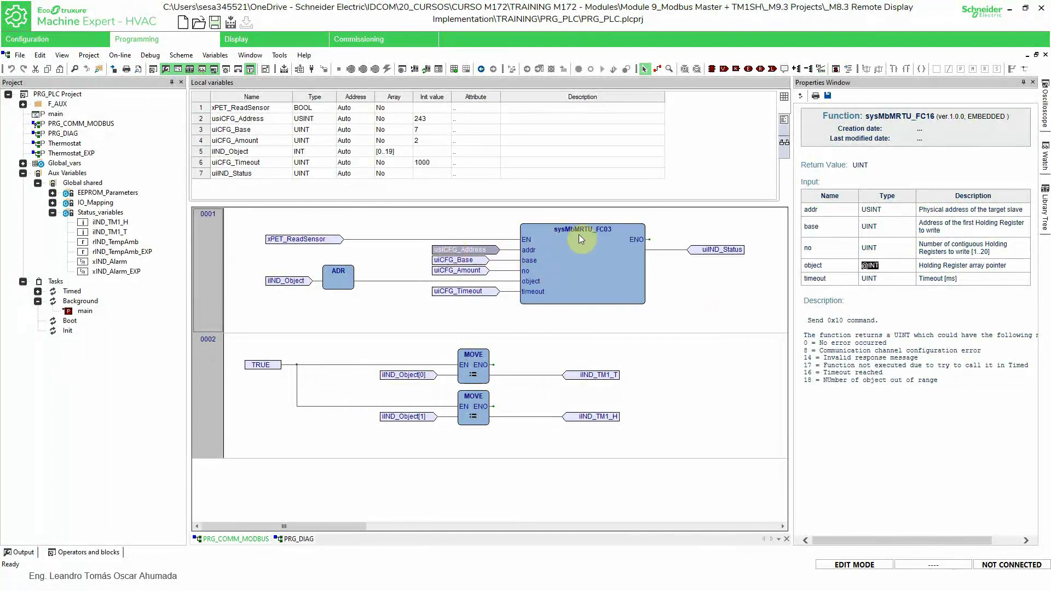
{"action": "left_click_drag", "start_coordinate": [491, 249], "coordinate": [430, 252]}
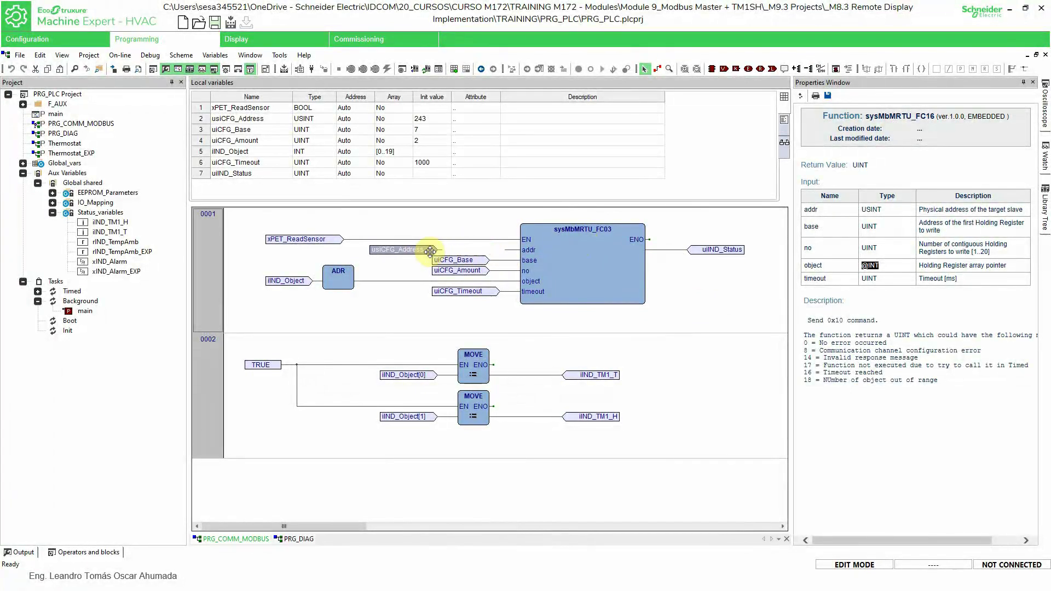
{"action": "left_click", "coordinate": [500, 251]}
{"action": "key", "text": "Delete"}
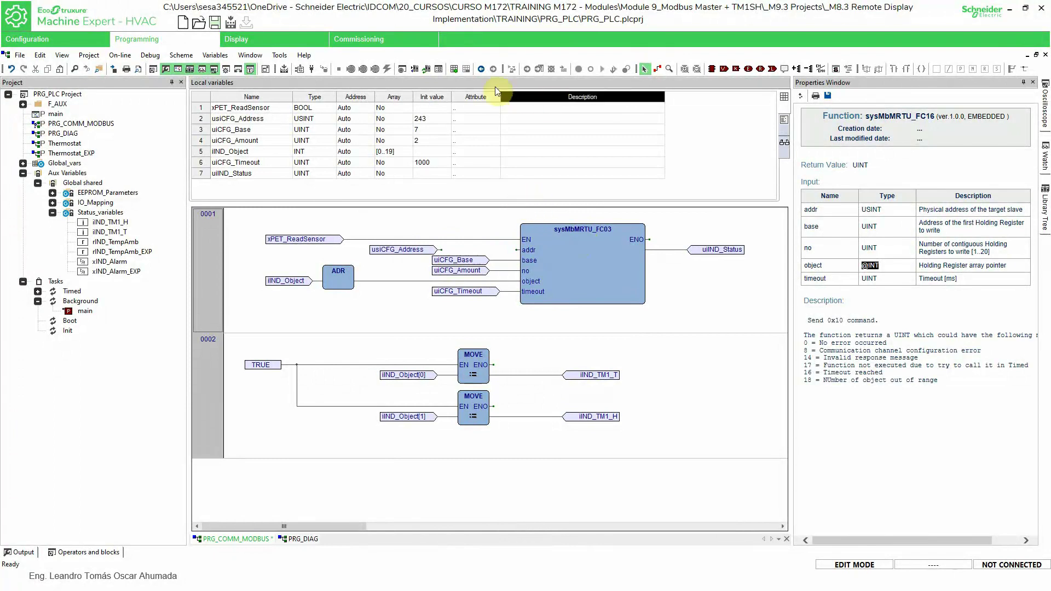
Place a decimal constant of 243 at the addr input of sysMbMRTU_FC03.
{"action": "left_click", "coordinate": [738, 72]}
{"action": "left_click", "coordinate": [463, 251]}
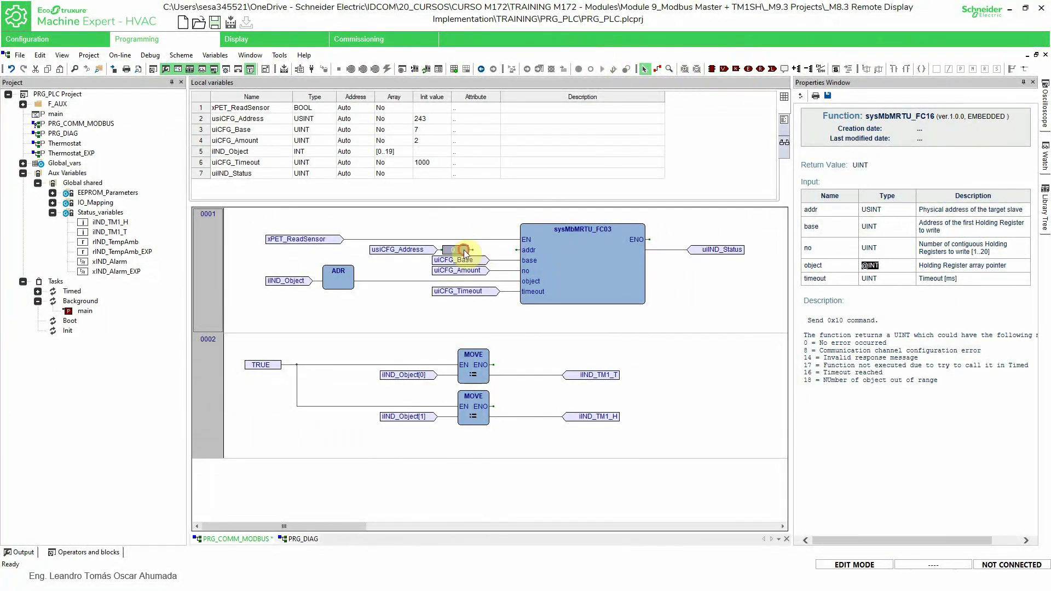
{"action": "left_click_drag", "start_coordinate": [464, 253], "coordinate": [504, 250]}
{"action": "double_click", "coordinate": [501, 251]}
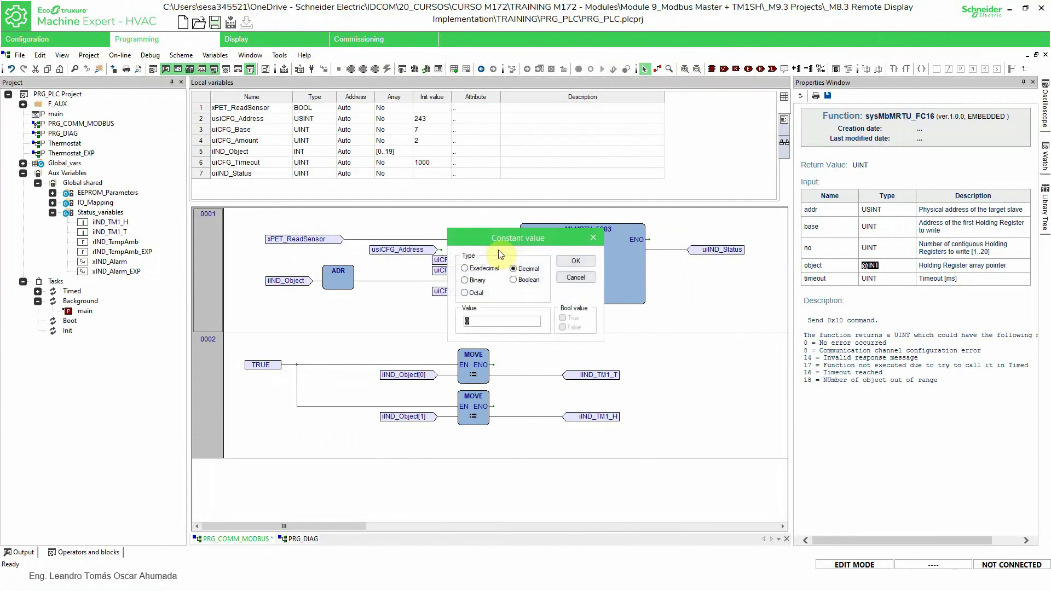
{"action": "type", "text": "243"}
{"action": "left_click", "coordinate": [567, 261]}
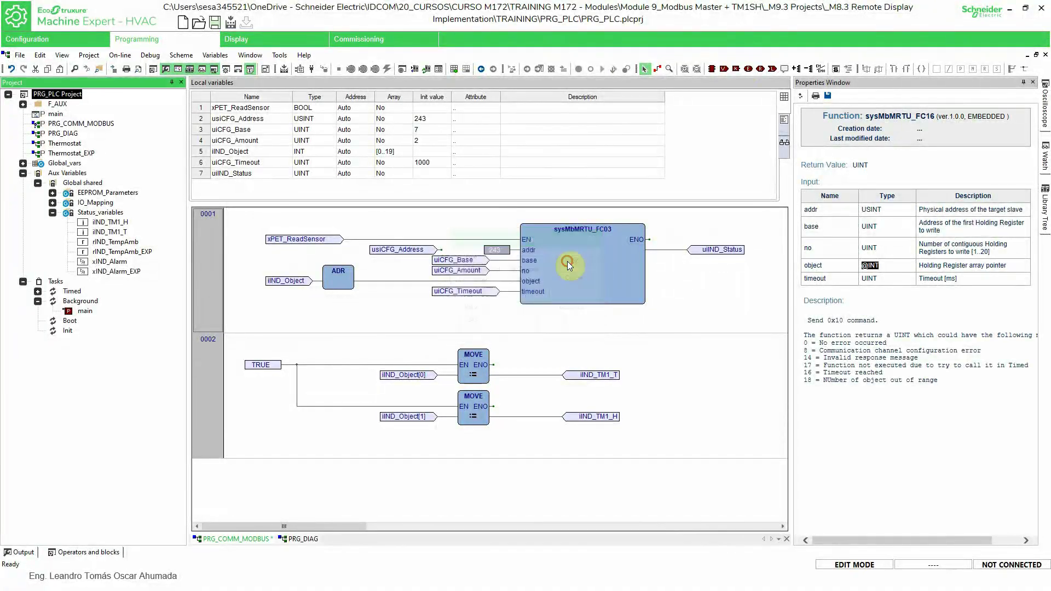
Delete the 243 constant and reconnect usiCFG_Address to the addr input of sysMbMRTU_FC03.
{"action": "left_click", "coordinate": [506, 250]}
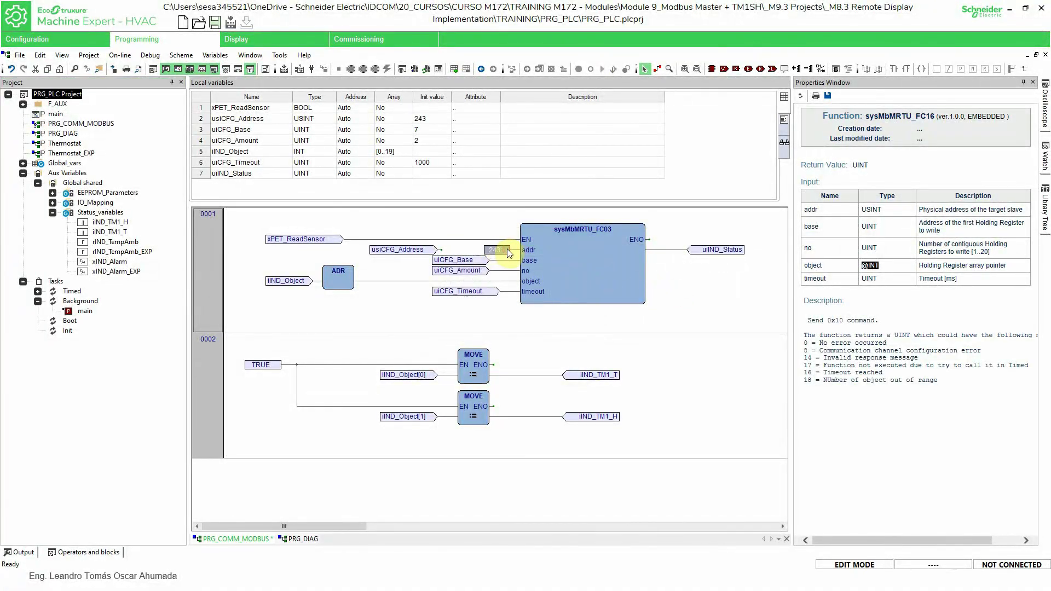
{"action": "key", "text": "Delete"}
{"action": "left_click_drag", "start_coordinate": [430, 250], "coordinate": [488, 251]}
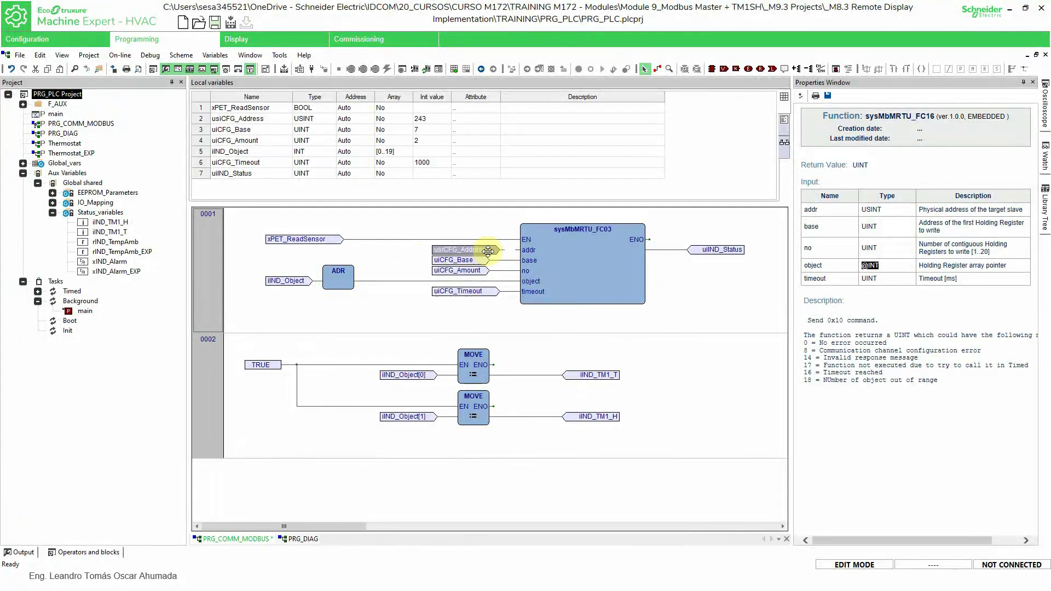
{"action": "left_click", "coordinate": [703, 311]}
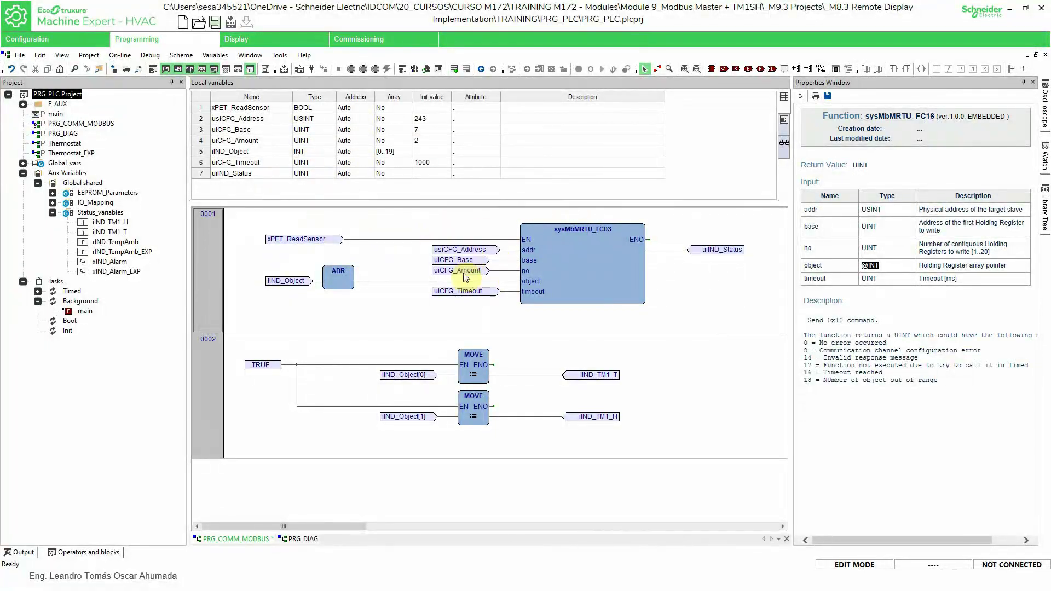
Save the changes to PRG_COMM_MODBUS and go back to the configuration of the Generic Modbus node and RS485-2 port.
{"action": "left_click", "coordinate": [78, 38]}
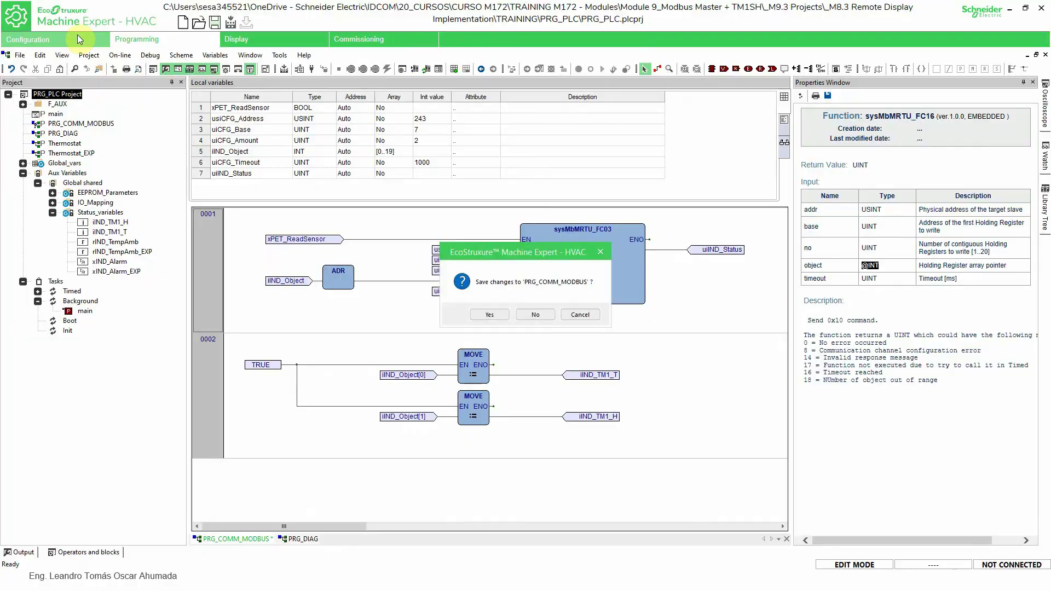
{"action": "left_click", "coordinate": [495, 316]}
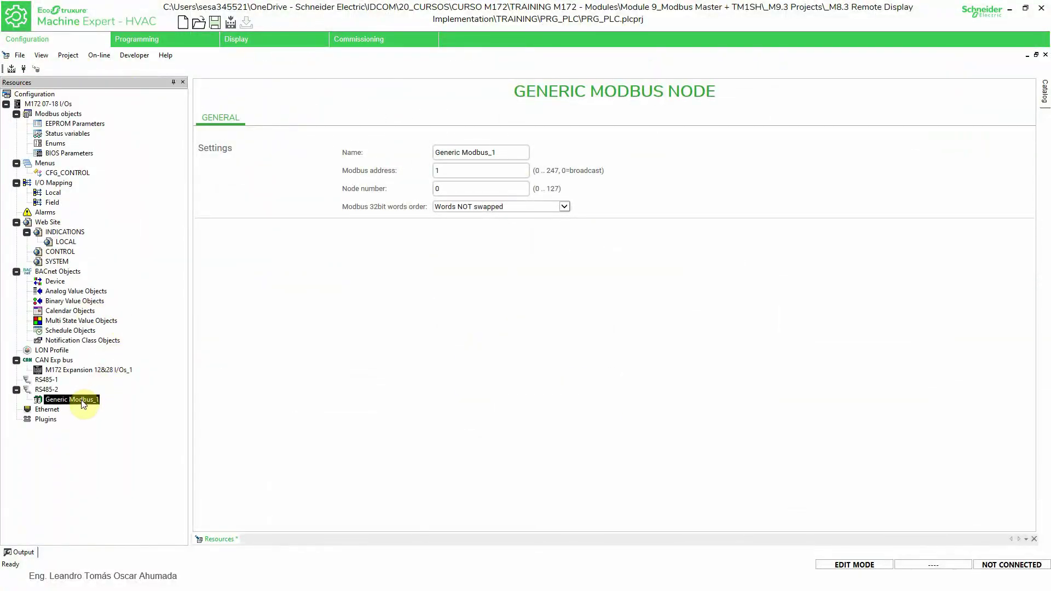
{"action": "left_click", "coordinate": [262, 378]}
{"action": "left_click", "coordinate": [75, 400]}
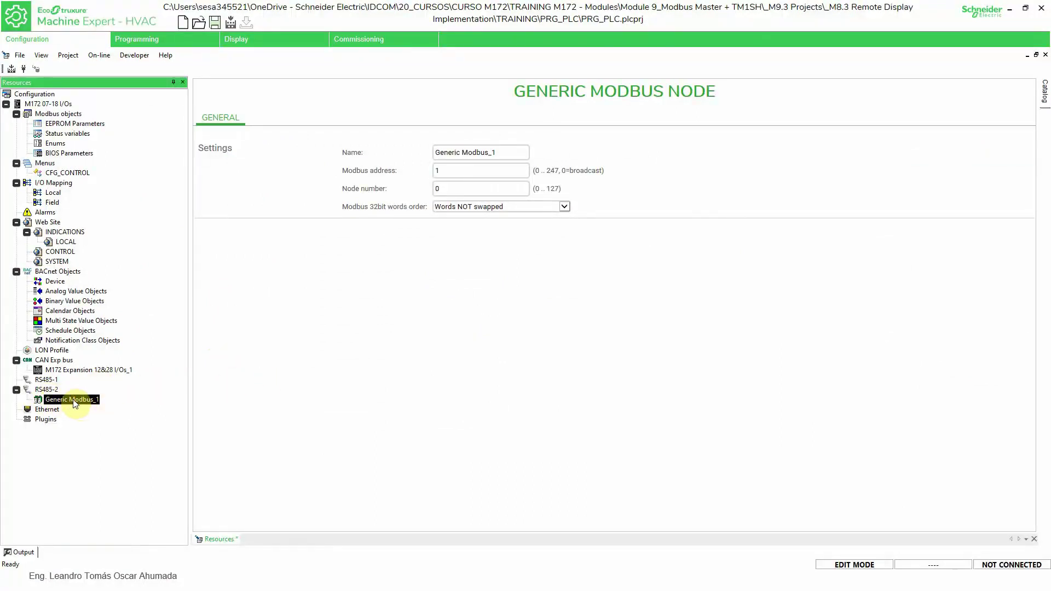
{"action": "left_click", "coordinate": [48, 391]}
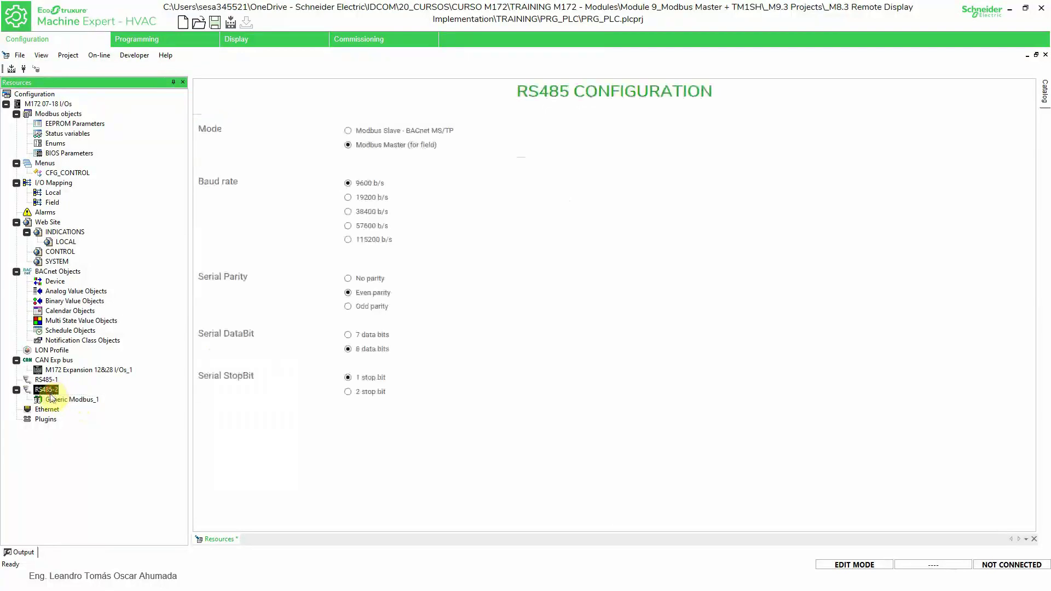
{"action": "right_click", "coordinate": [70, 400]}
{"action": "left_click", "coordinate": [110, 422]}
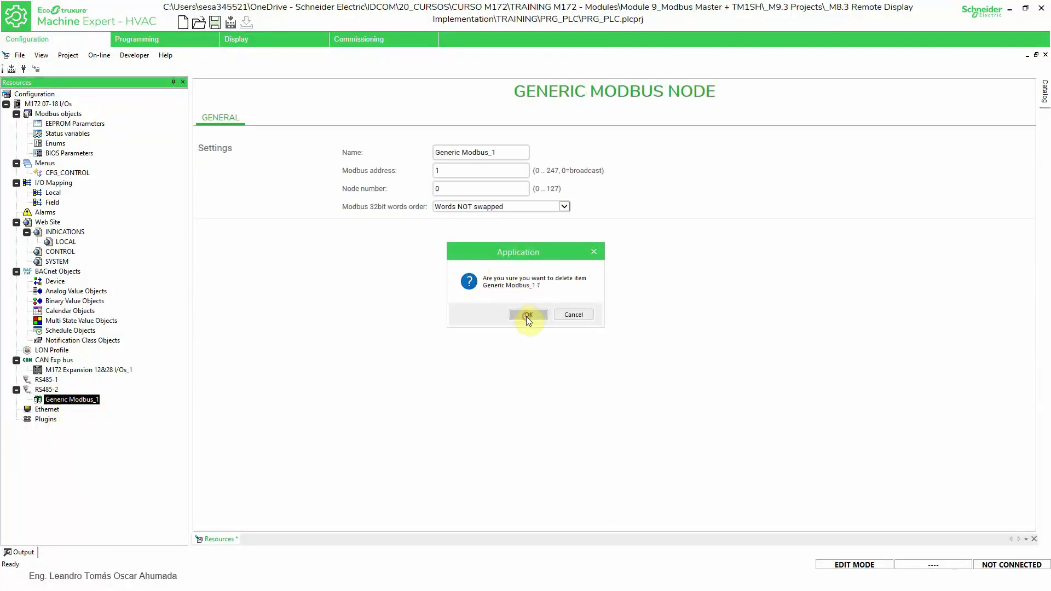
{"action": "left_click", "coordinate": [575, 314]}
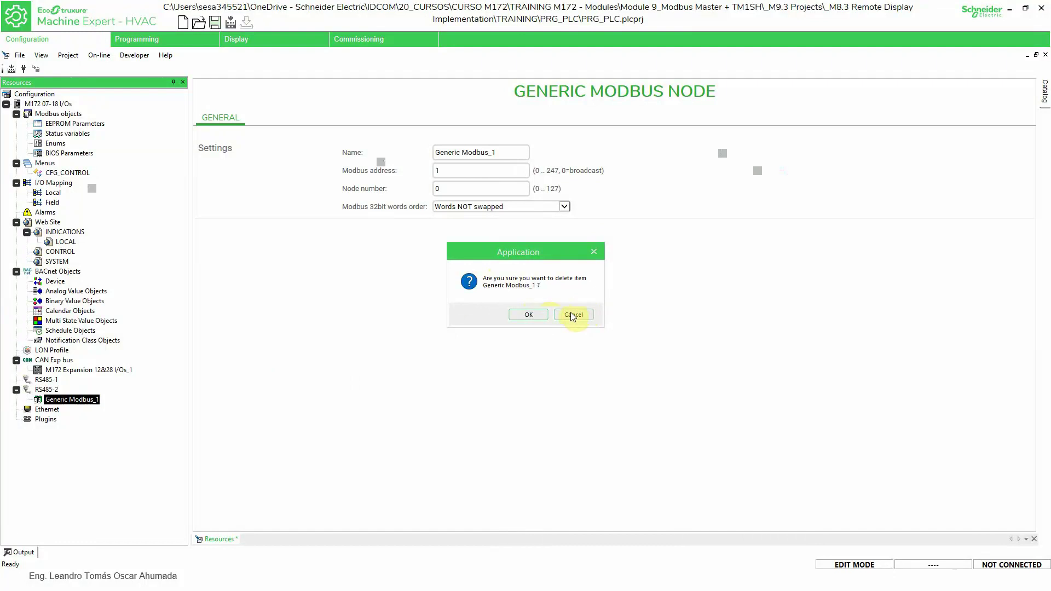
{"action": "right_click", "coordinate": [71, 403]}
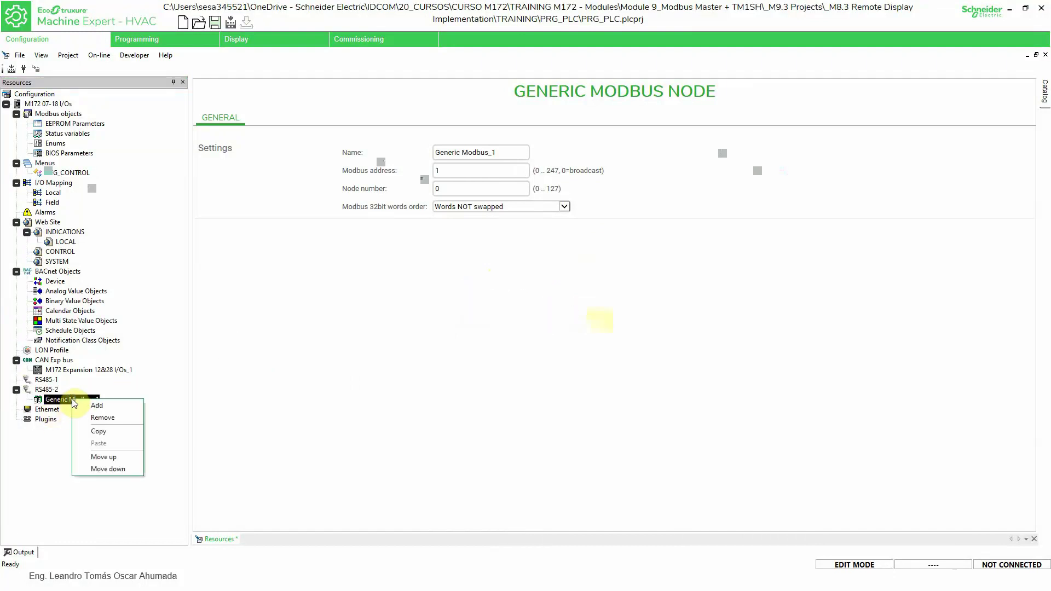
{"action": "left_click", "coordinate": [394, 228]}
Rename the Generic Modbus node to Slave_TM1 and set its Modbus address to 243.
{"action": "left_click_drag", "start_coordinate": [508, 153], "coordinate": [425, 152]}
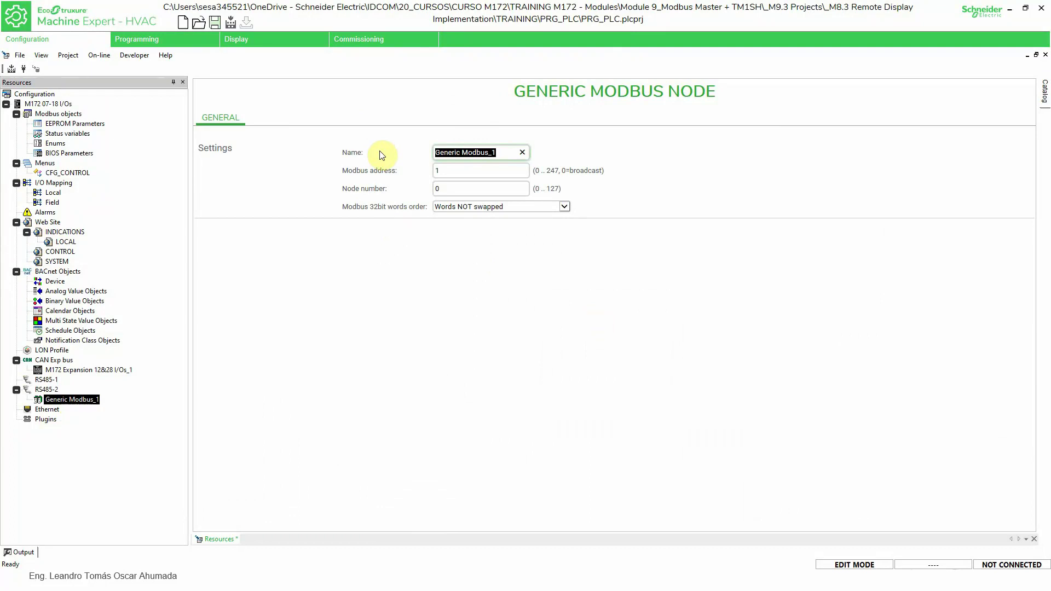
{"action": "type", "text": "Slave_TM1"}
{"action": "left_click", "coordinate": [515, 262]}
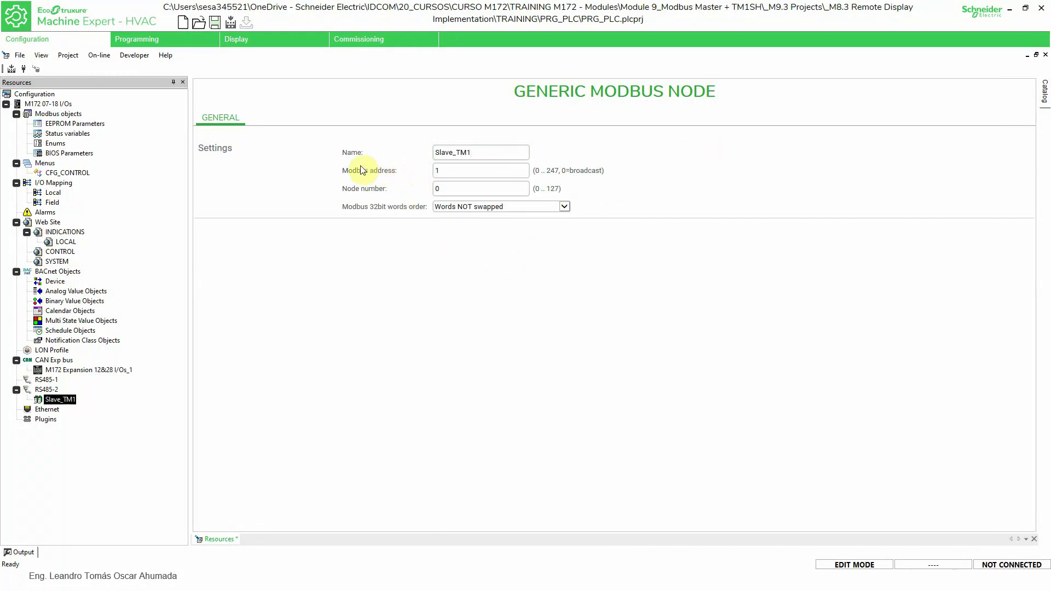
{"action": "left_click", "coordinate": [447, 171]}
{"action": "type", "text": "243"}
{"action": "left_click", "coordinate": [457, 269]}
Check the RS485-2 port's settings, then reopen Slave_TM1 and highlight its Modbus address.
{"action": "left_click", "coordinate": [46, 389]}
{"action": "left_click", "coordinate": [59, 400]}
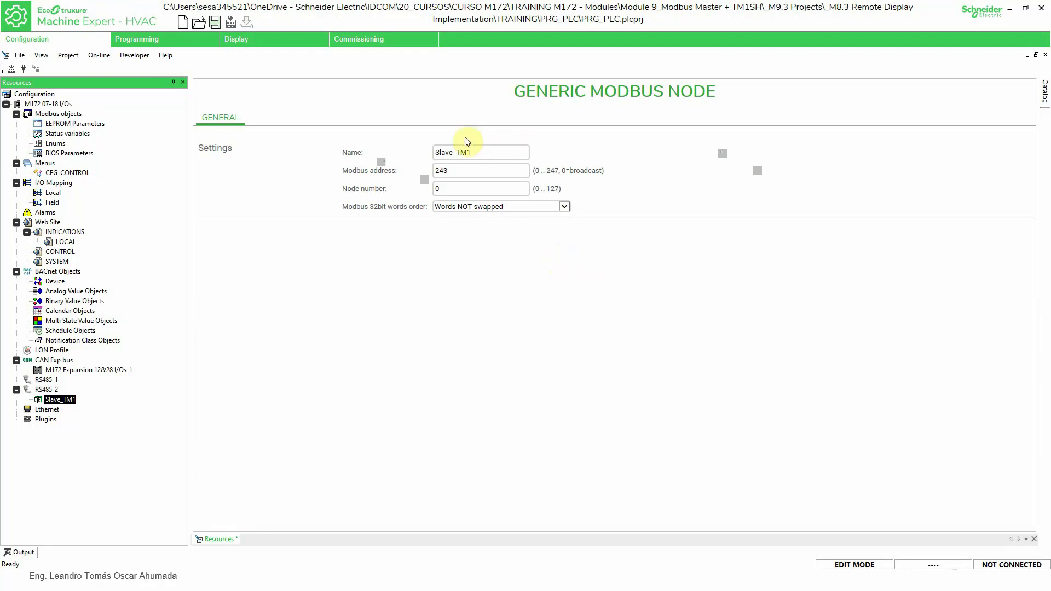
{"action": "left_click", "coordinate": [454, 171]}
{"action": "left_click_drag", "start_coordinate": [454, 170], "coordinate": [394, 169]}
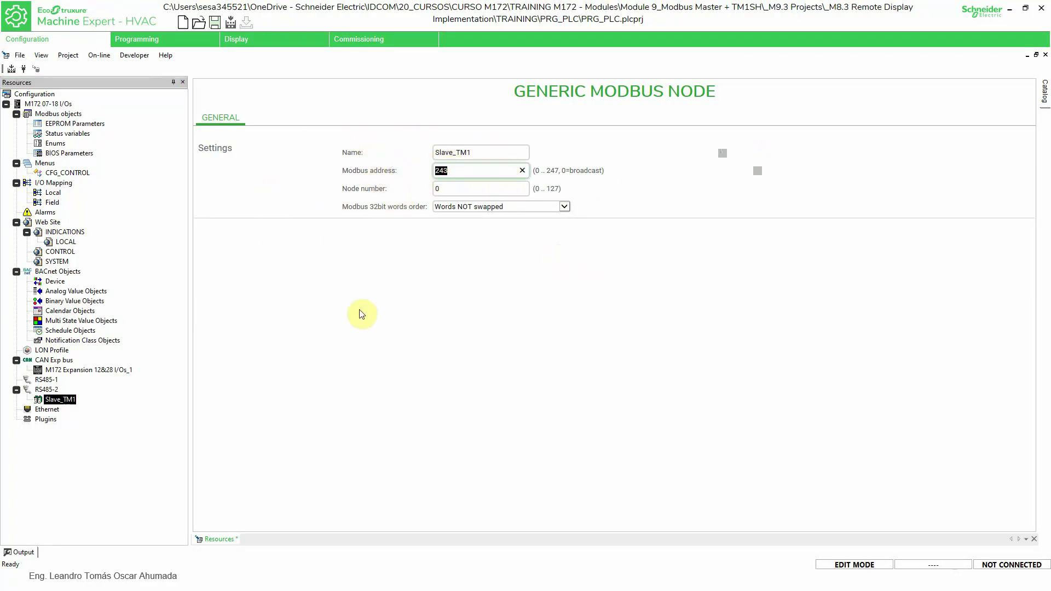
Add a Modbus FC-03 Read Holding Register function from the device catalog under Slave_TM1.
{"action": "left_click", "coordinate": [380, 286]}
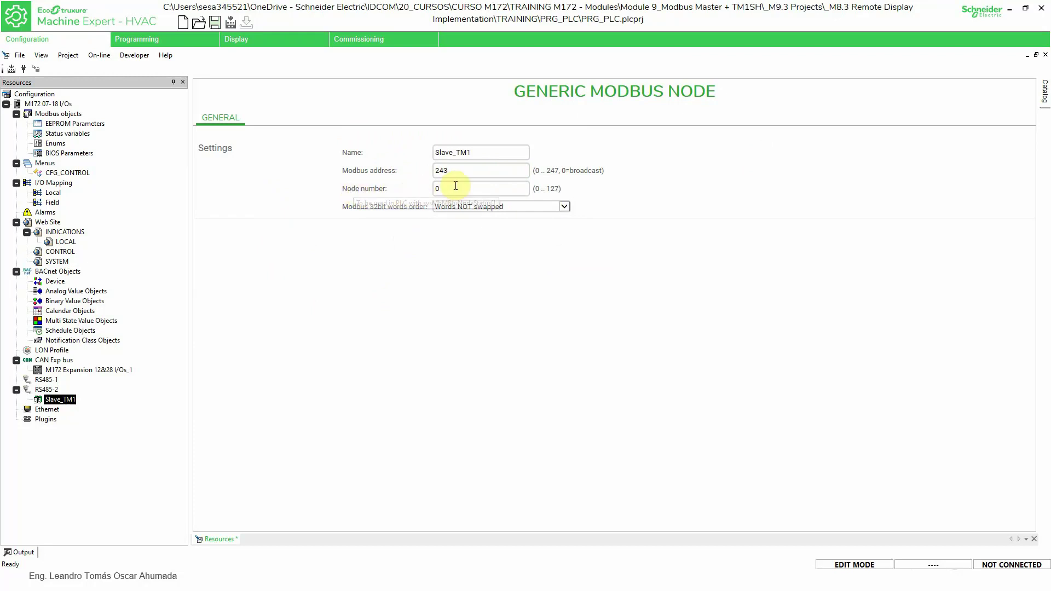
{"action": "left_click", "coordinate": [306, 330]}
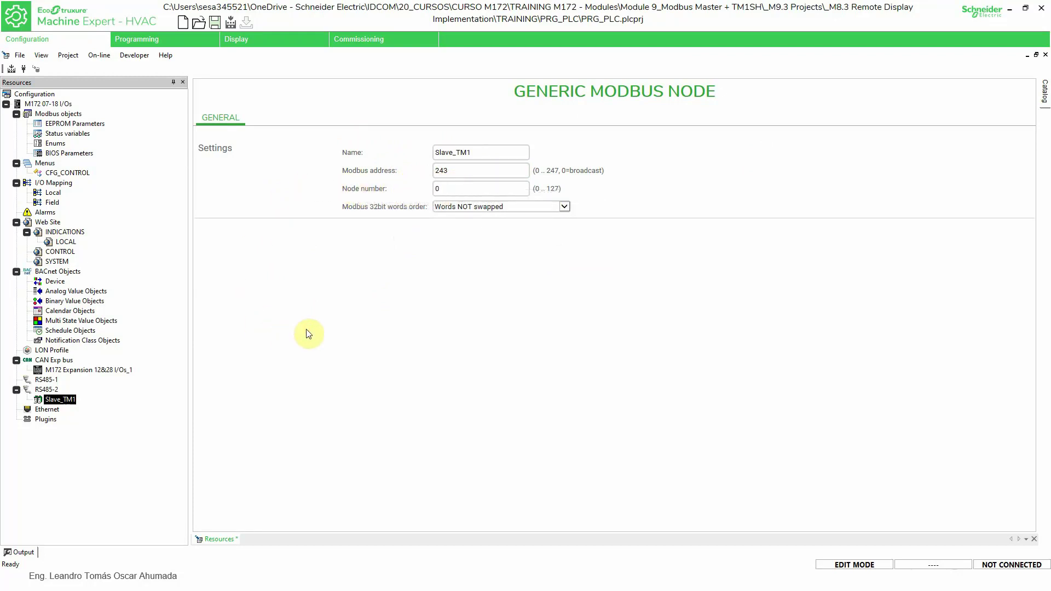
{"action": "left_click", "coordinate": [67, 403]}
{"action": "right_click", "coordinate": [67, 403]}
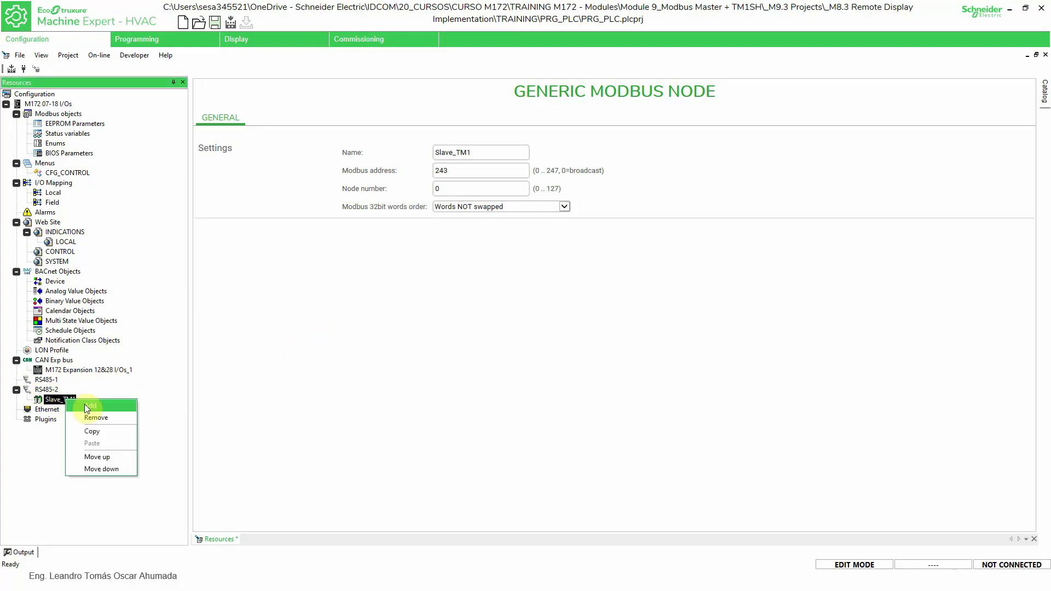
{"action": "left_click", "coordinate": [86, 405]}
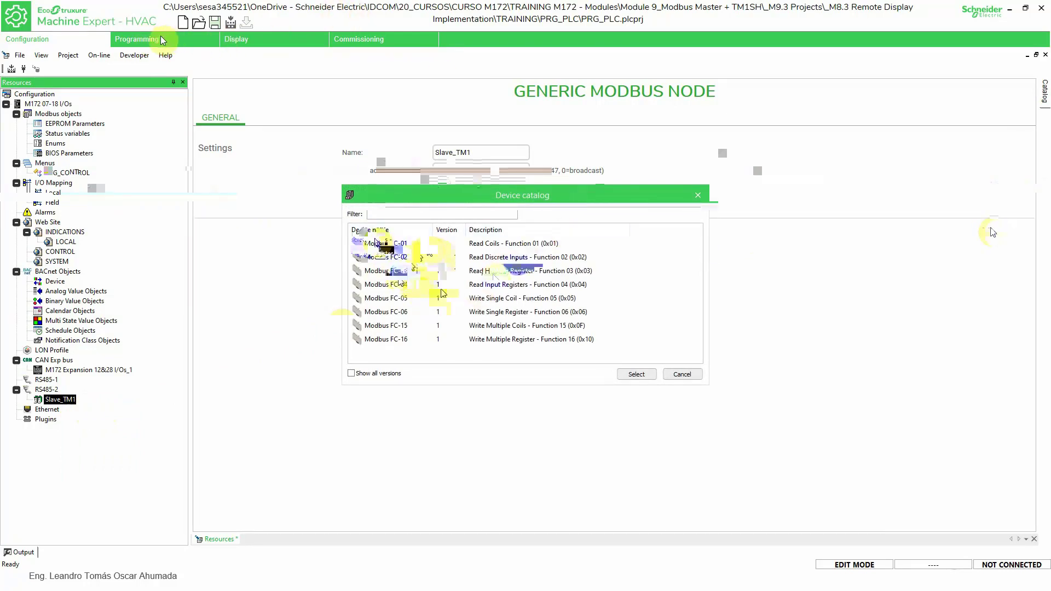
{"action": "left_click", "coordinate": [391, 274]}
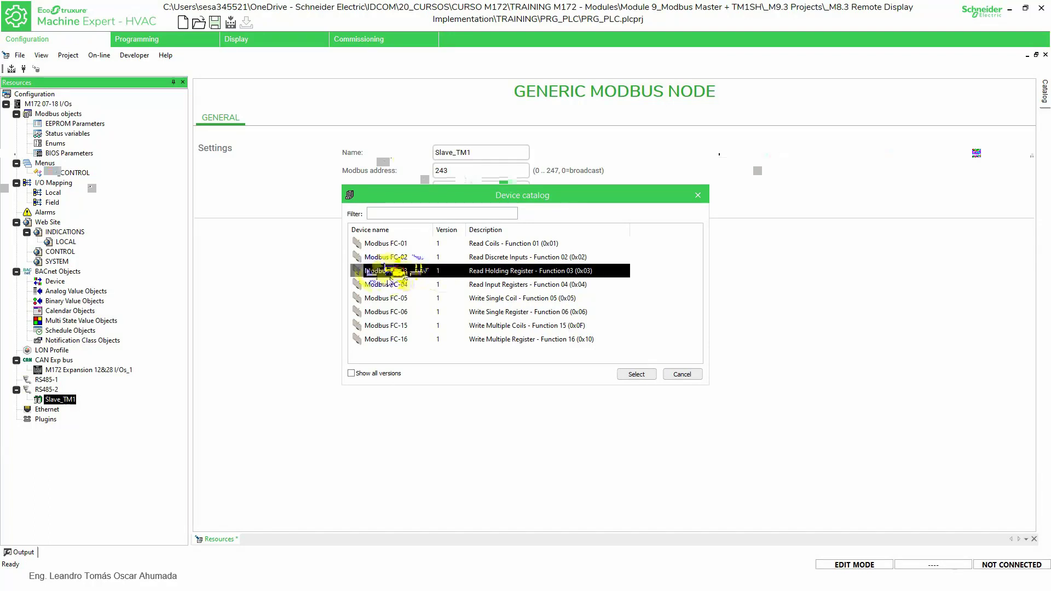
{"action": "left_click", "coordinate": [635, 374]}
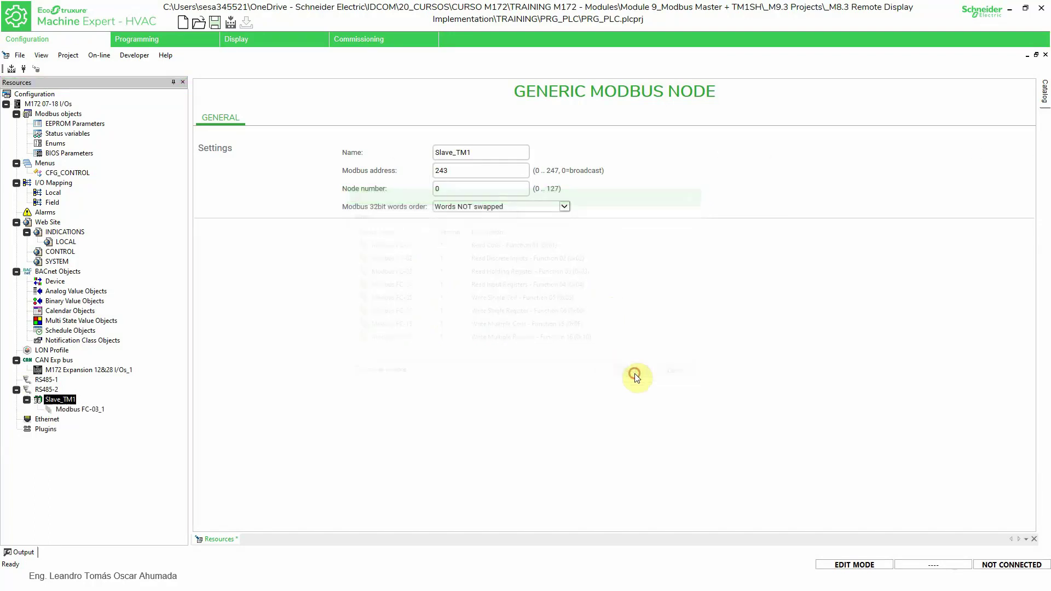
Open the Modbus FC-03 request under Slave_TM1 and set its start address to 7.
{"action": "left_click", "coordinate": [87, 412]}
{"action": "right_click", "coordinate": [87, 412]}
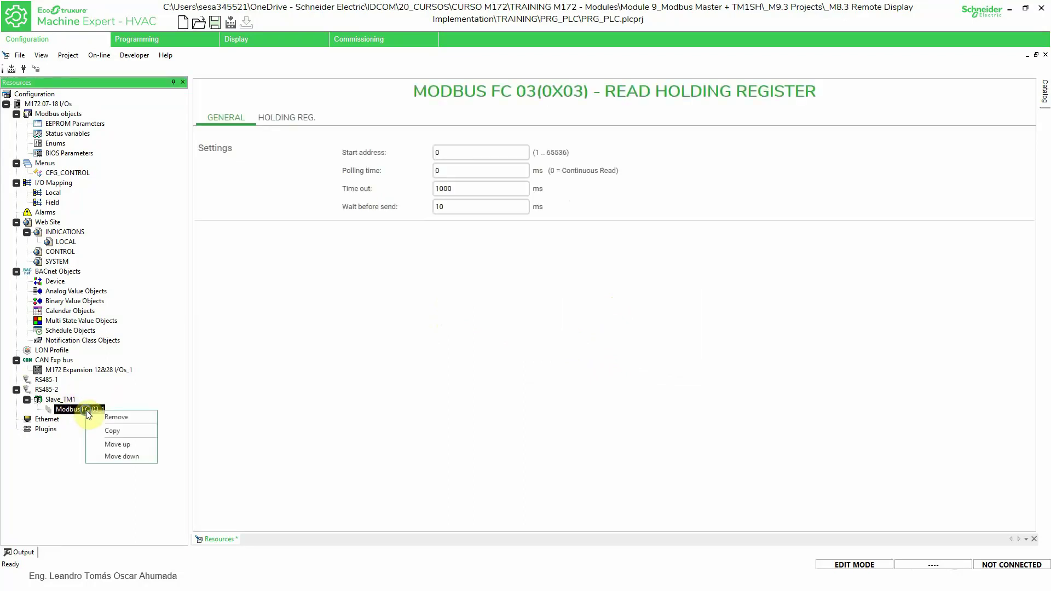
{"action": "left_click", "coordinate": [109, 432]}
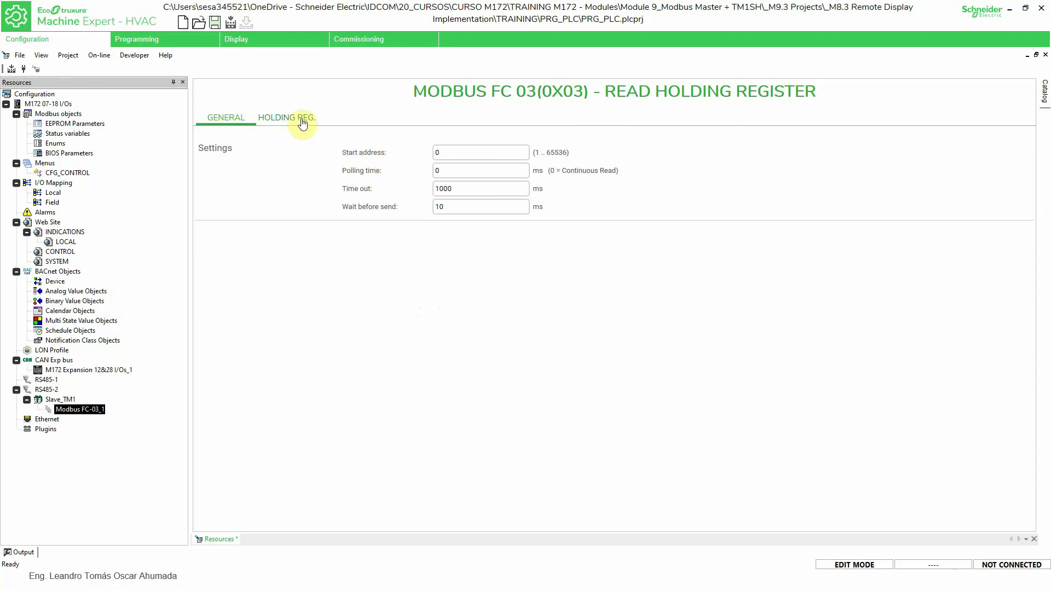
{"action": "left_click_drag", "start_coordinate": [454, 152], "coordinate": [396, 151]}
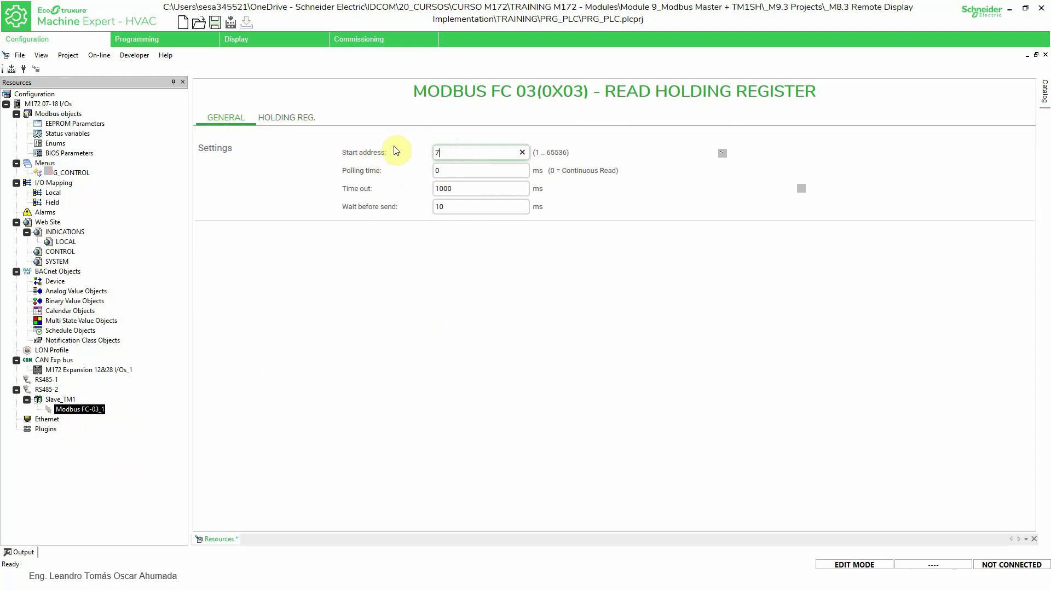
{"action": "type", "text": "7"}
{"action": "left_click", "coordinate": [349, 257]}
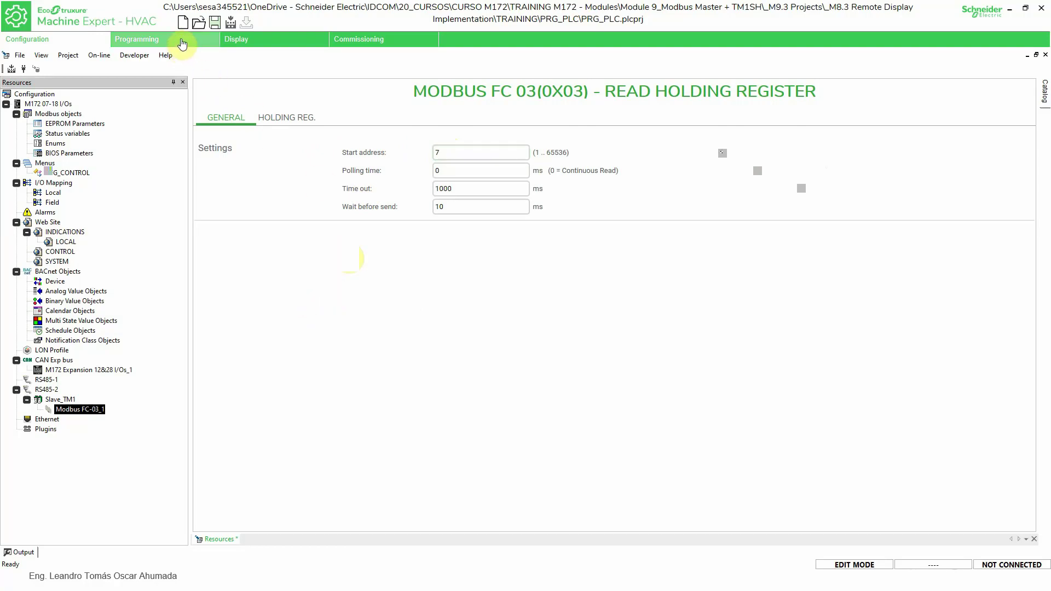
Compare the address and base variables in PRG_COMM_MODBUS with the FC-03 request's start address, polling time and time out settings.
{"action": "left_click", "coordinate": [183, 42]}
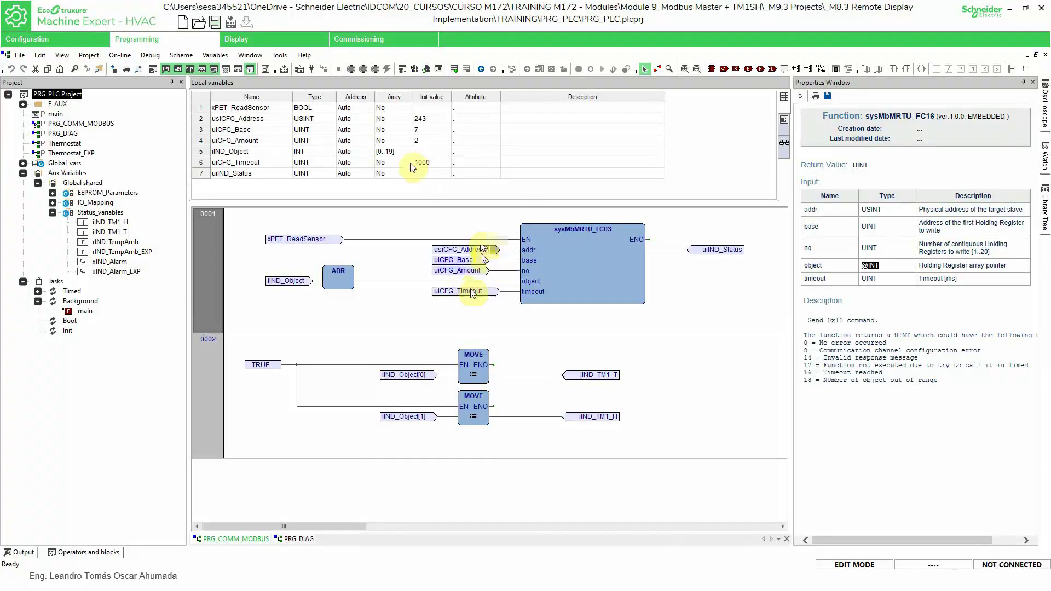
{"action": "left_click", "coordinate": [202, 120]}
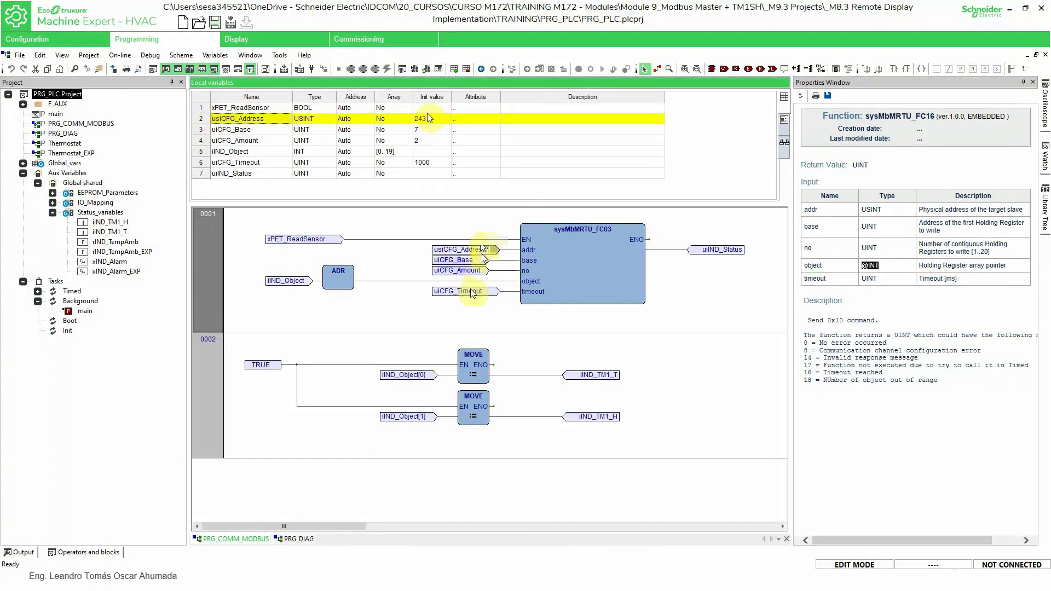
{"action": "left_click", "coordinate": [200, 129]}
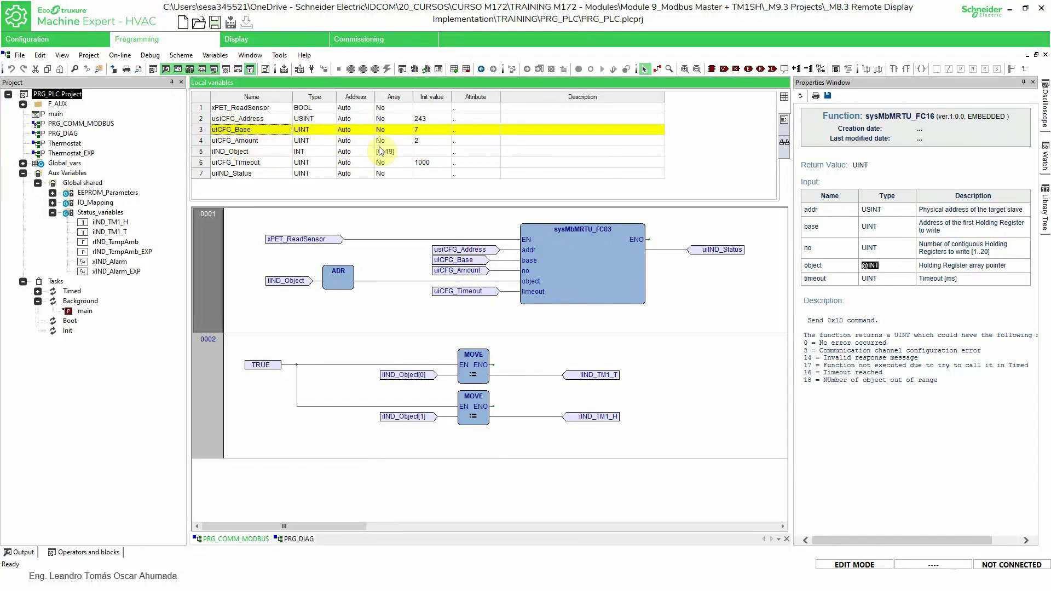
{"action": "left_click", "coordinate": [85, 43]}
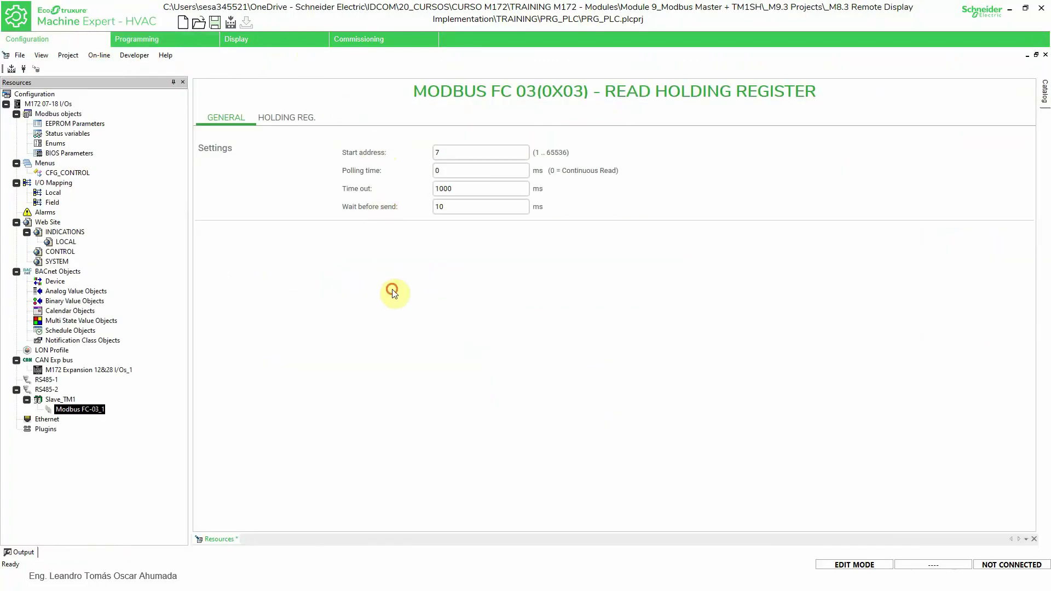
{"action": "left_click", "coordinate": [446, 150]}
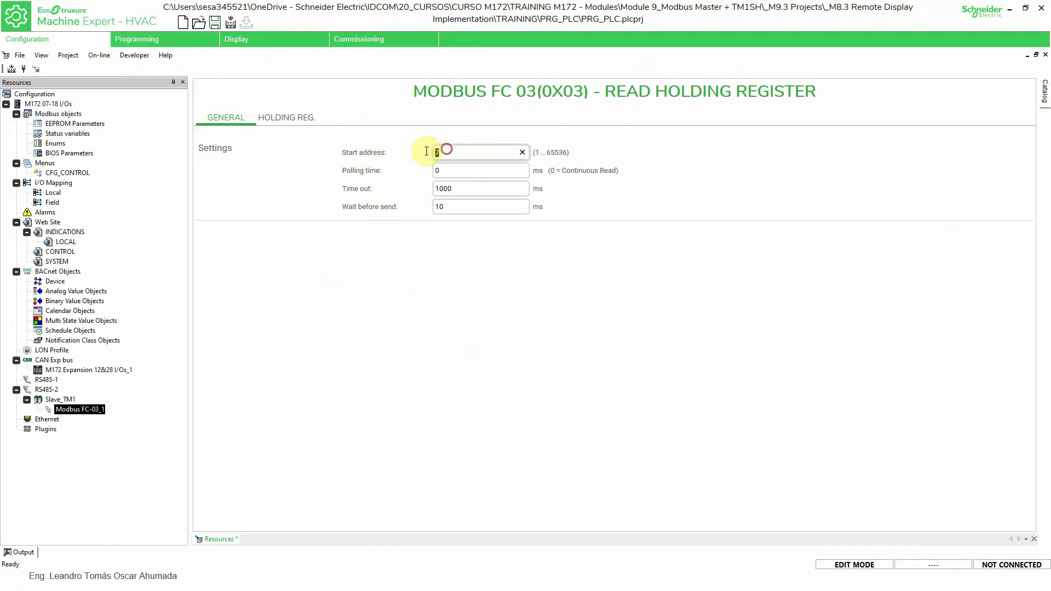
{"action": "left_click", "coordinate": [478, 170]}
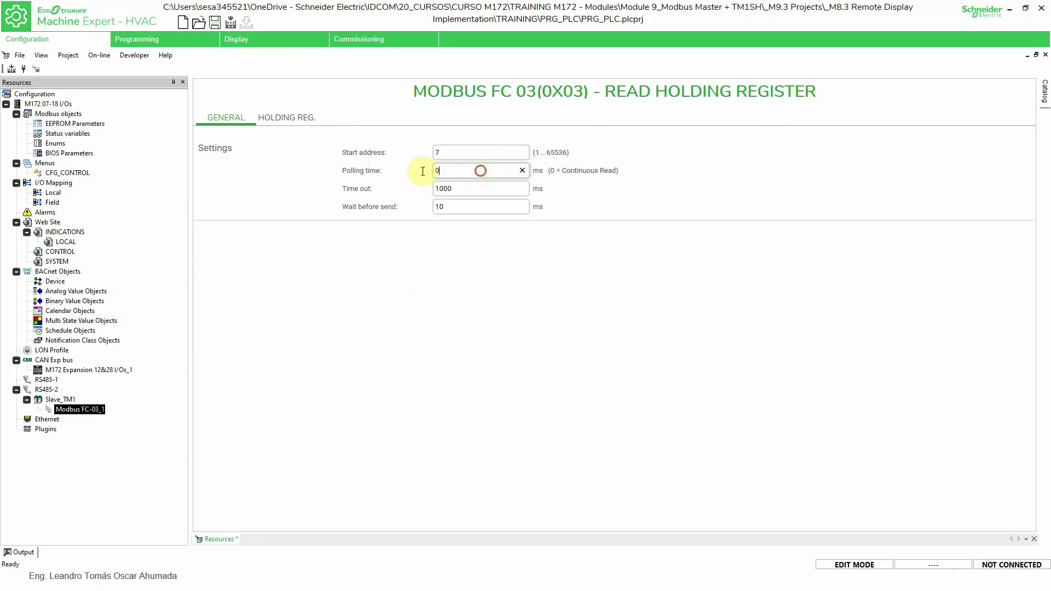
{"action": "left_click", "coordinate": [362, 296]}
{"action": "left_click", "coordinate": [471, 188]}
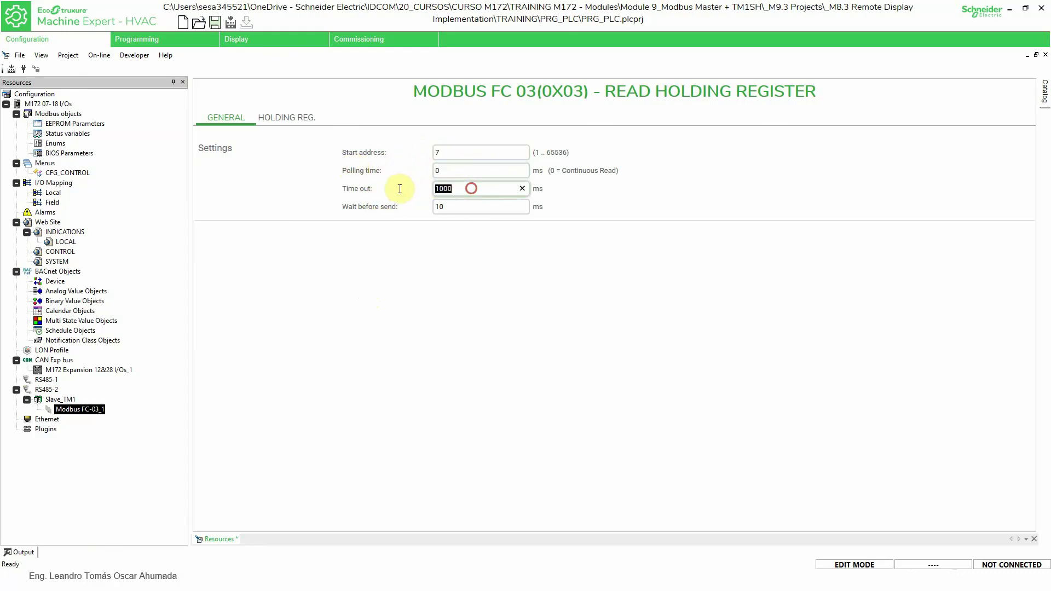
{"action": "left_click", "coordinate": [225, 188]}
Add a second holding register at address 8 to the Modbus FC-03 request.
{"action": "left_click", "coordinate": [284, 119]}
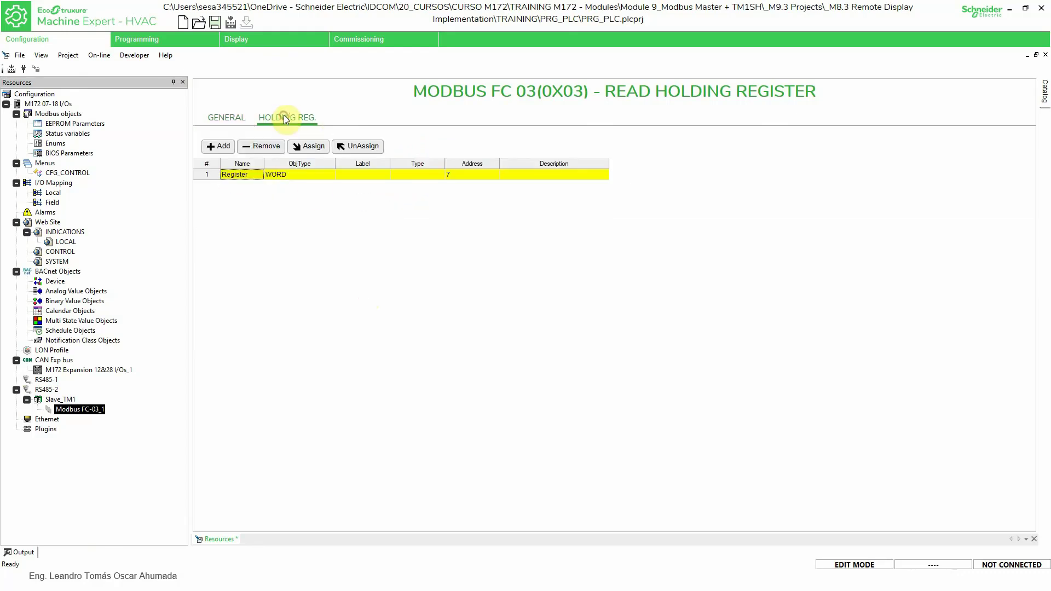
{"action": "left_click", "coordinate": [463, 176]}
{"action": "left_click", "coordinate": [219, 146]}
{"action": "left_click", "coordinate": [461, 220]}
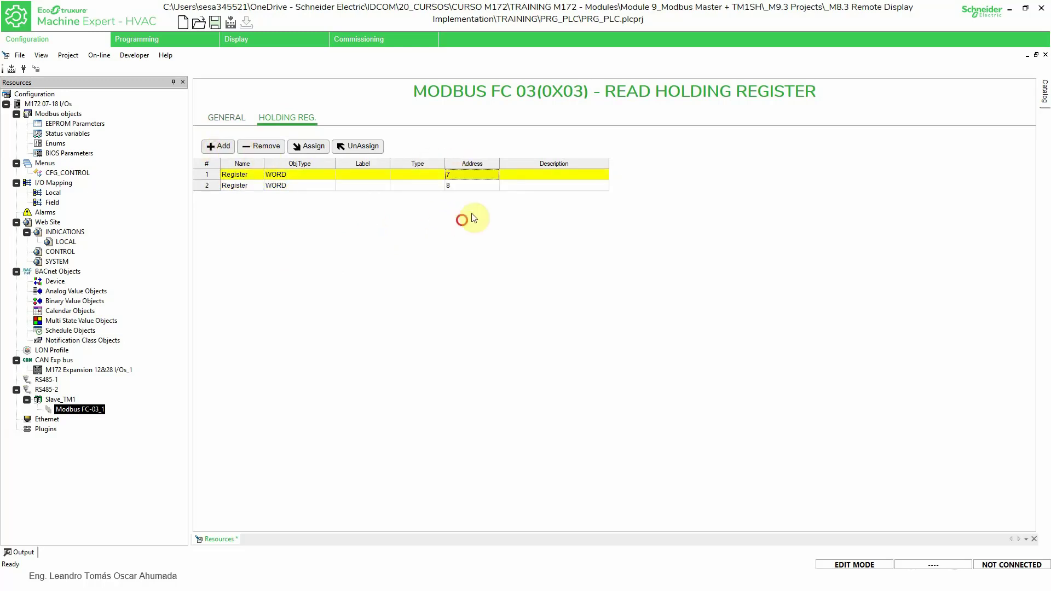
{"action": "left_click", "coordinate": [458, 185]}
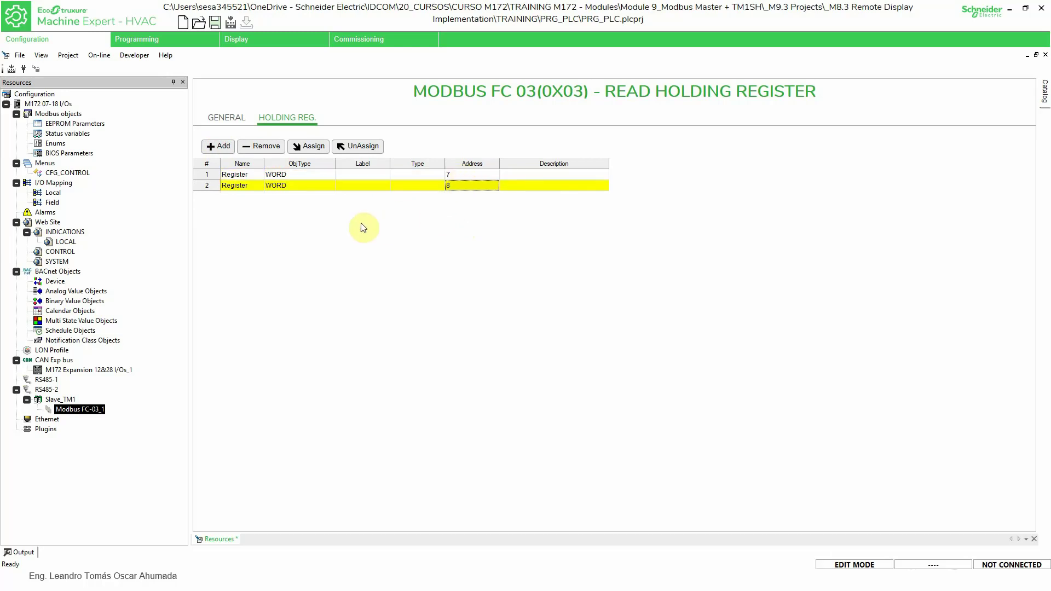
{"action": "key", "text": "super"}
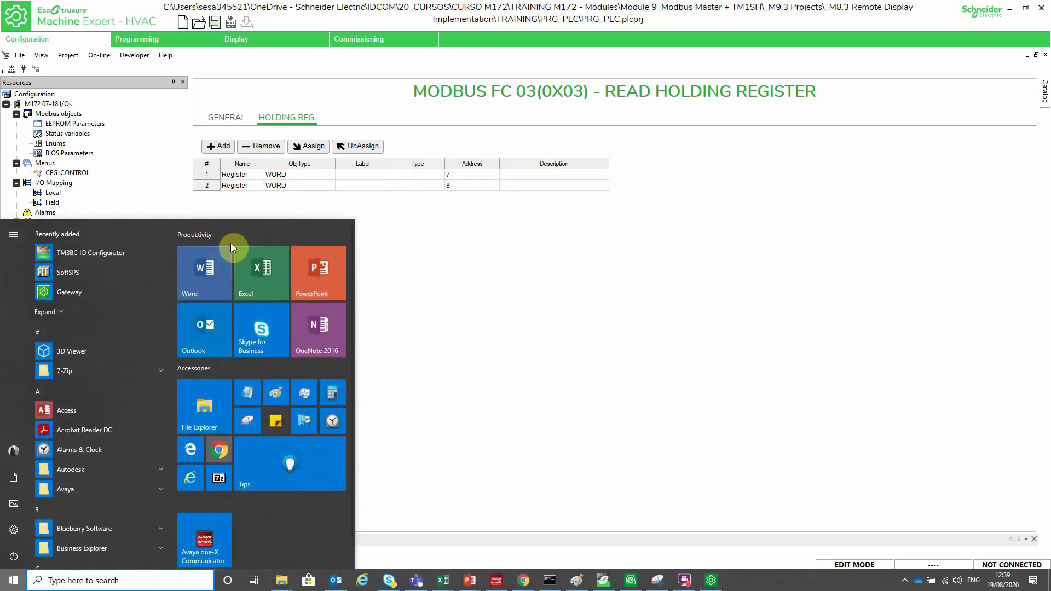
{"action": "left_click", "coordinate": [317, 291]}
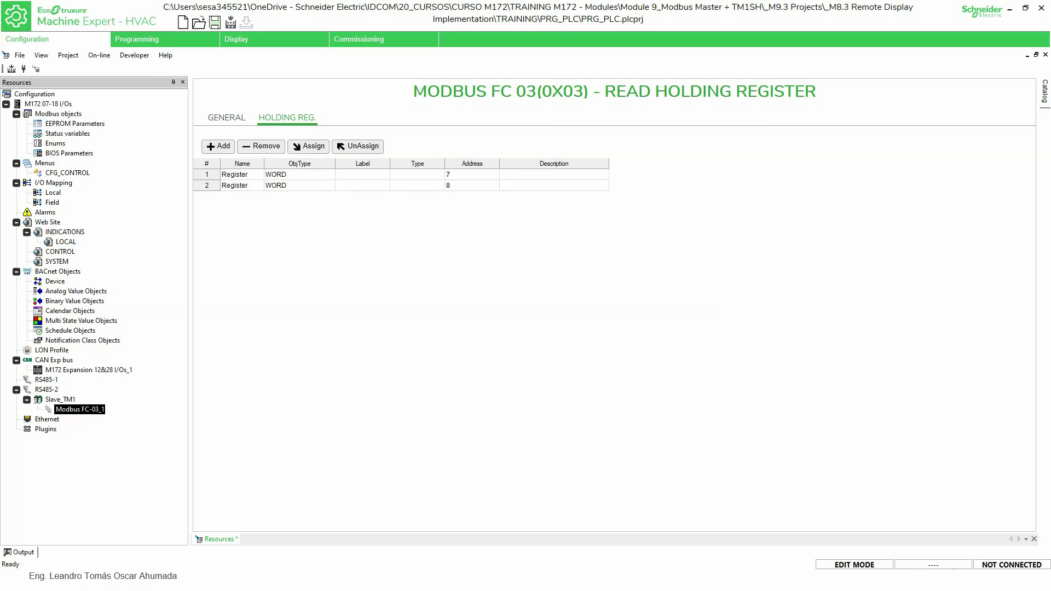
{"action": "left_click", "coordinate": [471, 185]}
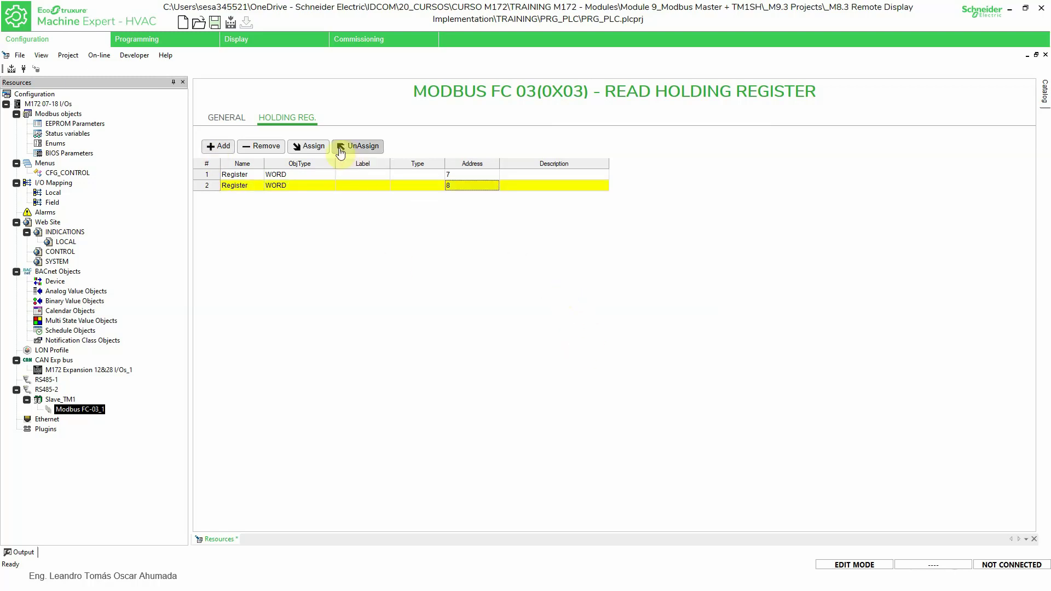
{"action": "type", "text": "8"}
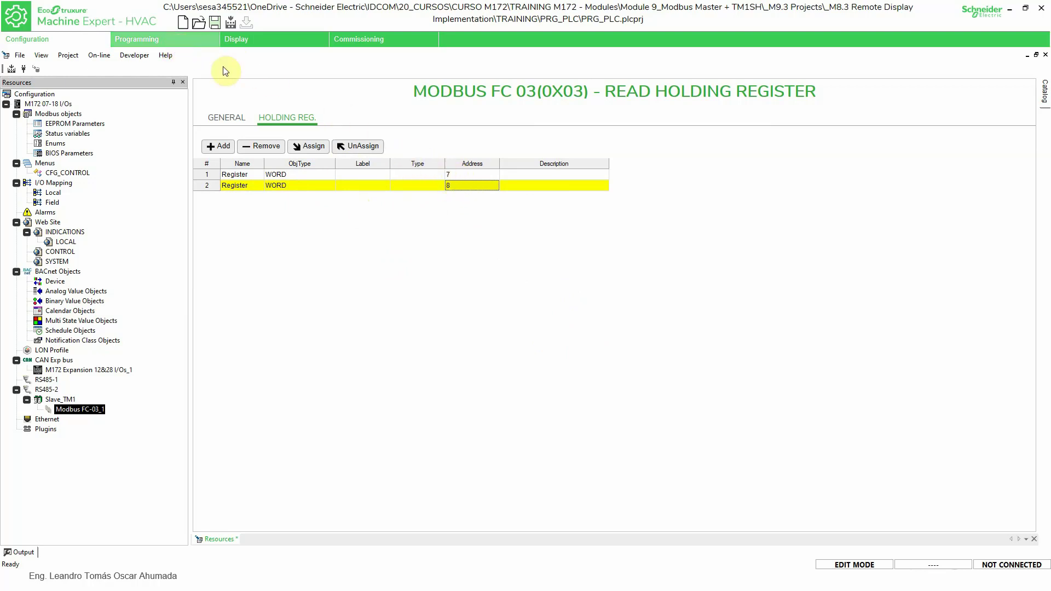
Assign the PLC variable iIND_TM1_T to the holding register at address 7.
{"action": "left_click", "coordinate": [372, 173]}
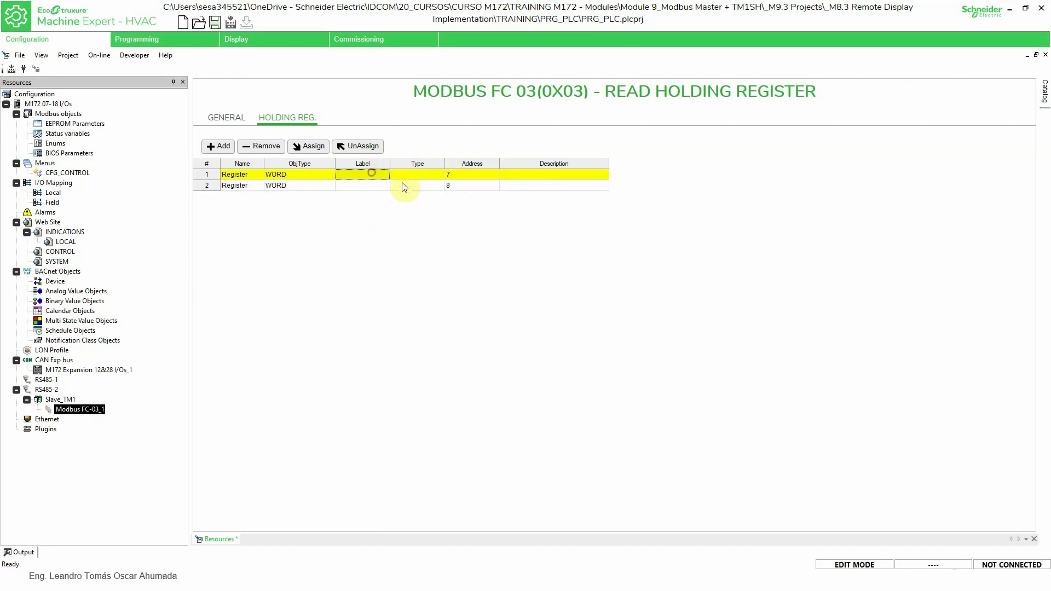
{"action": "left_click", "coordinate": [313, 149]}
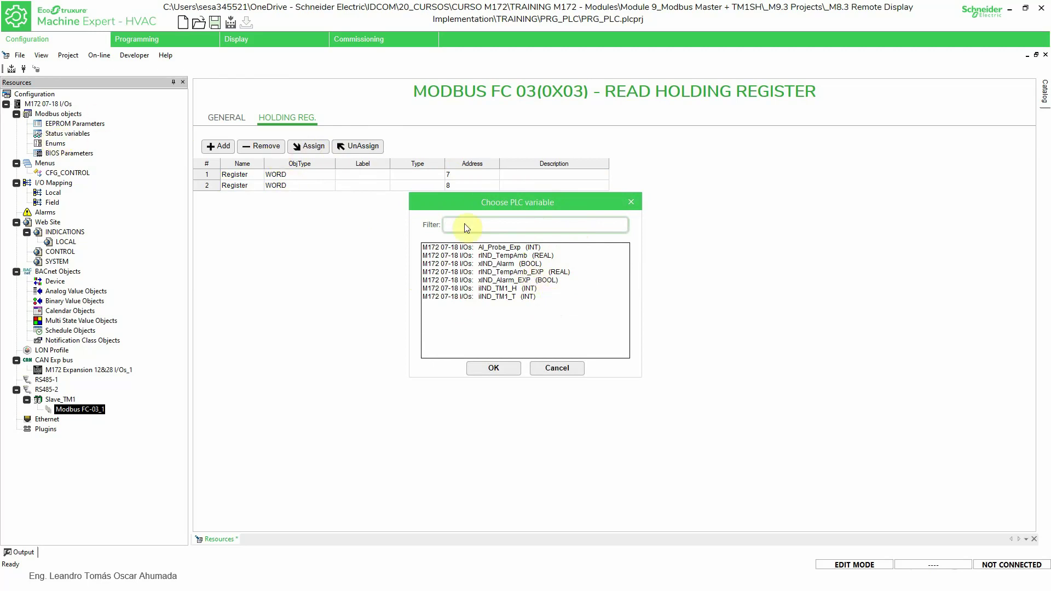
{"action": "left_click", "coordinate": [505, 296]}
{"action": "left_click", "coordinate": [494, 368]}
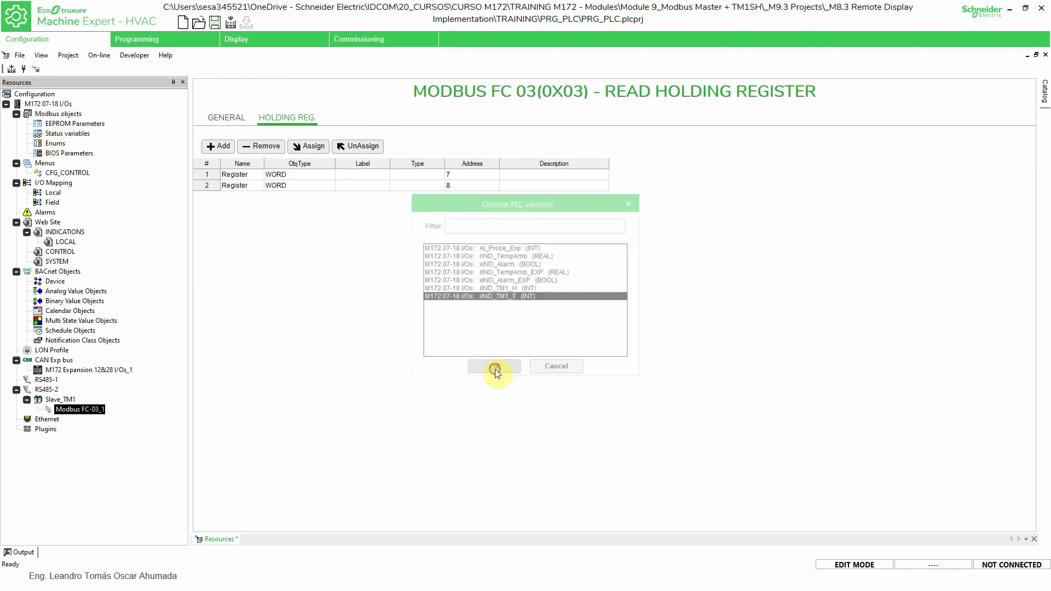
Assign the PLC variable iIND_TM1_H to the holding register at address 8.
{"action": "left_click", "coordinate": [376, 186]}
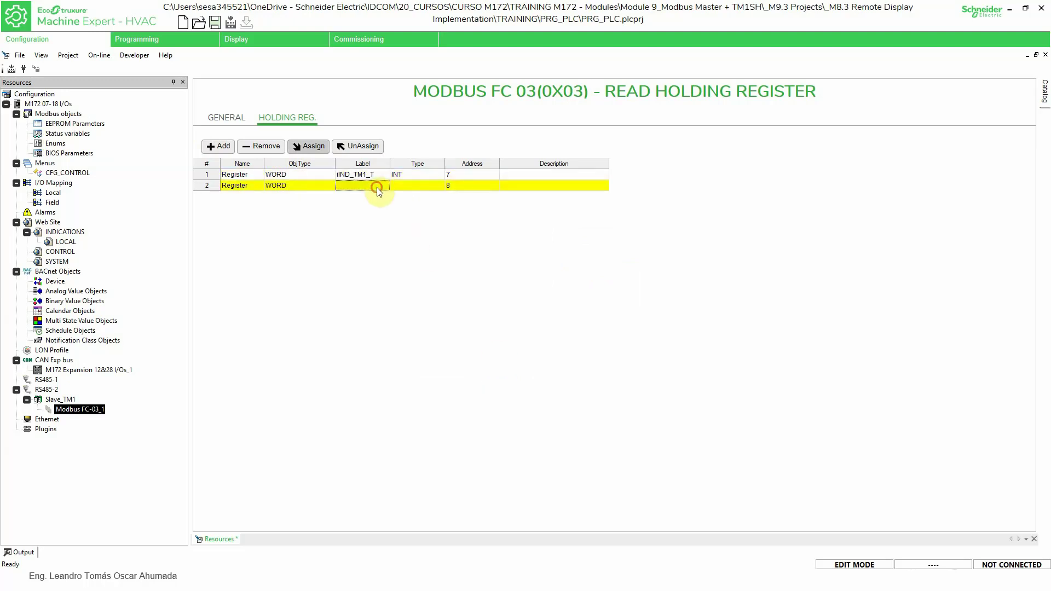
{"action": "left_click", "coordinate": [315, 147]}
{"action": "left_click", "coordinate": [515, 288]}
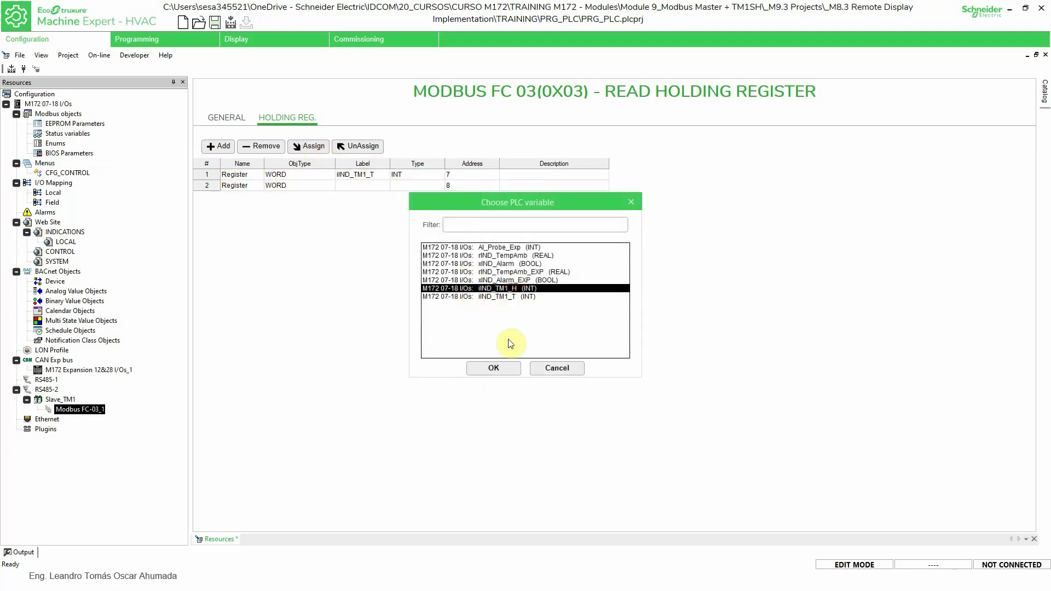
{"action": "left_click", "coordinate": [499, 373]}
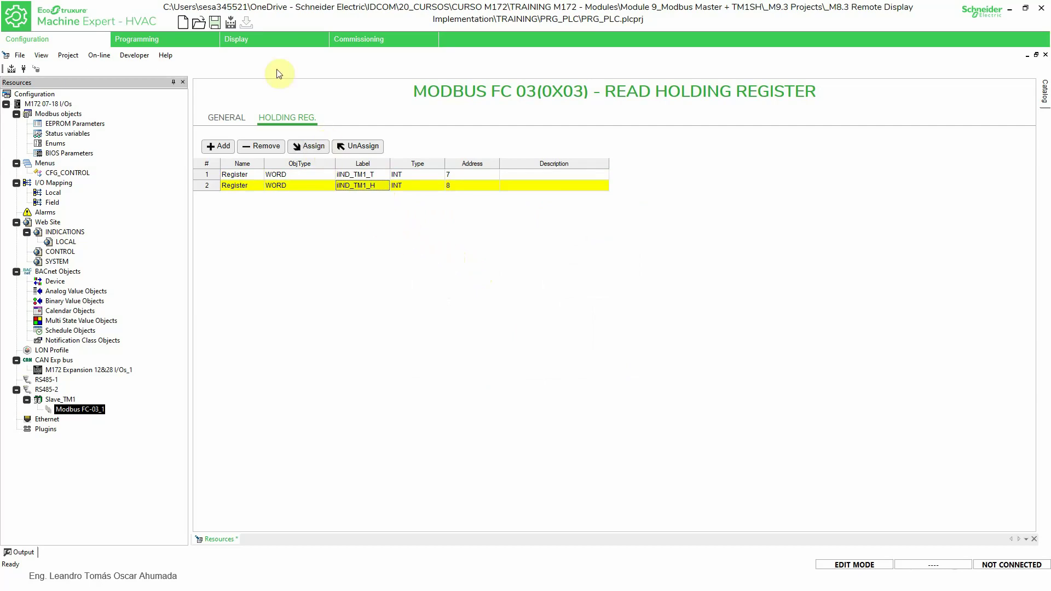
Compare the PRG_COMM_MODBUS program's logic with the FC-03 request's settings and holding register assignments.
{"action": "left_click", "coordinate": [170, 43]}
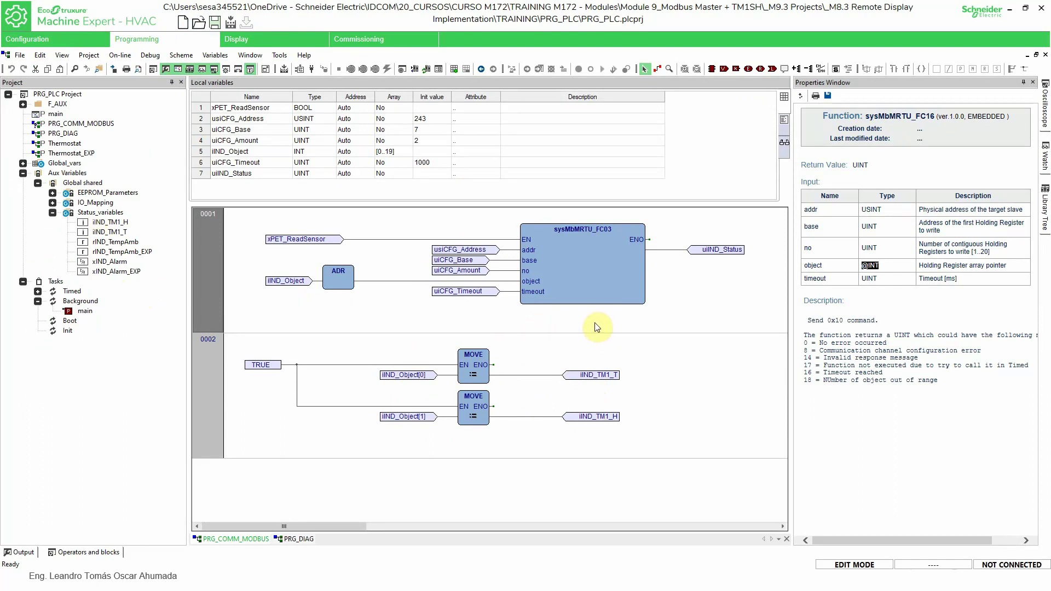
{"action": "left_click", "coordinate": [81, 124]}
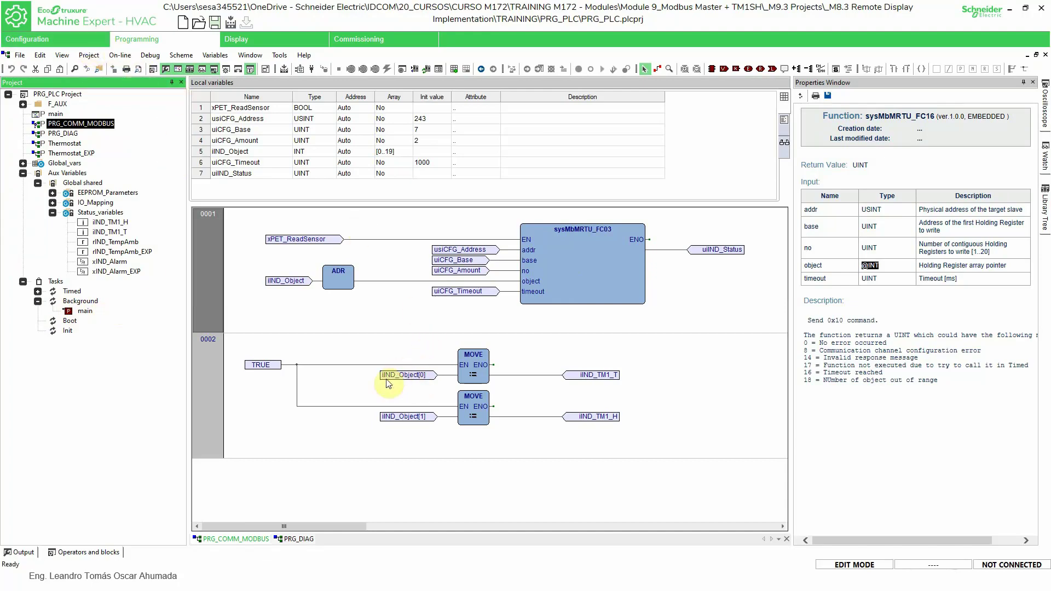
{"action": "left_click", "coordinate": [81, 37]}
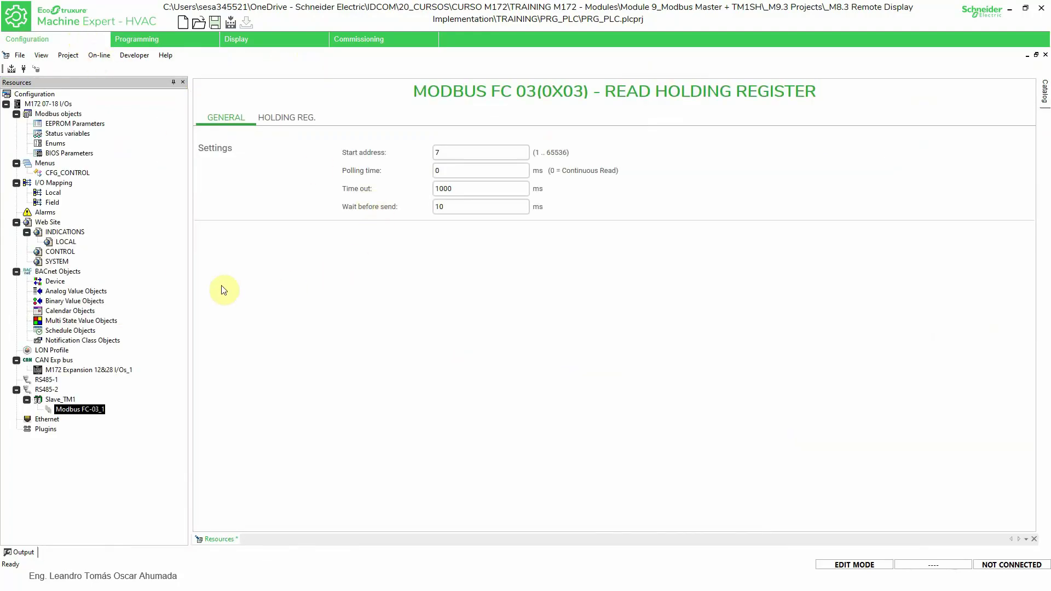
{"action": "left_click", "coordinate": [287, 117]}
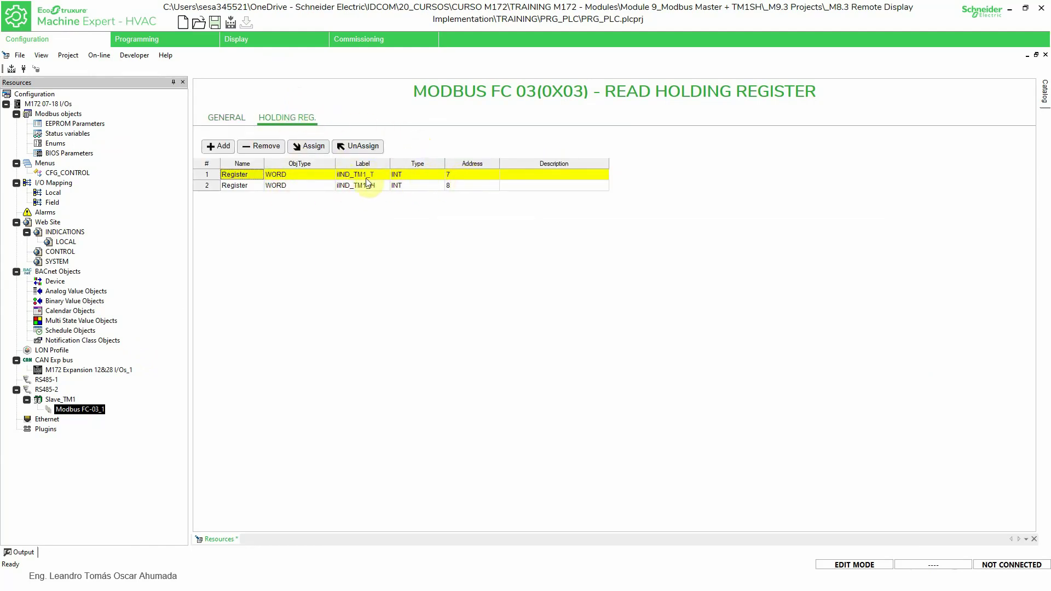
{"action": "left_click", "coordinate": [147, 34]}
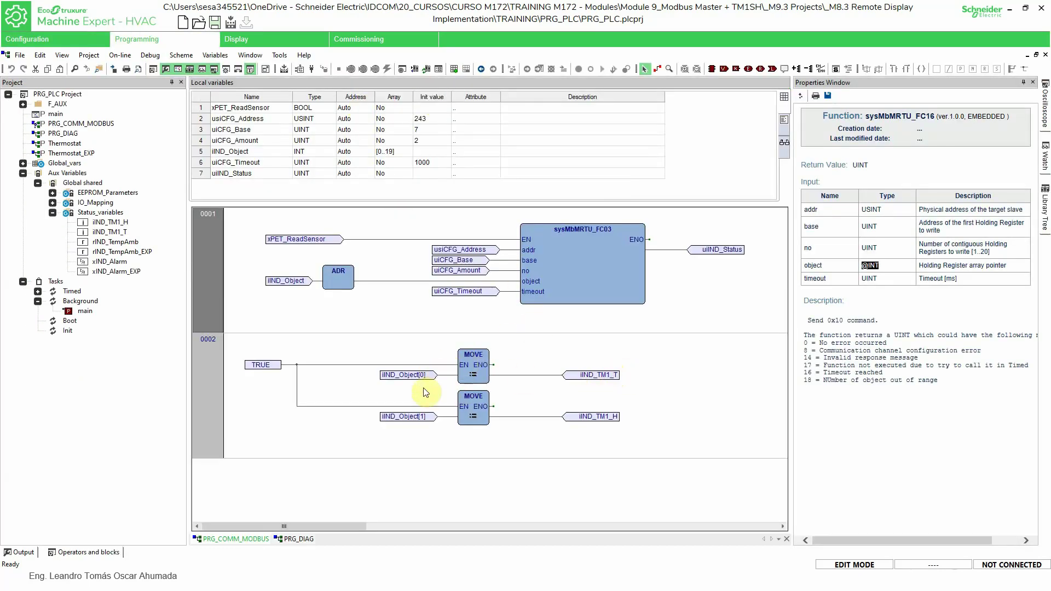
Show the FC-03 request's holding register assignments and connect to the M172 controller.
{"action": "left_click", "coordinate": [60, 36]}
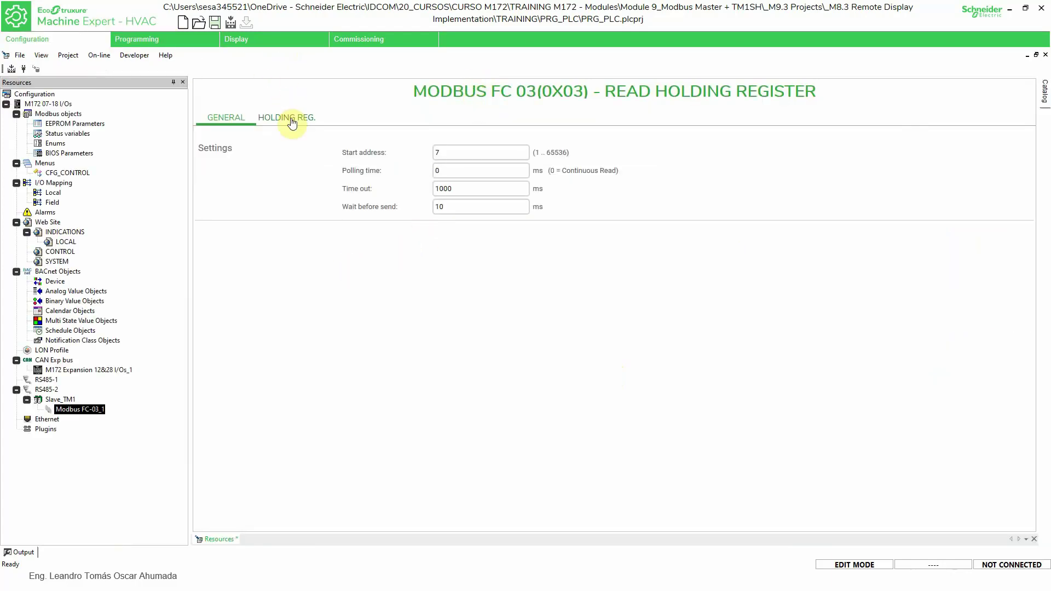
{"action": "left_click", "coordinate": [290, 119]}
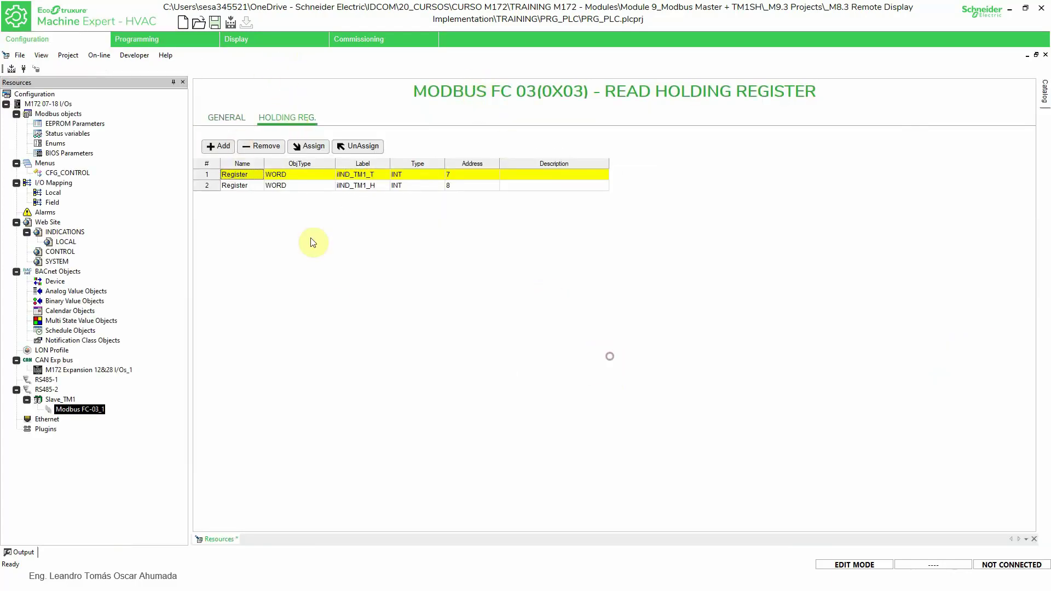
{"action": "left_click", "coordinate": [24, 68]}
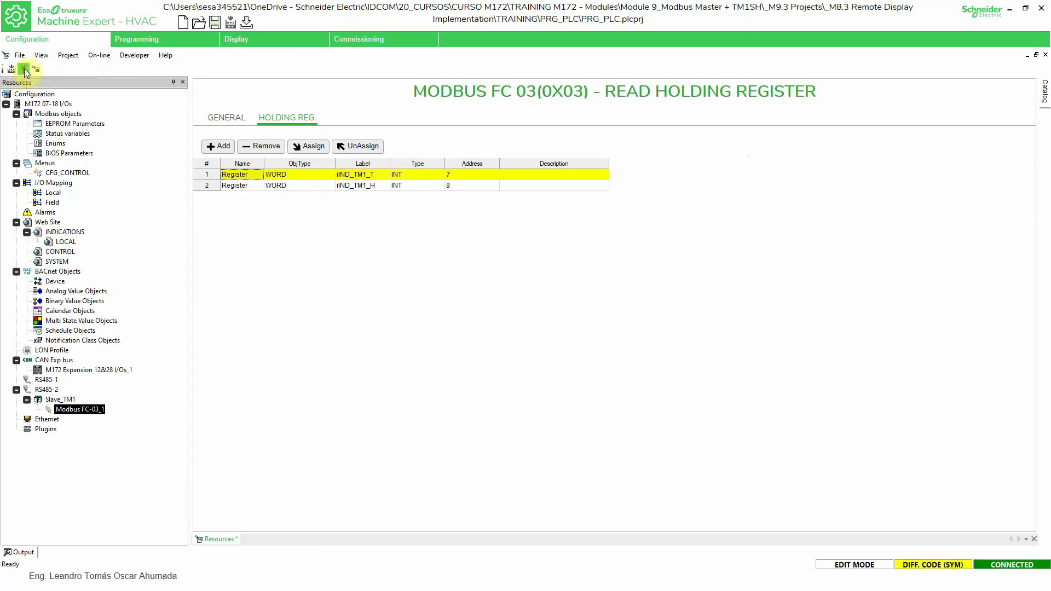
Bring up the live camera view of the controller and enlarge it.
{"action": "left_click", "coordinate": [388, 265]}
{"action": "left_click_drag", "start_coordinate": [0, 181], "coordinate": [842, 337]}
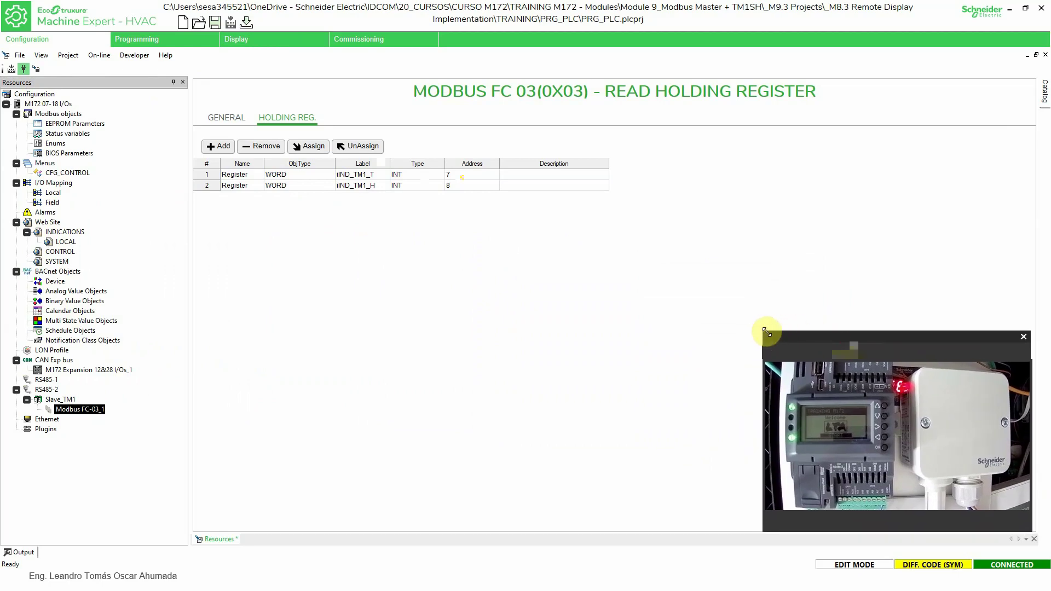
{"action": "left_click_drag", "start_coordinate": [763, 333], "coordinate": [443, 146]}
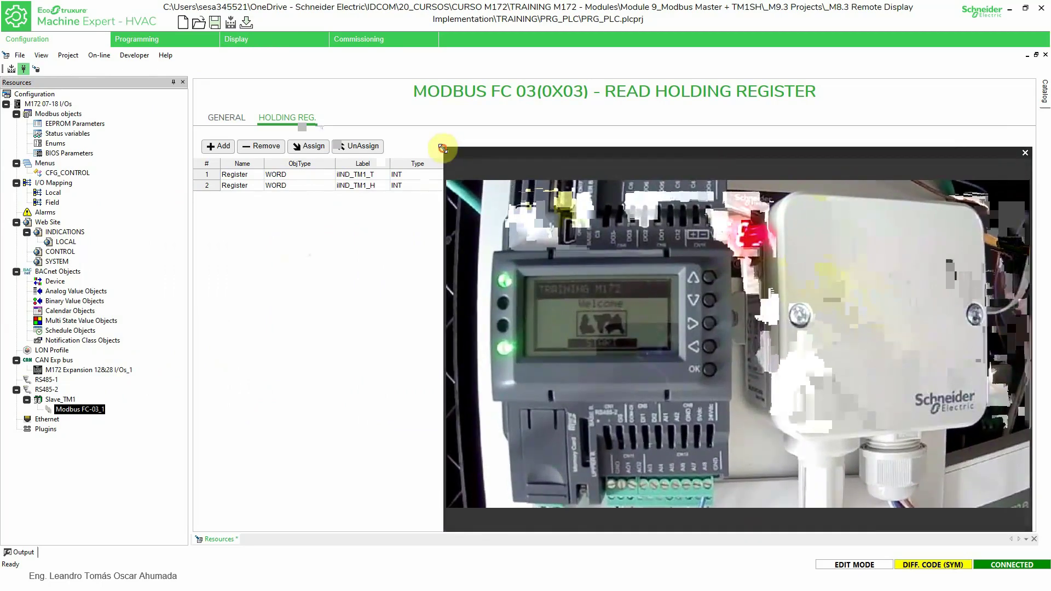
{"action": "left_click", "coordinate": [245, 24]}
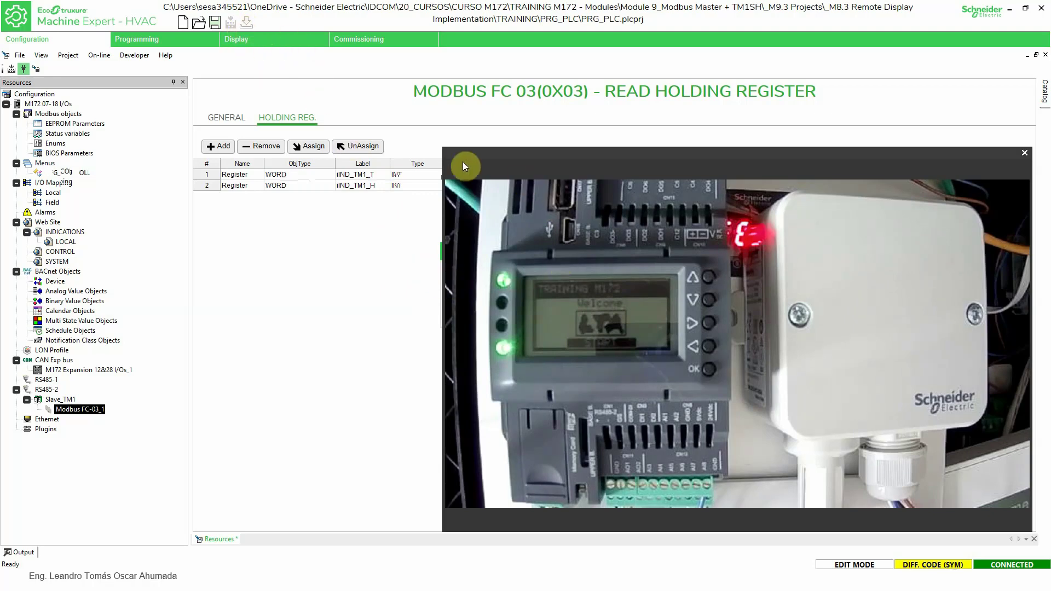
{"action": "left_click_drag", "start_coordinate": [445, 159], "coordinate": [684, 251]}
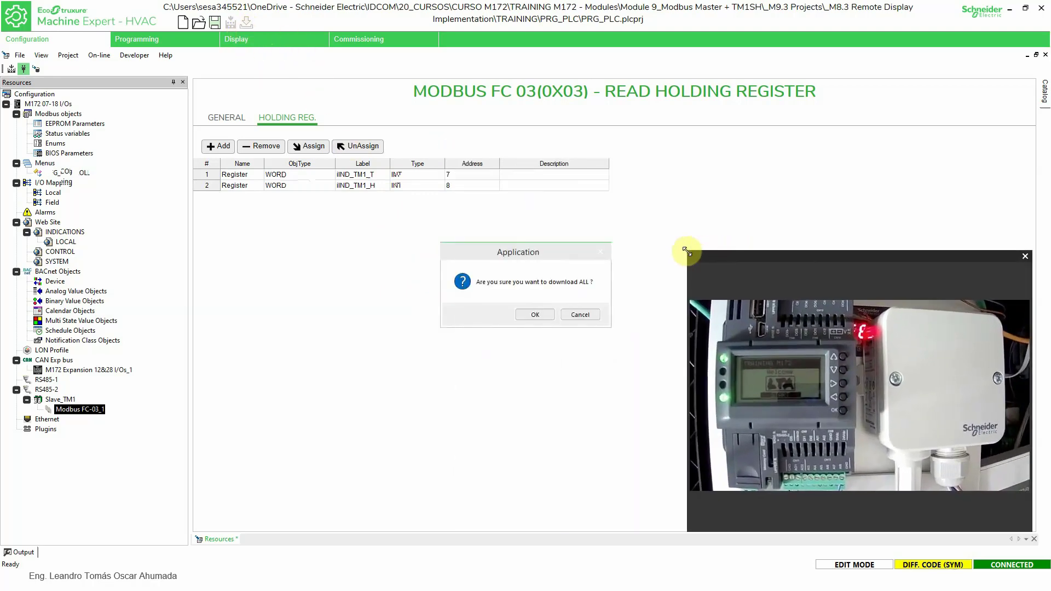
{"action": "left_click", "coordinate": [586, 314]}
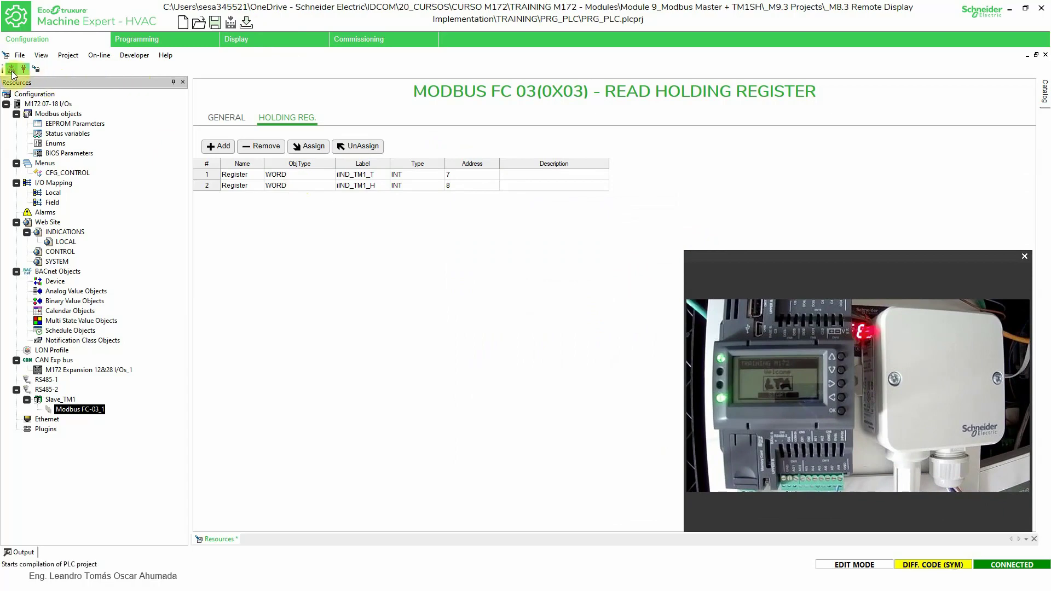
Build the whole project with the output messages in view and the camera view clear of them.
{"action": "left_click", "coordinate": [231, 23]}
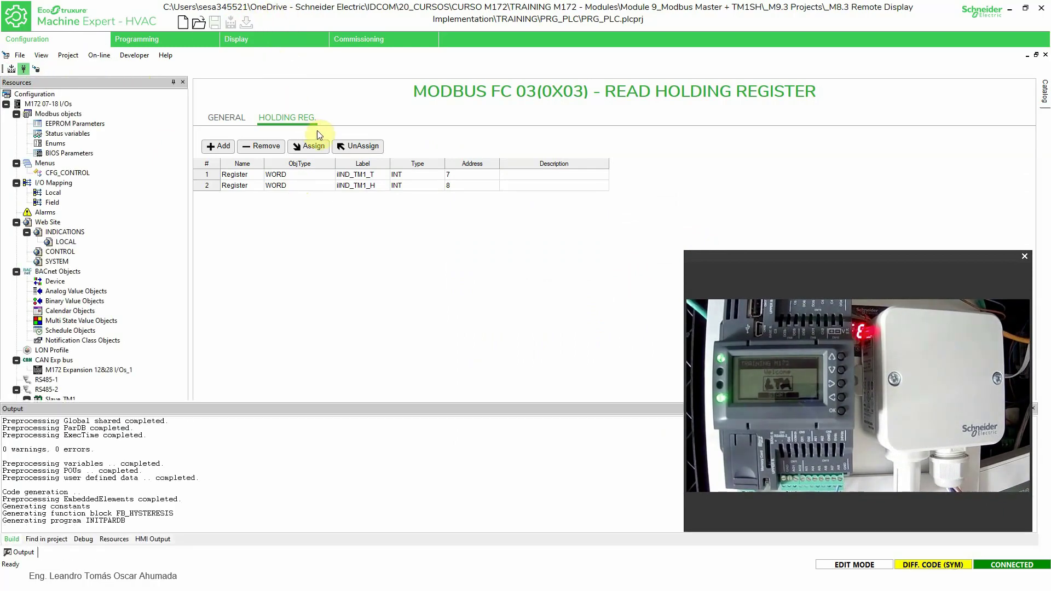
{"action": "left_click", "coordinate": [24, 552]}
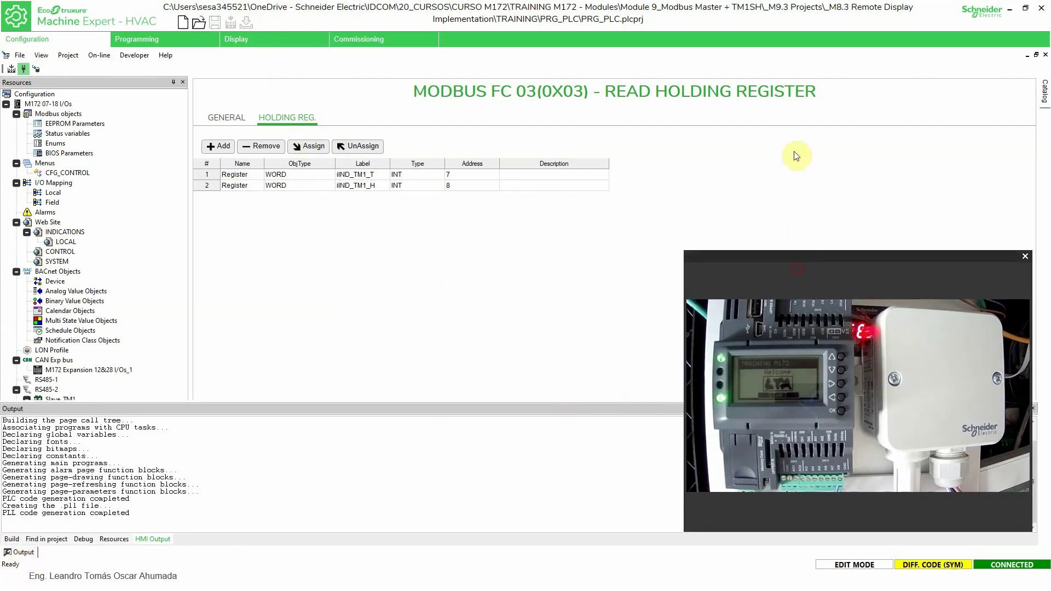
{"action": "left_click_drag", "start_coordinate": [757, 256], "coordinate": [646, 69]}
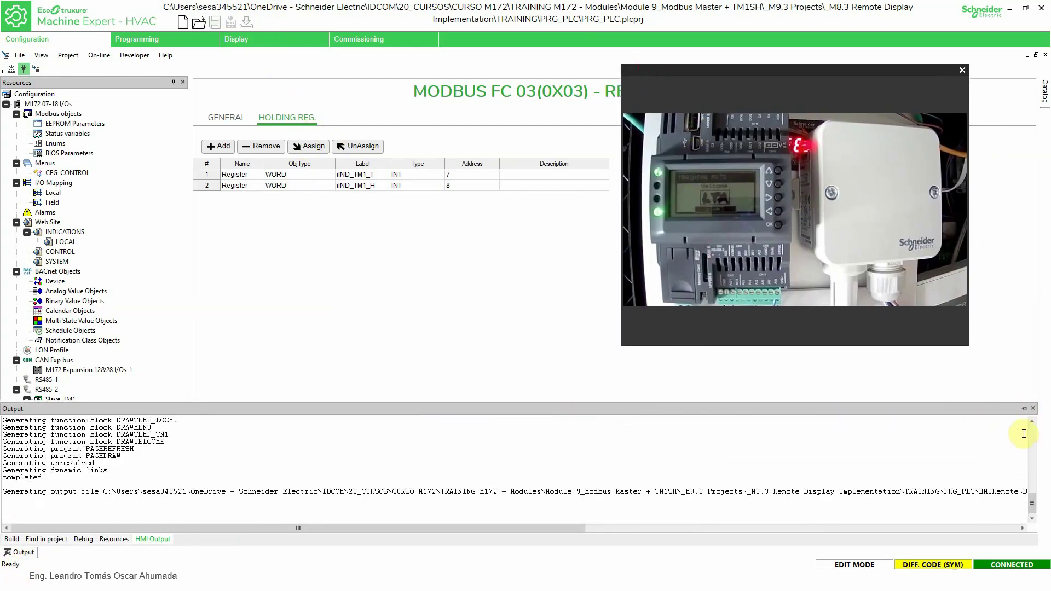
{"action": "left_click", "coordinate": [1024, 409]}
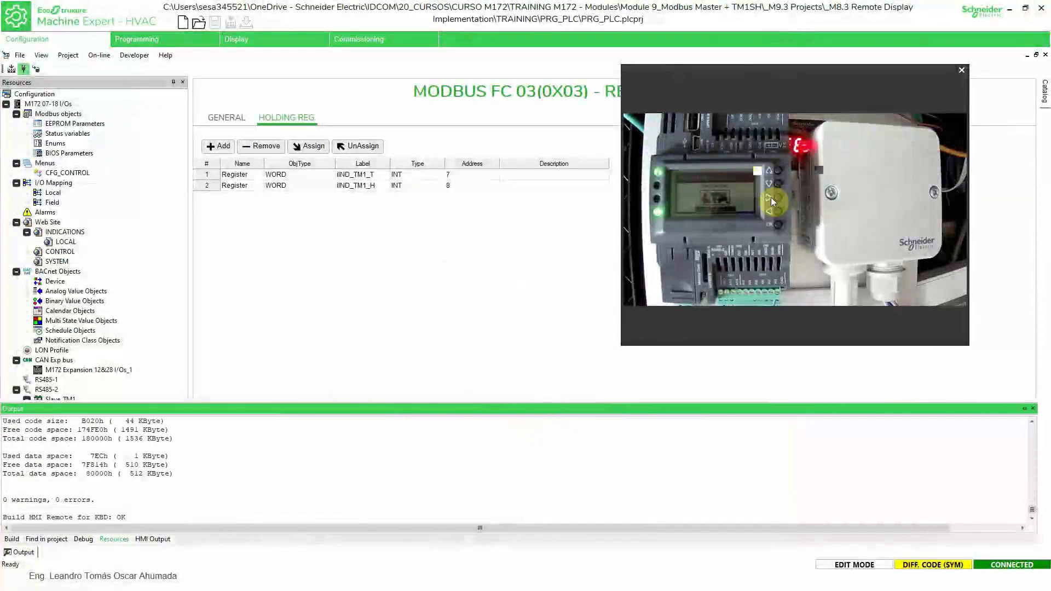
{"action": "left_click_drag", "start_coordinate": [629, 69], "coordinate": [694, 114]}
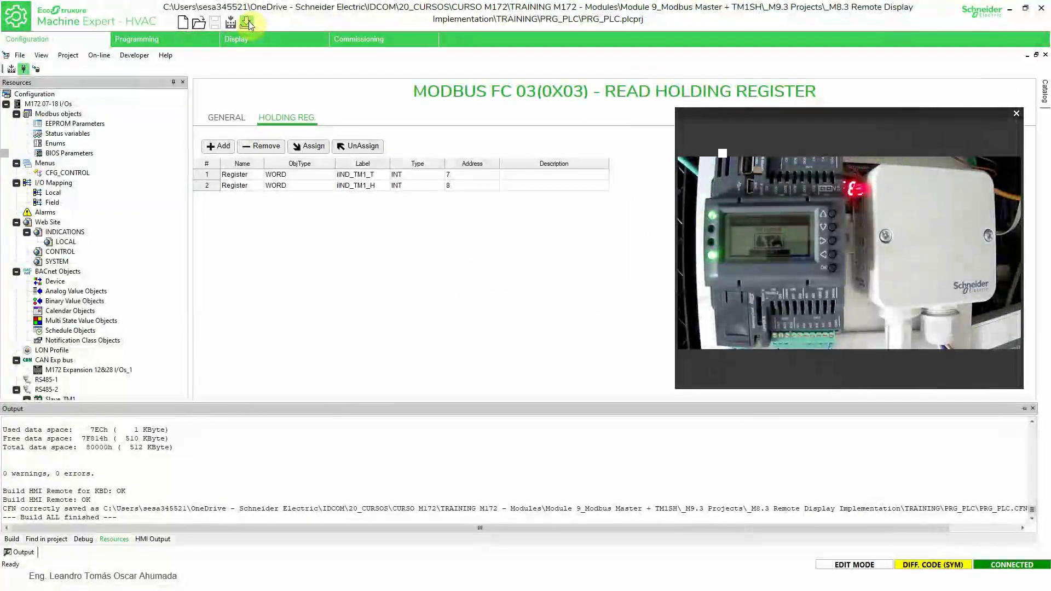
Download the whole project with default parameter values to the M172 07-18 I/Os and reboot the controller.
{"action": "left_click", "coordinate": [247, 21]}
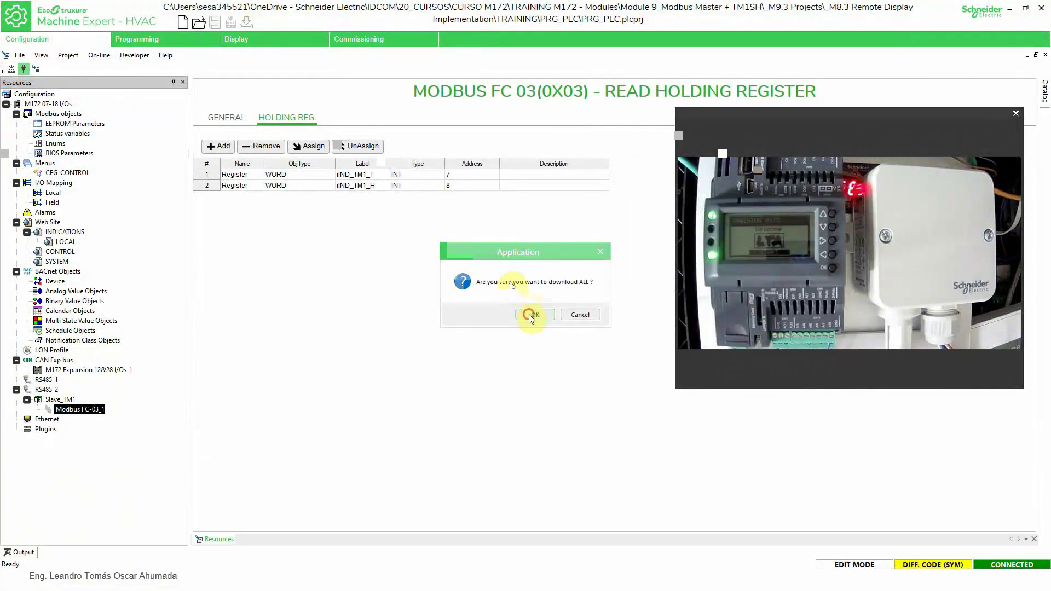
{"action": "left_click", "coordinate": [528, 314]}
{"action": "left_click", "coordinate": [24, 553]}
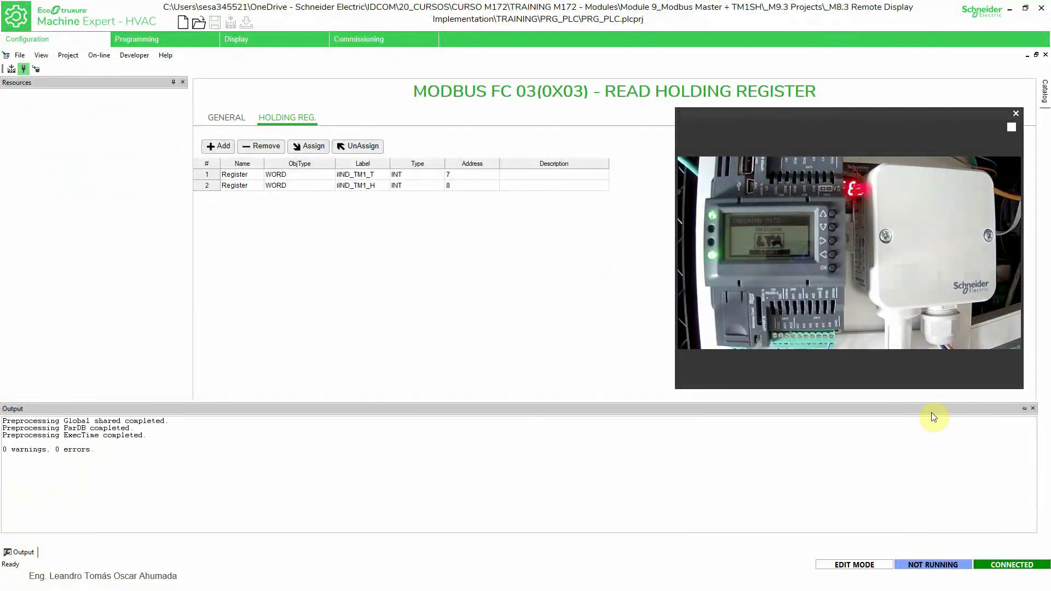
{"action": "left_click", "coordinate": [1024, 409]}
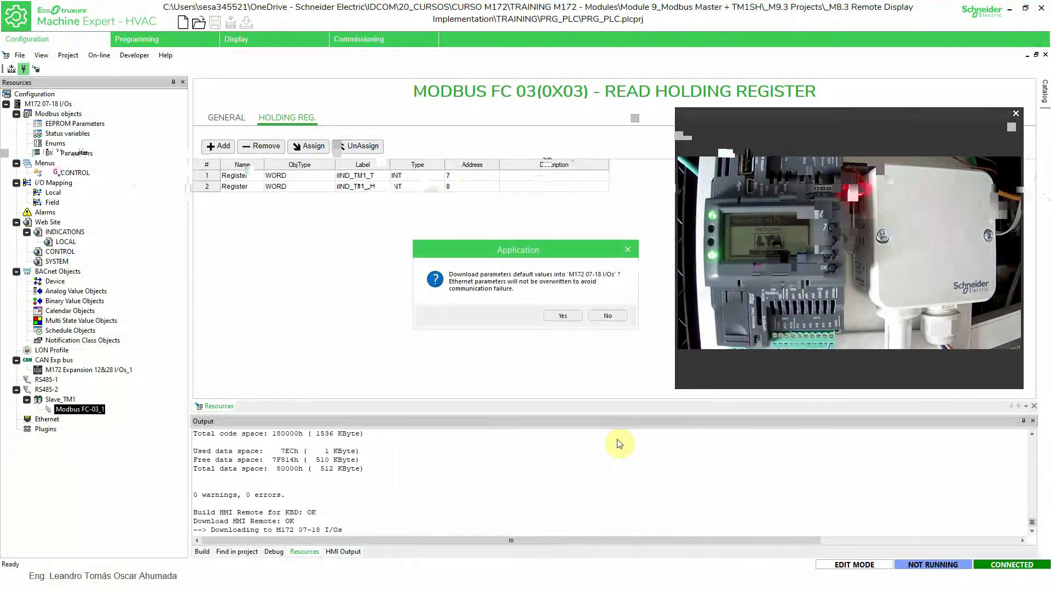
{"action": "left_click", "coordinate": [563, 317]}
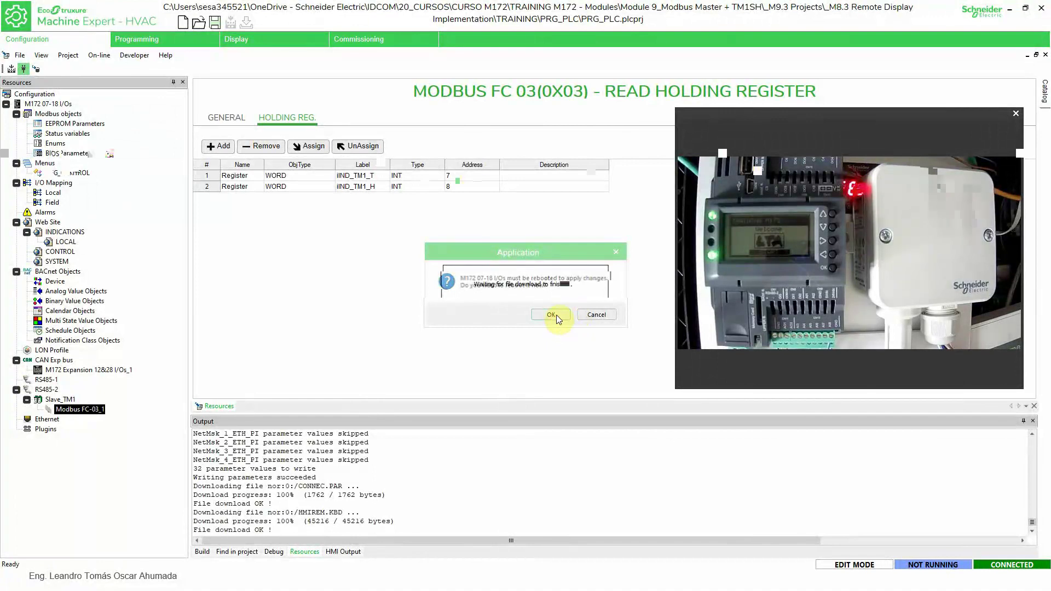
{"action": "left_click", "coordinate": [555, 315]}
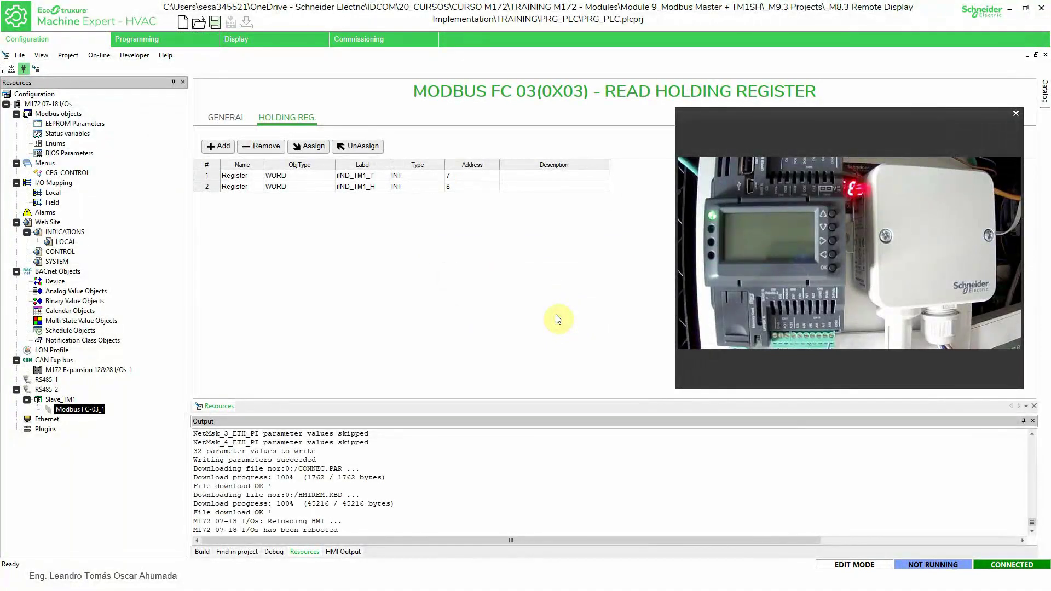
Reconnect to the rebooted controller and arrange the camera view to show the TM1SH temperature and humidity page beside the configuration.
{"action": "left_click", "coordinate": [160, 39]}
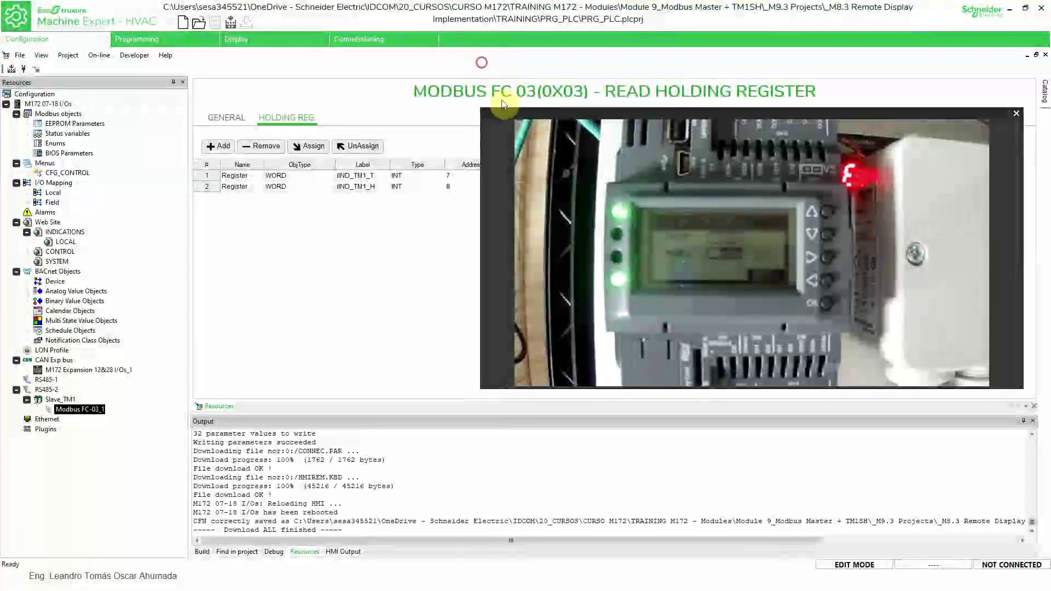
{"action": "left_click_drag", "start_coordinate": [484, 110], "coordinate": [451, 46]}
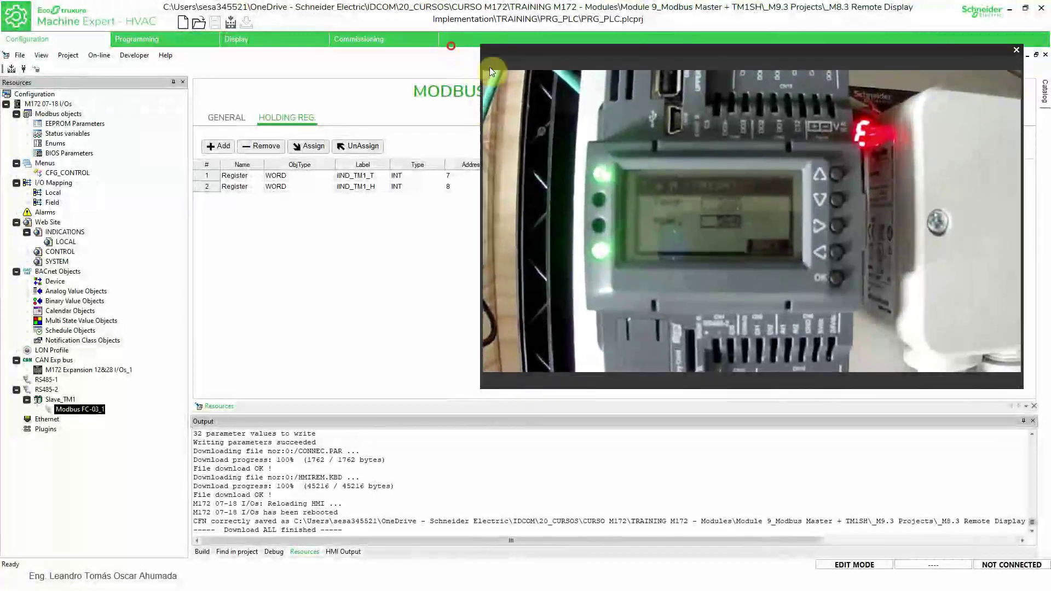
{"action": "left_click_drag", "start_coordinate": [708, 54], "coordinate": [705, 94]}
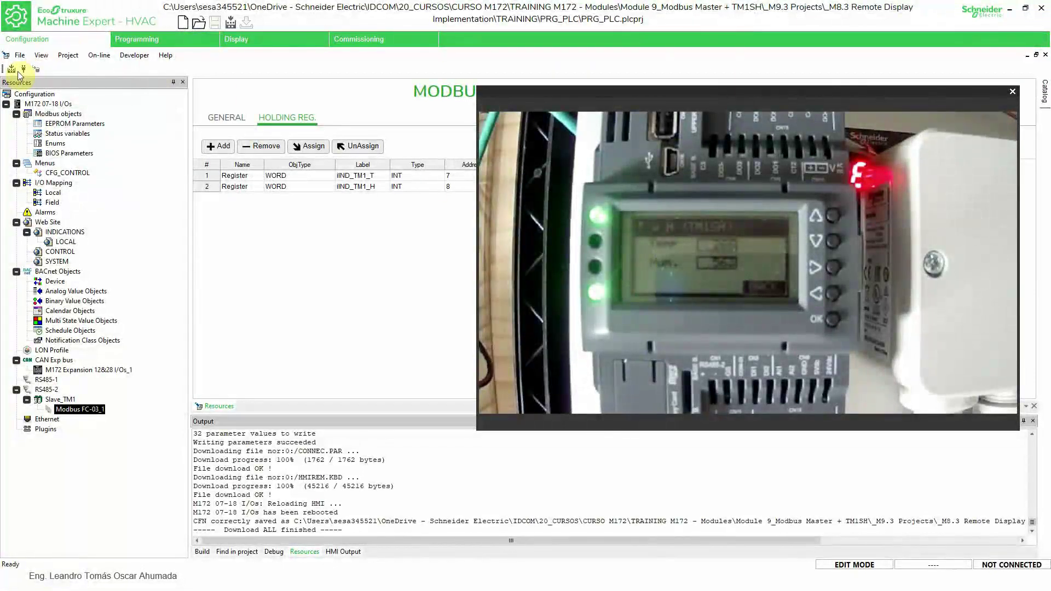
{"action": "left_click", "coordinate": [20, 71]}
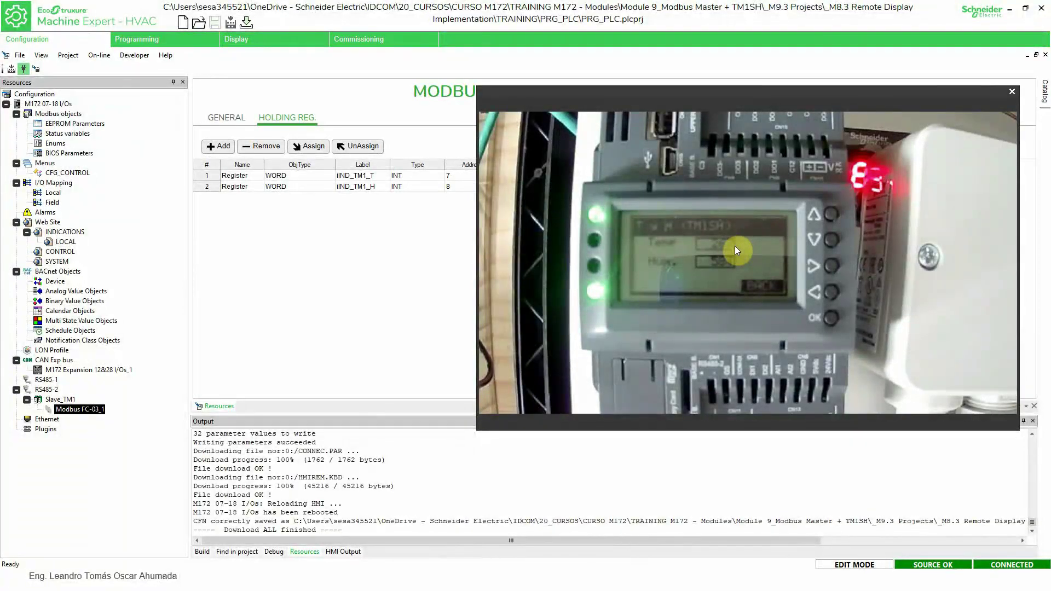
{"action": "left_click_drag", "start_coordinate": [476, 87], "coordinate": [575, 137]}
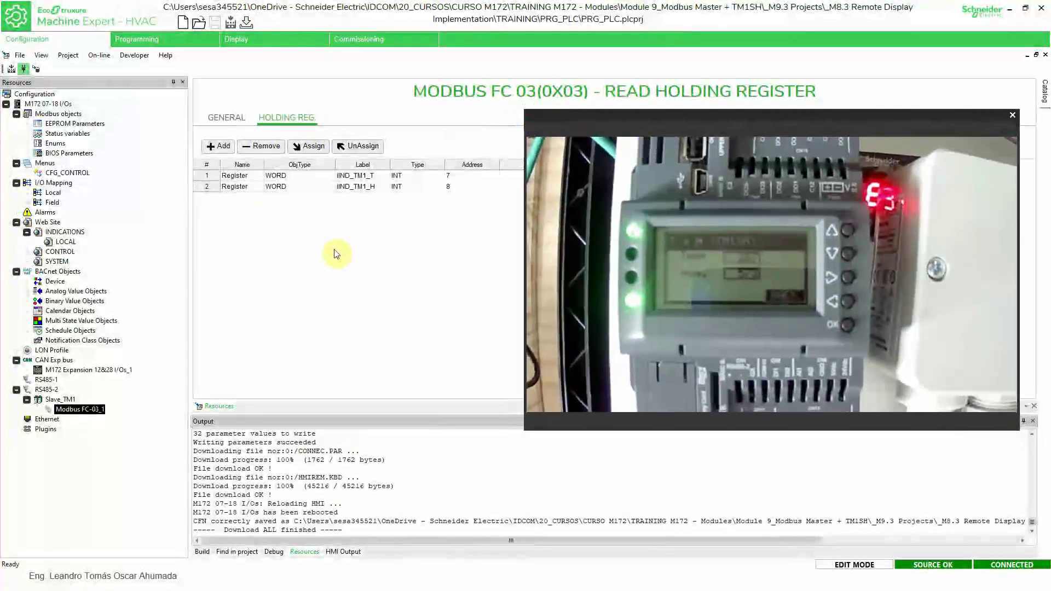
{"action": "left_click", "coordinate": [485, 223]}
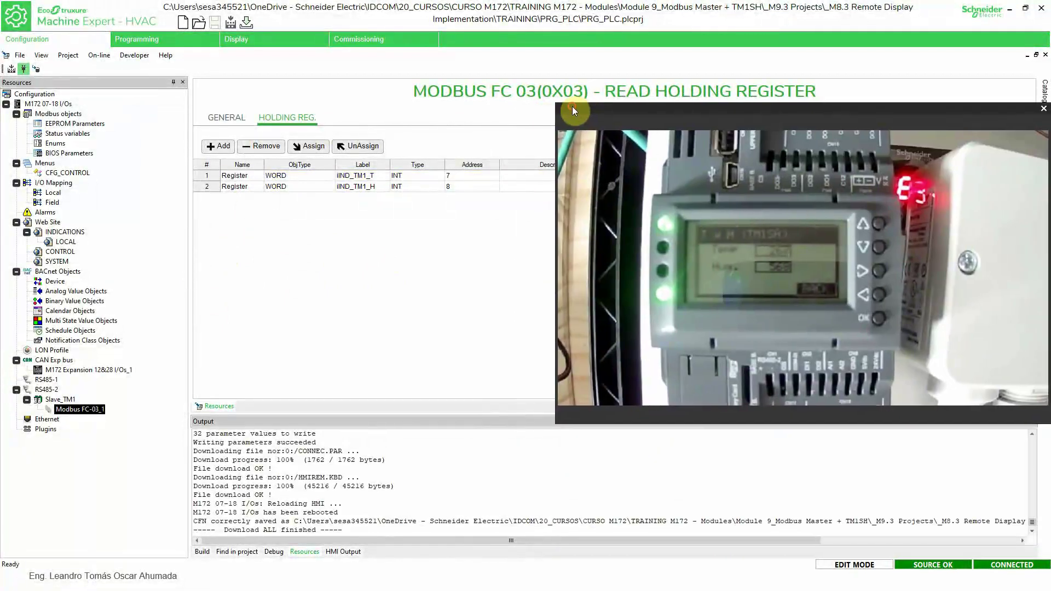
{"action": "left_click", "coordinate": [343, 288]}
Review the Slave_TM1 node's Modbus address and the FC-03 request's register assignments and general settings.
{"action": "left_click", "coordinate": [63, 399]}
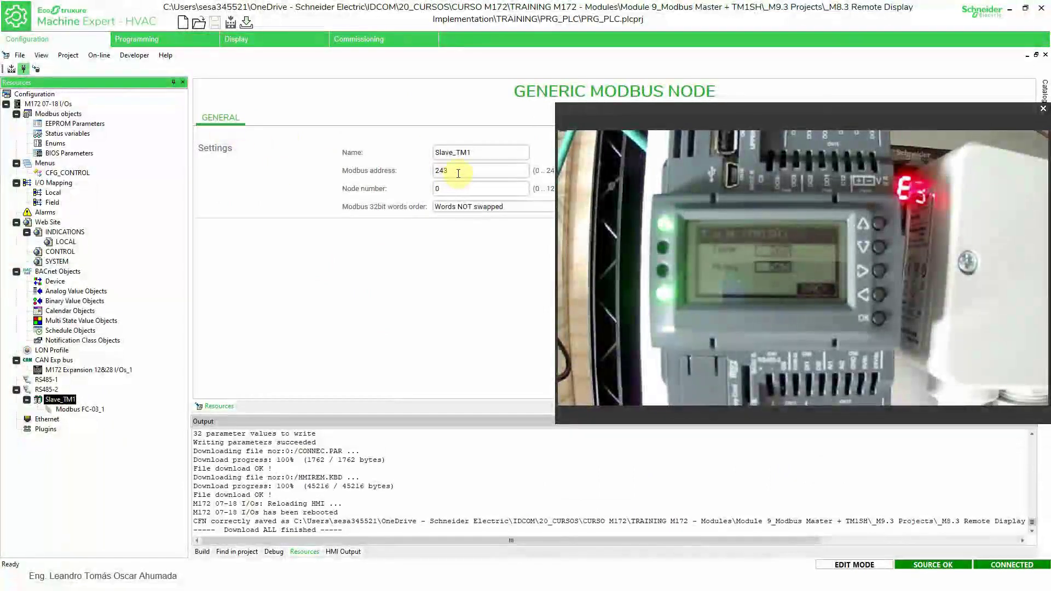
{"action": "double_click", "coordinate": [445, 170]}
{"action": "left_click", "coordinate": [366, 290]}
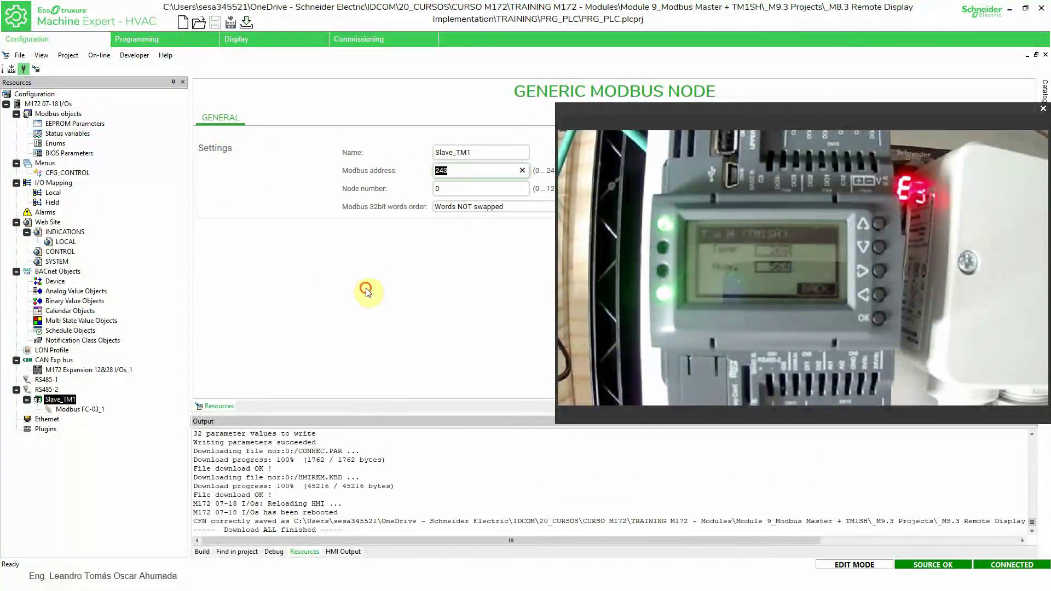
{"action": "left_click", "coordinate": [92, 411]}
{"action": "left_click", "coordinate": [288, 117]}
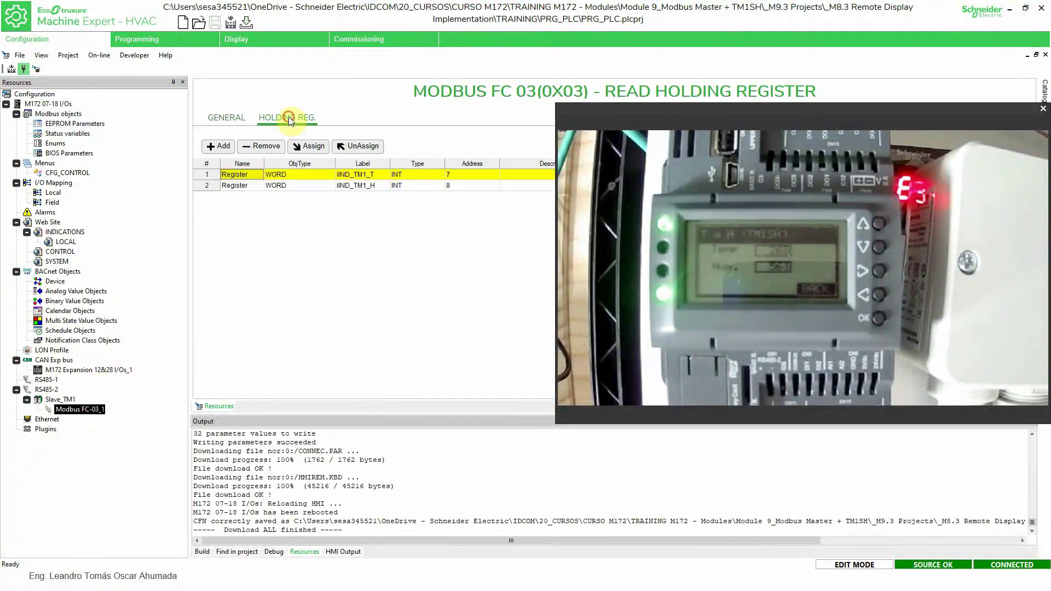
{"action": "left_click", "coordinate": [340, 174]}
{"action": "left_click", "coordinate": [234, 120]}
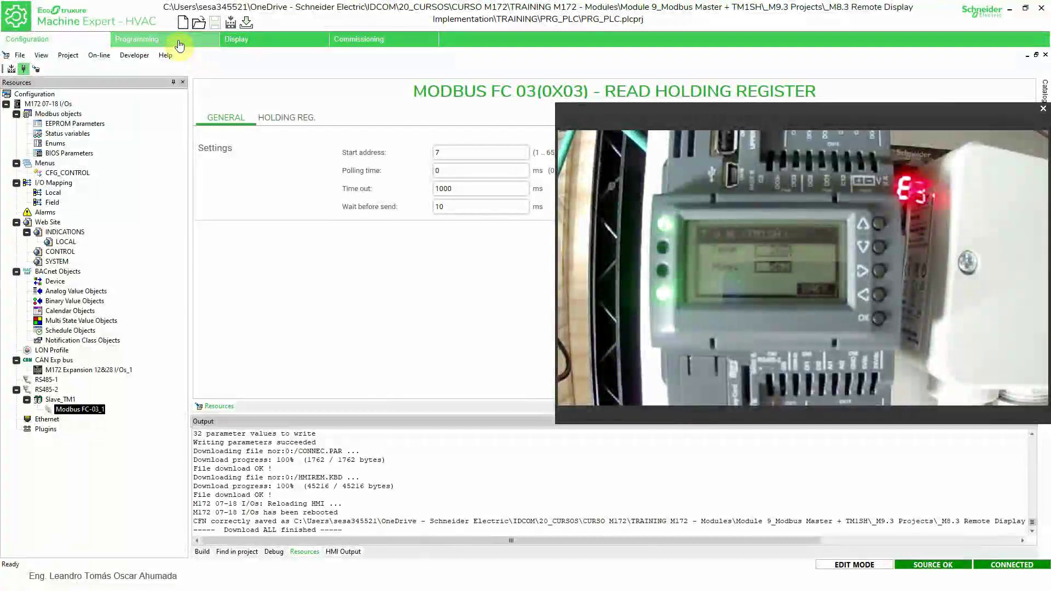
Examine the sysMbMRTU_FC03 block in PRG_COMM_MODBUS and the available sysMbMRTU target functions, and return to the FC-03 request's settings.
{"action": "left_click", "coordinate": [178, 40]}
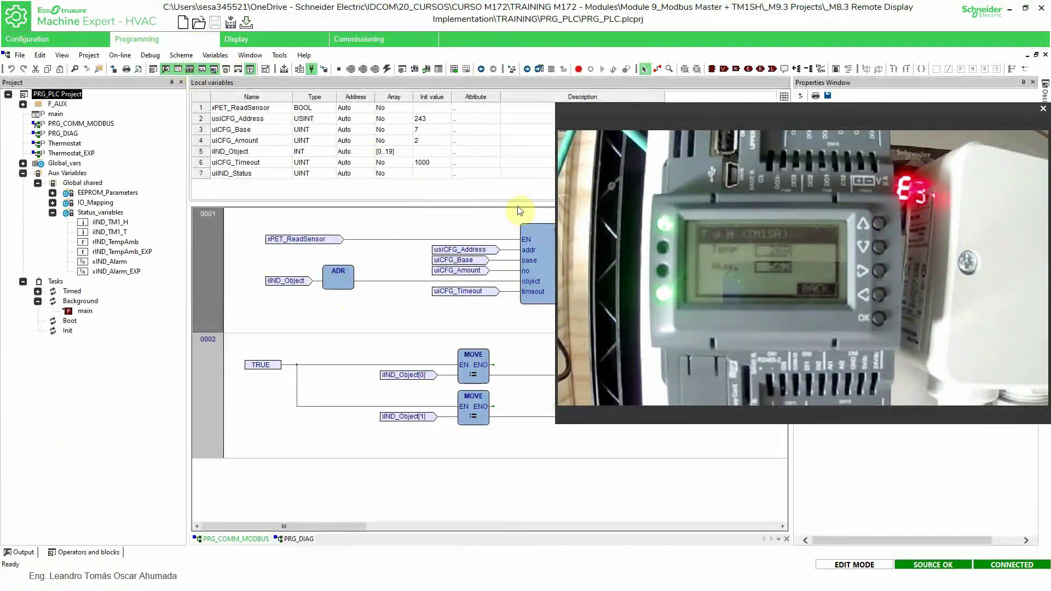
{"action": "left_click_drag", "start_coordinate": [577, 112], "coordinate": [692, 135]}
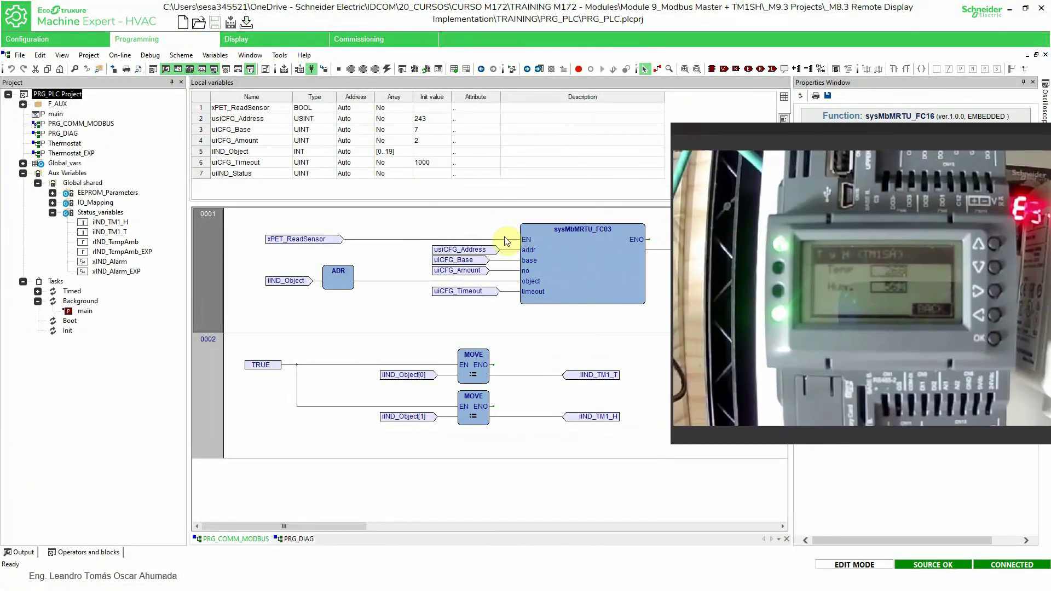
{"action": "left_click", "coordinate": [573, 260]}
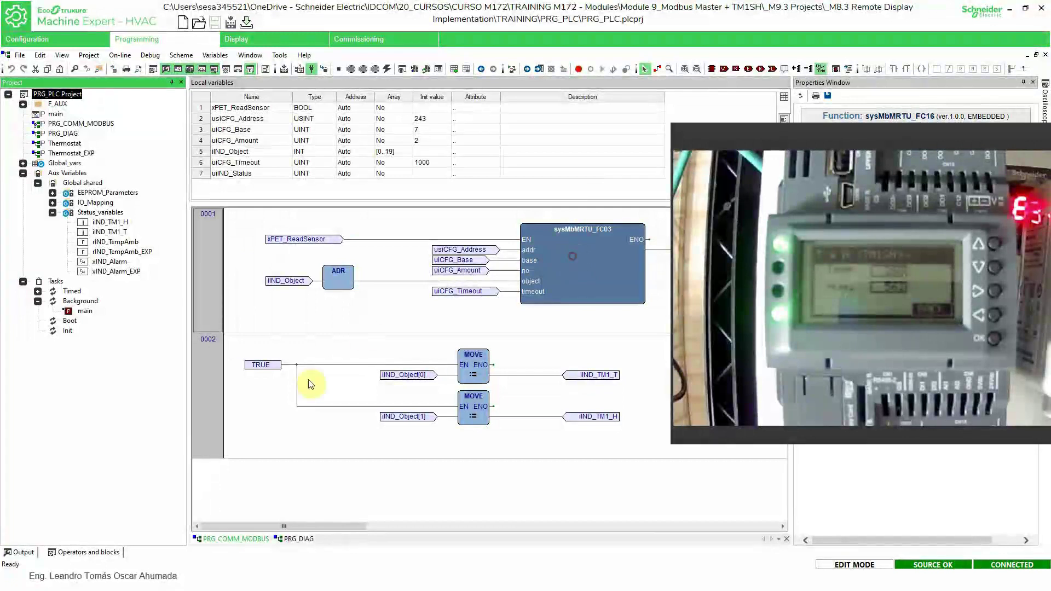
{"action": "left_click", "coordinate": [116, 551]}
{"action": "left_click", "coordinate": [164, 540]}
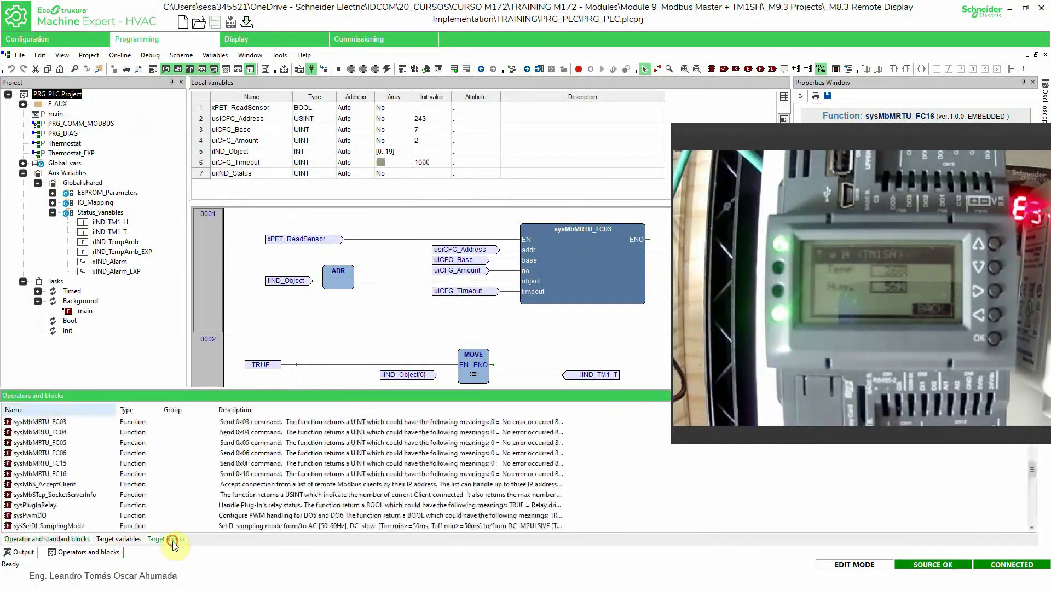
{"action": "left_click", "coordinate": [79, 464]}
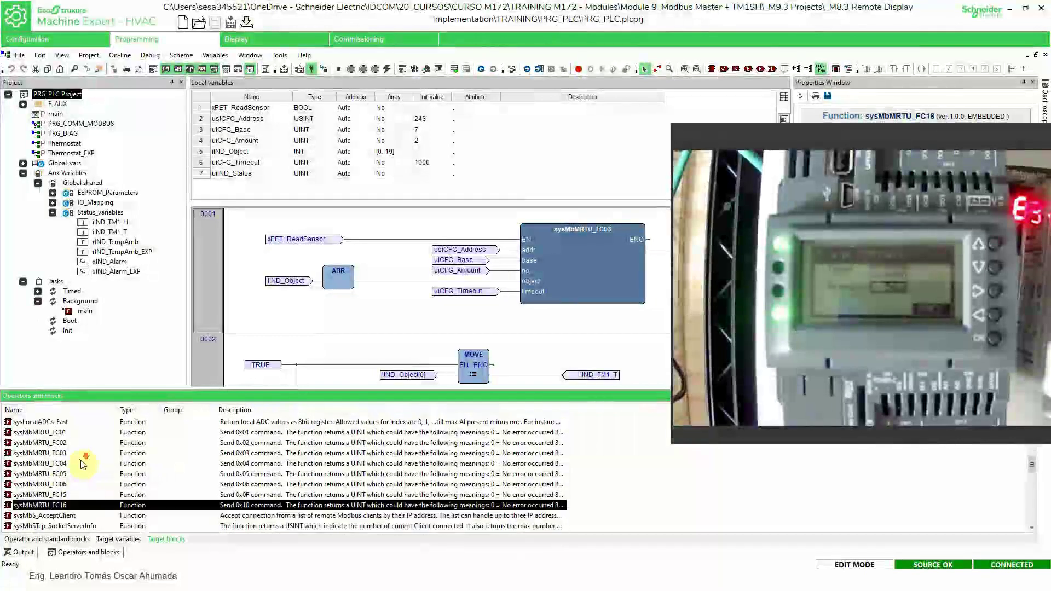
{"action": "left_click", "coordinate": [58, 434]}
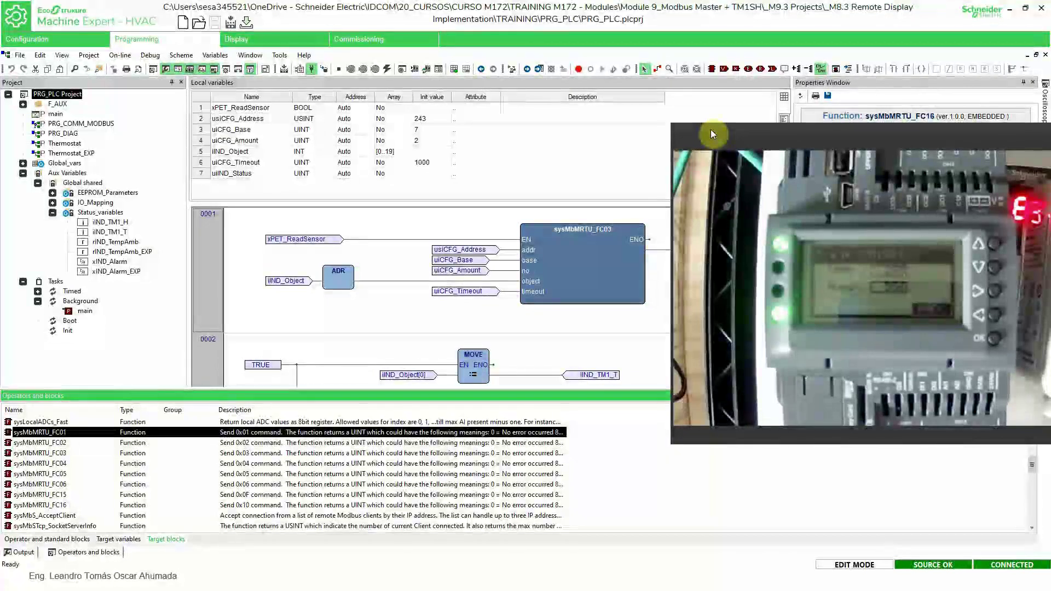
{"action": "left_click", "coordinate": [74, 39]}
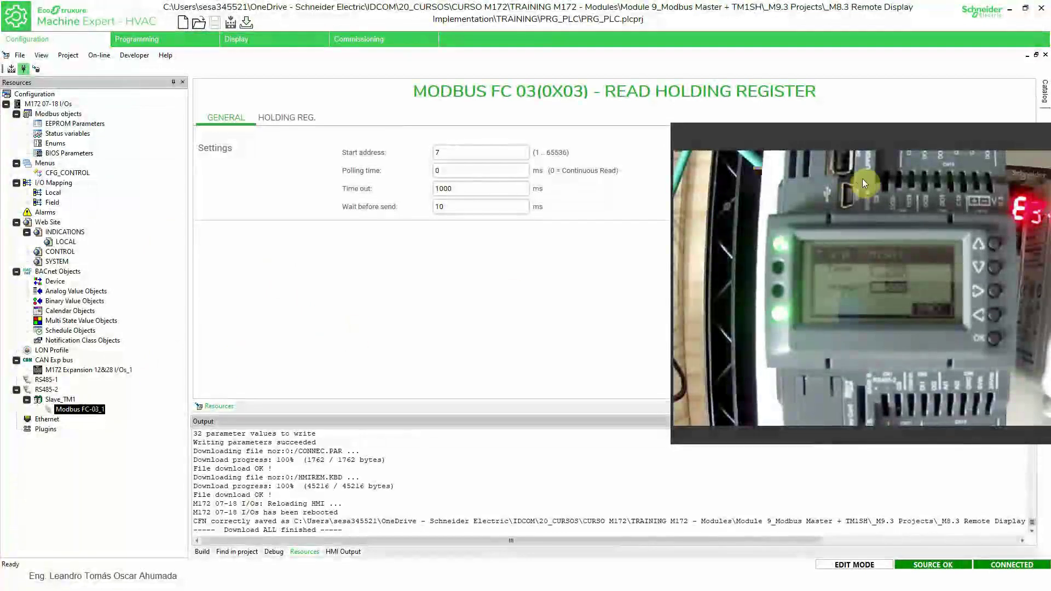
Move the camera view off the configuration page and disconnect from the controller.
{"action": "left_click_drag", "start_coordinate": [737, 130], "coordinate": [424, 111]}
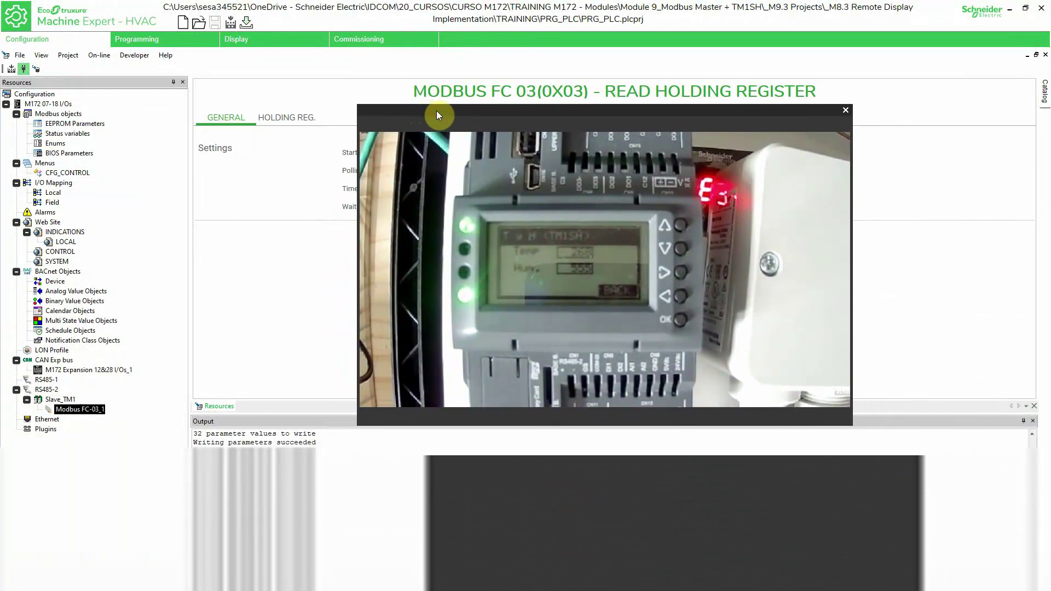
{"action": "left_click_drag", "start_coordinate": [436, 111], "coordinate": [284, 130]}
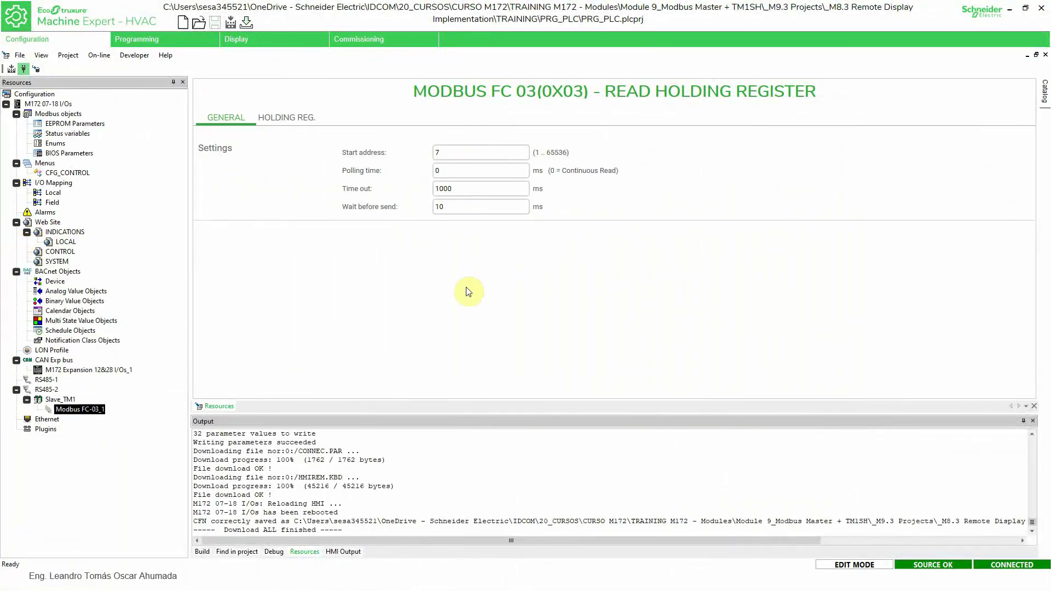
{"action": "left_click", "coordinate": [27, 70]}
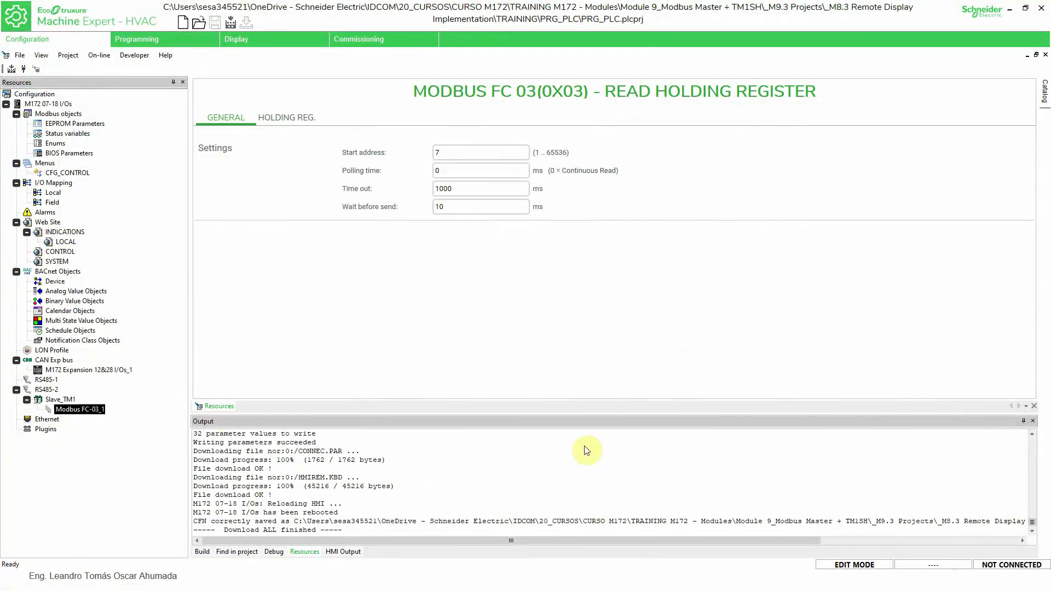
Review the FC-03 request's holding register assignments and its general settings.
{"action": "key", "text": "super"}
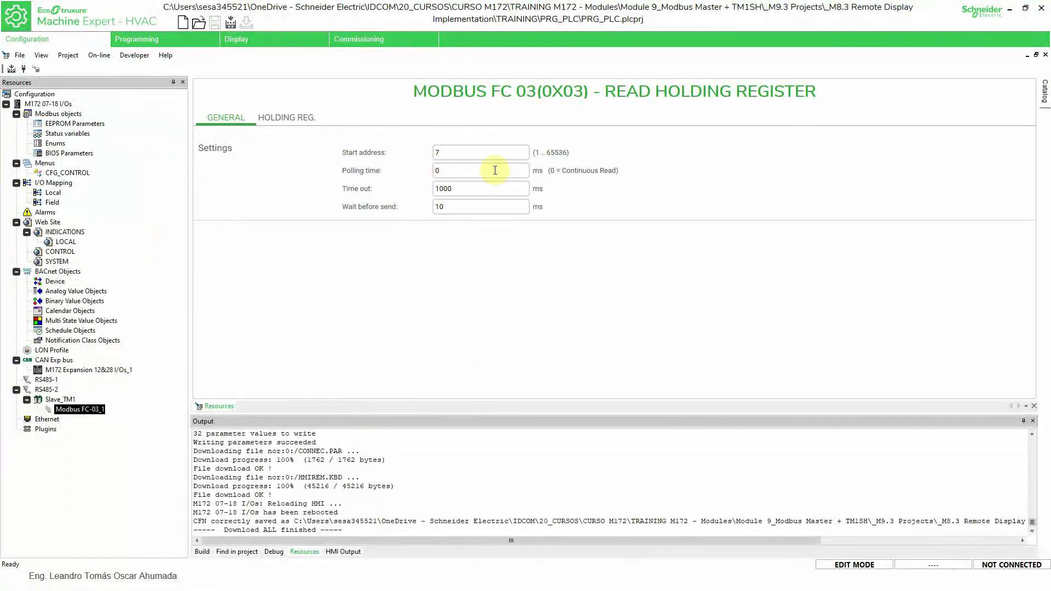
{"action": "left_click", "coordinate": [287, 118]}
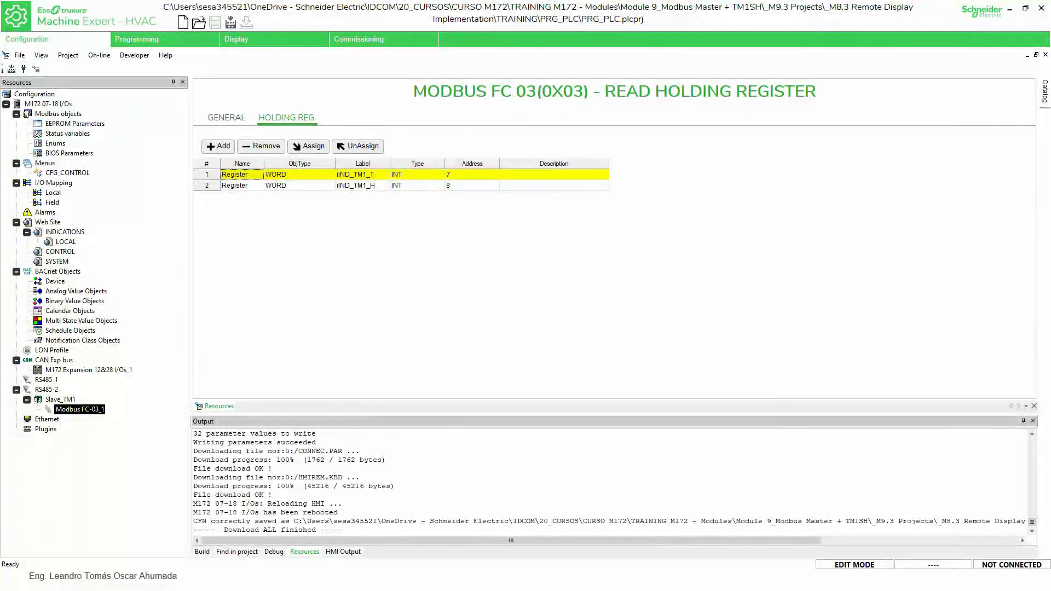
{"action": "left_click", "coordinate": [216, 116]}
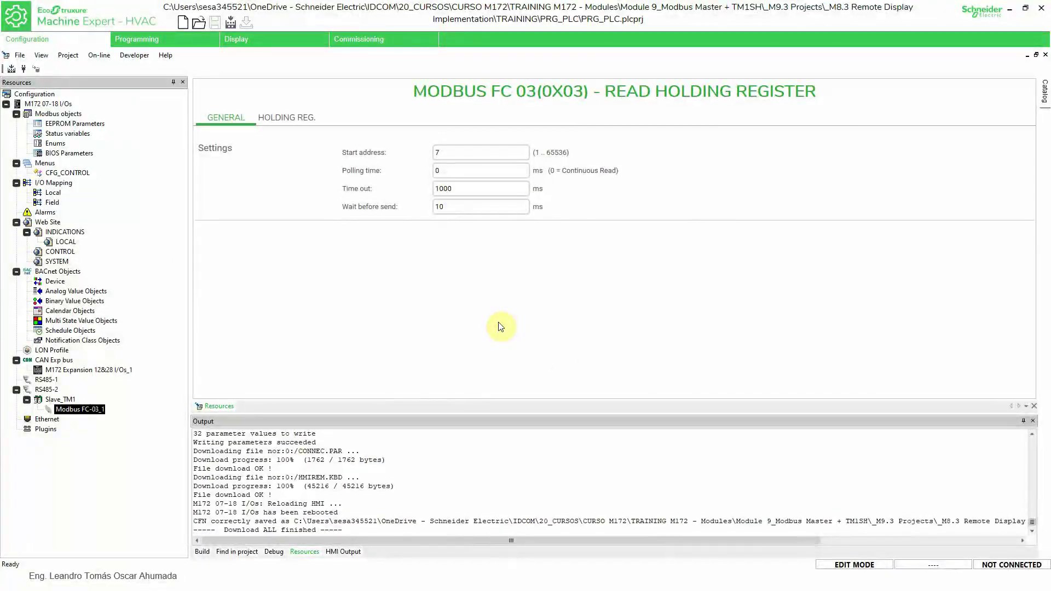
Connect to the controller from the programming workspace and list the target variables of the Modbus_Master group.
{"action": "left_click", "coordinate": [157, 42]}
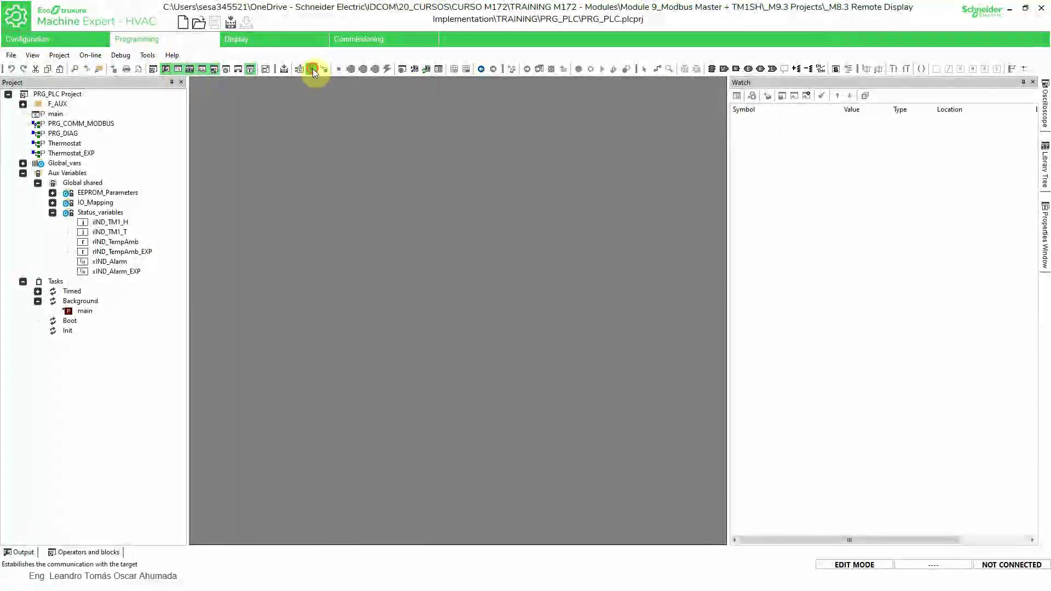
{"action": "left_click", "coordinate": [772, 156]}
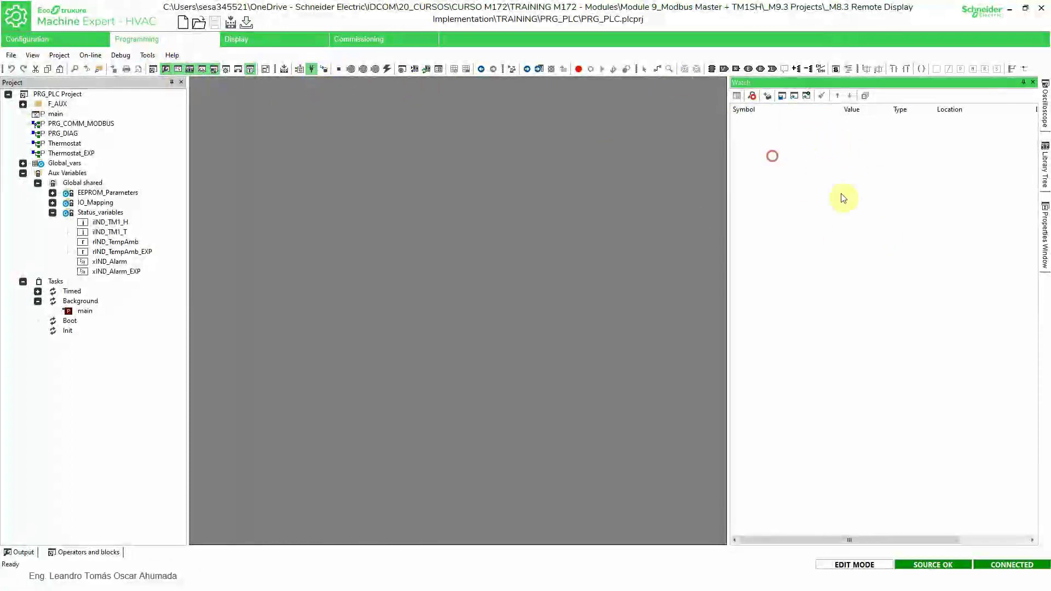
{"action": "left_click", "coordinate": [82, 552]}
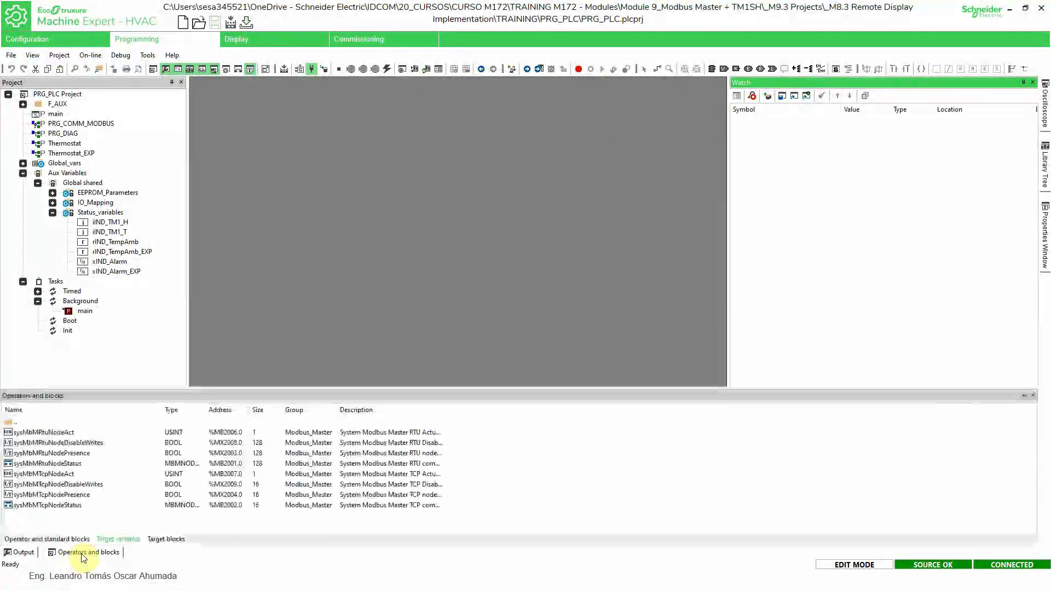
{"action": "left_click", "coordinate": [118, 540]}
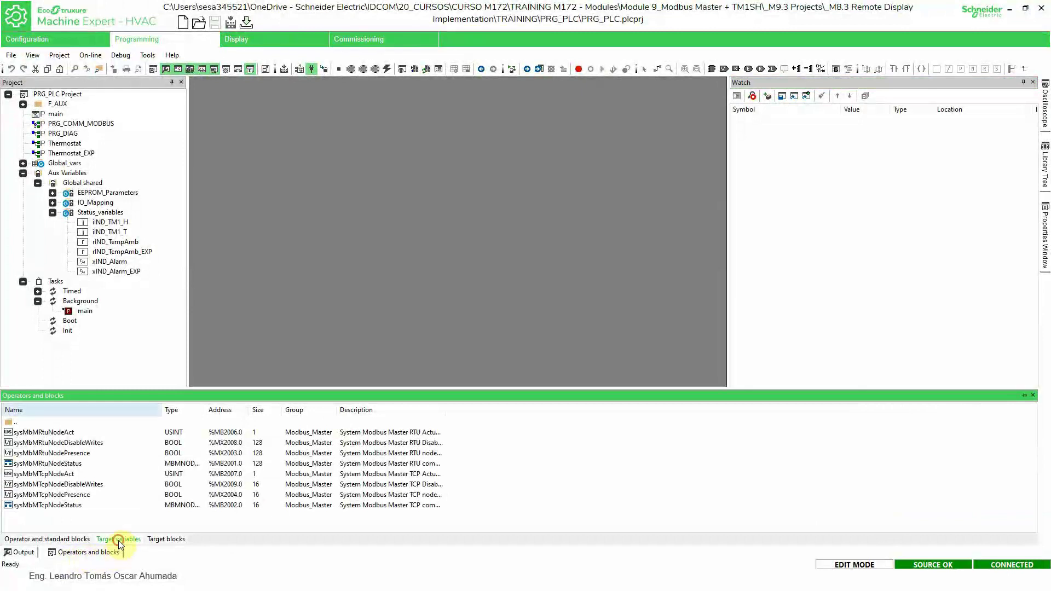
{"action": "double_click", "coordinate": [17, 423]}
{"action": "left_click", "coordinate": [272, 492]}
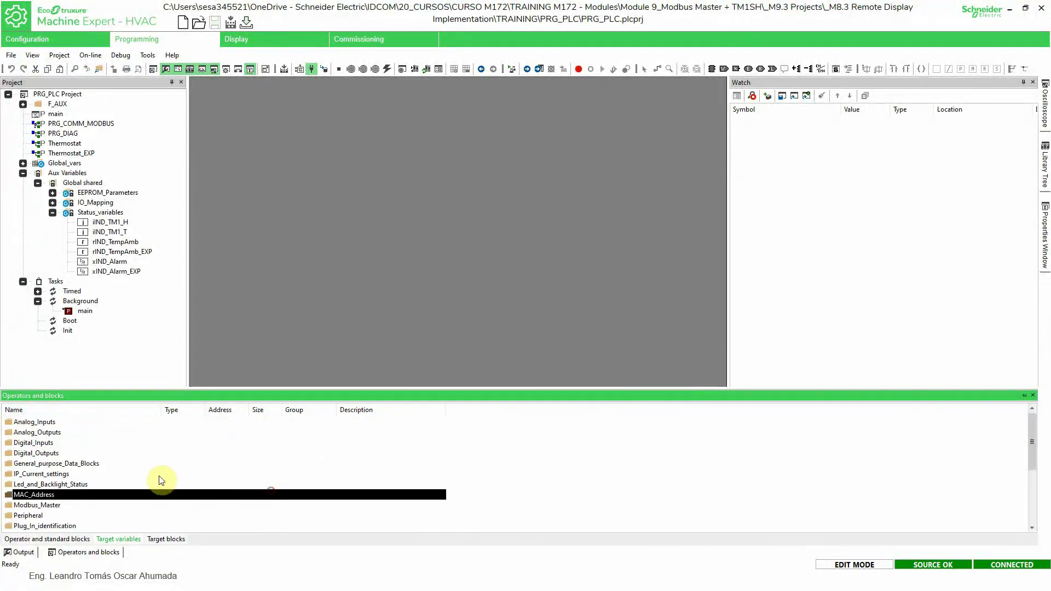
{"action": "left_click", "coordinate": [44, 506]}
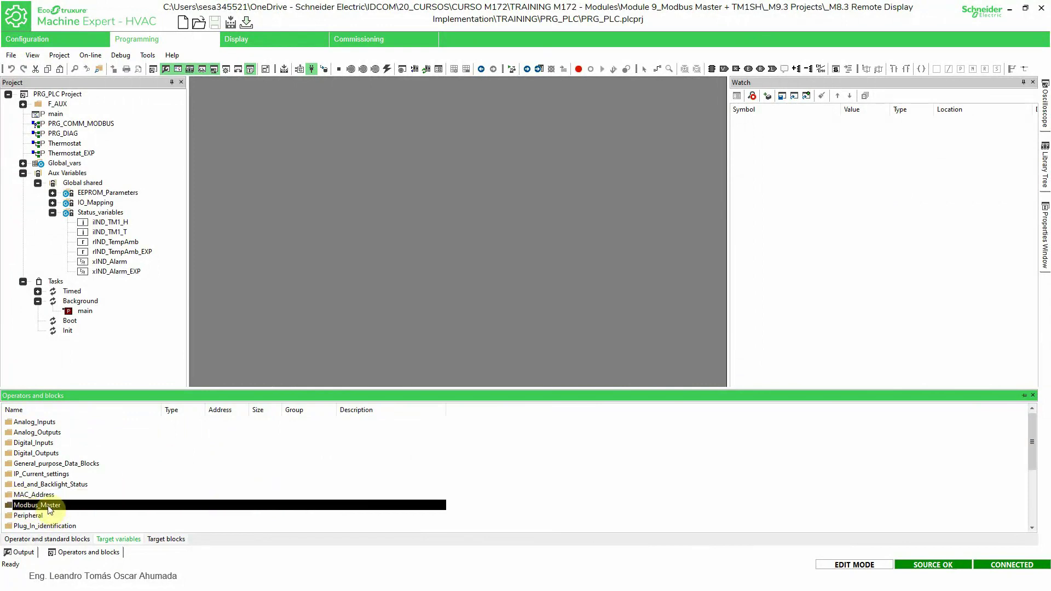
{"action": "right_click", "coordinate": [551, 492]}
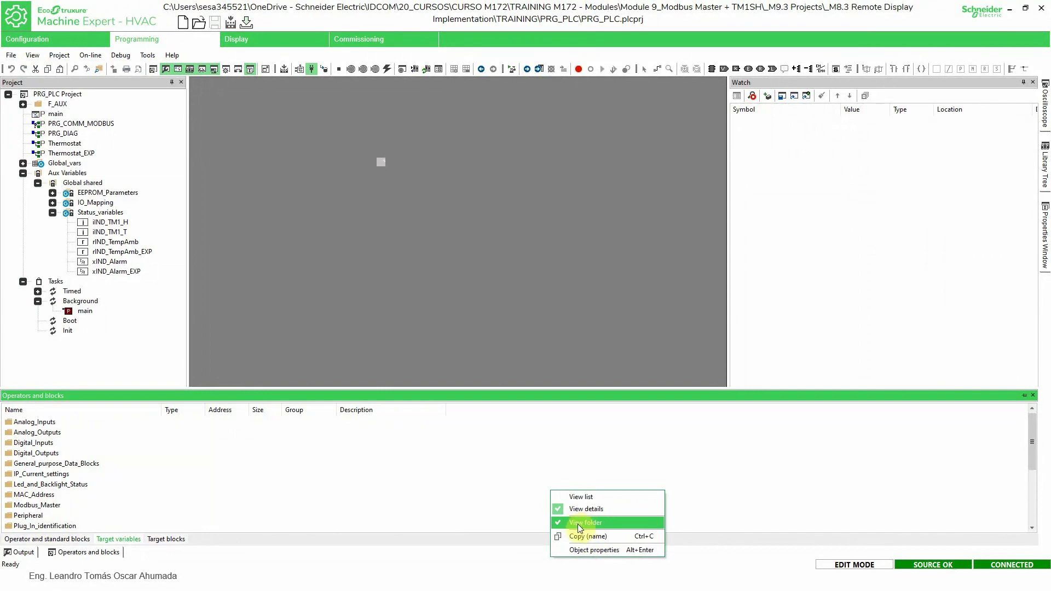
{"action": "left_click", "coordinate": [254, 504]}
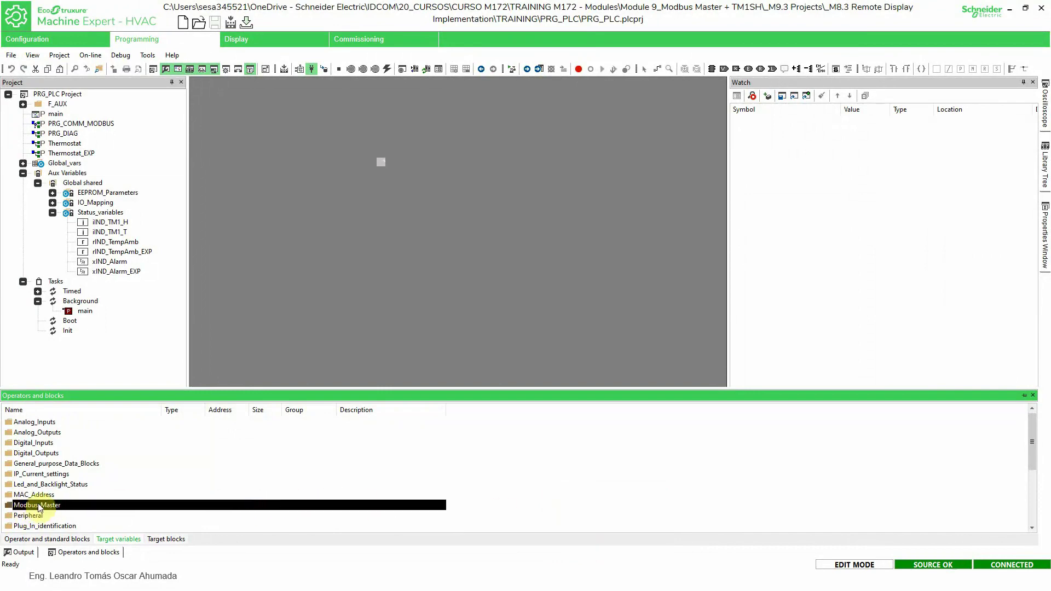
{"action": "double_click", "coordinate": [40, 506]}
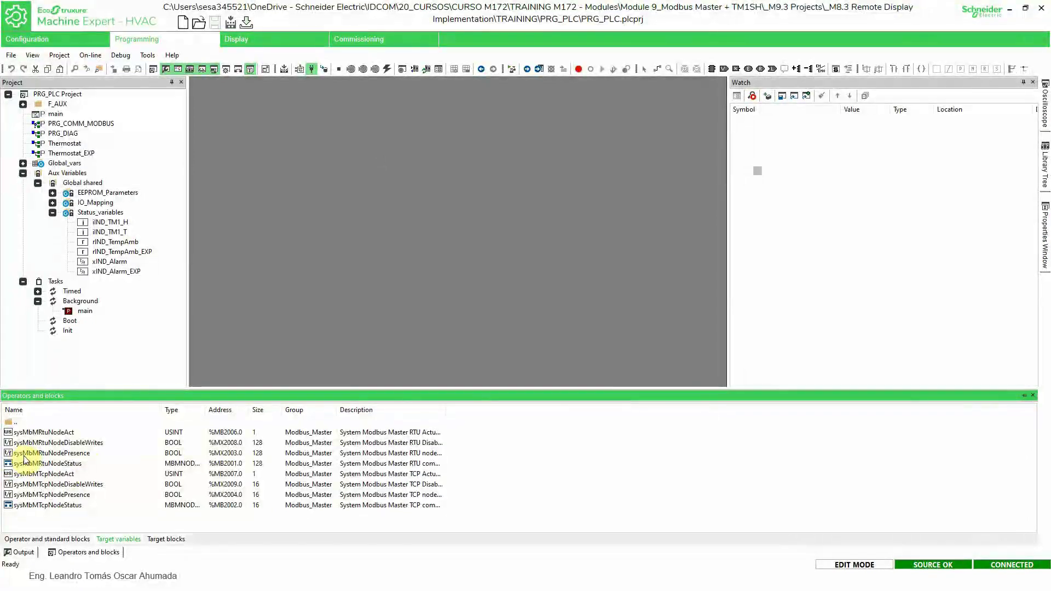
Add the sysMbMRtuNodeStatus target variable to the watch list.
{"action": "left_click", "coordinate": [64, 466]}
{"action": "left_click_drag", "start_coordinate": [206, 412], "coordinate": [228, 412]}
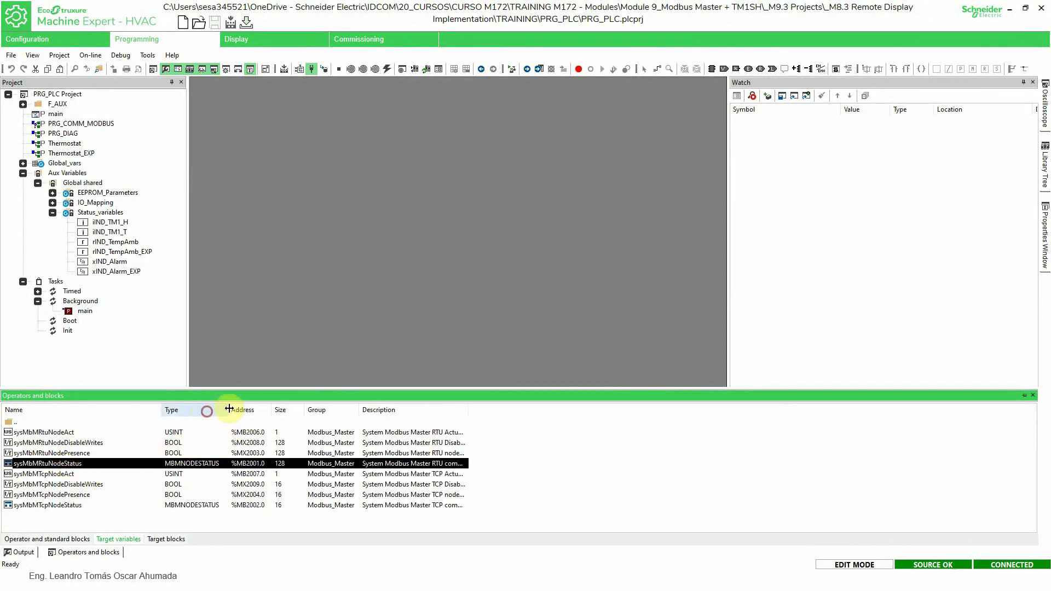
{"action": "left_click_drag", "start_coordinate": [52, 466], "coordinate": [856, 233]}
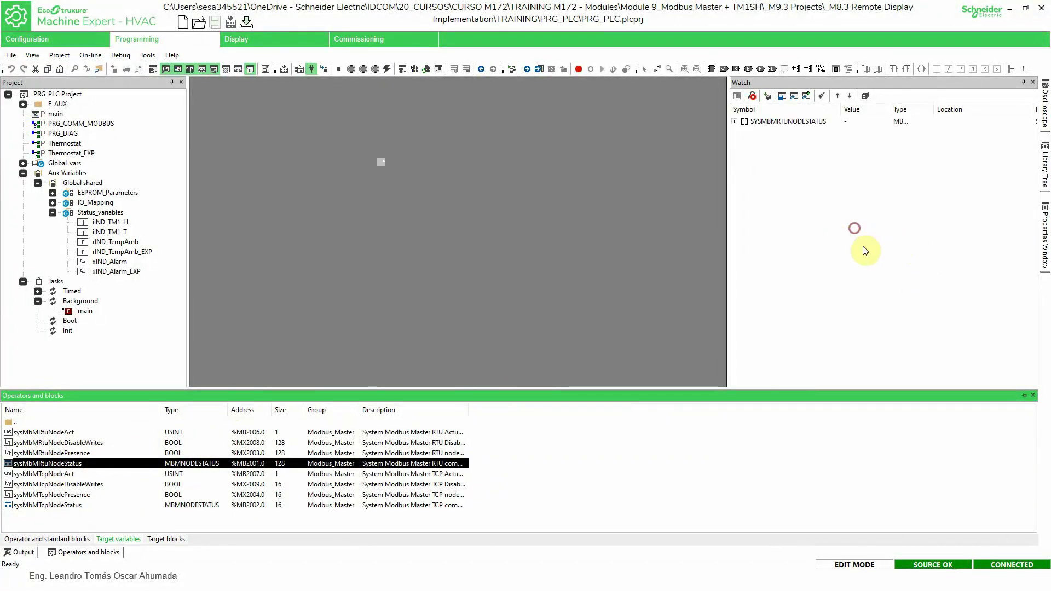
Expand element [0] of SYSMBMRTUNODESTATUS in the watch list and examine its ADDR_1, PRES and MISS members beside the camera view.
{"action": "left_click", "coordinate": [735, 121]}
{"action": "left_click_drag", "start_coordinate": [839, 109], "coordinate": [864, 111]}
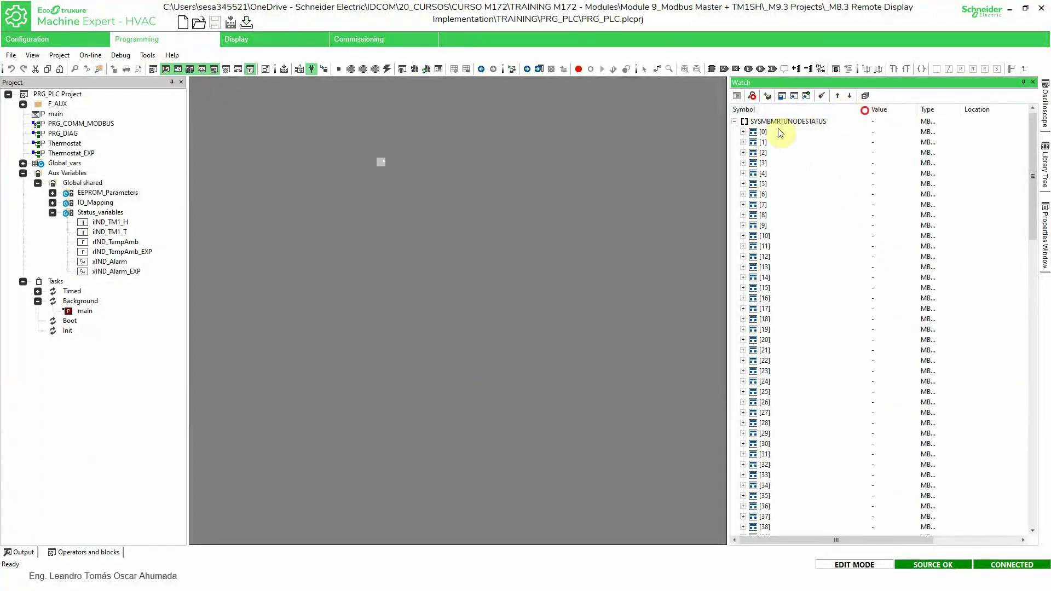
{"action": "left_click", "coordinate": [743, 133]}
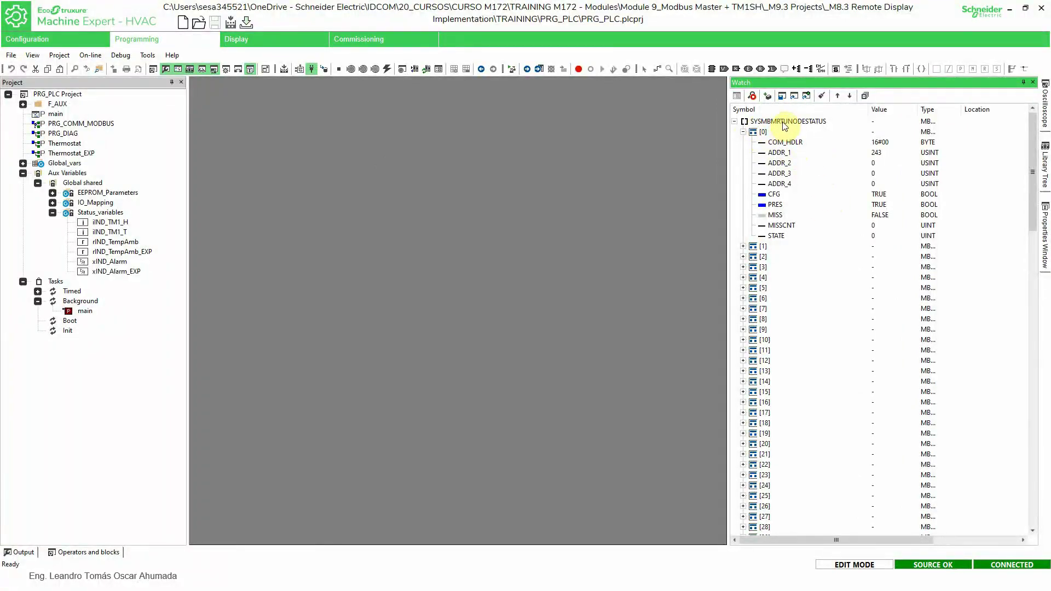
{"action": "left_click", "coordinate": [882, 154]}
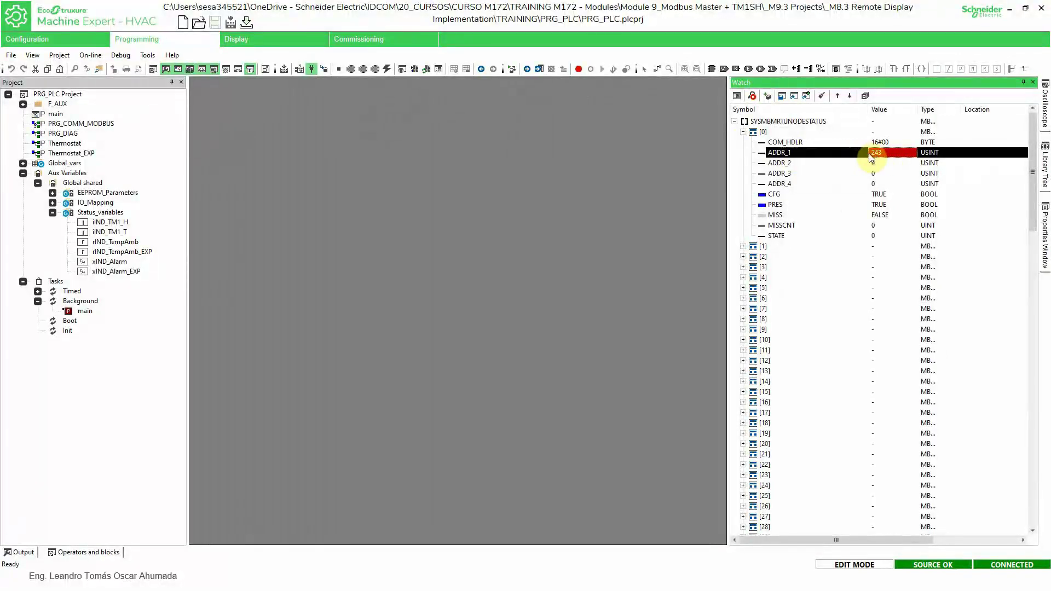
{"action": "left_click", "coordinate": [786, 208]}
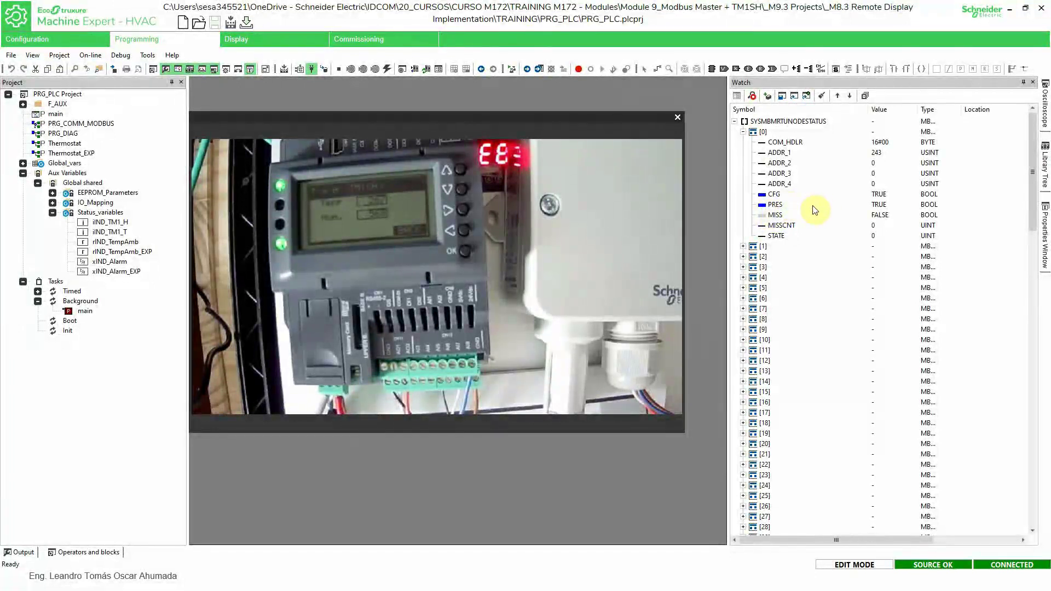
{"action": "left_click", "coordinate": [788, 215]}
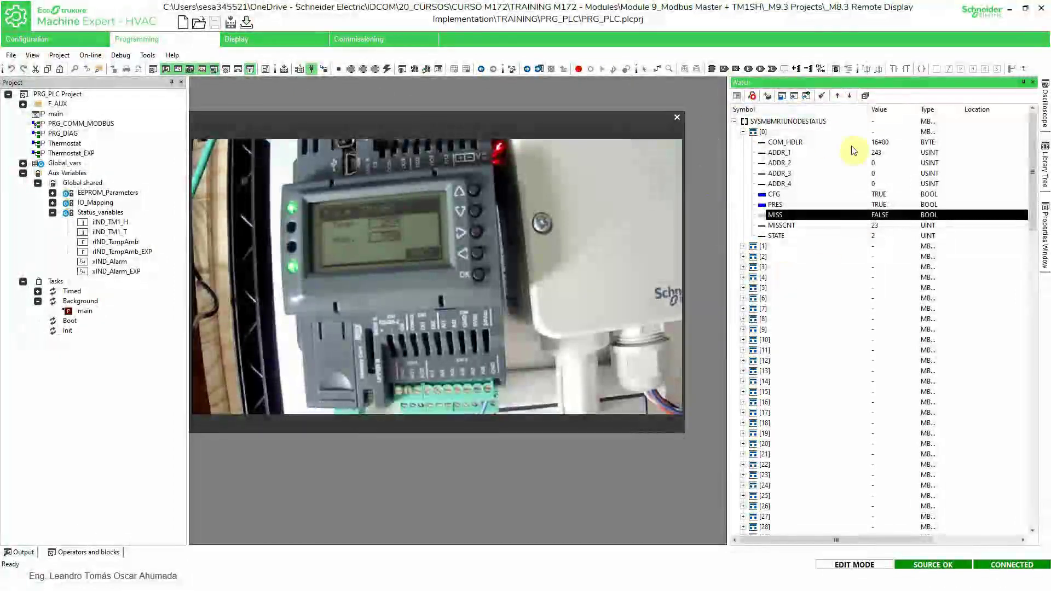
Disconnect from the controller and delete the FALSE constant feeding the OR block's second input in PRG_DIAG.
{"action": "left_click", "coordinate": [310, 70]}
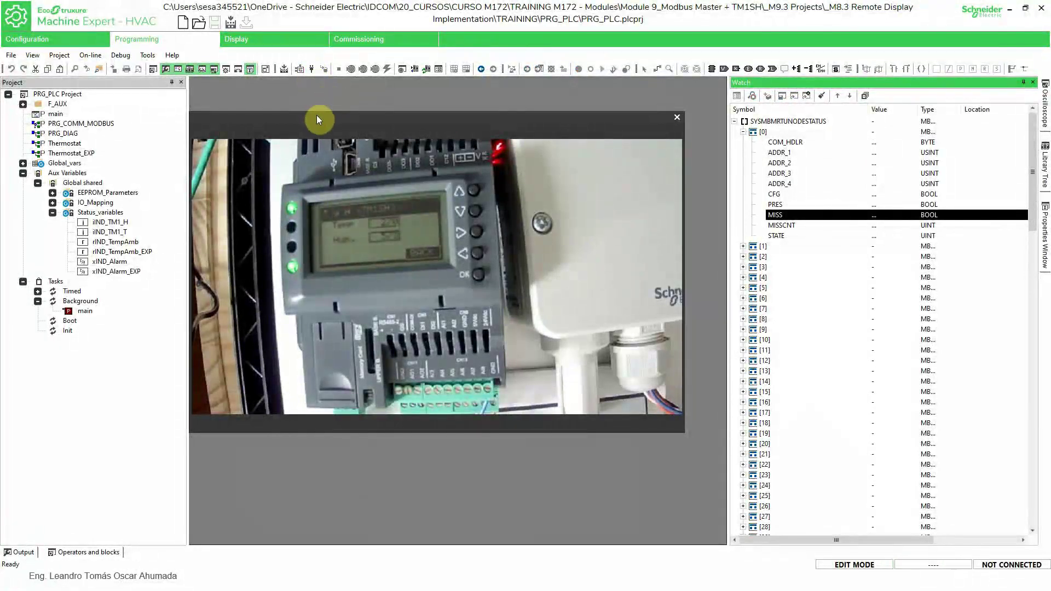
{"action": "left_click_drag", "start_coordinate": [317, 116], "coordinate": [0, 158]}
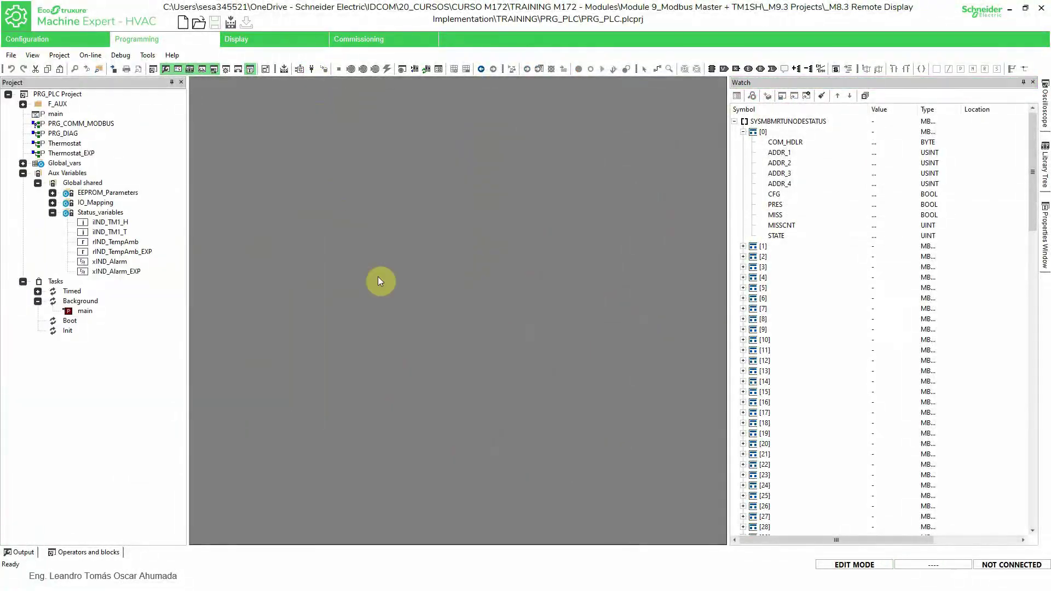
{"action": "double_click", "coordinate": [68, 134]}
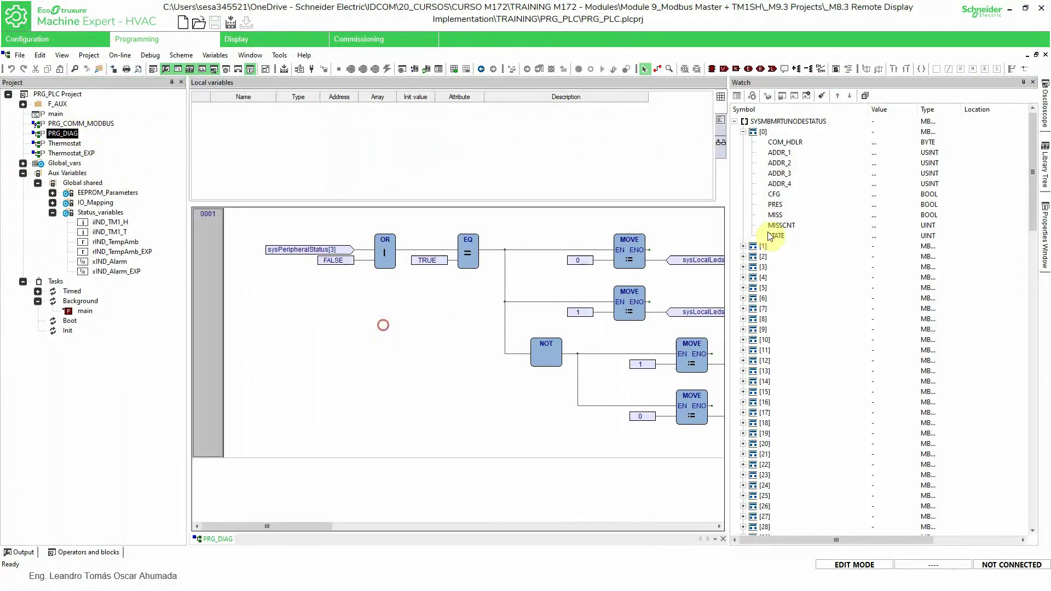
{"action": "left_click", "coordinate": [776, 215]}
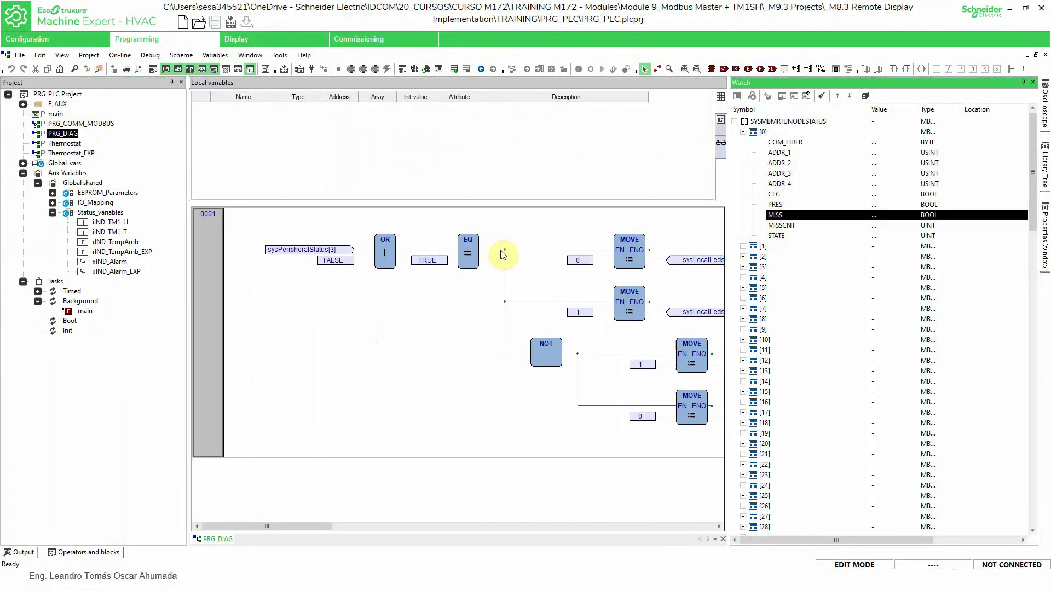
{"action": "left_click", "coordinate": [337, 260]}
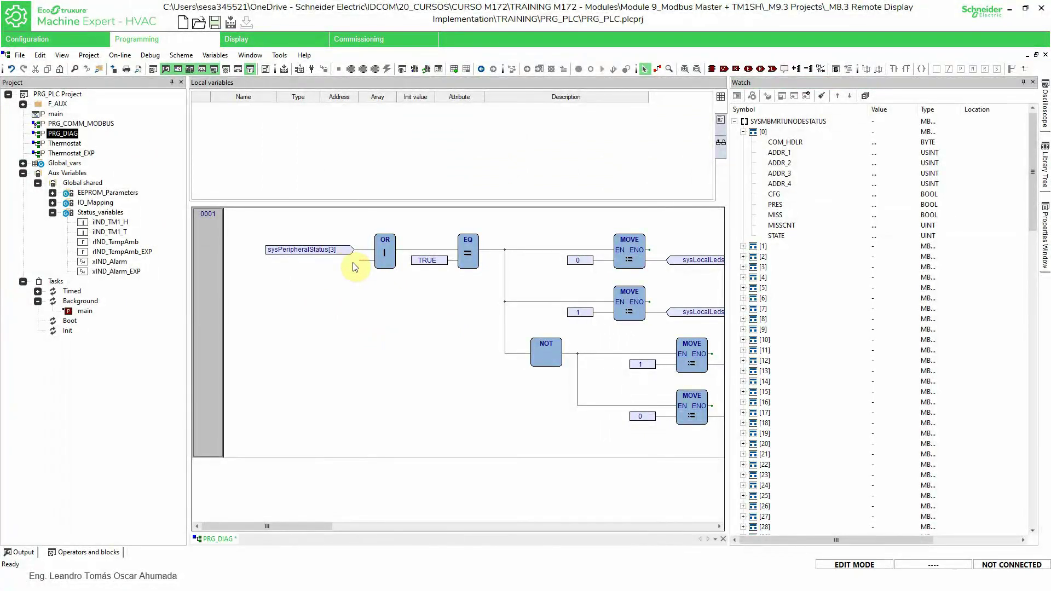
Insert an input variable SYSMBMRTUNODESTATUS[0].miss at the OR block's free second input in PRG_DIAG.
{"action": "left_click", "coordinate": [723, 69]}
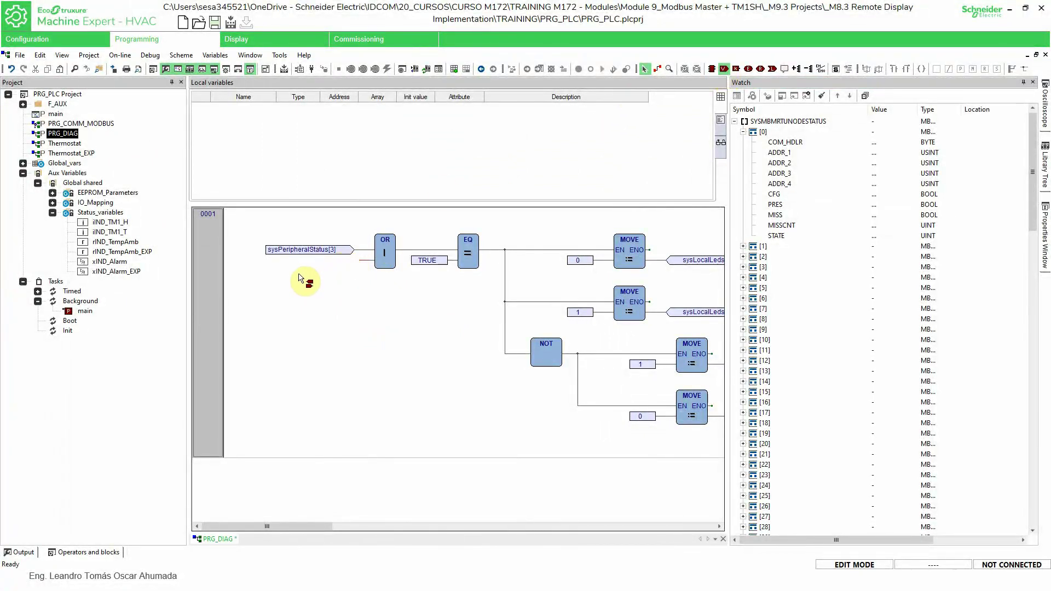
{"action": "left_click", "coordinate": [305, 273]}
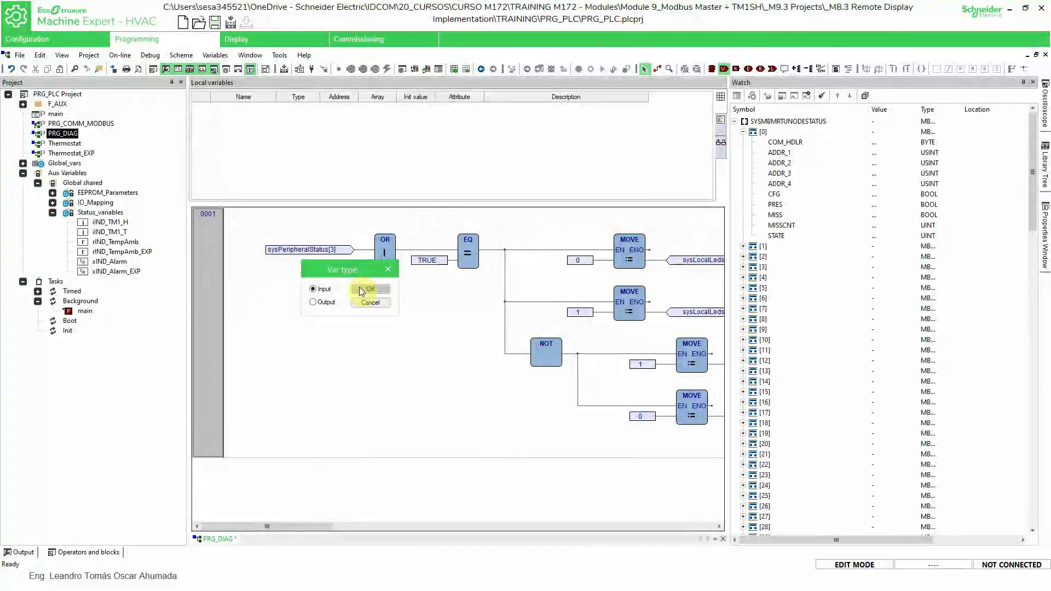
{"action": "left_click", "coordinate": [359, 286]}
{"action": "left_click_drag", "start_coordinate": [283, 262], "coordinate": [275, 260]}
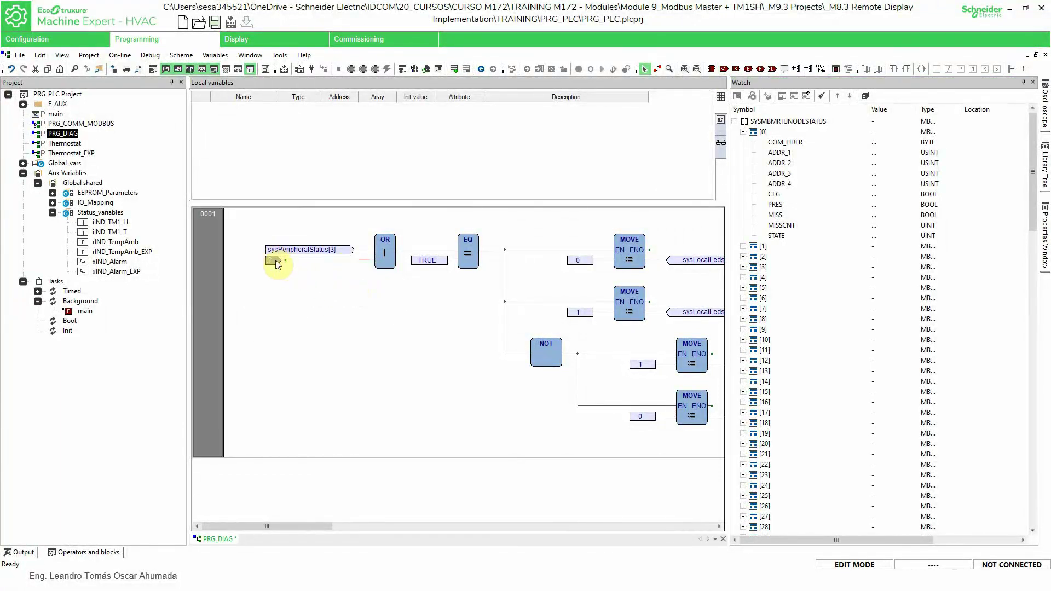
{"action": "double_click", "coordinate": [275, 261]}
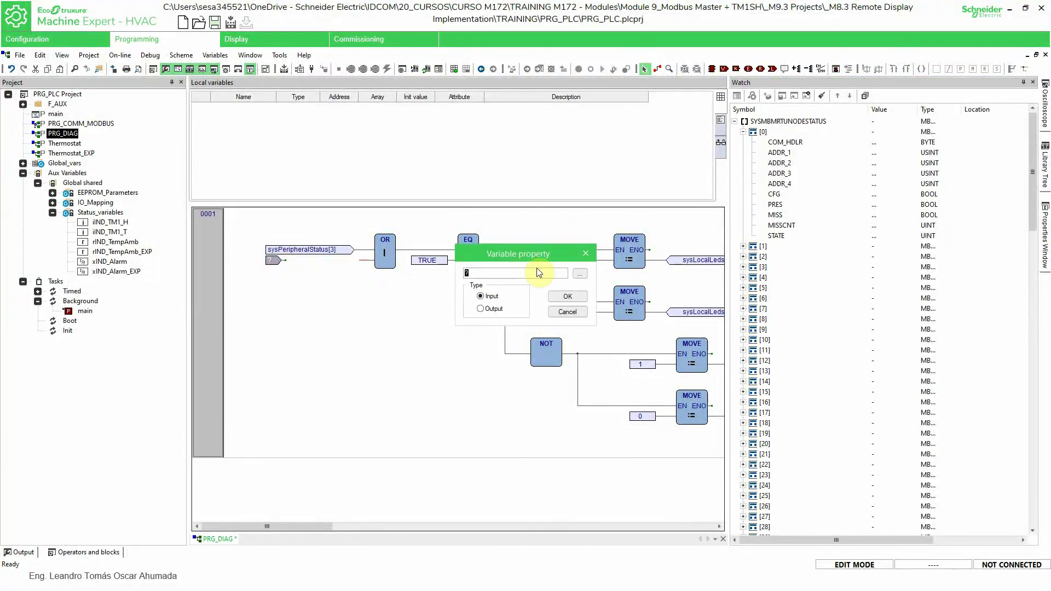
{"action": "type", "text": "SY"}
{"action": "type", "text": "SMBMRTUNODESTATUS[0"}
{"action": "type", "text": ".MISS"}
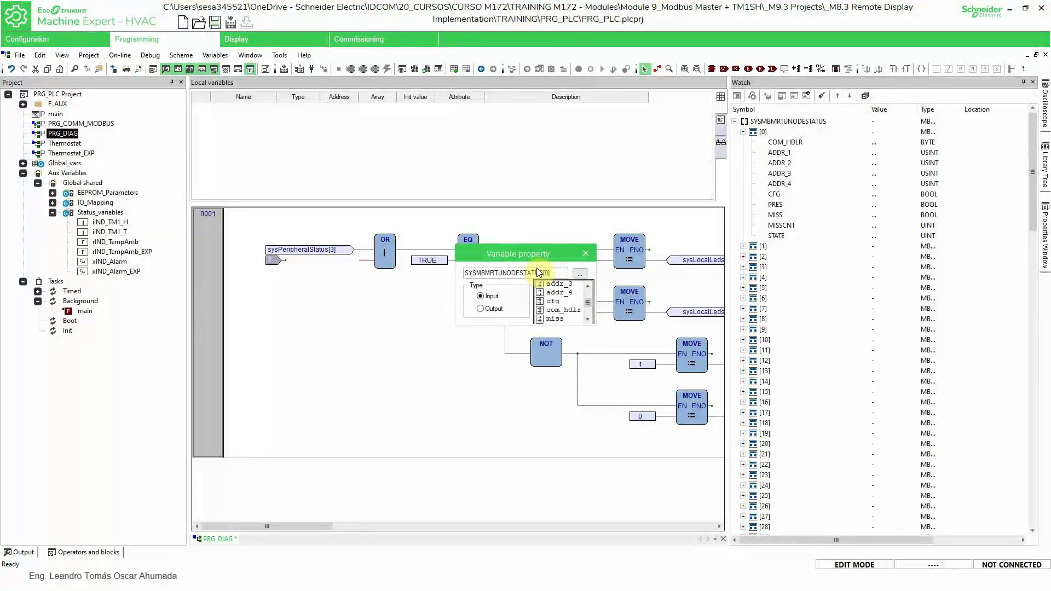
{"action": "double_click", "coordinate": [554, 312]}
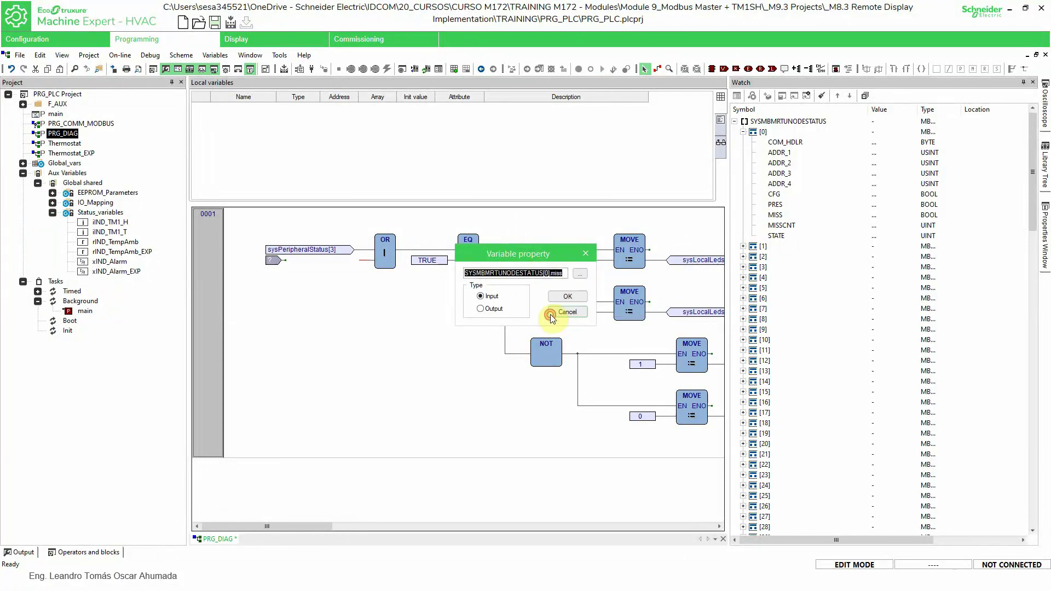
{"action": "left_click", "coordinate": [567, 298]}
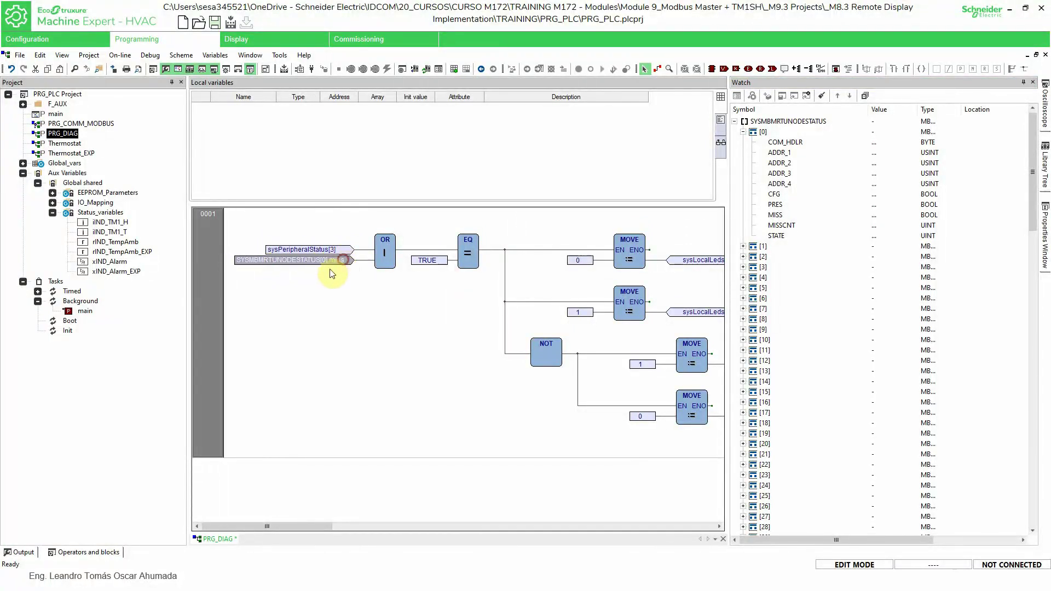
{"action": "left_click", "coordinate": [319, 291]}
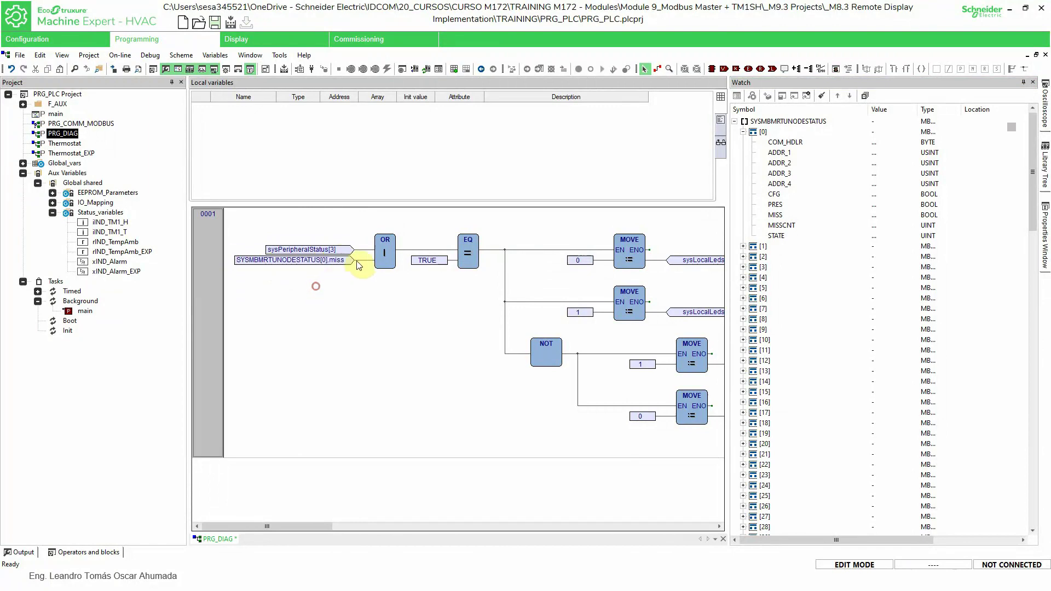
Save the changes to PRG_DIAG, check the node number of Slave_TM1 in the configuration, and return to the program.
{"action": "left_click", "coordinate": [28, 40]}
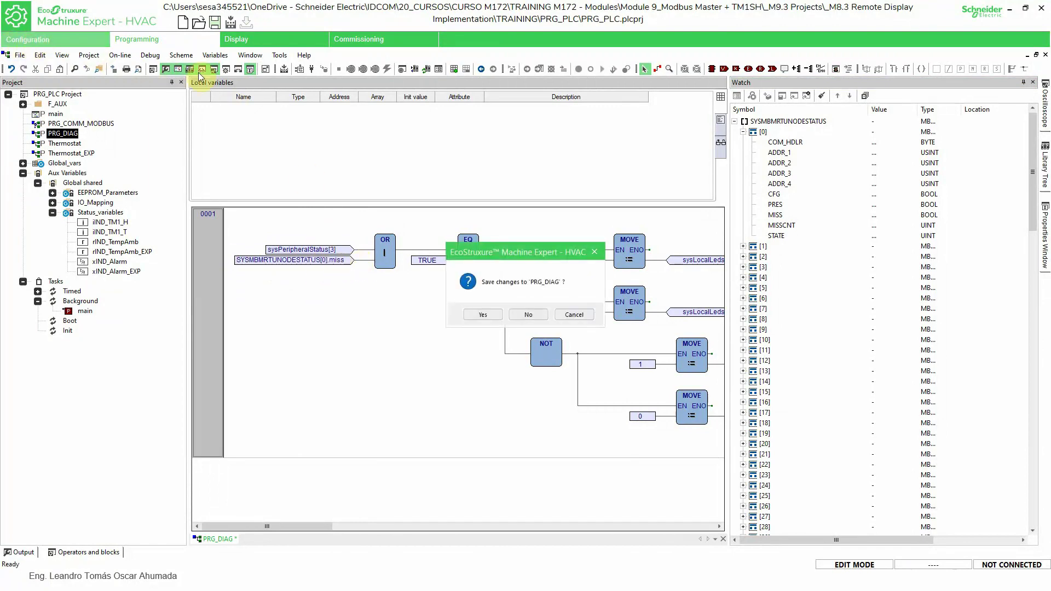
{"action": "left_click", "coordinate": [484, 314]}
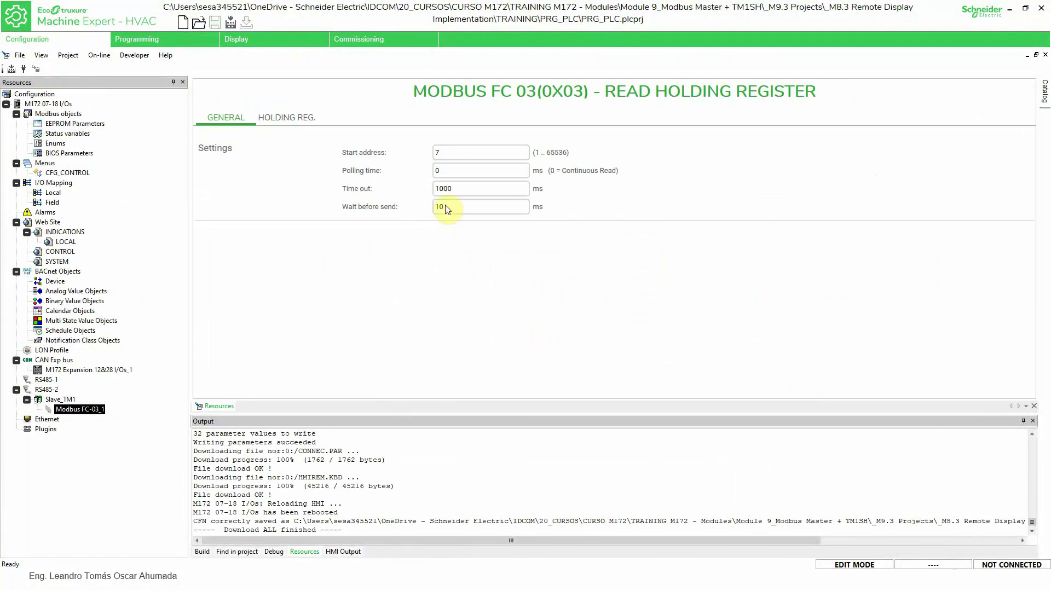
{"action": "left_click", "coordinate": [61, 400]}
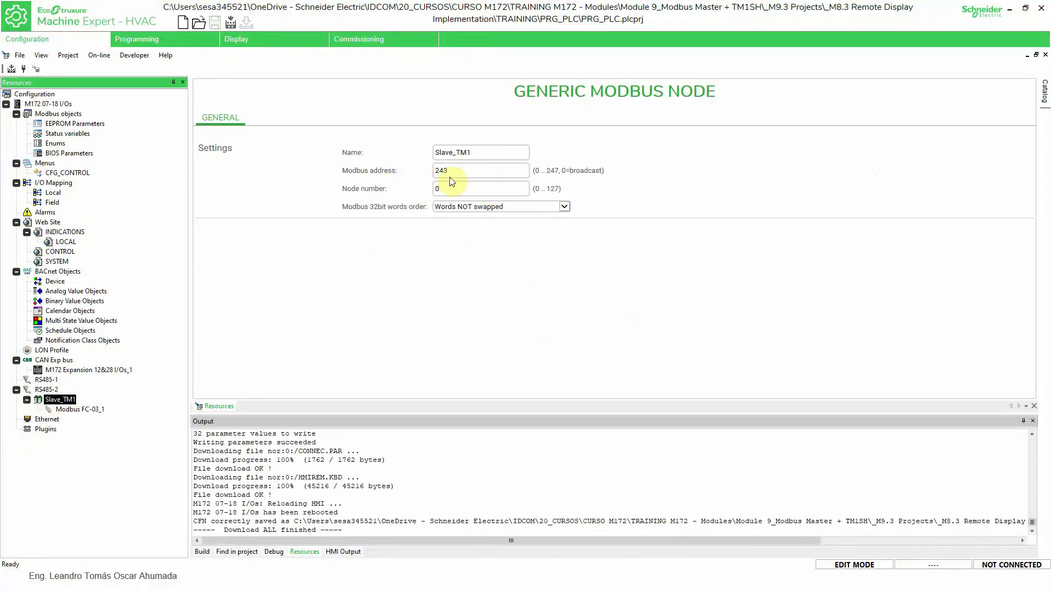
{"action": "left_click", "coordinate": [168, 40]}
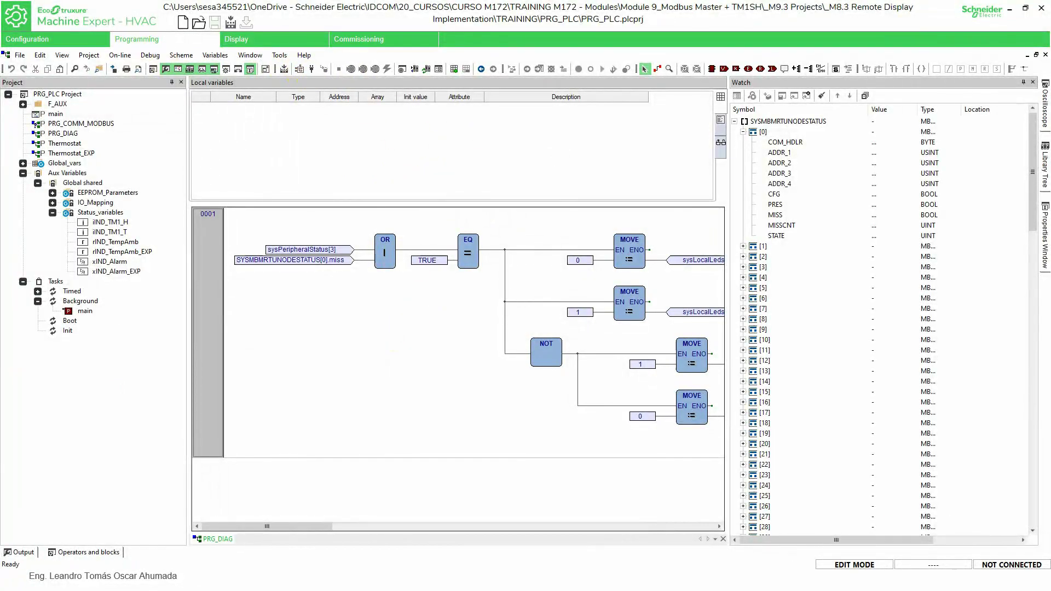
Connect to the controller, compile and download the project while watching the device in the camera view, and disconnect after the test.
{"action": "left_click_drag", "start_coordinate": [0, 33], "coordinate": [674, 134]}
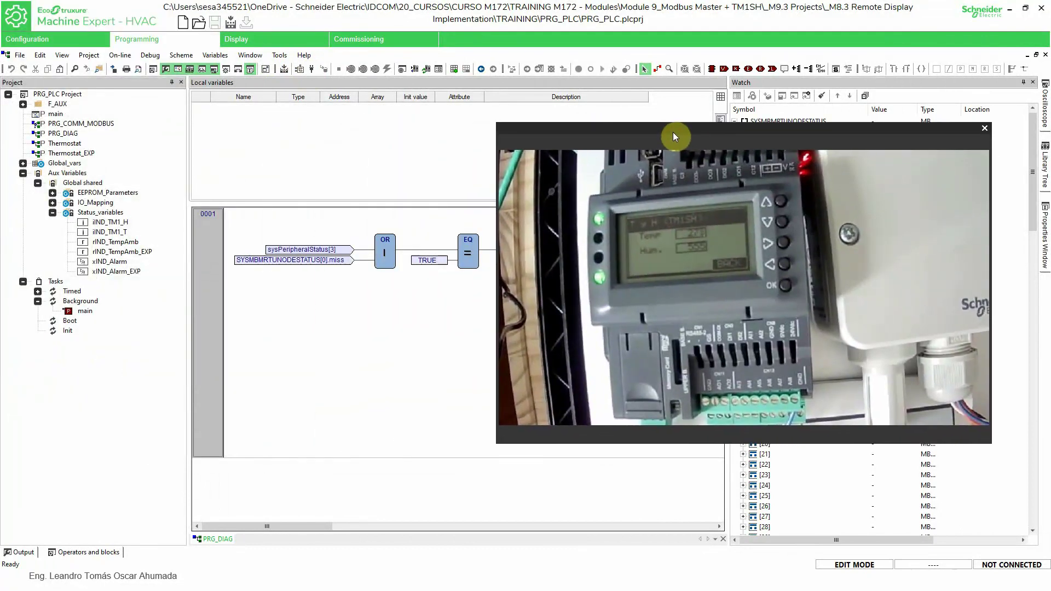
{"action": "left_click", "coordinate": [311, 68]}
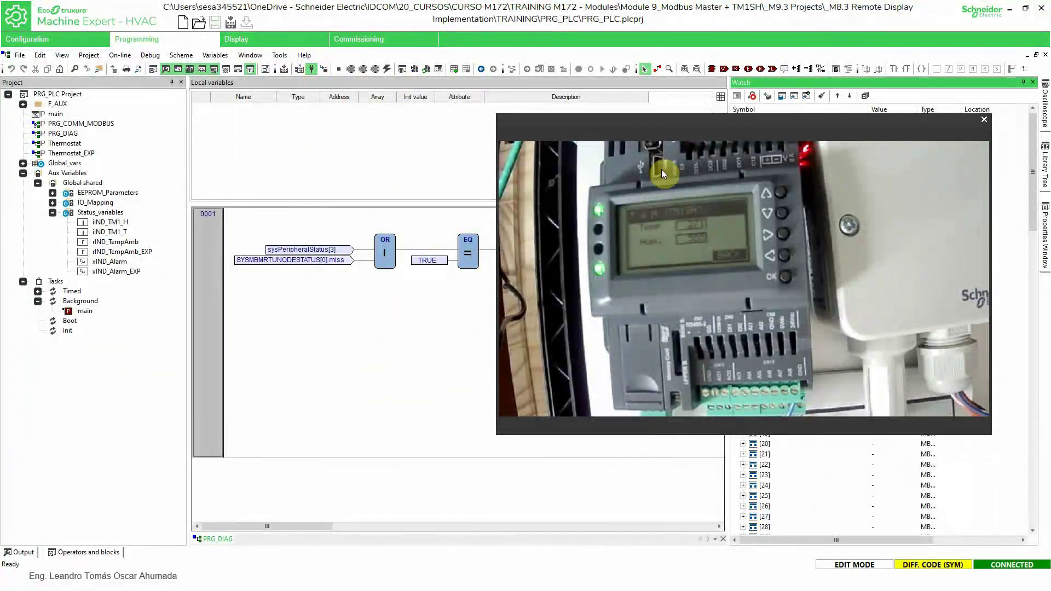
{"action": "left_click", "coordinate": [324, 68]}
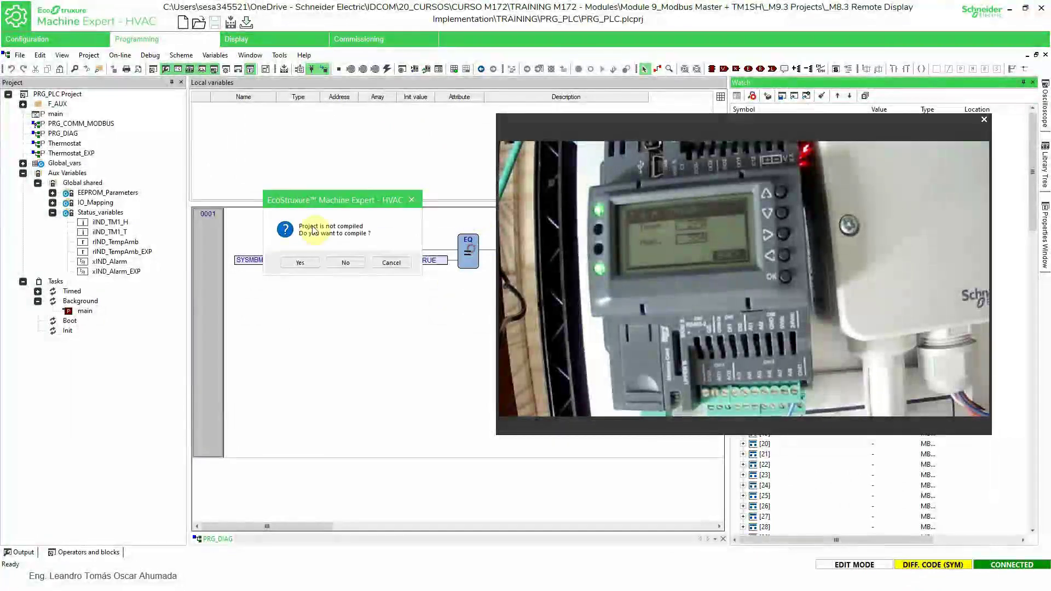
{"action": "left_click", "coordinate": [310, 262]}
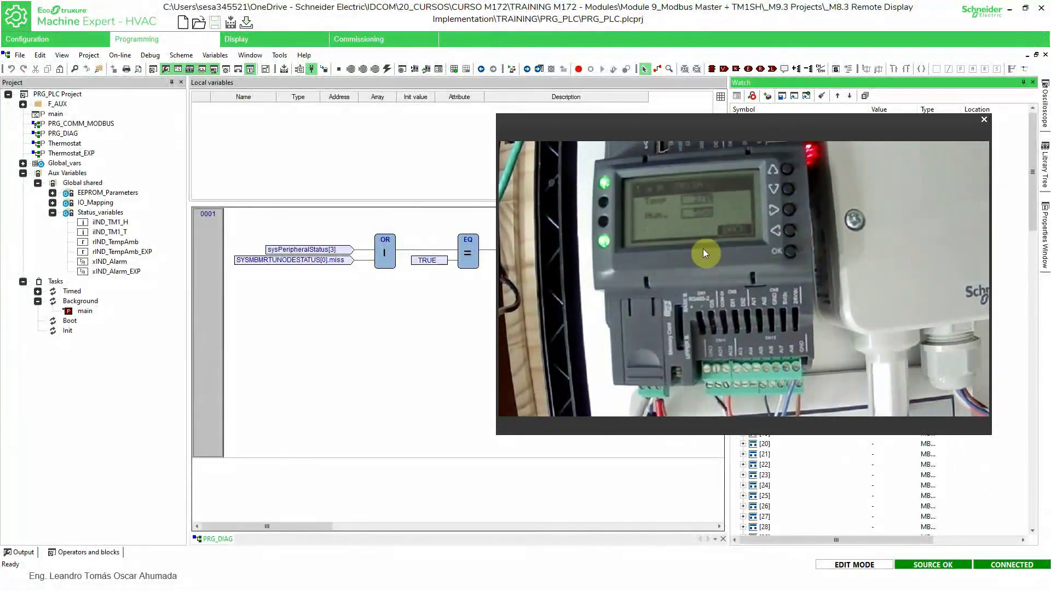
{"action": "left_click_drag", "start_coordinate": [655, 123], "coordinate": [335, 110]}
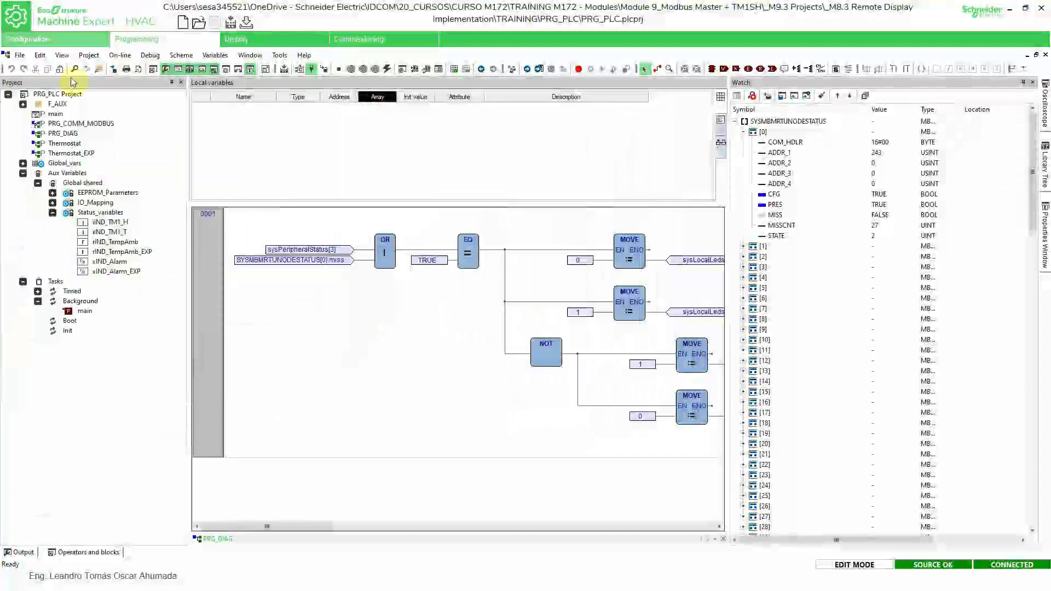
{"action": "left_click", "coordinate": [310, 68]}
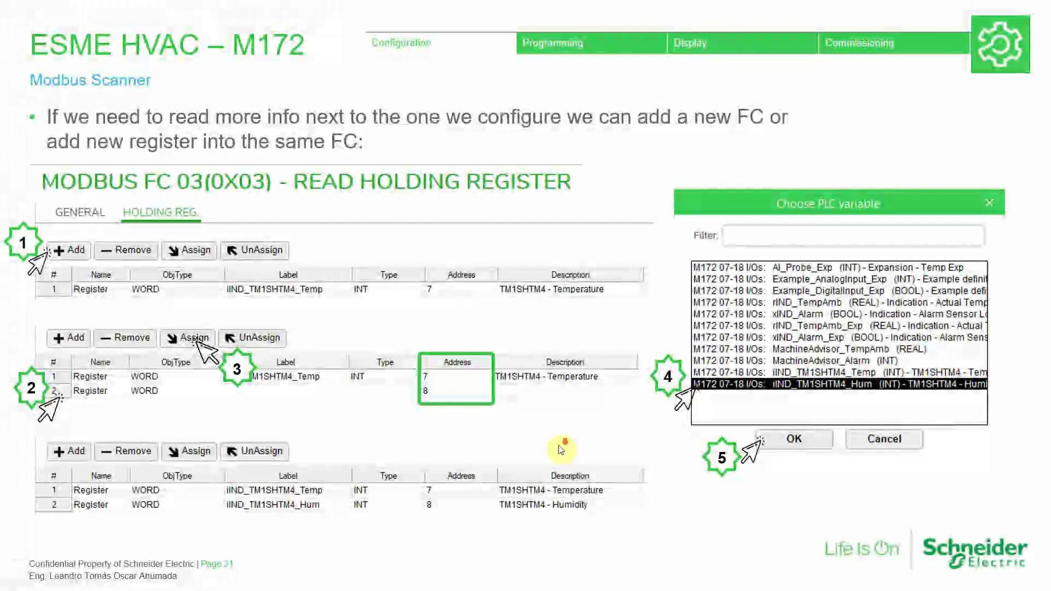
{"action": "left_click", "coordinate": [561, 450]}
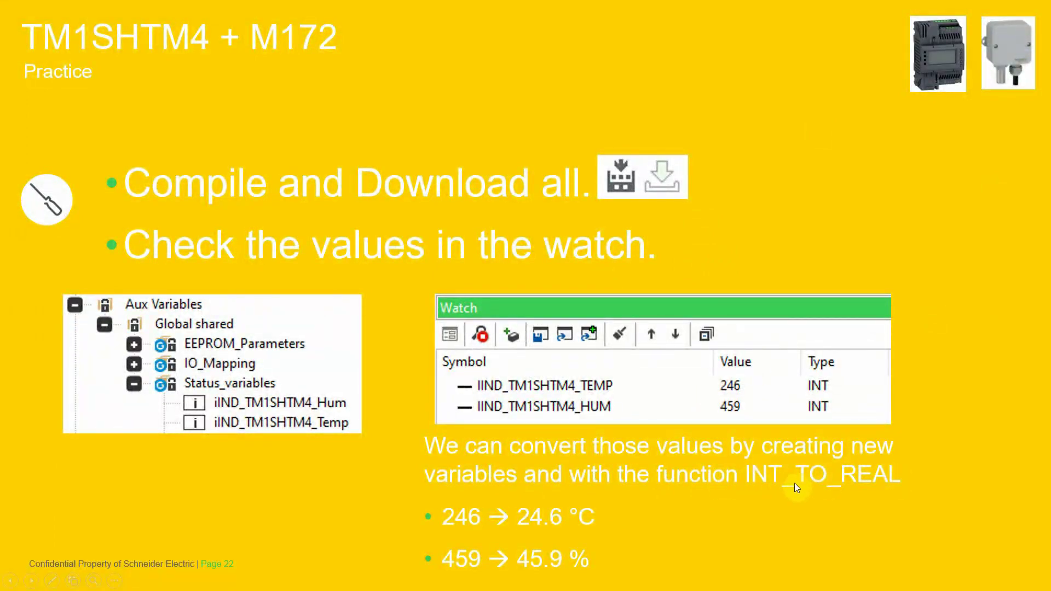
{"action": "left_click", "coordinate": [626, 480]}
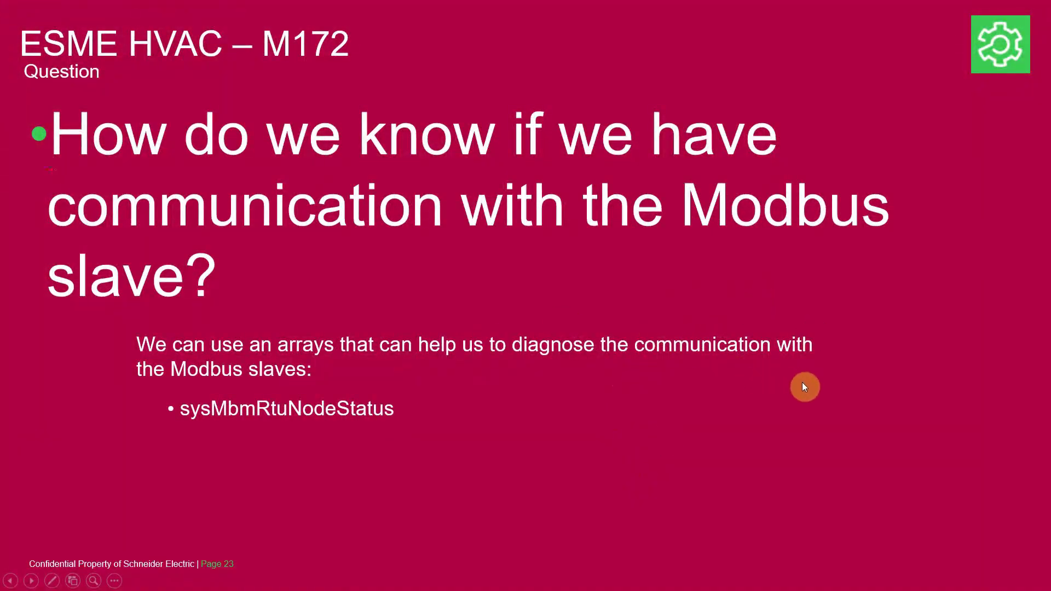
{"action": "left_click", "coordinate": [217, 378]}
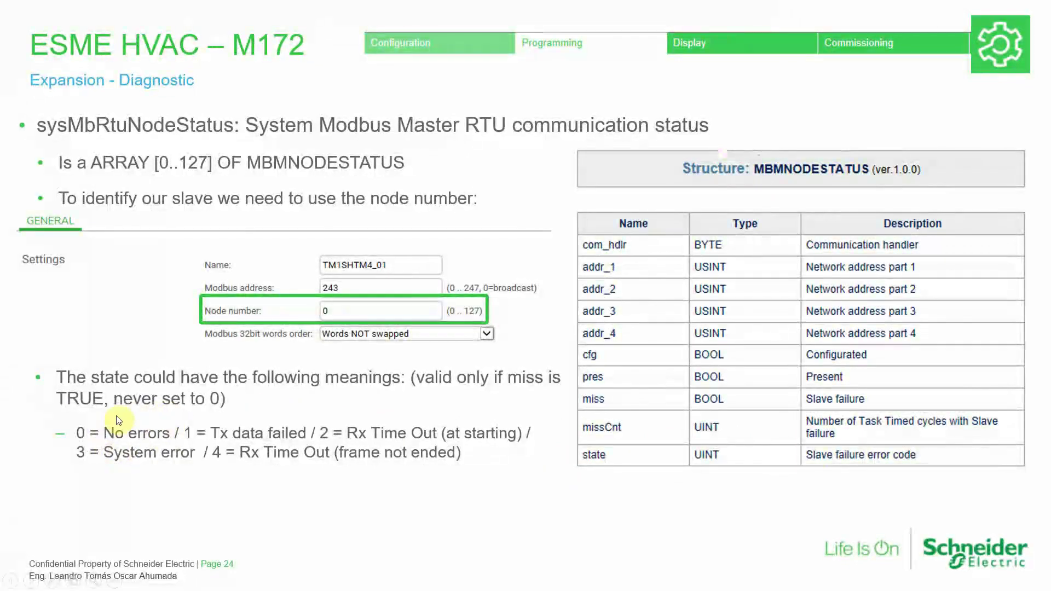
{"action": "left_click", "coordinate": [779, 474]}
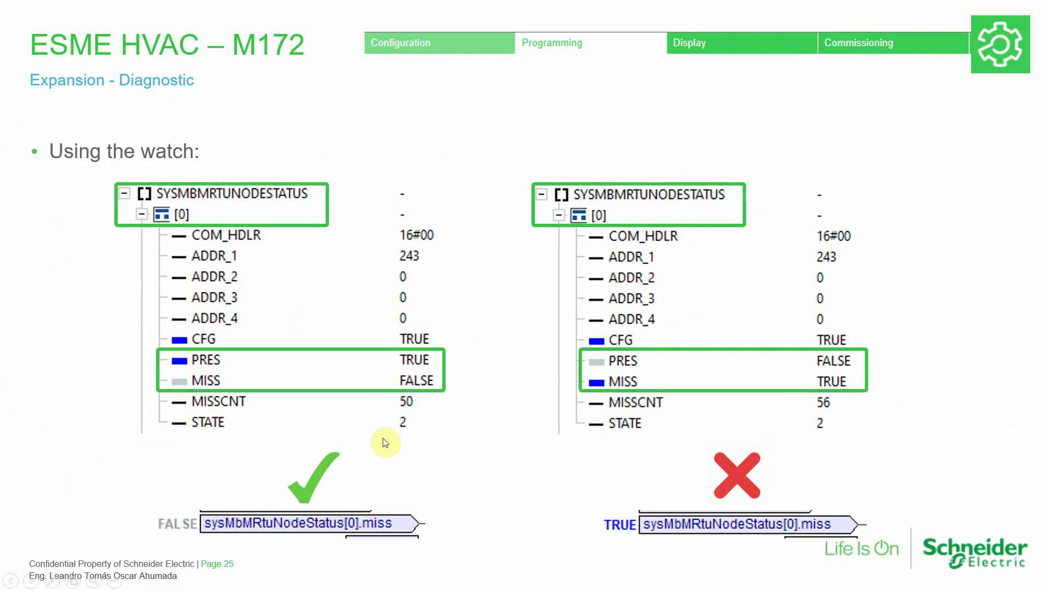
{"action": "left_click", "coordinate": [747, 446]}
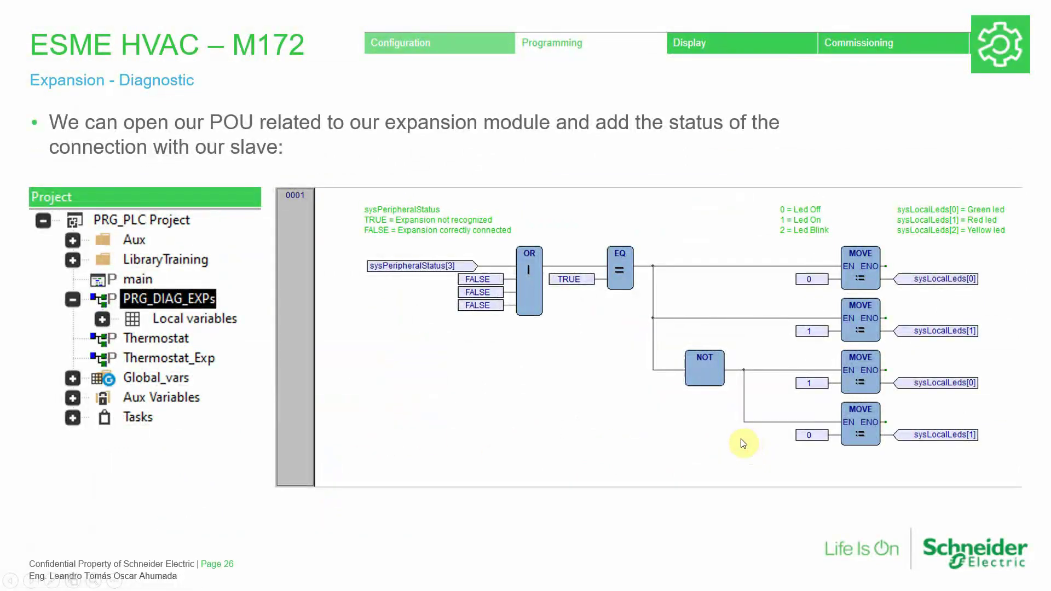
{"action": "left_click", "coordinate": [733, 463]}
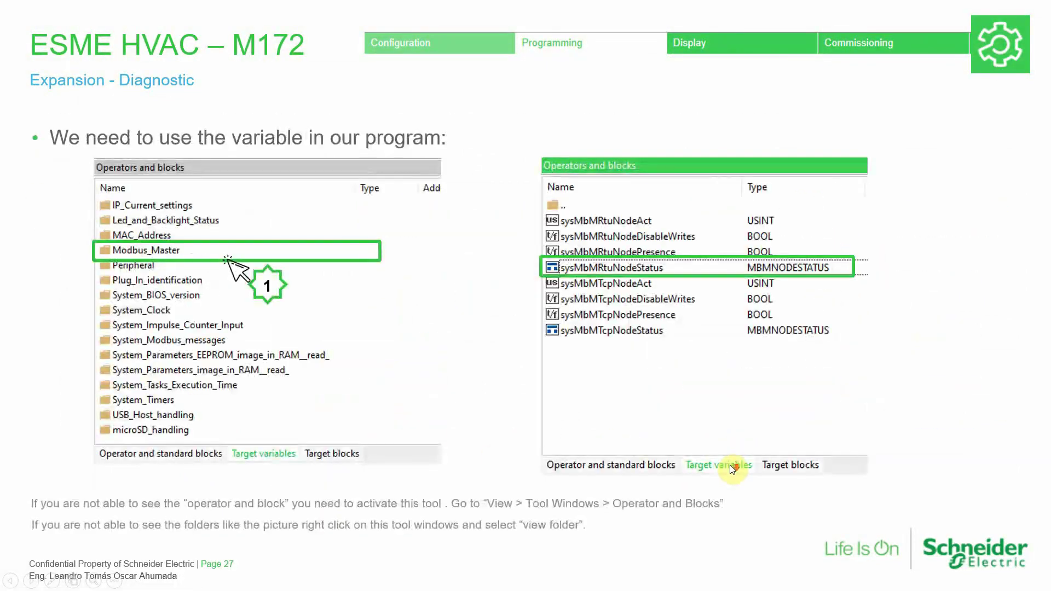
{"action": "left_click", "coordinate": [729, 465]}
{"action": "left_click", "coordinate": [727, 468]}
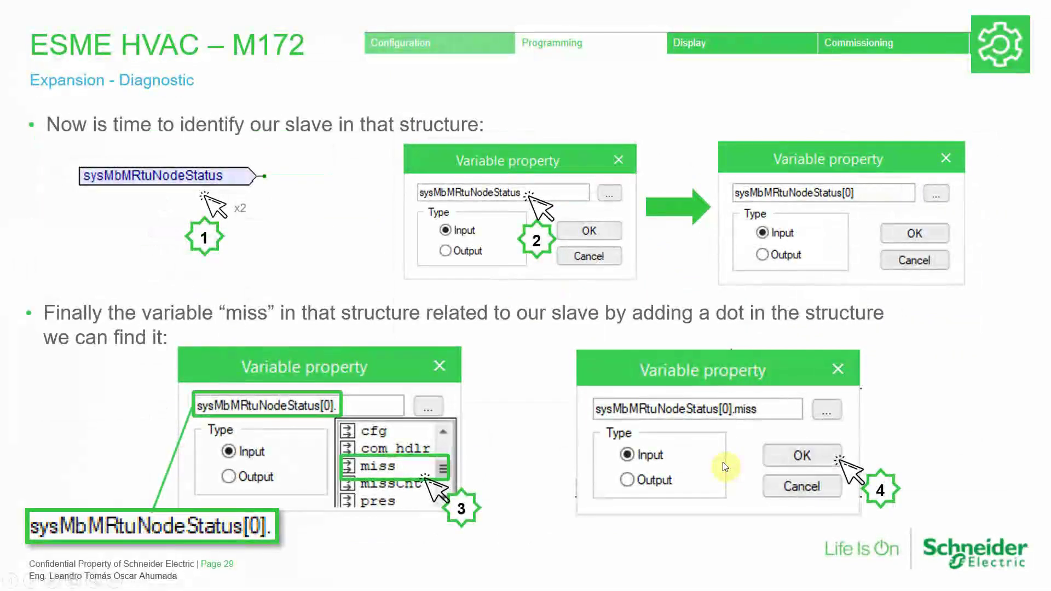
{"action": "left_click", "coordinate": [727, 467]}
{"action": "left_click", "coordinate": [726, 466]}
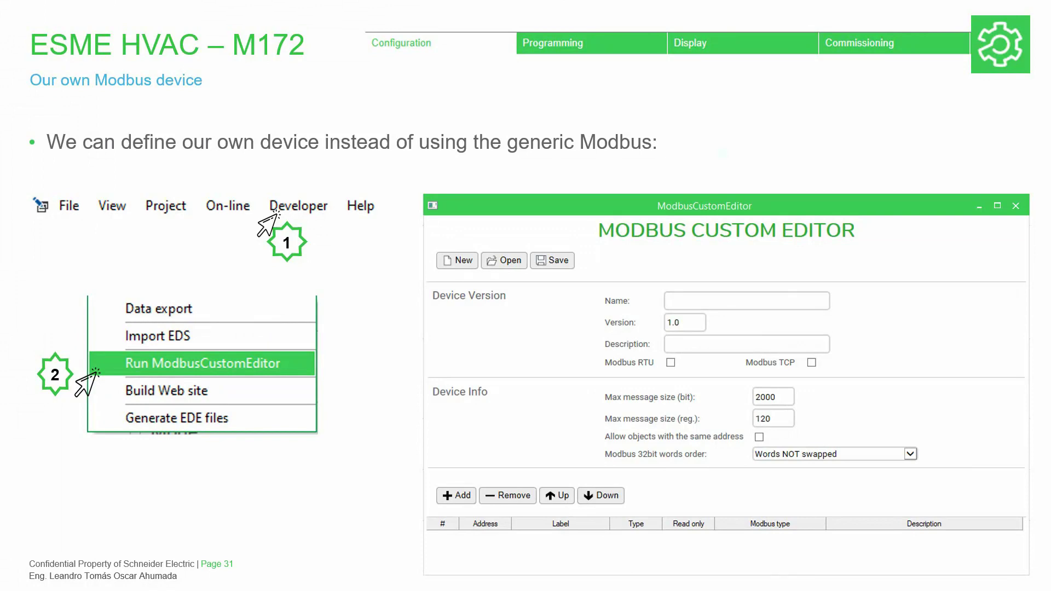
Switch back to Machine Expert - HVAC, look at the RS485-2 slave node Slave_TM1, and run ModbusCustomEditor.
{"action": "key", "text": "super"}
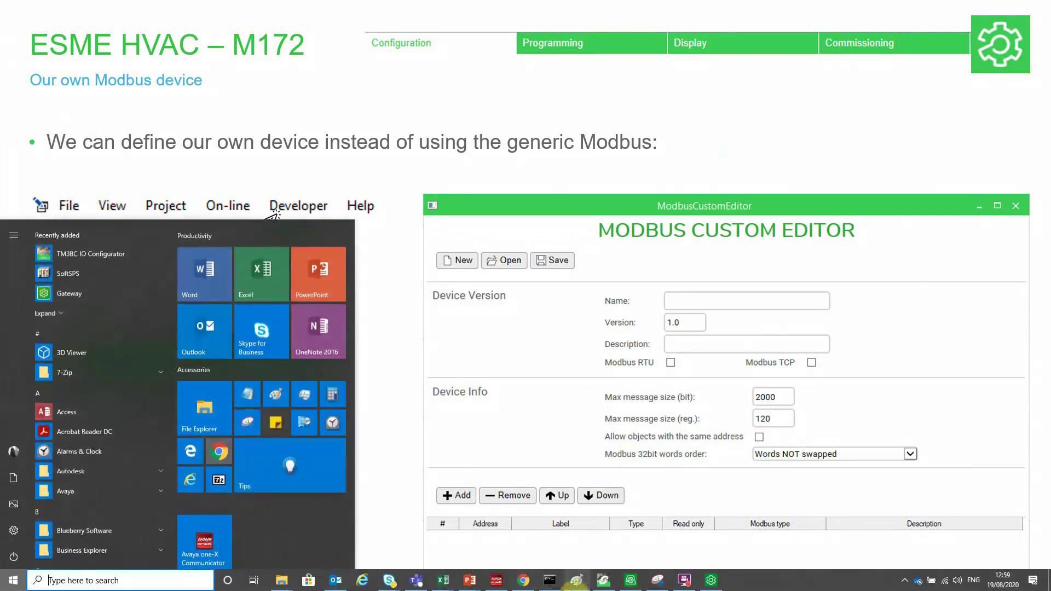
{"action": "mouse_move", "coordinate": [642, 587]}
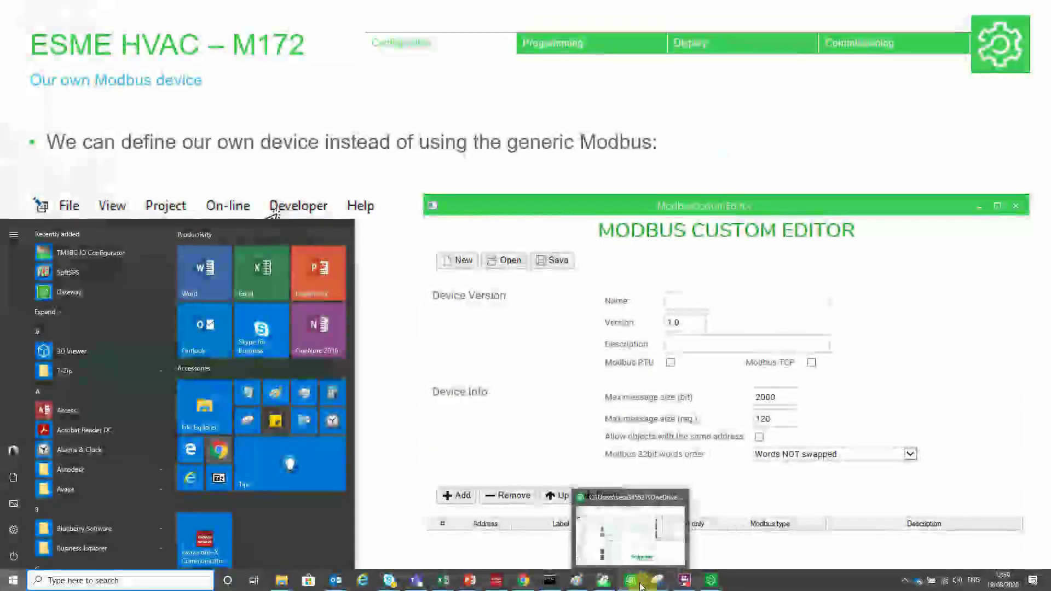
{"action": "left_click", "coordinate": [710, 582]}
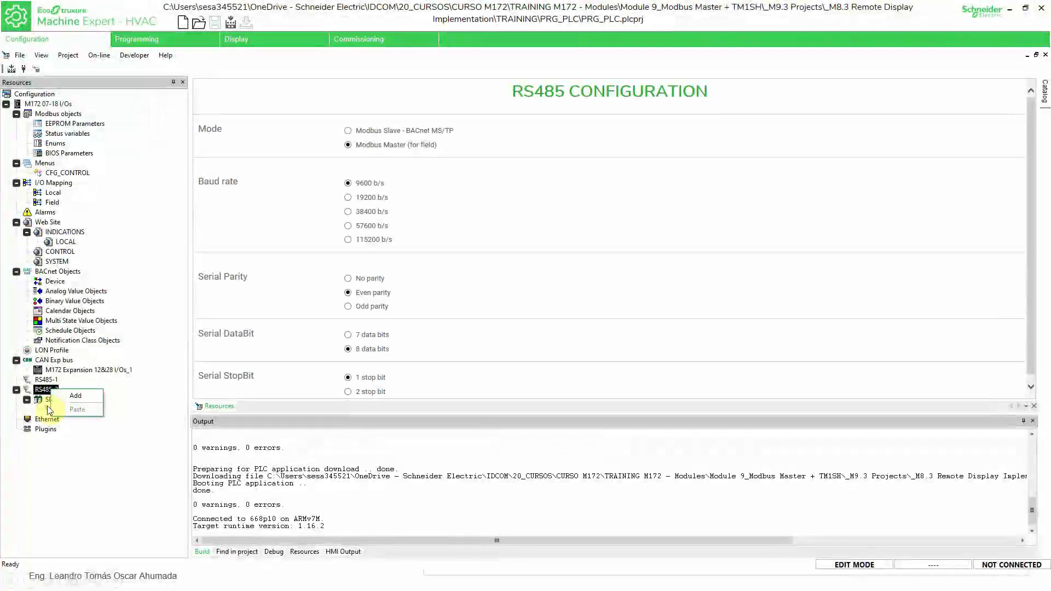
{"action": "left_click", "coordinate": [57, 400]}
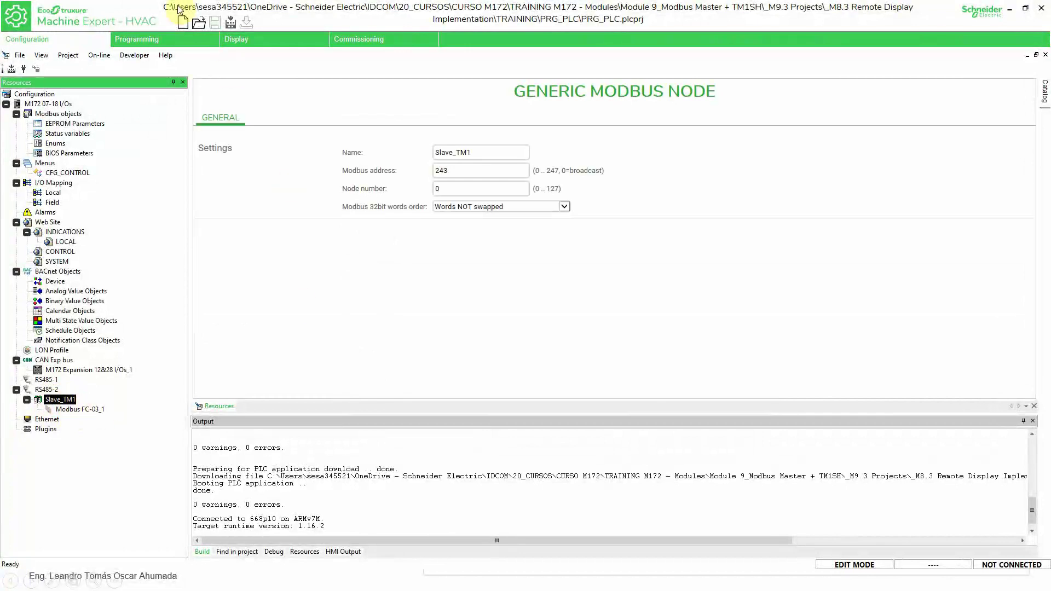
{"action": "left_click", "coordinate": [130, 55]}
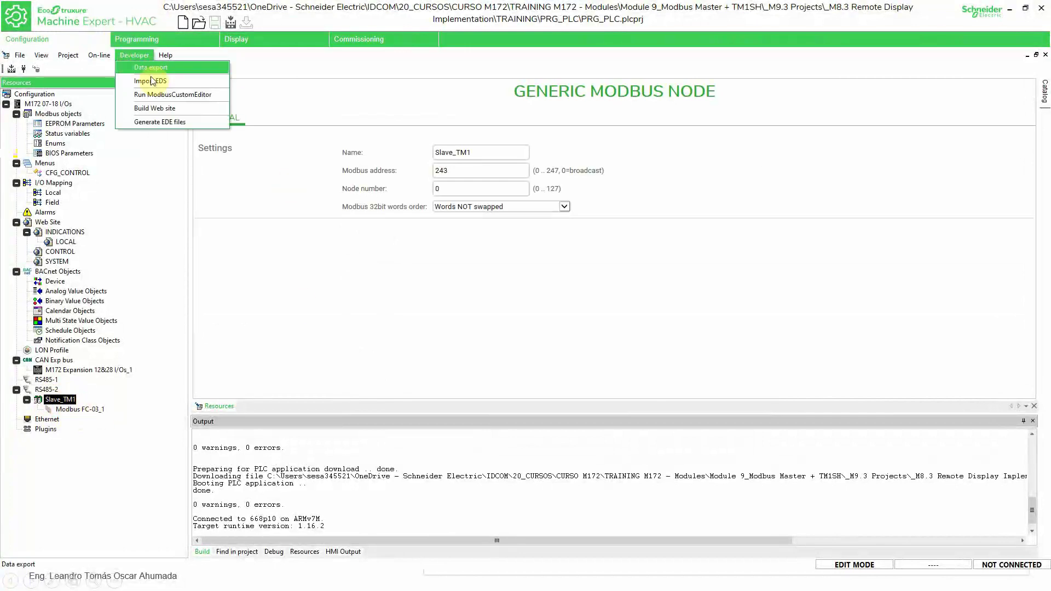
{"action": "left_click", "coordinate": [188, 98]}
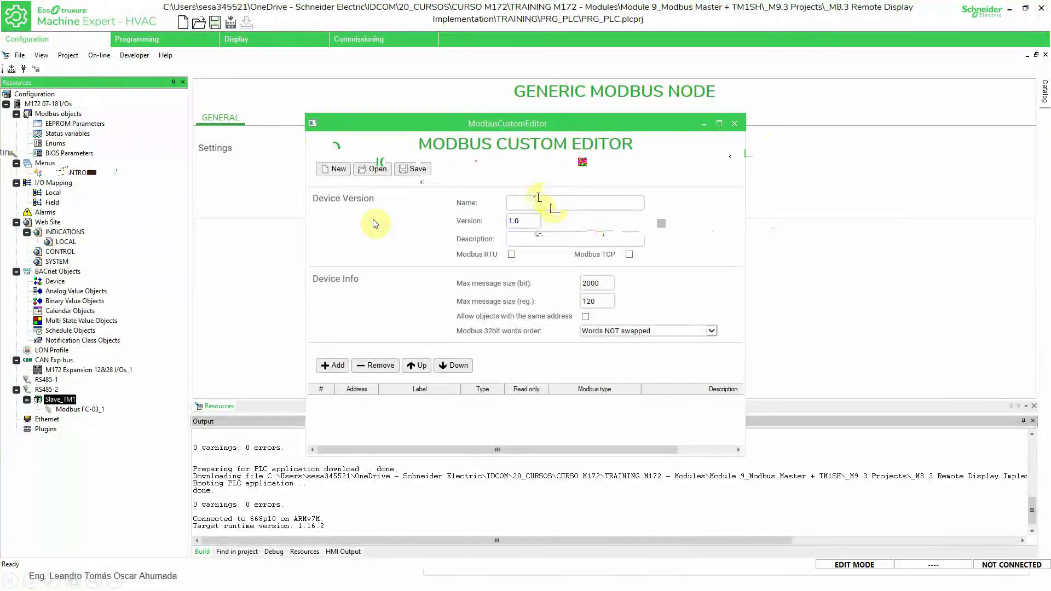
Name the custom Modbus device Generic_TM1 and enable Modbus RTU for it.
{"action": "type", "text": "Gener"}
{"action": "type", "text": "ic"}
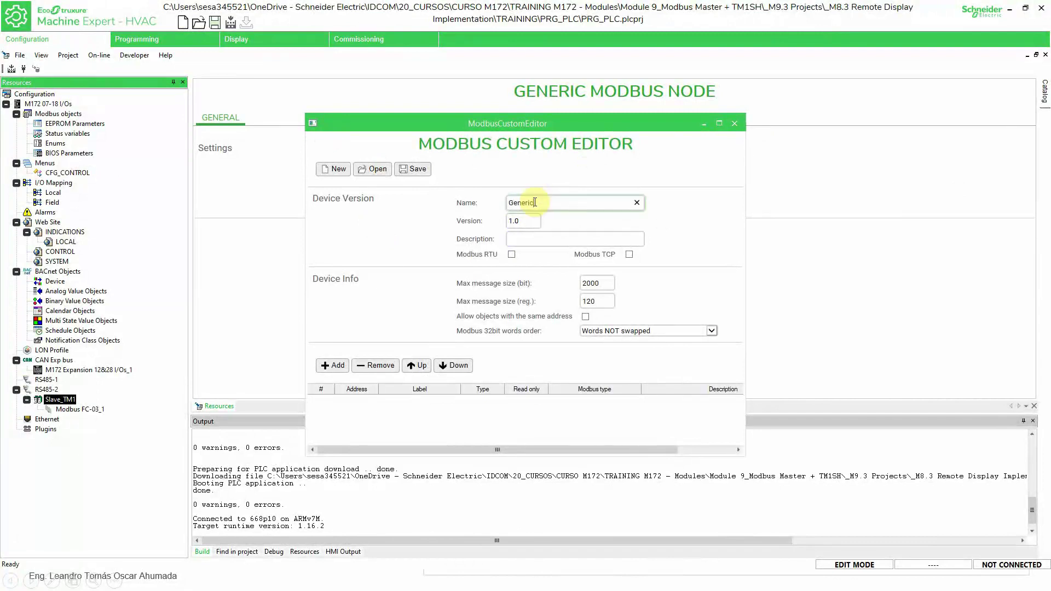
{"action": "type", "text": "_TM1"}
{"action": "left_click", "coordinate": [565, 240]}
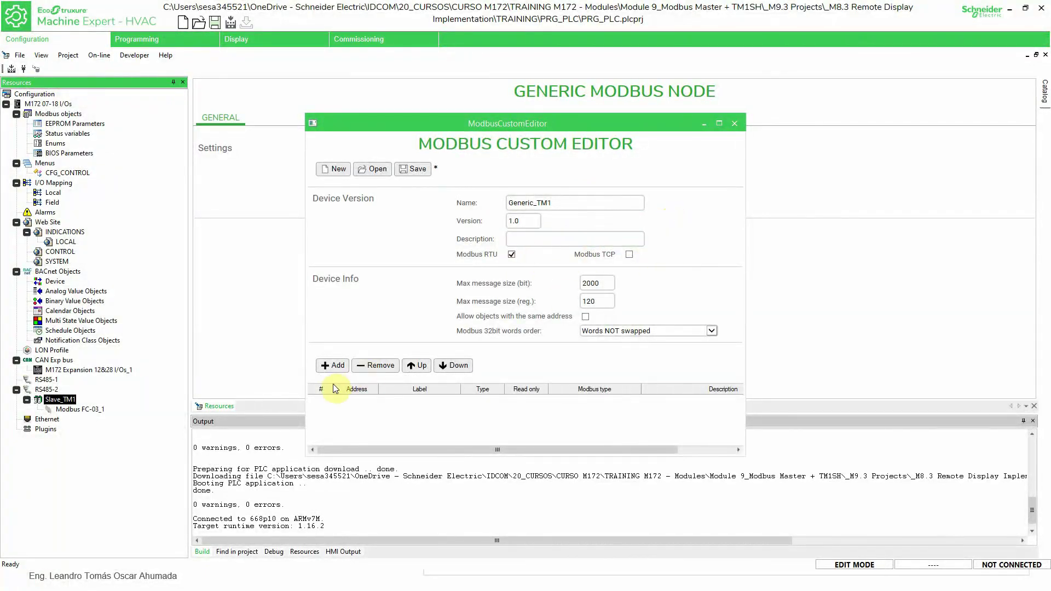
Add two INT holding registers to the custom device, labelled TM1_Temperature and TM1_Humidity.
{"action": "left_click", "coordinate": [336, 365]}
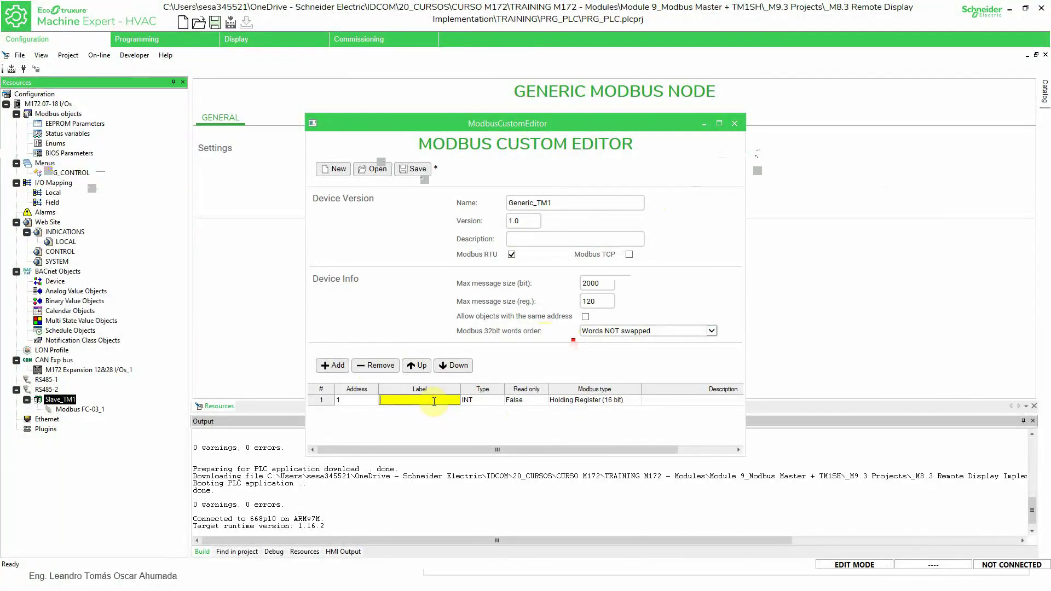
{"action": "type", "text": "M1_Temperature"}
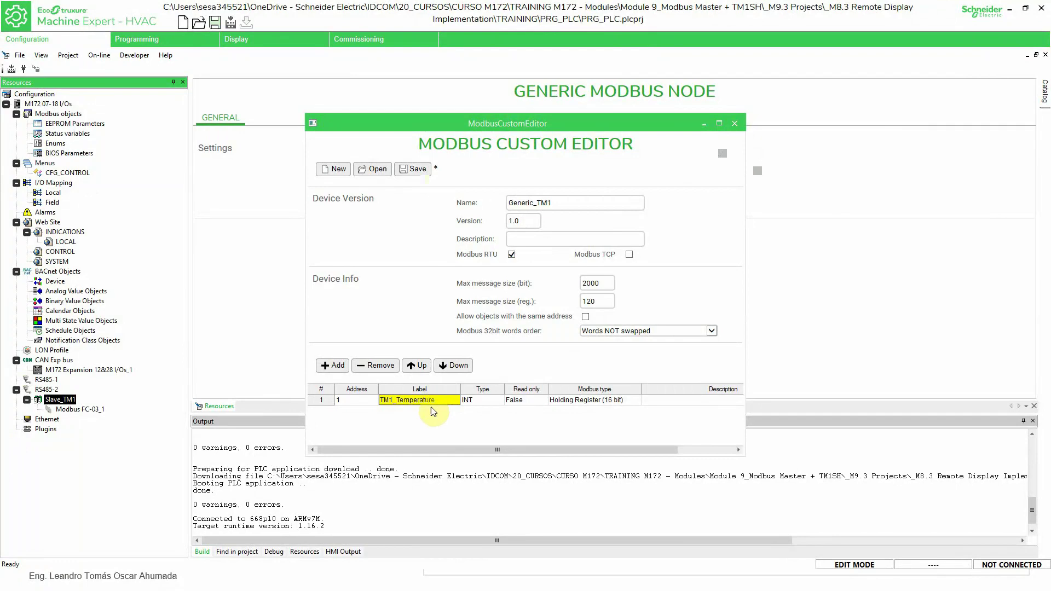
{"action": "key", "text": "Return"}
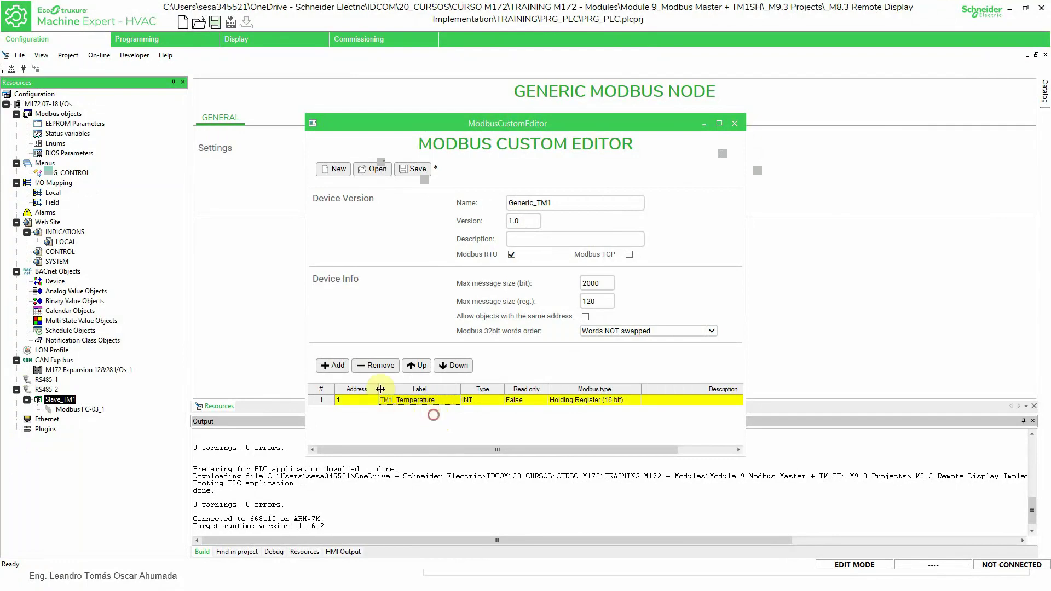
{"action": "left_click", "coordinate": [332, 365]}
{"action": "left_click", "coordinate": [393, 411]}
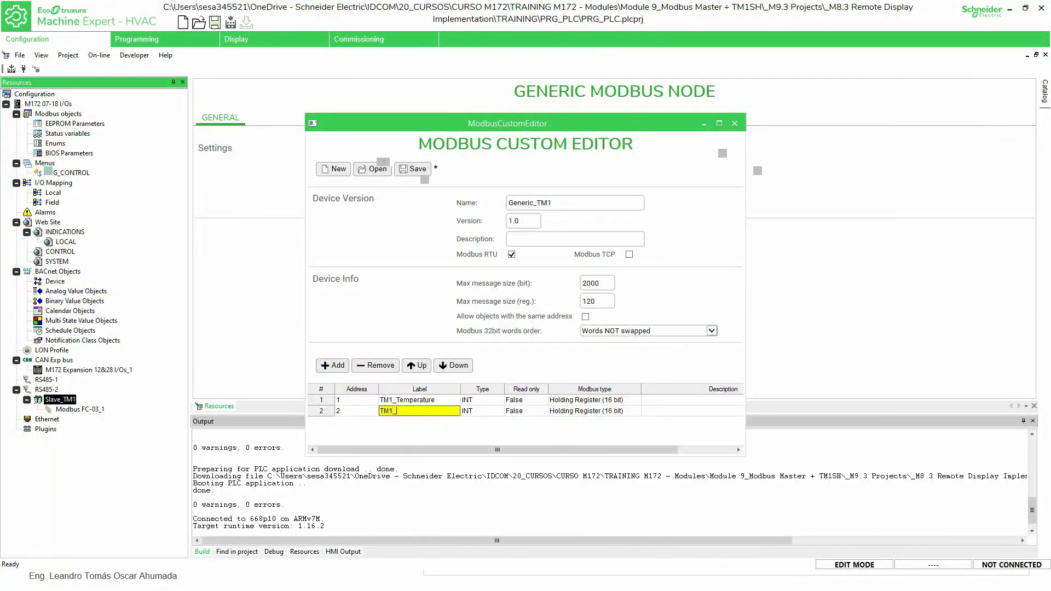
{"action": "type", "text": "TM1_Humidity"}
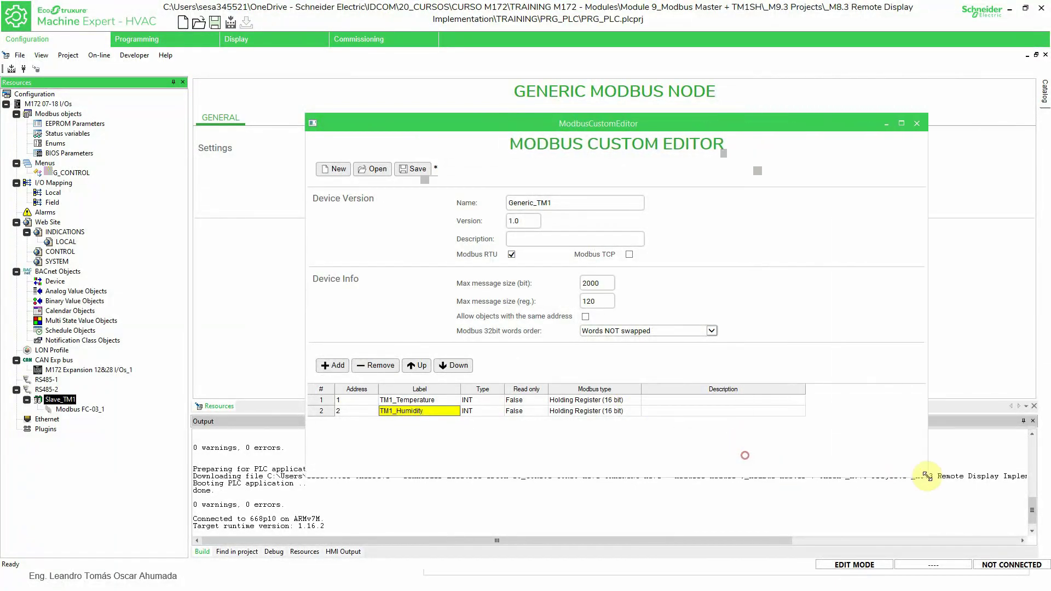
{"action": "left_click_drag", "start_coordinate": [745, 455], "coordinate": [896, 434]}
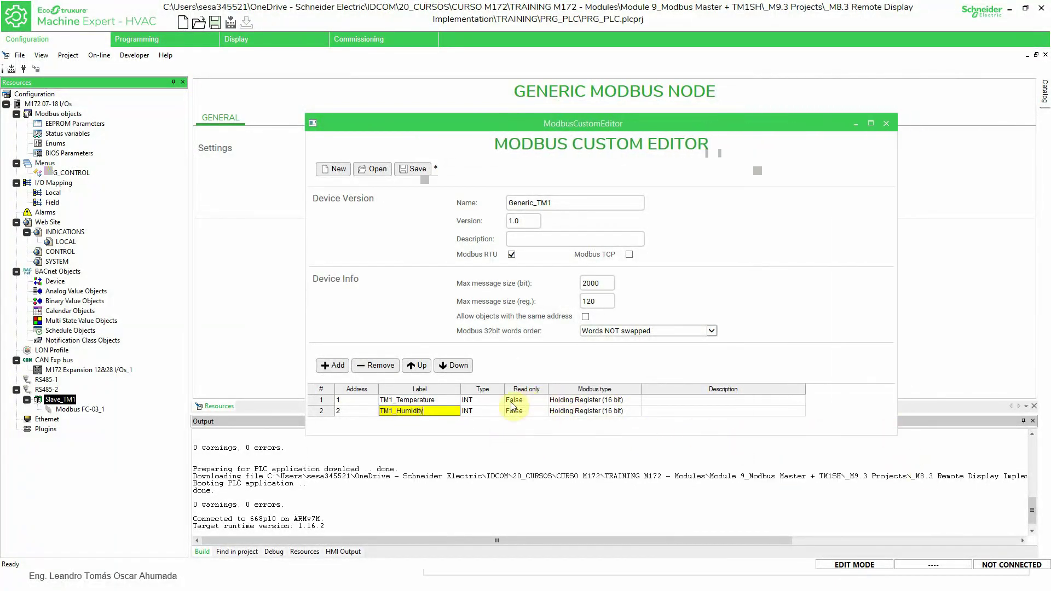
{"action": "left_click", "coordinate": [465, 426]}
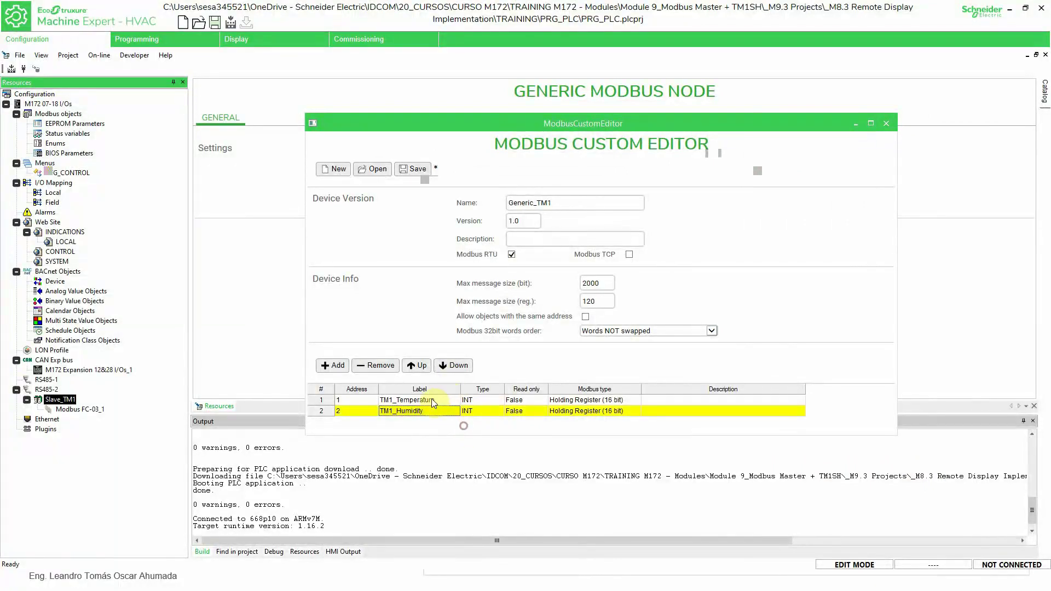
Set the register address of TM1_Temperature to 7 and of TM1_Humidity to 8.
{"action": "left_click", "coordinate": [347, 400]}
{"action": "left_click", "coordinate": [347, 400]}
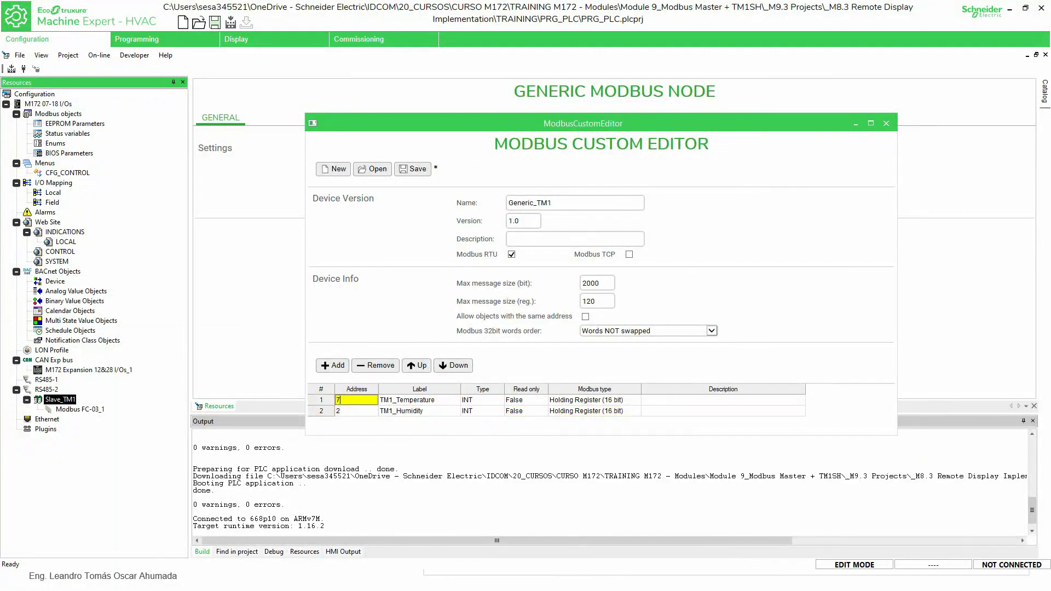
{"action": "left_click", "coordinate": [344, 411]}
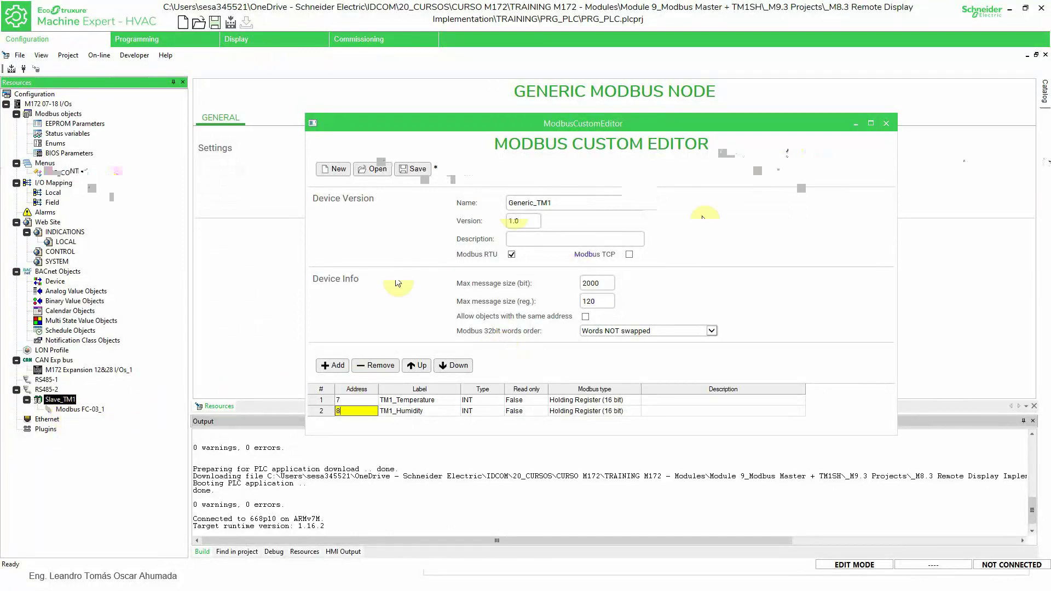
Save the custom device template as Training_TM1_TyH.PCT in the ModbusCustom catalog folder and close ModbusCustomEditor.
{"action": "left_click_drag", "start_coordinate": [514, 122], "coordinate": [479, 74]}
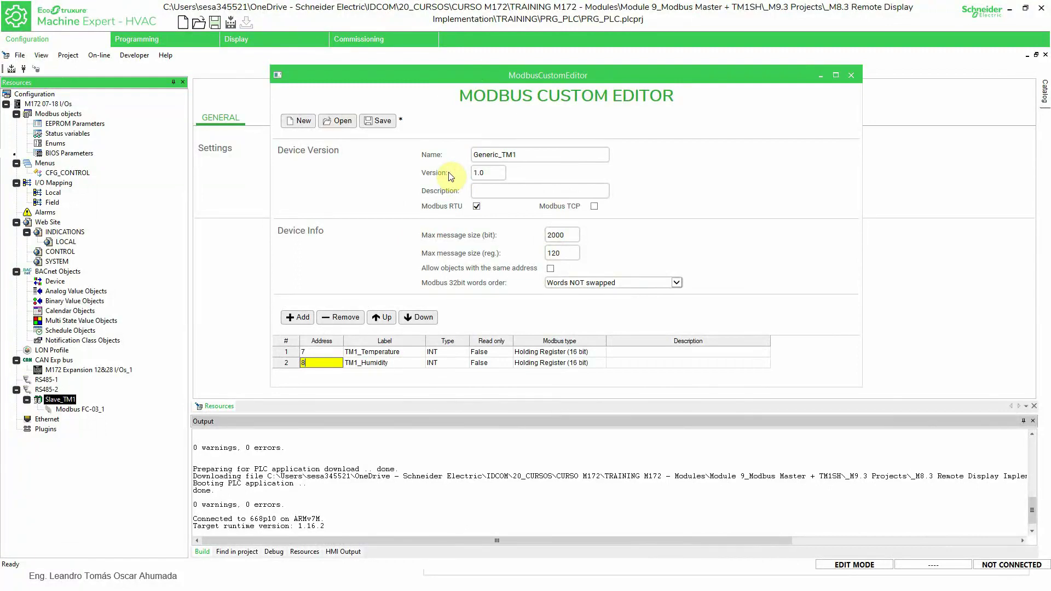
{"action": "left_click", "coordinate": [386, 197]}
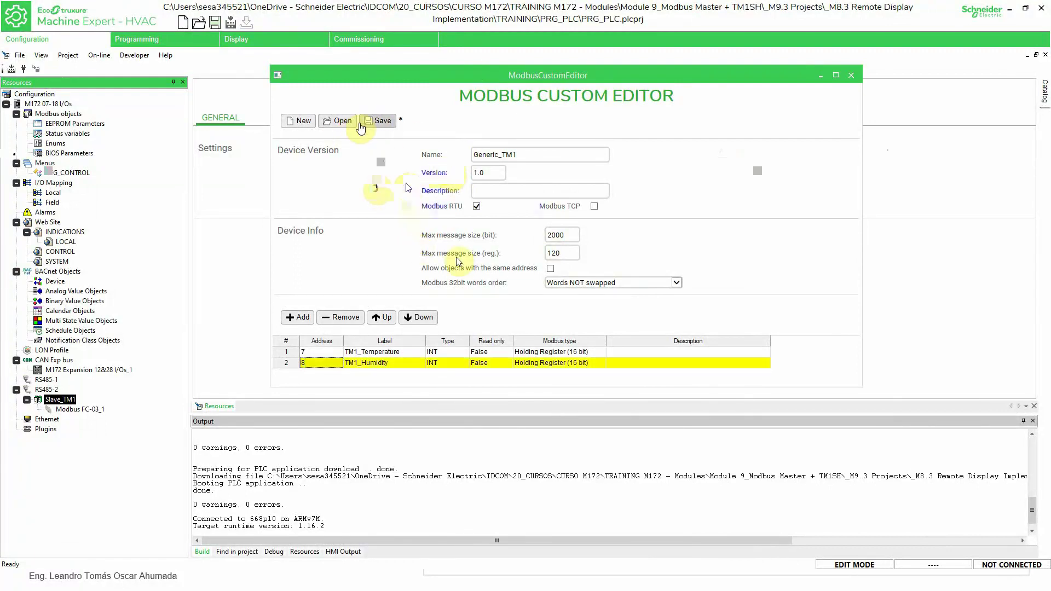
{"action": "left_click", "coordinate": [379, 121]}
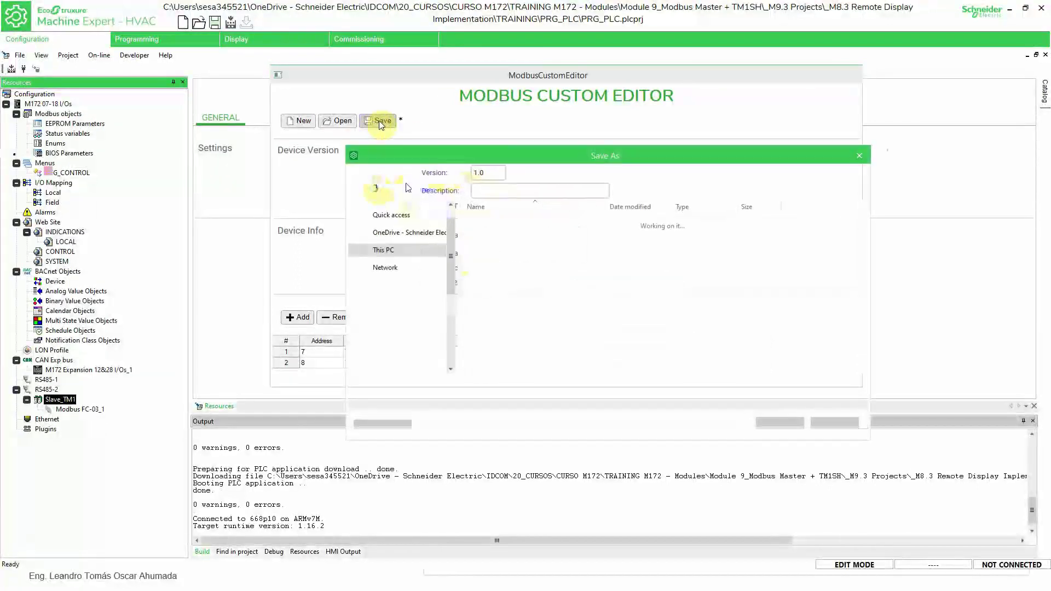
{"action": "left_click_drag", "start_coordinate": [672, 156], "coordinate": [590, 128]}
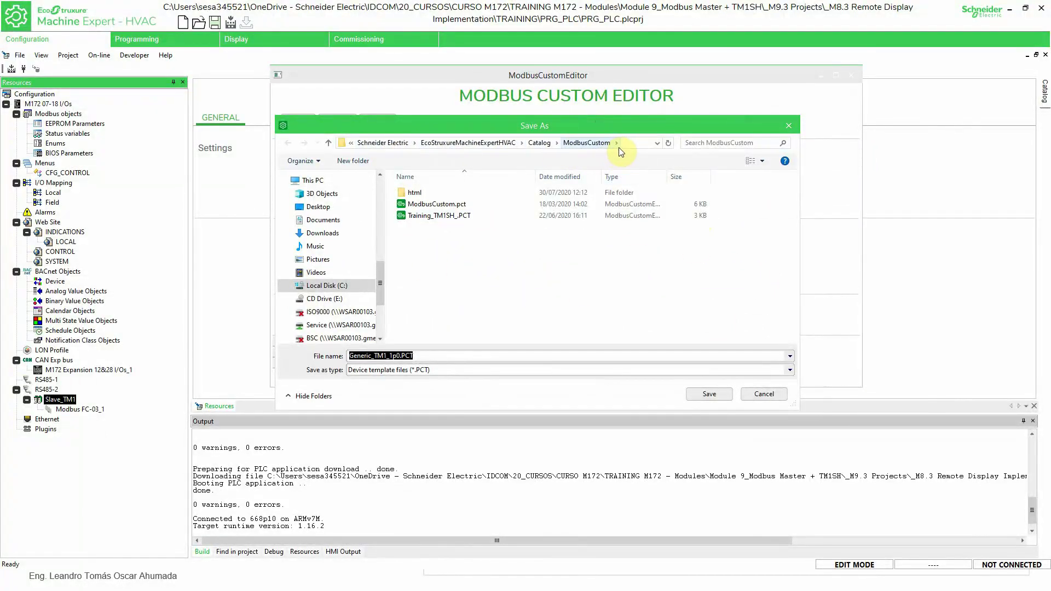
{"action": "left_click", "coordinate": [391, 357]}
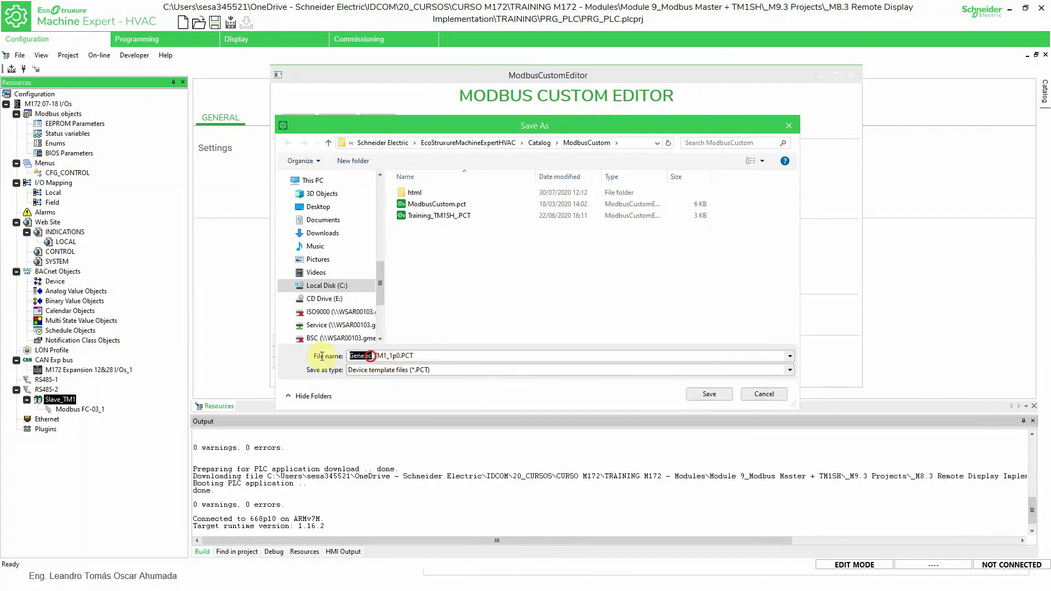
{"action": "type", "text": "Training_"}
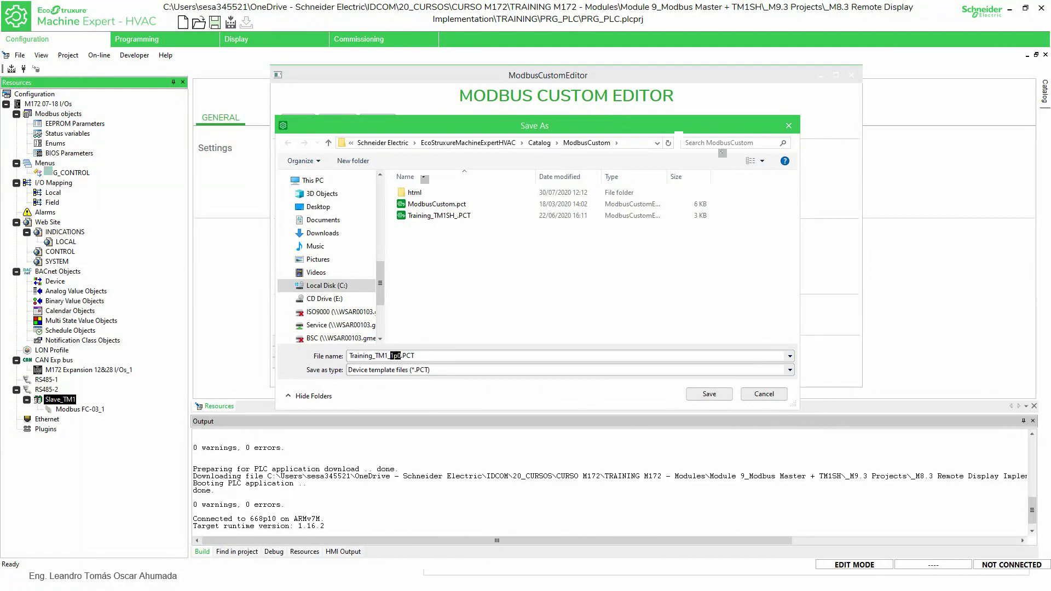
{"action": "type", "text": "TM1_TyH"}
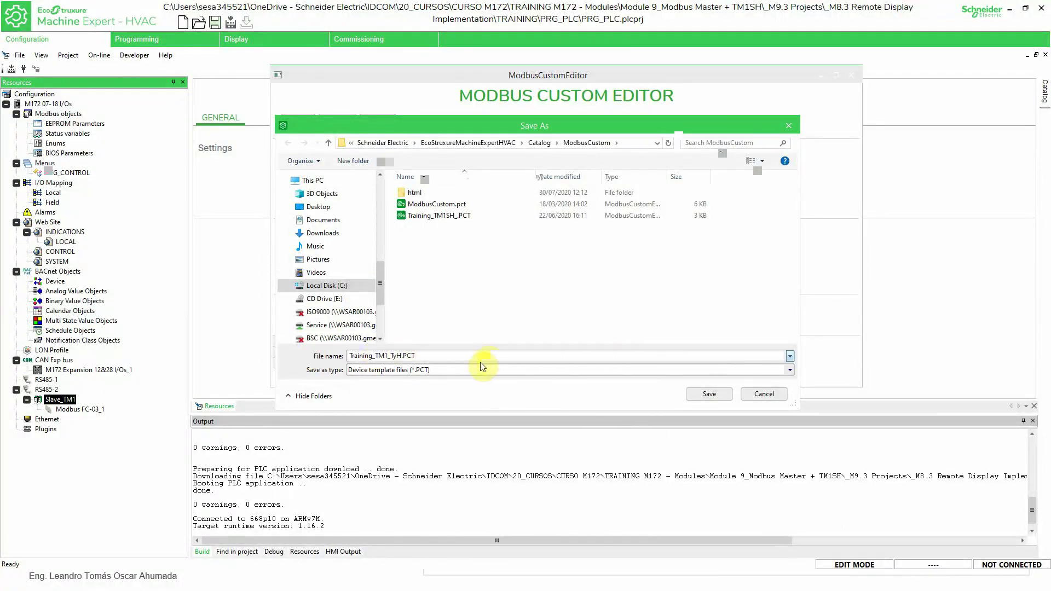
{"action": "left_click", "coordinate": [709, 395]}
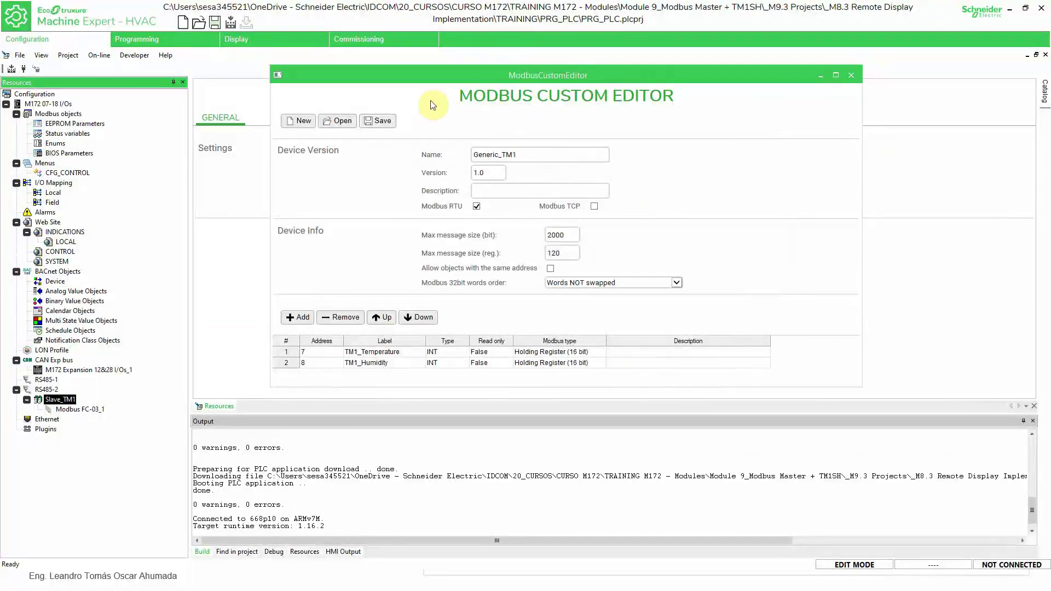
{"action": "left_click", "coordinate": [850, 76]}
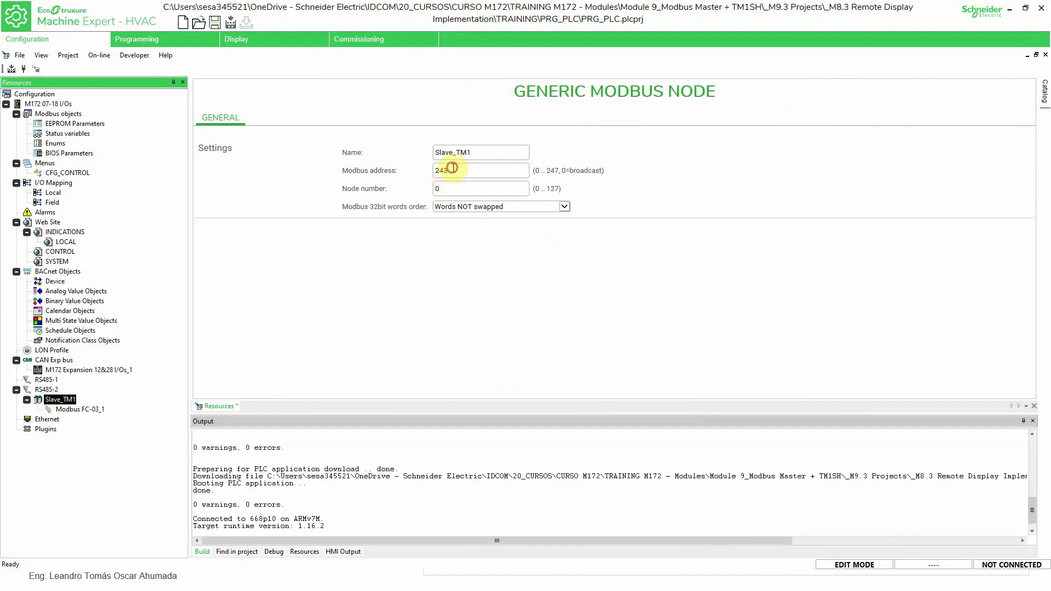
Set the Slave_TM1 node's Modbus address to 240 and its node number to 1.
{"action": "left_click_drag", "start_coordinate": [451, 170], "coordinate": [440, 170]}
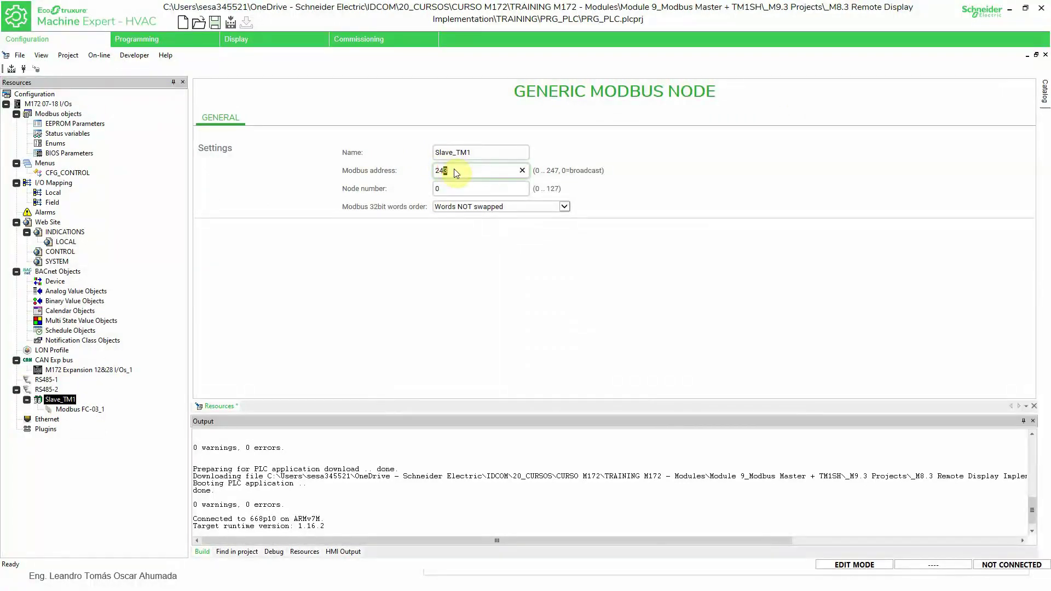
{"action": "left_click", "coordinate": [437, 259]}
{"action": "left_click", "coordinate": [445, 188]}
{"action": "type", "text": "1"}
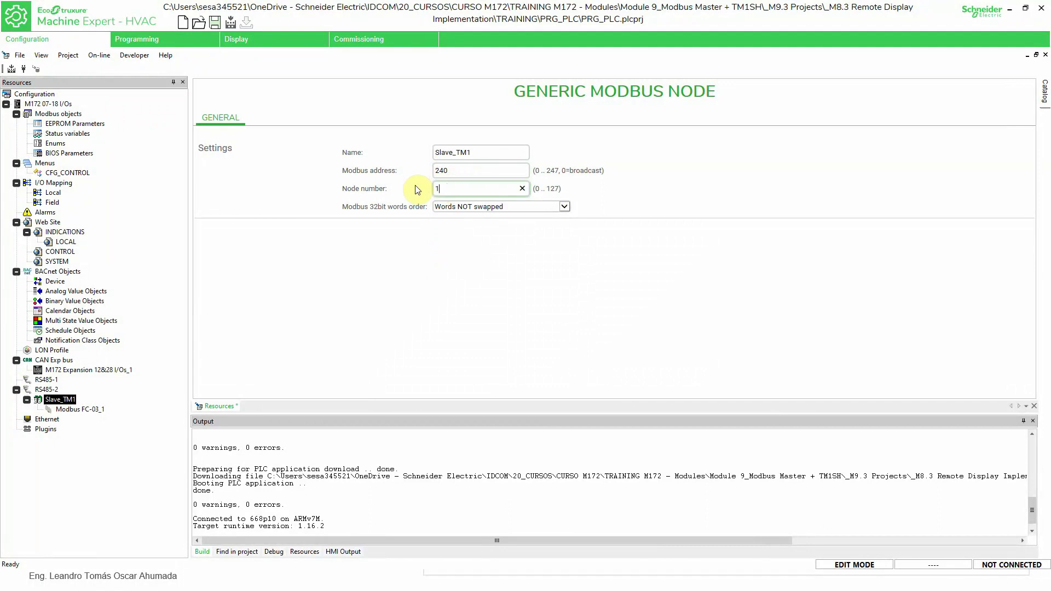
{"action": "left_click", "coordinate": [391, 261]}
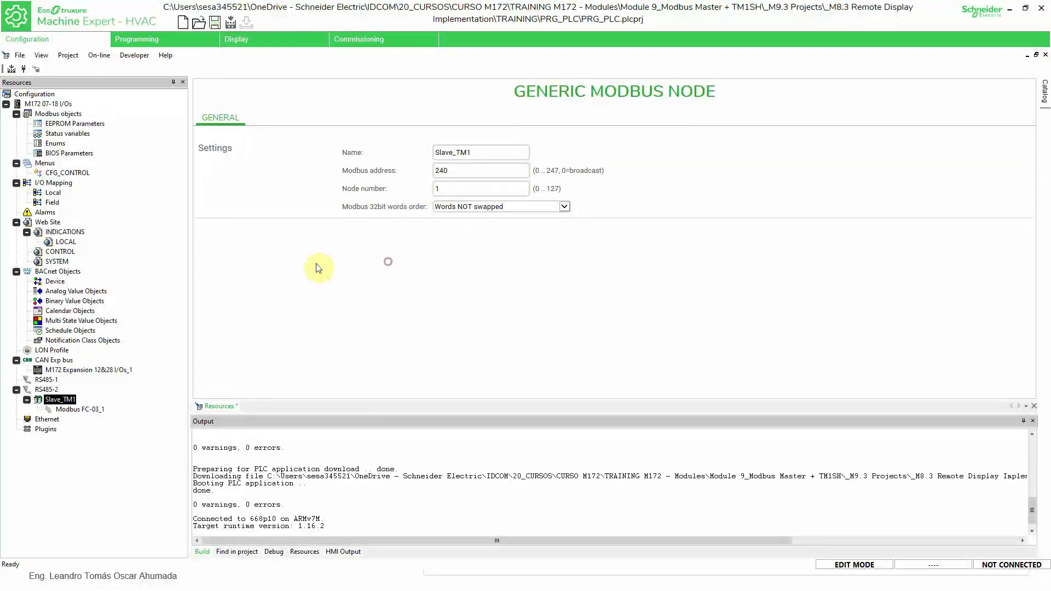
Add the Generic_TM1 device from the device catalog to the RS485-2 port.
{"action": "right_click", "coordinate": [47, 391]}
{"action": "left_click", "coordinate": [74, 397]}
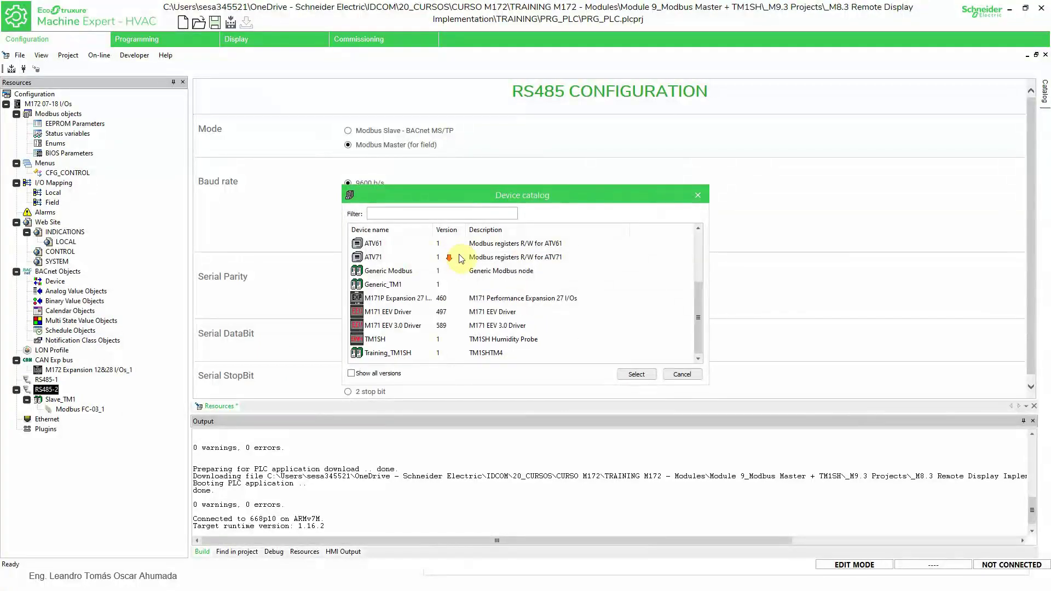
{"action": "left_click", "coordinate": [394, 286]}
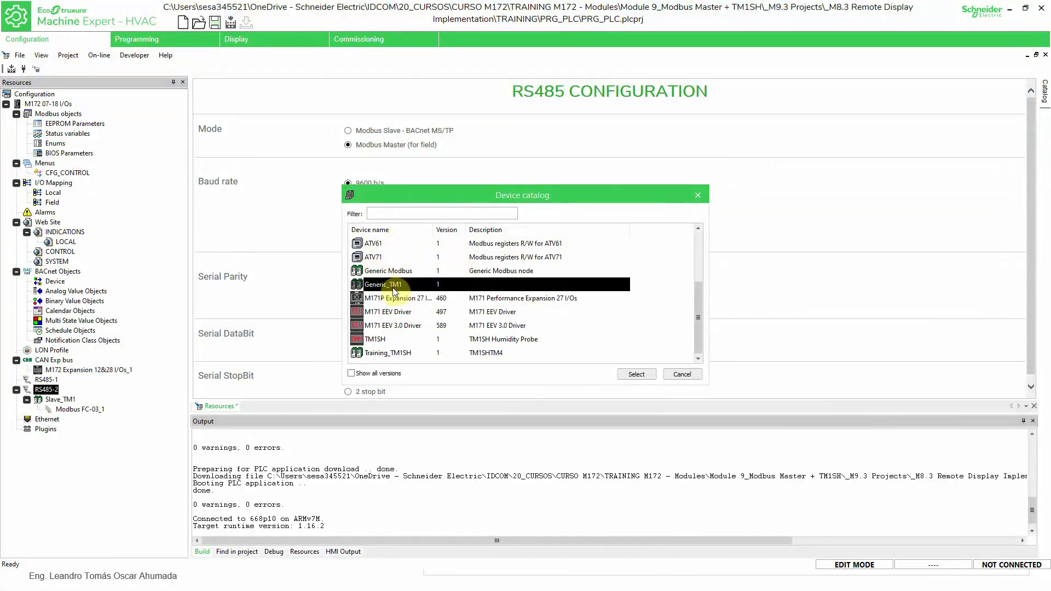
{"action": "left_click_drag", "start_coordinate": [517, 198], "coordinate": [496, 136]}
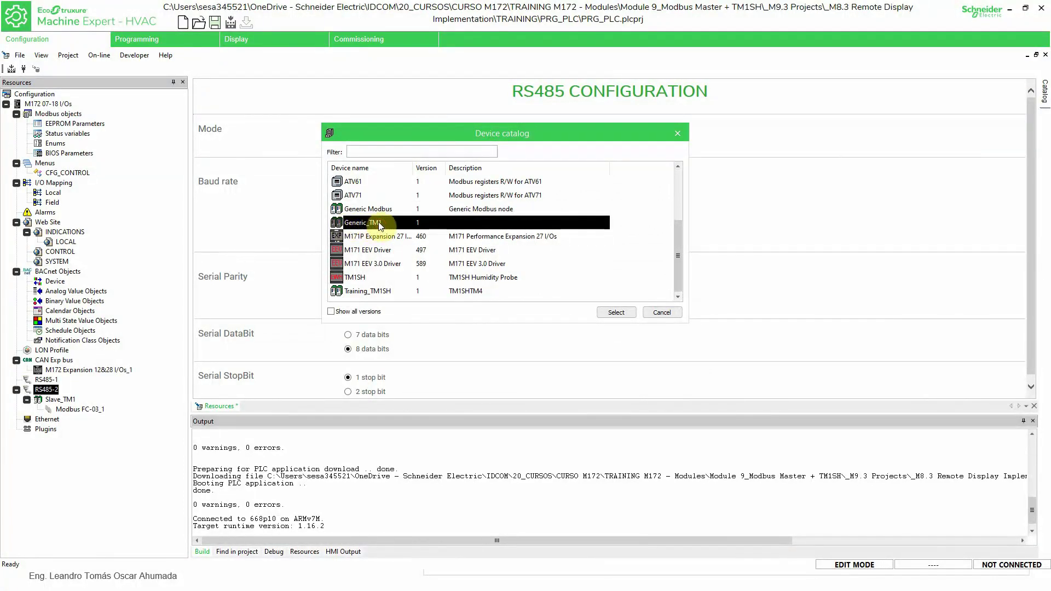
{"action": "left_click", "coordinate": [615, 315]}
Set the Modbus address of the Generic_TM1 device on RS485-2 to 243.
{"action": "left_click", "coordinate": [66, 419]}
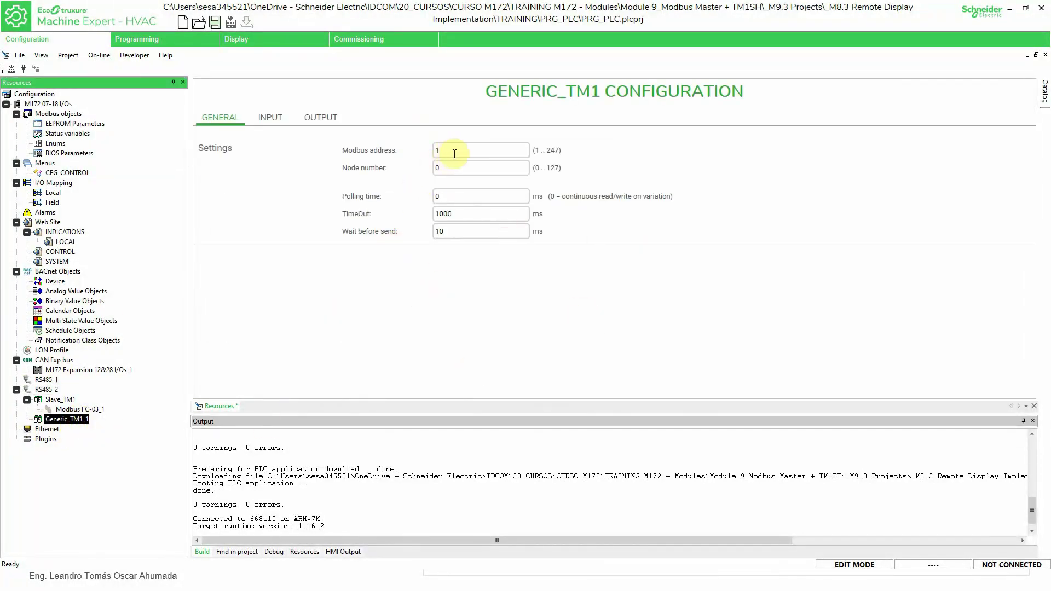
{"action": "left_click", "coordinate": [458, 150]}
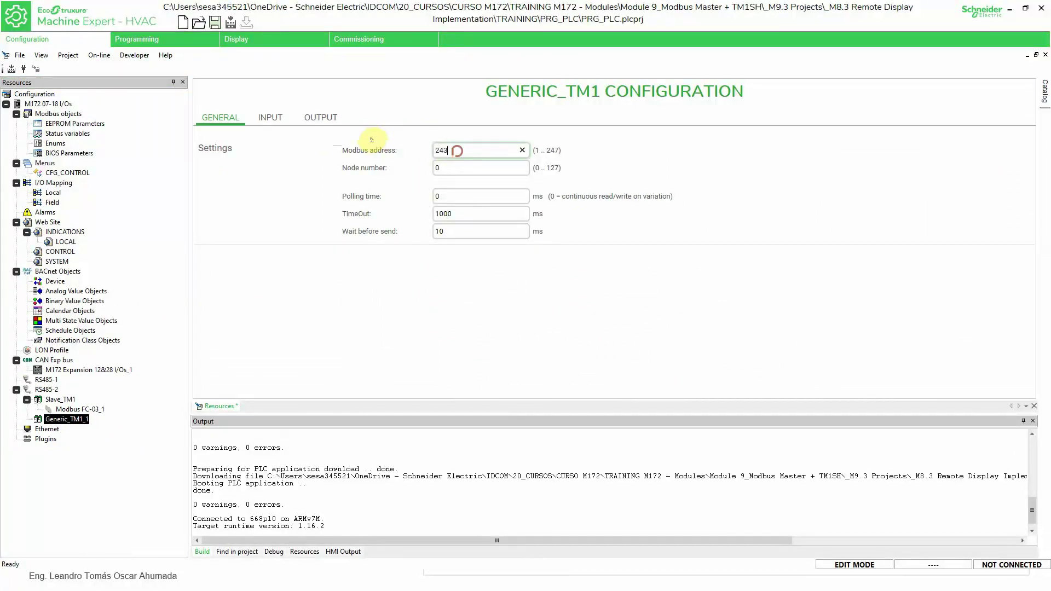
{"action": "type", "text": "243"}
{"action": "left_click", "coordinate": [381, 296]}
{"action": "left_click", "coordinate": [446, 168]}
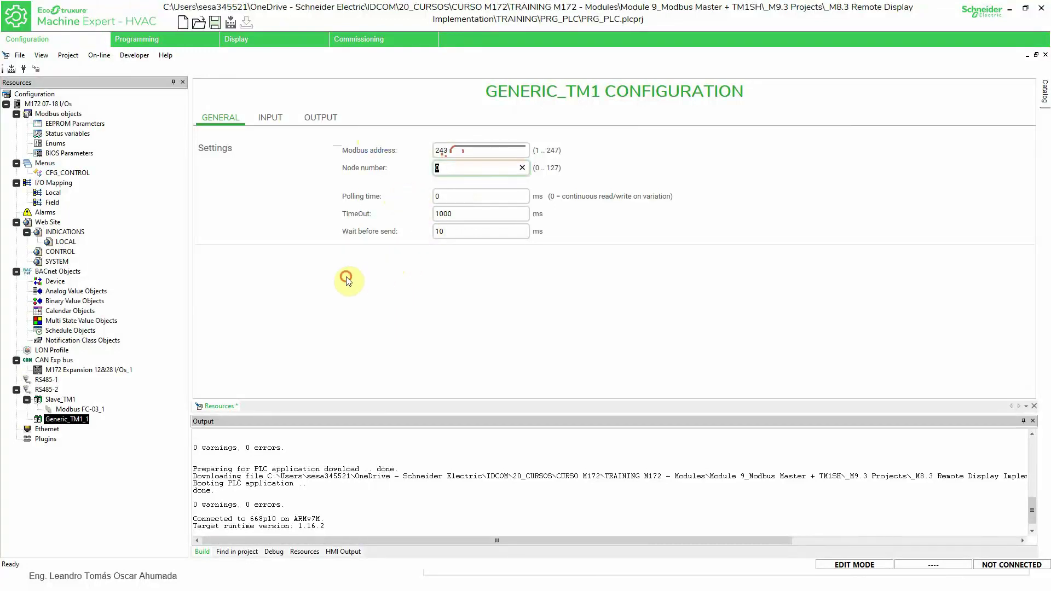
Add the TM1_Temperature and TM1_Humidity parameters as inputs of the Generic_TM1 device.
{"action": "left_click", "coordinate": [271, 117]}
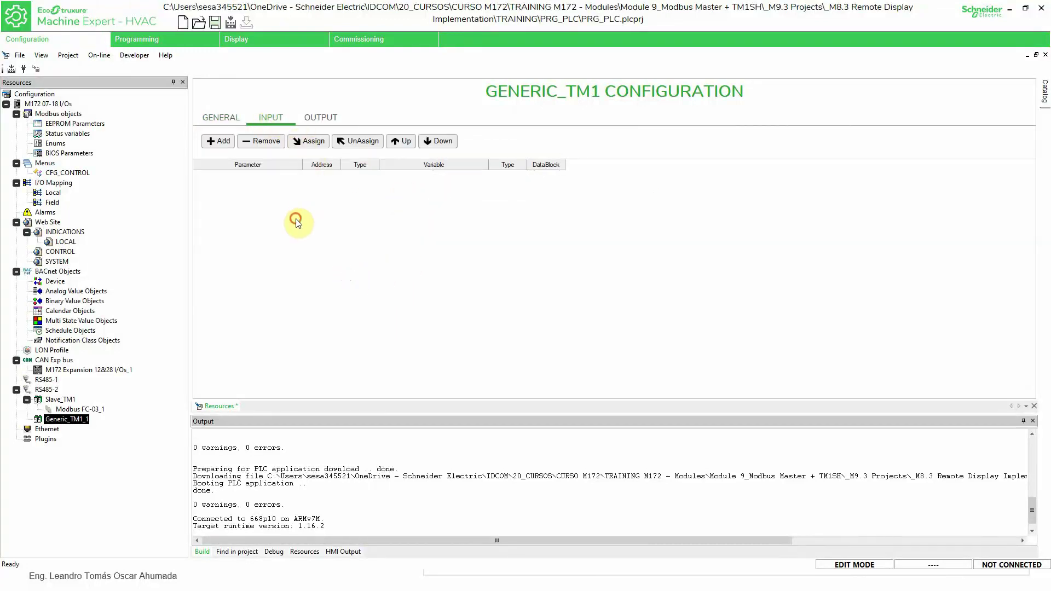
{"action": "left_click", "coordinate": [218, 141]}
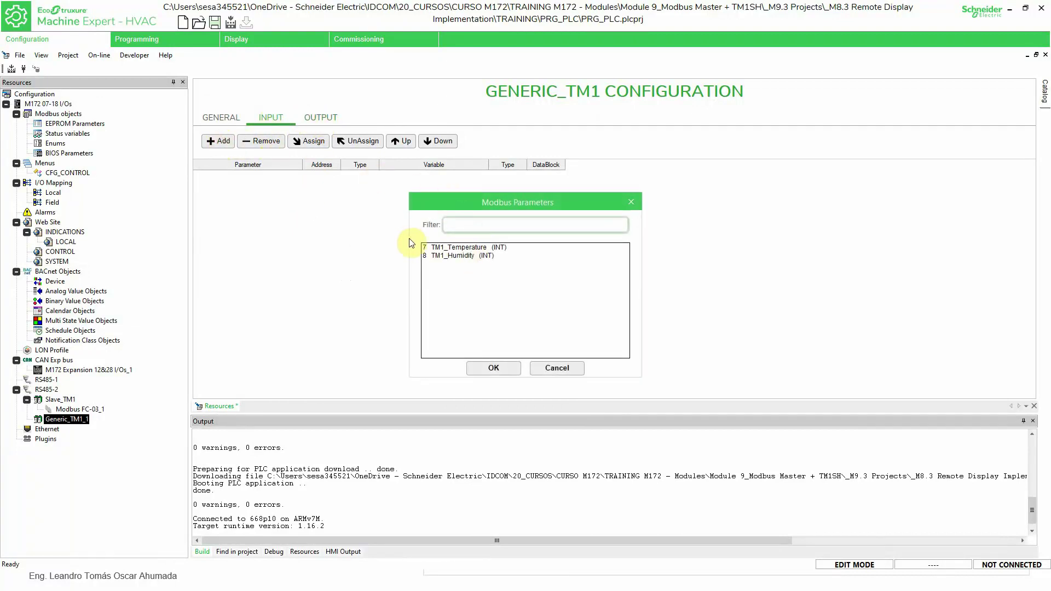
{"action": "left_click", "coordinate": [464, 247]}
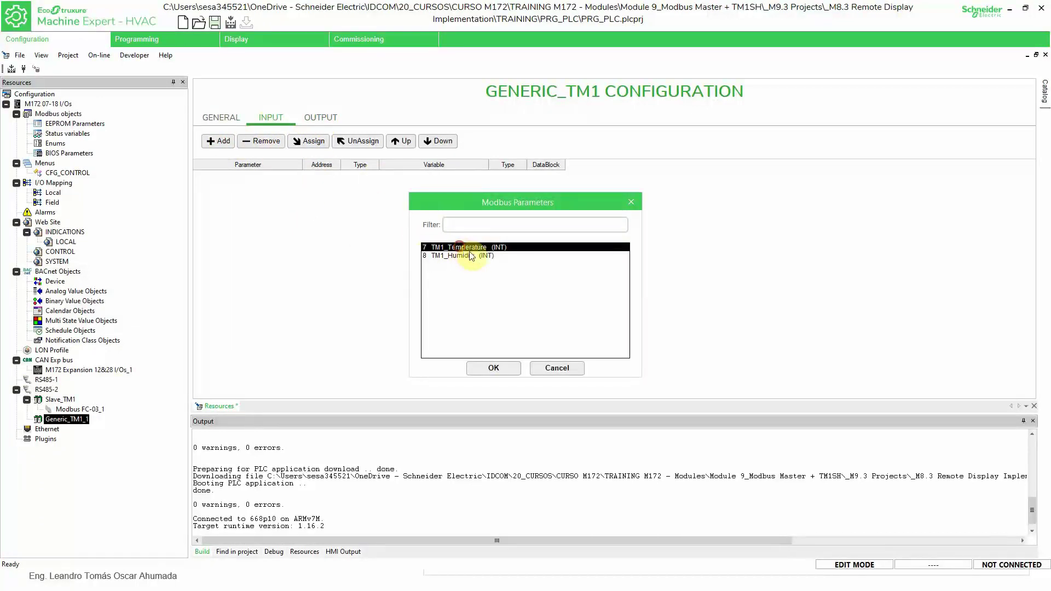
{"action": "left_click", "coordinate": [489, 370]}
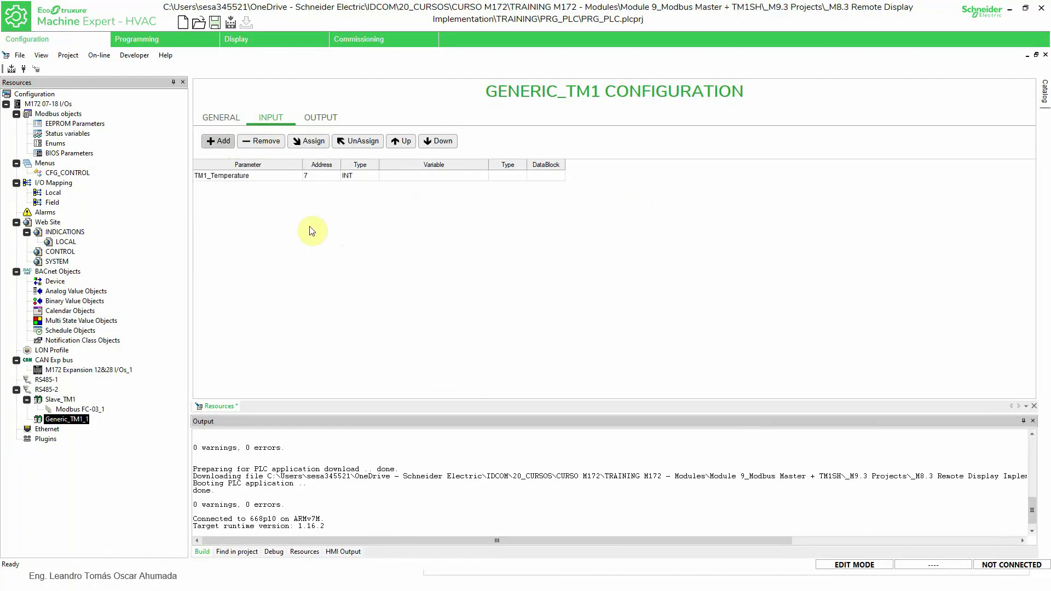
{"action": "left_click", "coordinate": [221, 141]}
{"action": "left_click", "coordinate": [459, 255]}
{"action": "left_click", "coordinate": [493, 368]}
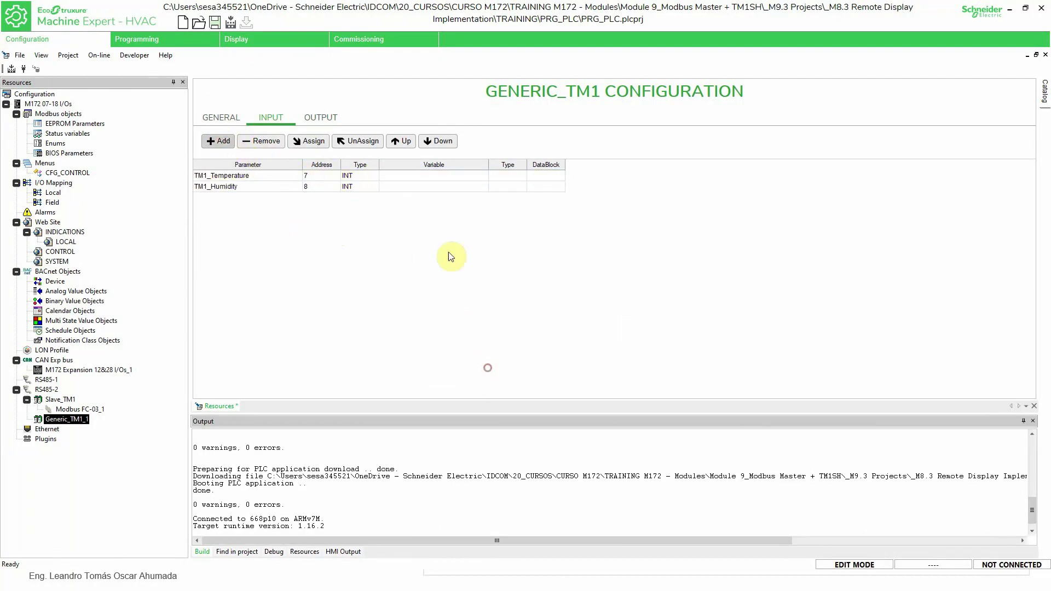
Assign the PLC variable iIND_TM1_T to the TM1_Temperature input parameter.
{"action": "left_click", "coordinate": [469, 174]}
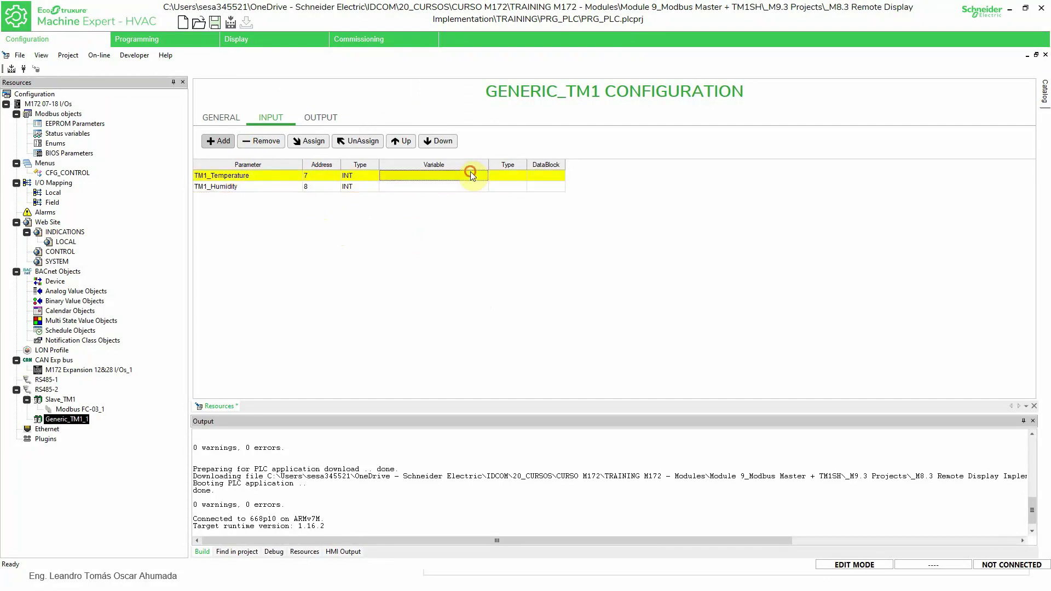
{"action": "left_click", "coordinate": [309, 144]}
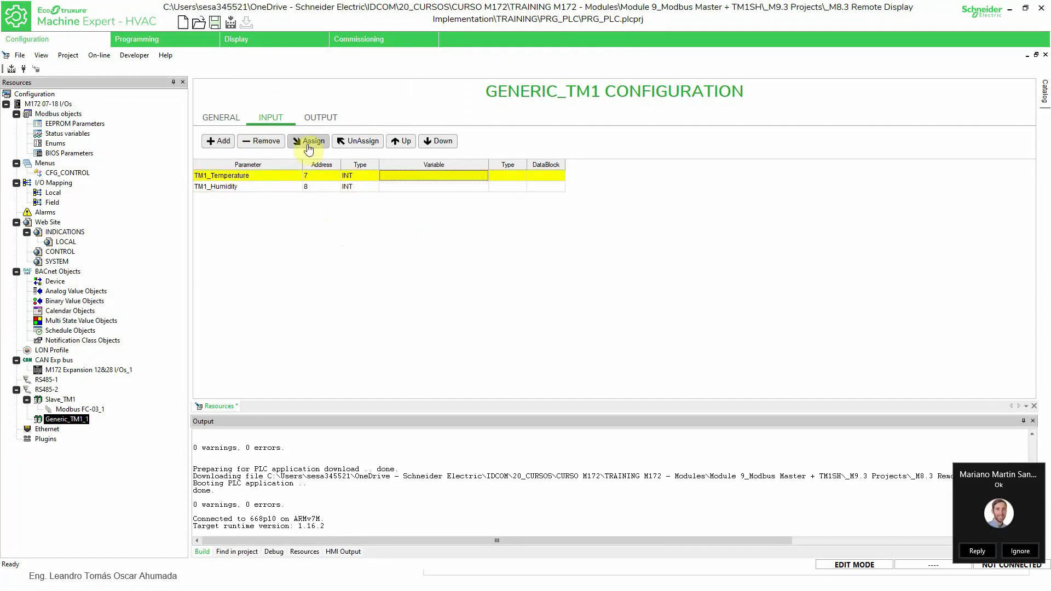
{"action": "left_click", "coordinate": [990, 556]}
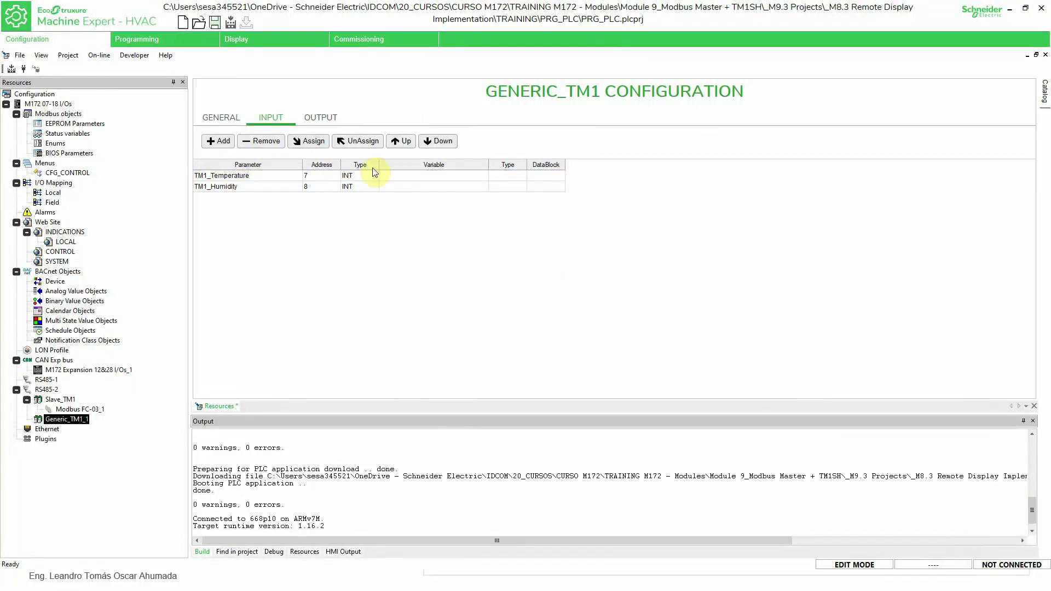
{"action": "left_click", "coordinate": [412, 185]}
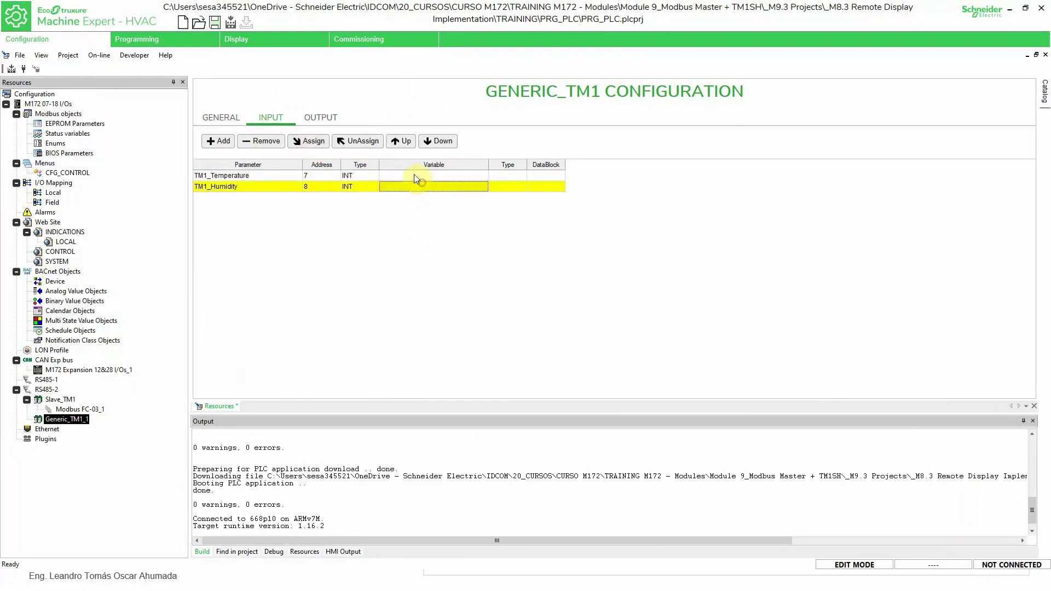
{"action": "left_click", "coordinate": [414, 174]}
{"action": "left_click", "coordinate": [317, 146]}
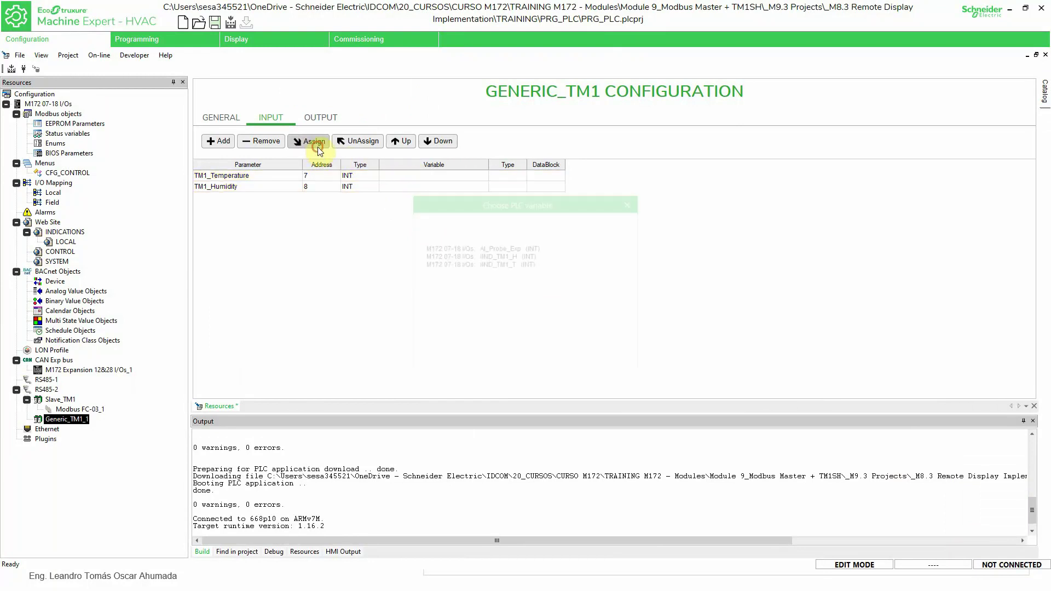
{"action": "left_click", "coordinate": [515, 264]}
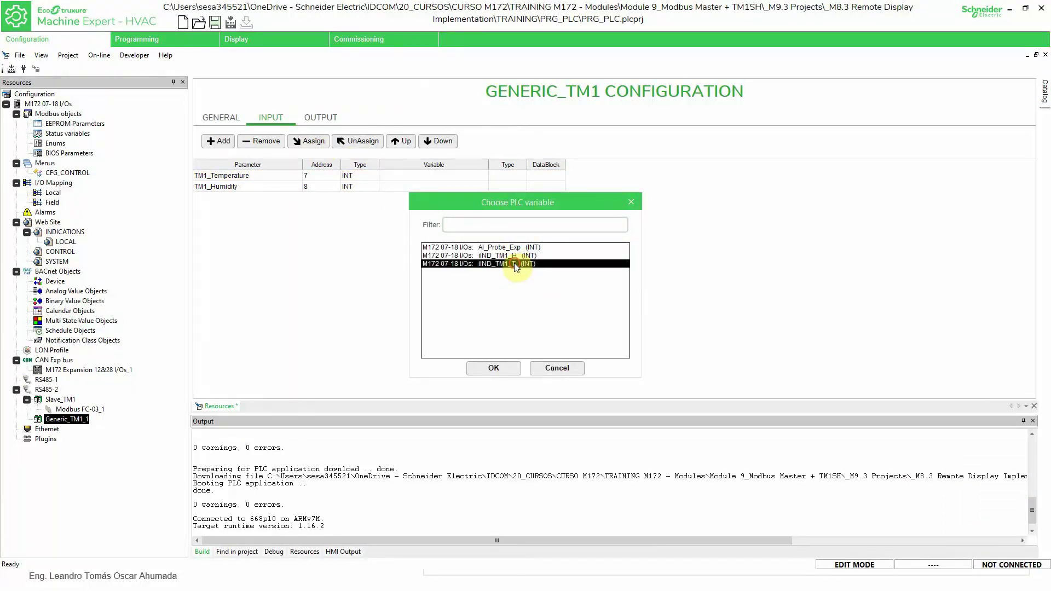
{"action": "left_click", "coordinate": [510, 368]}
Assign the PLC variable iIND_TM1_H to the TM1_Humidity input parameter.
{"action": "left_click", "coordinate": [471, 186]}
{"action": "left_click", "coordinate": [307, 142]}
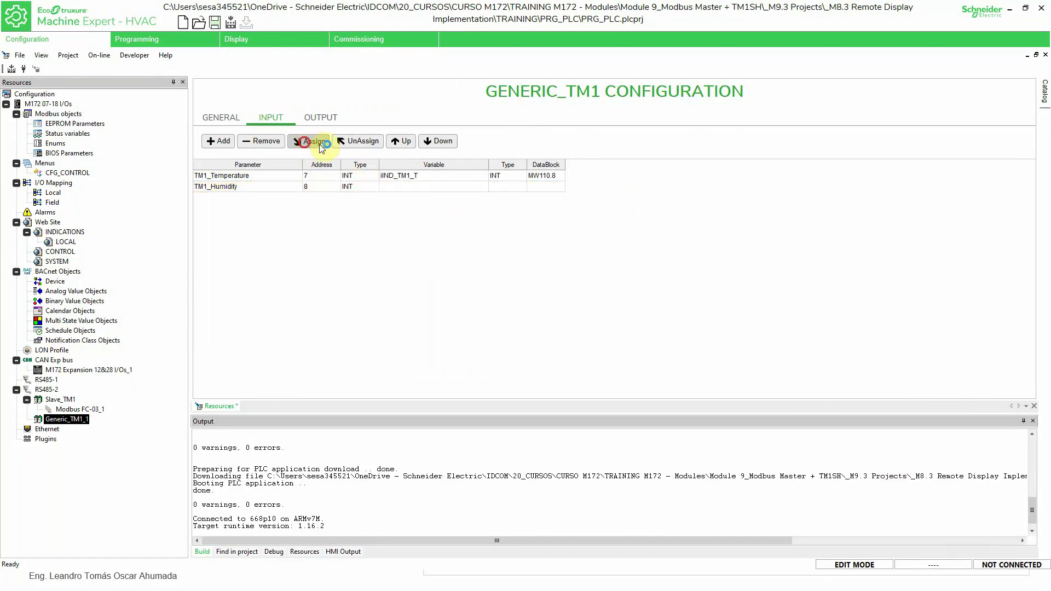
{"action": "left_click", "coordinate": [501, 256]}
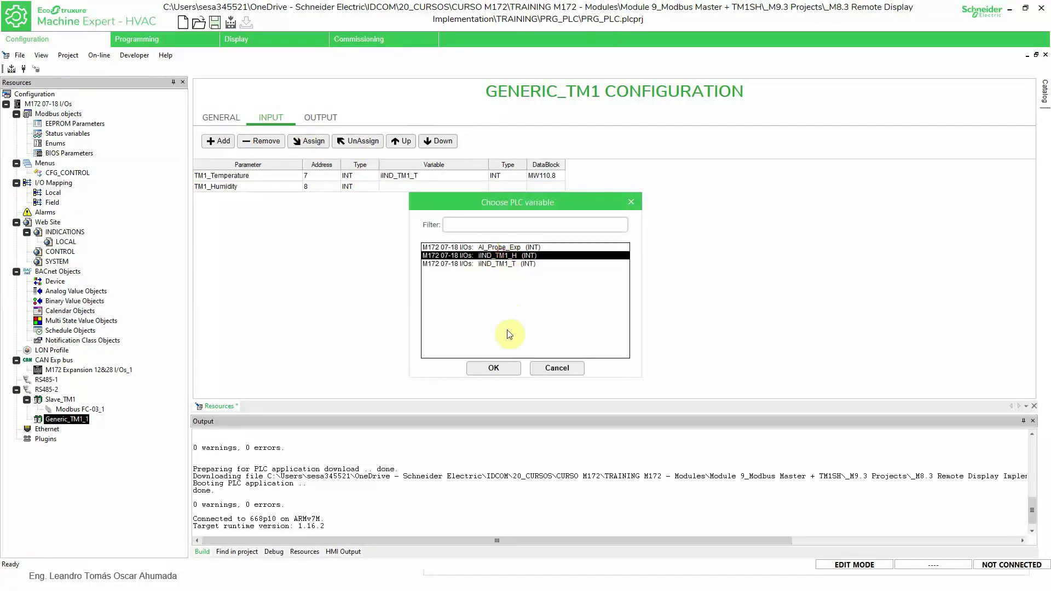
{"action": "left_click", "coordinate": [500, 370]}
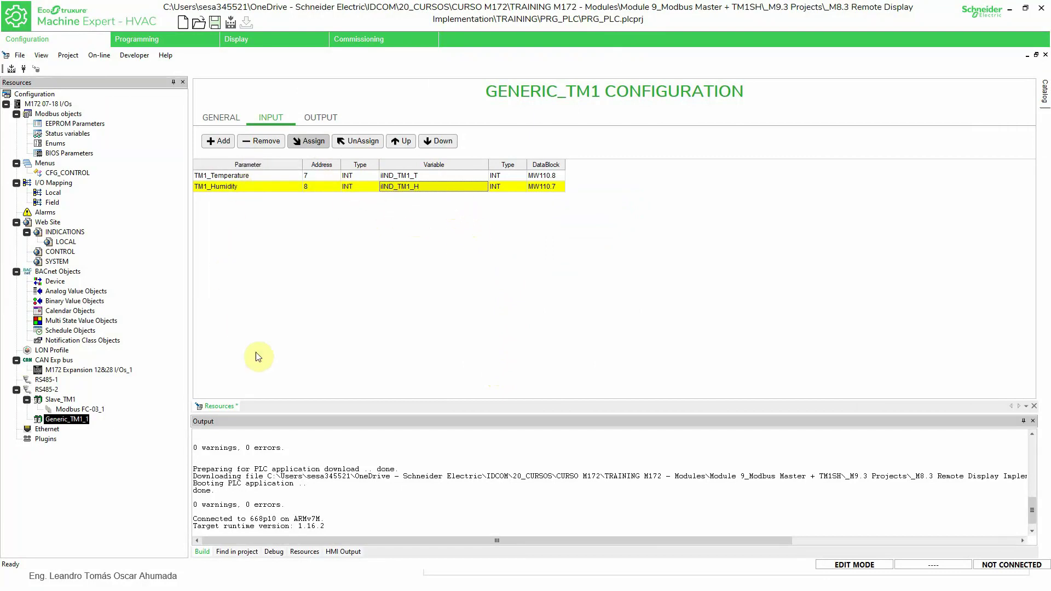
{"action": "left_click", "coordinate": [305, 296]}
Review the general settings of the Slave_TM1 node and its Modbus FC-03_1 read request.
{"action": "left_click", "coordinate": [77, 409]}
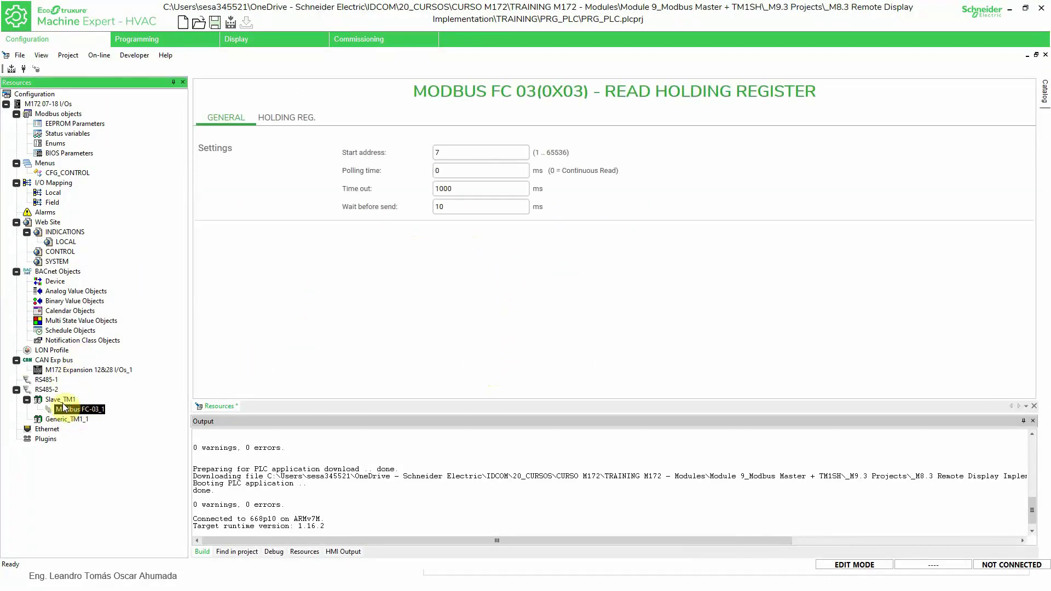
{"action": "left_click", "coordinate": [60, 399]}
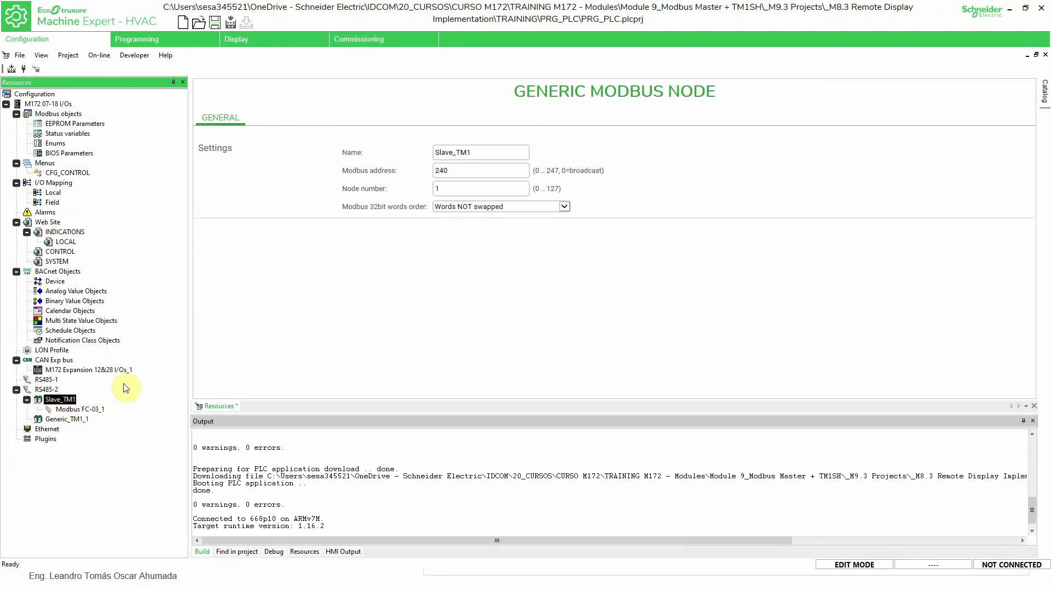
{"action": "left_click", "coordinate": [79, 409]}
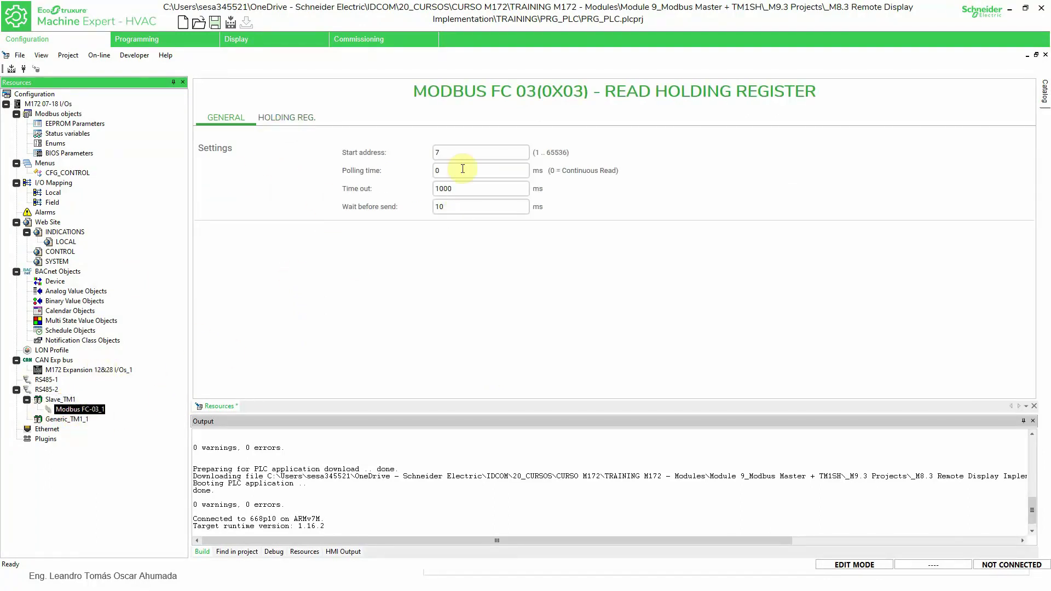
Check the holding registers of the Slave_TM1 read request and delete the Slave_TM1 node from RS485-2.
{"action": "left_click", "coordinate": [61, 399]}
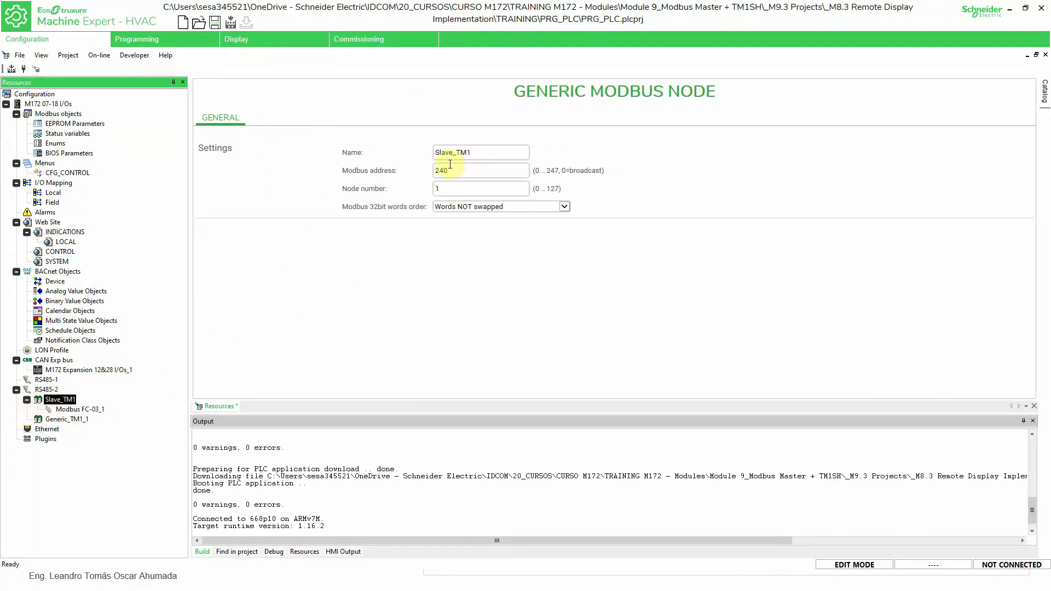
{"action": "left_click", "coordinate": [101, 410]}
{"action": "left_click", "coordinate": [287, 117]}
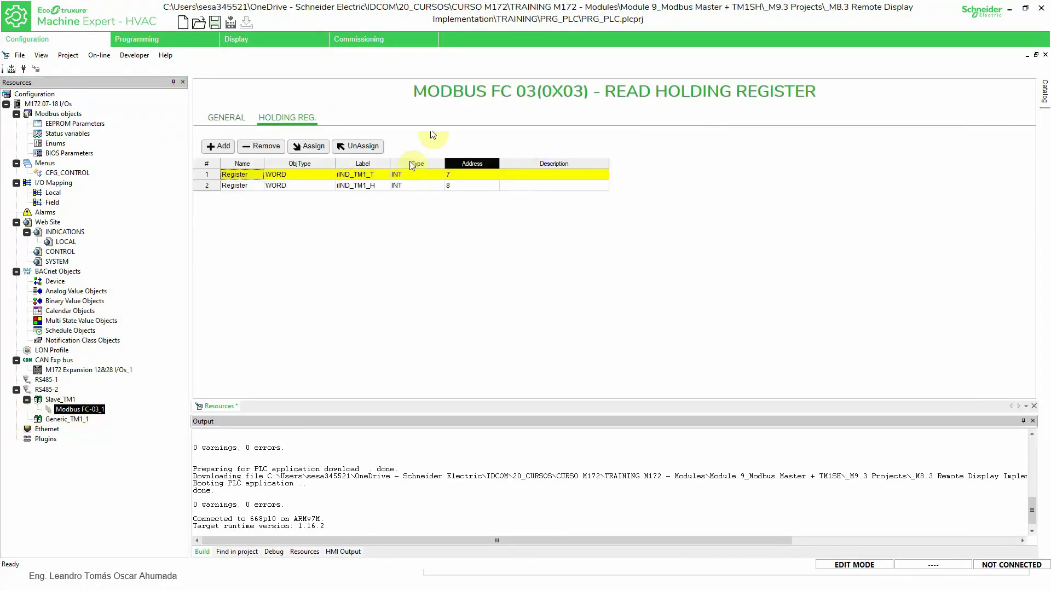
{"action": "right_click", "coordinate": [57, 401]}
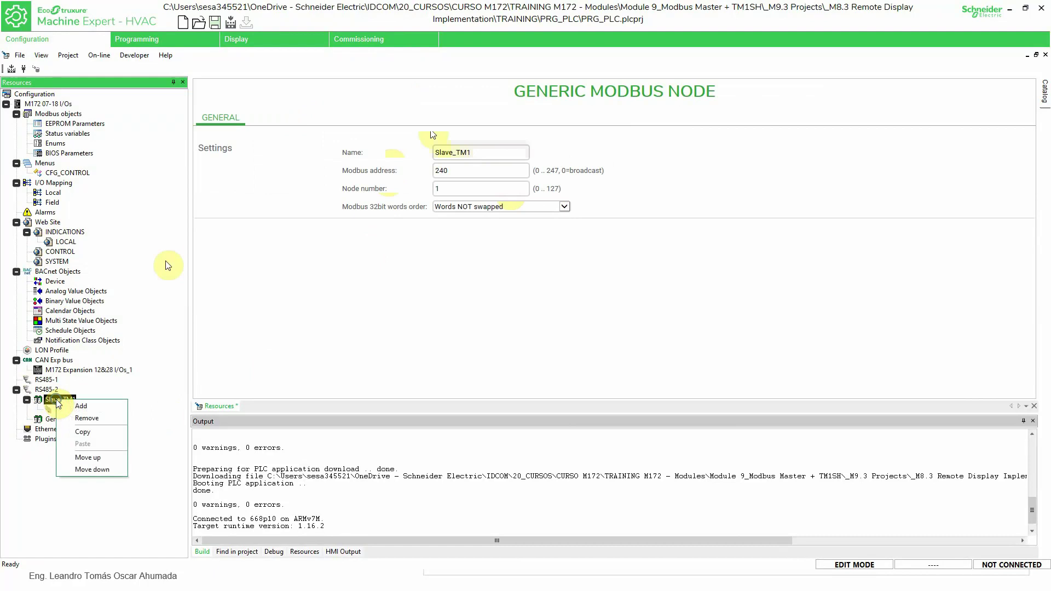
{"action": "left_click", "coordinate": [89, 423]}
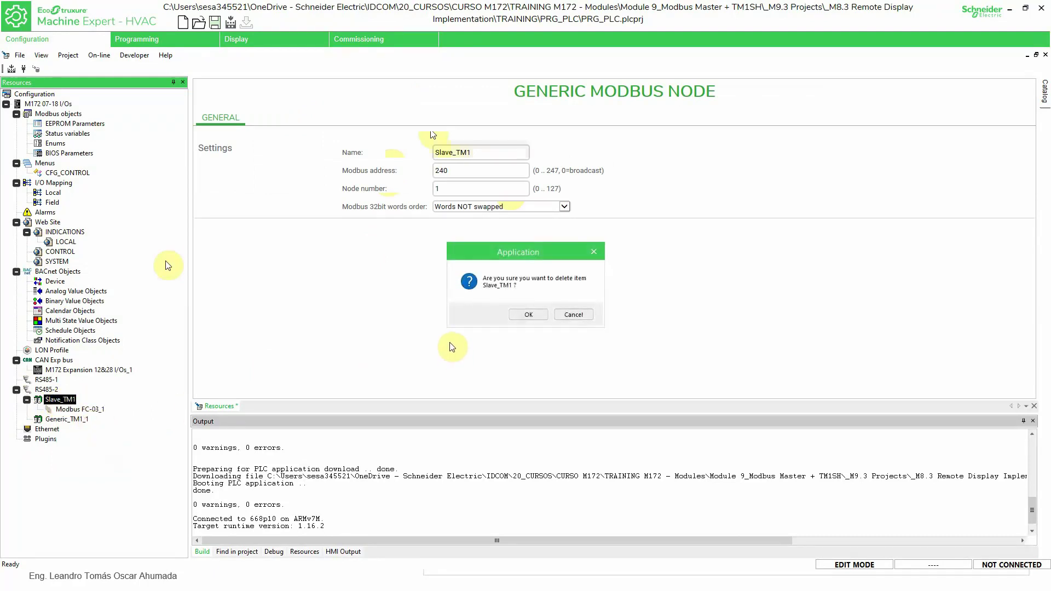
{"action": "left_click", "coordinate": [527, 314]}
Check the input assignments of Generic_TM1_1 and build the complete project.
{"action": "left_click", "coordinate": [63, 400]}
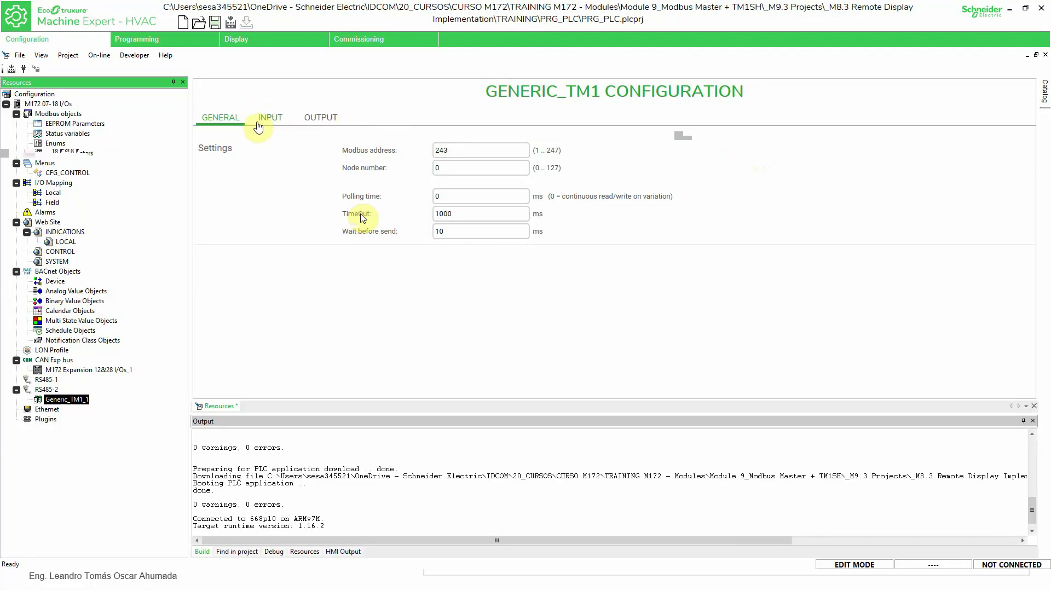
{"action": "left_click", "coordinate": [276, 116]}
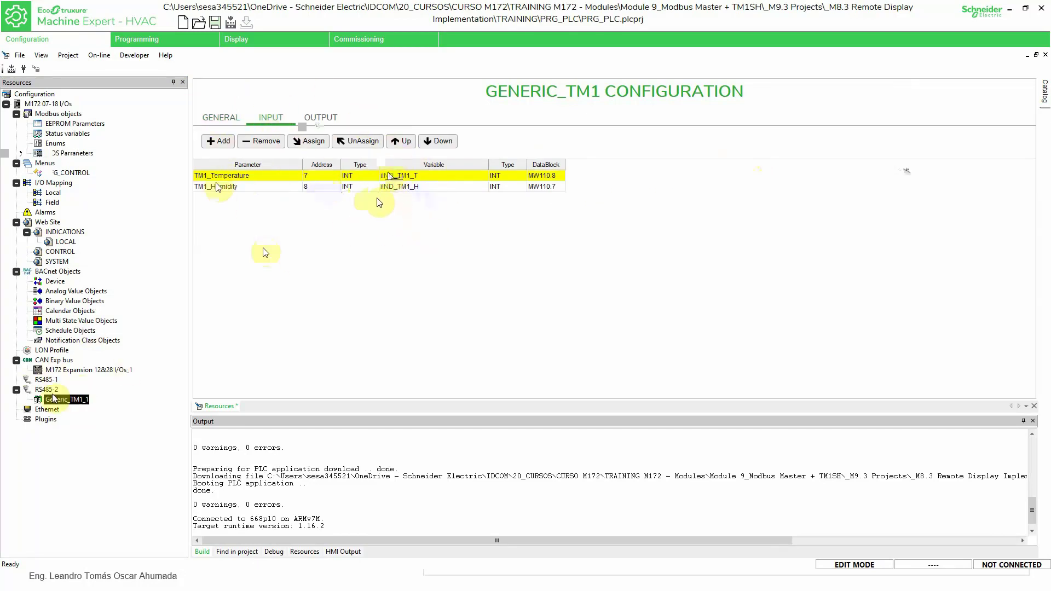
{"action": "left_click", "coordinate": [24, 72]}
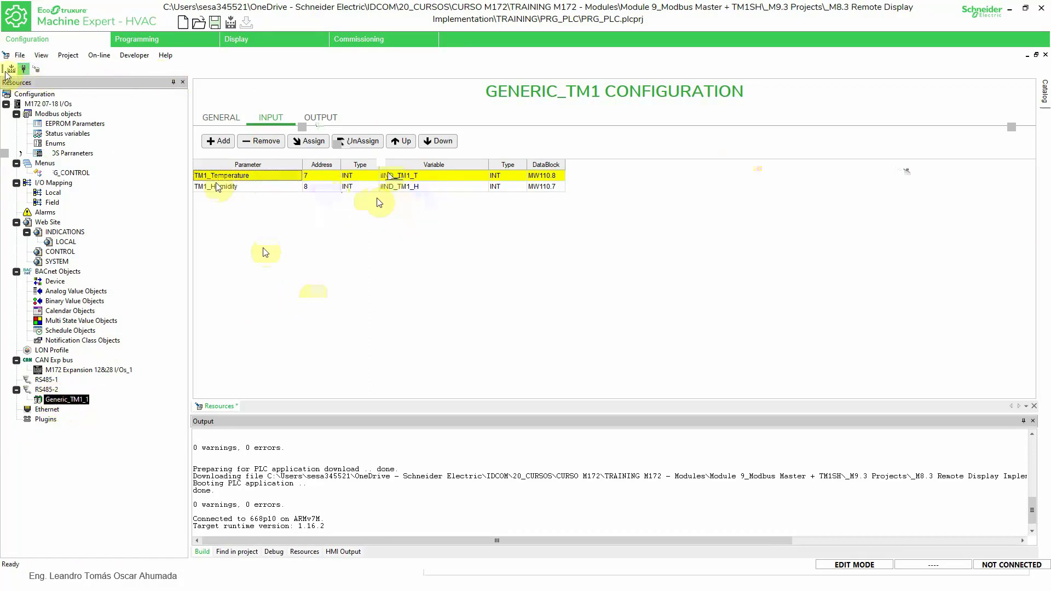
{"action": "left_click", "coordinate": [231, 23]}
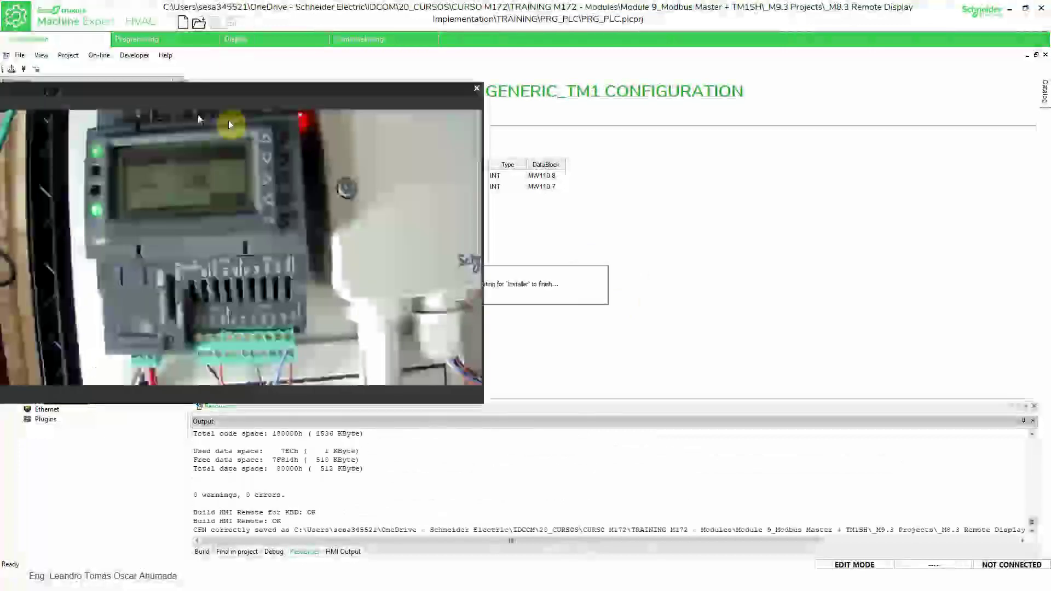
{"action": "left_click_drag", "start_coordinate": [228, 121], "coordinate": [587, 94]}
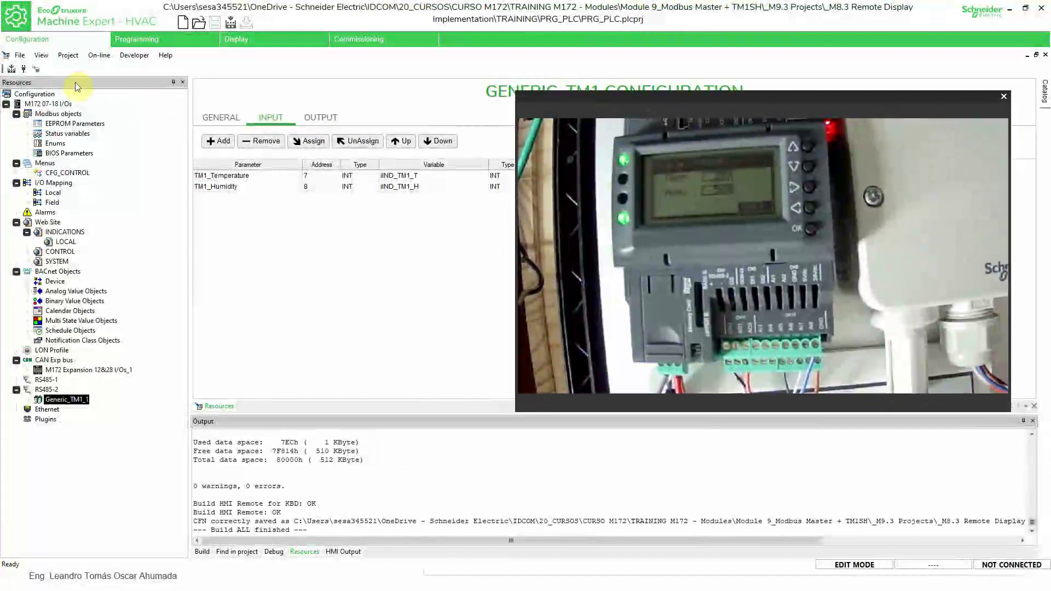
Connect to the M172 controller and download the PLC application, accepting the cold restart.
{"action": "left_click", "coordinate": [24, 68]}
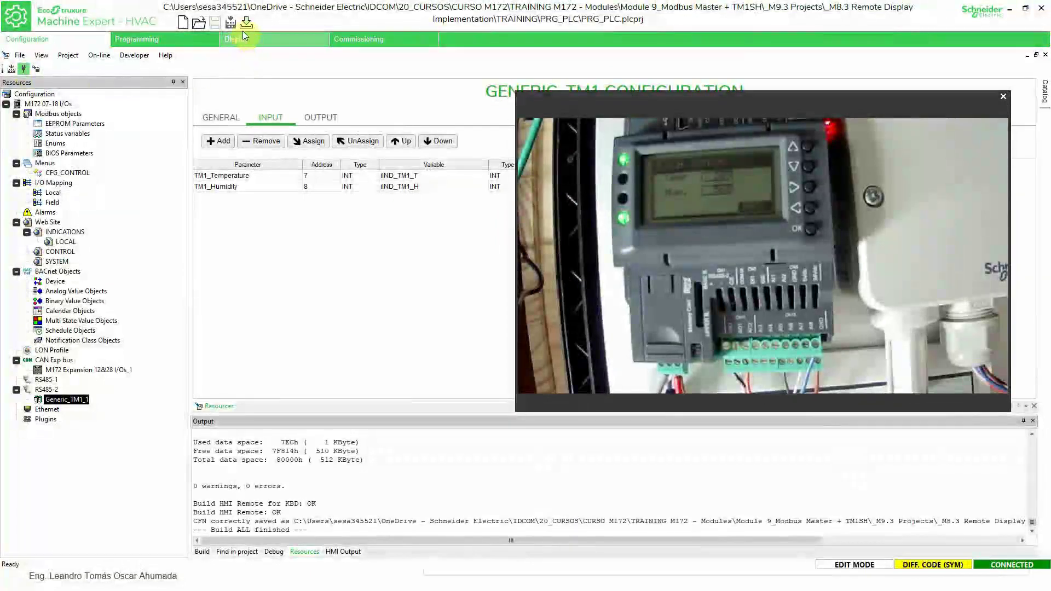
{"action": "left_click", "coordinate": [39, 68]}
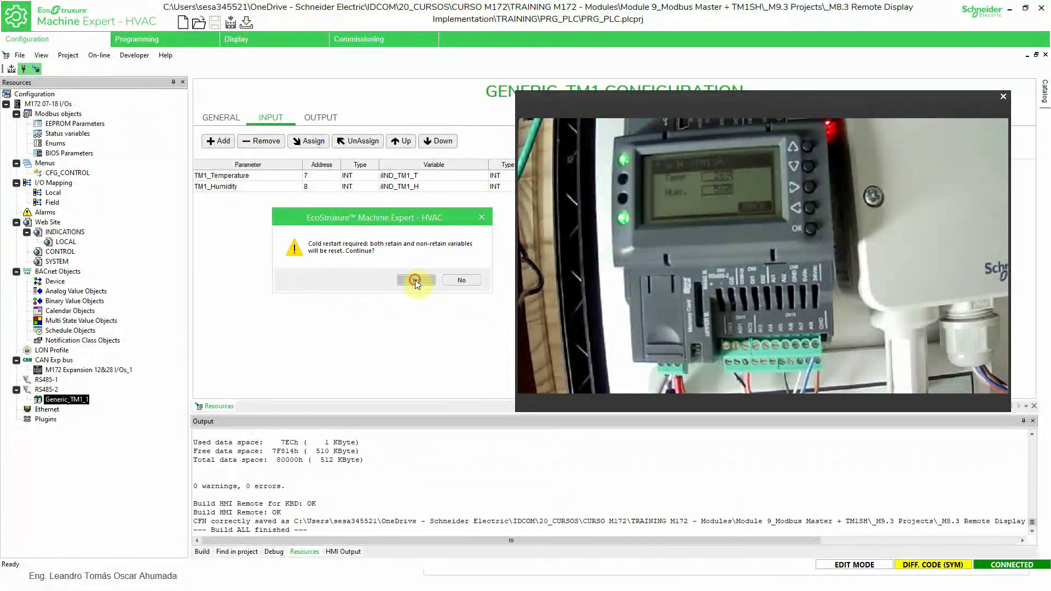
{"action": "left_click", "coordinate": [415, 280]}
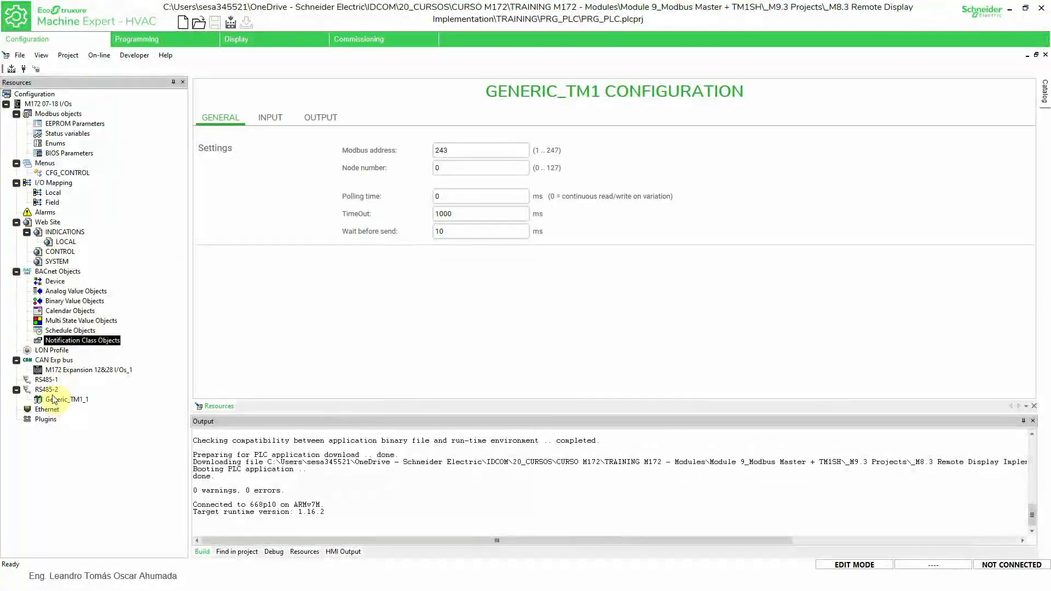
Add the predefined TM1SH Humidity Probe from the device catalog to the RS485-2 port.
{"action": "right_click", "coordinate": [47, 390]}
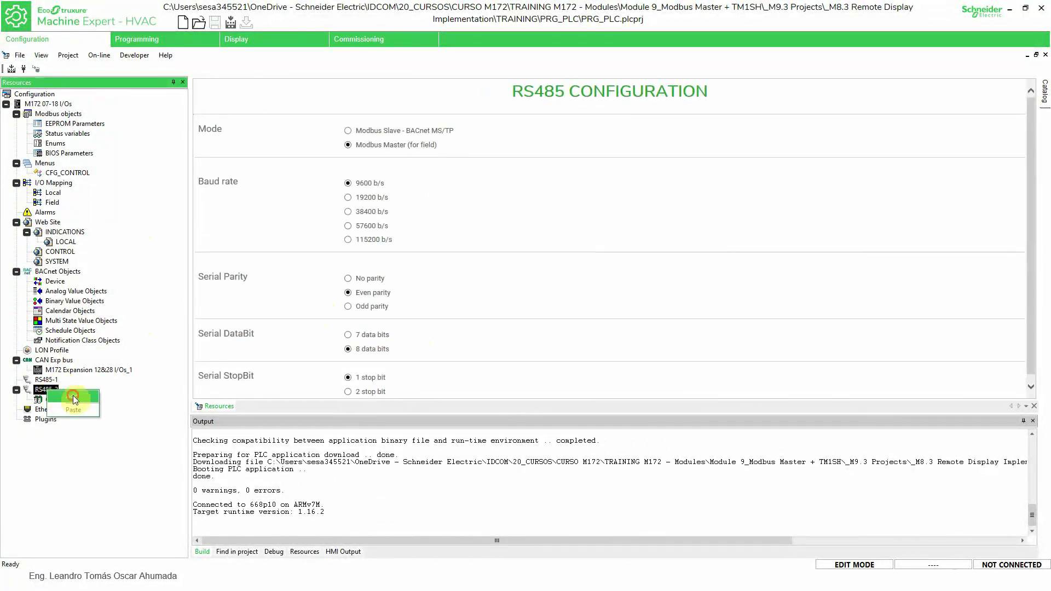
{"action": "left_click", "coordinate": [74, 396]}
{"action": "left_click_drag", "start_coordinate": [469, 189], "coordinate": [468, 113]}
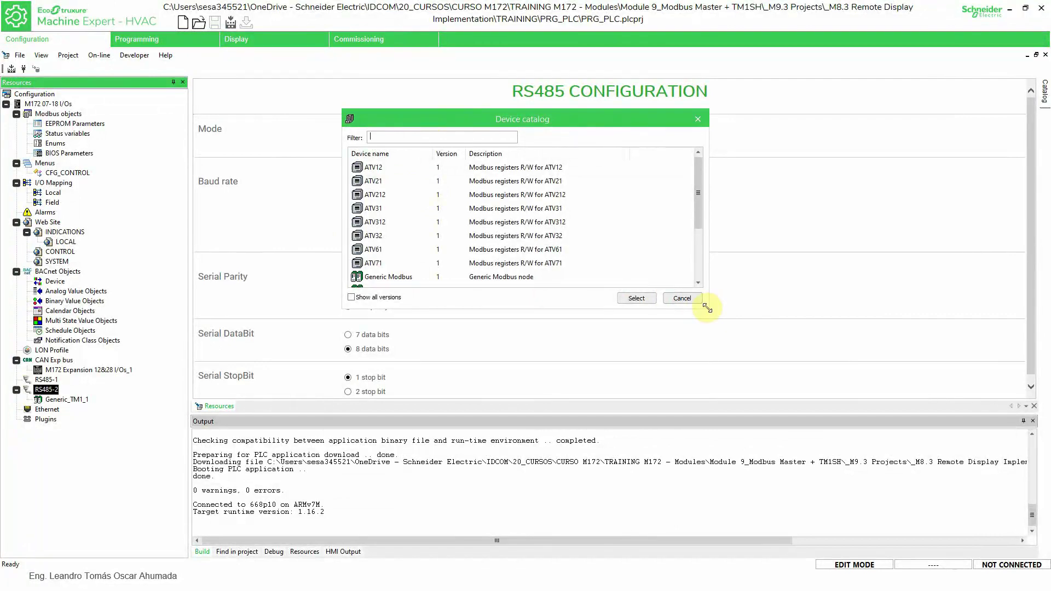
{"action": "left_click_drag", "start_coordinate": [707, 308], "coordinate": [848, 406]}
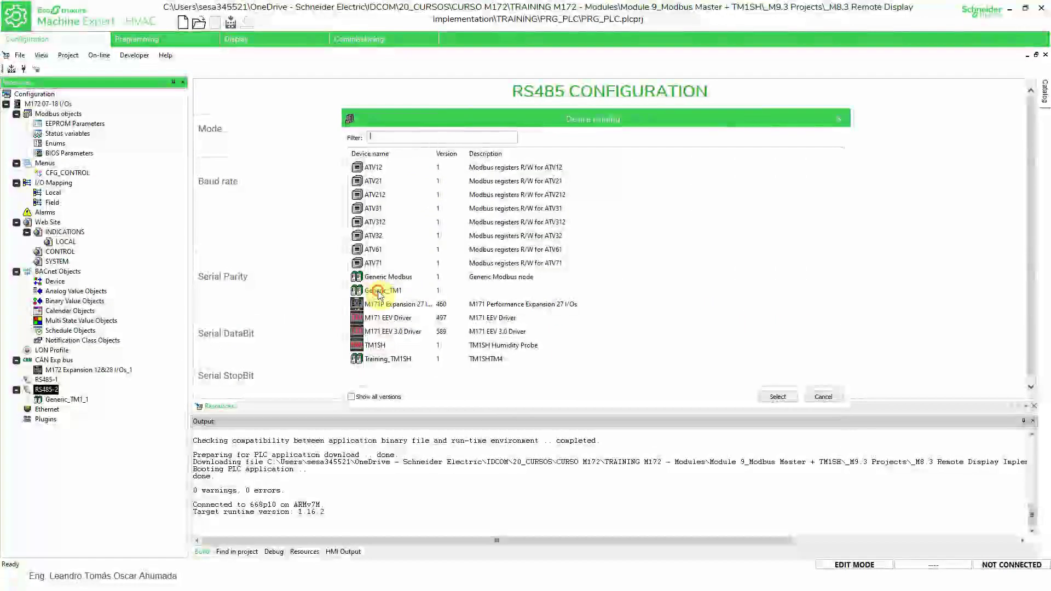
{"action": "left_click", "coordinate": [382, 290]}
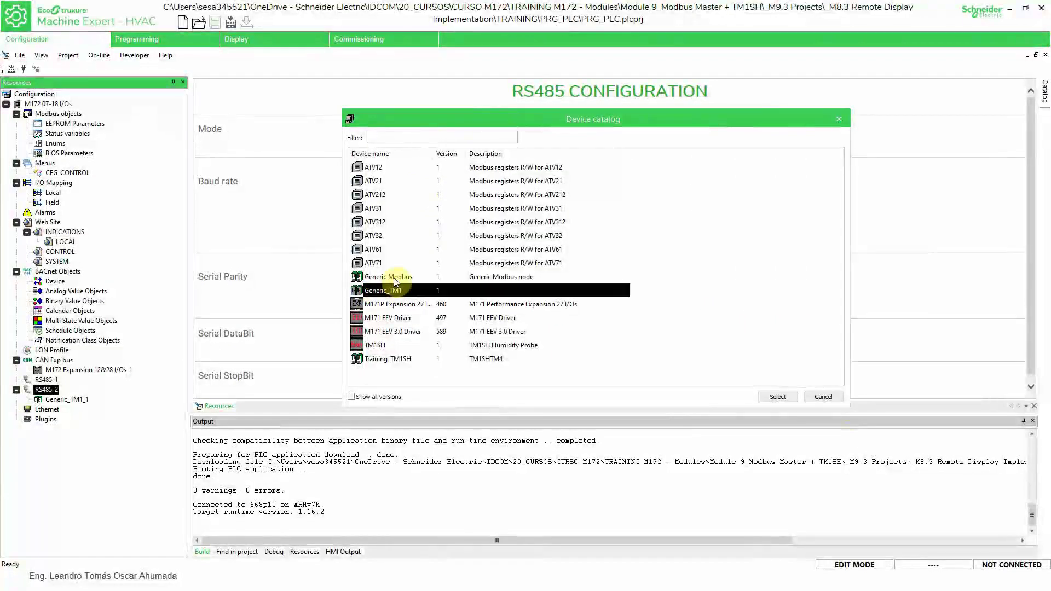
{"action": "left_click", "coordinate": [386, 360]}
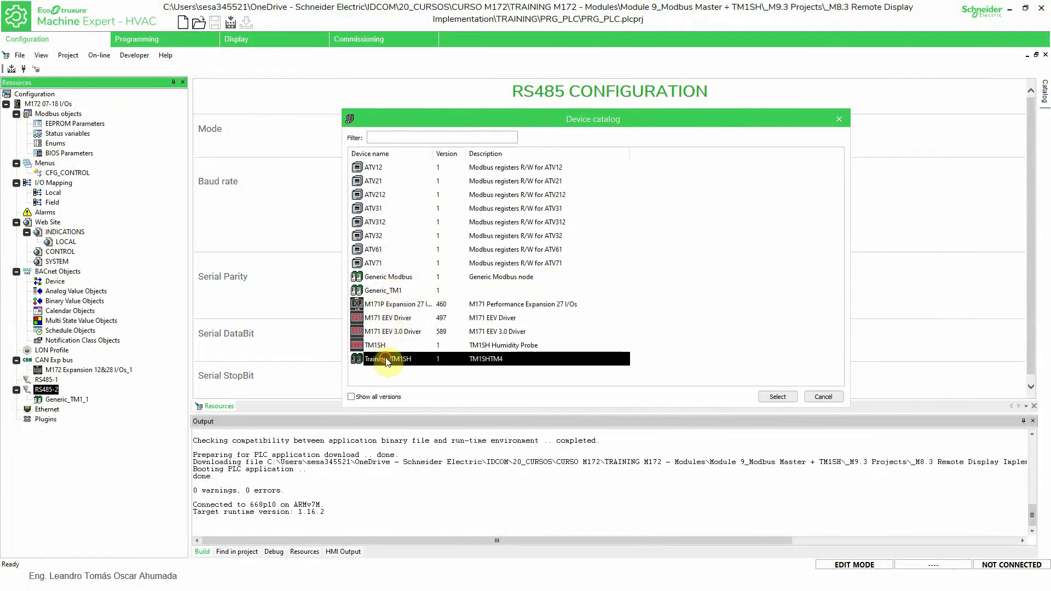
{"action": "left_click", "coordinate": [374, 263]}
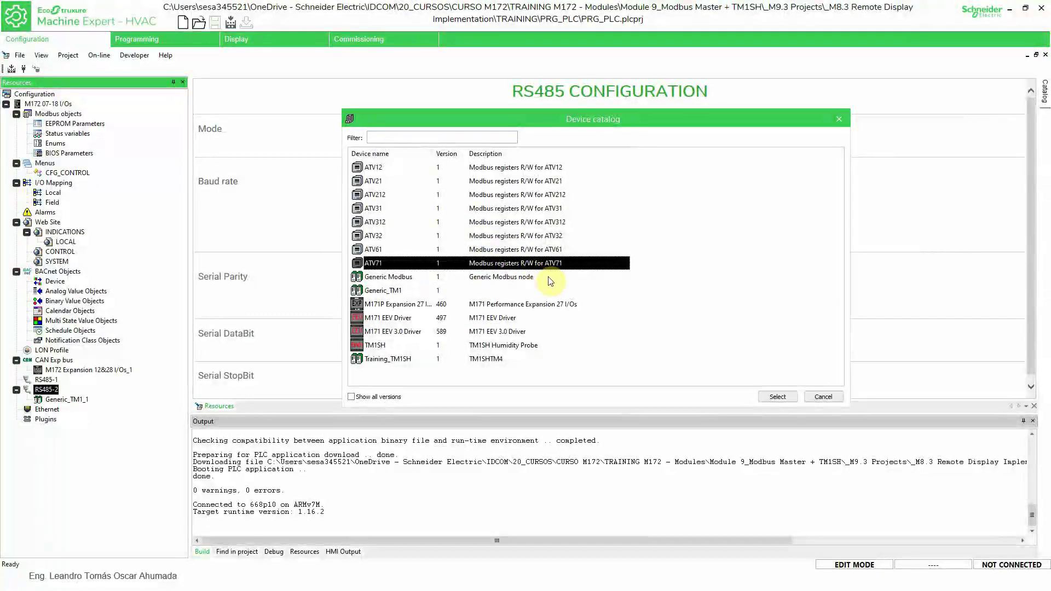
{"action": "left_click", "coordinate": [378, 346]}
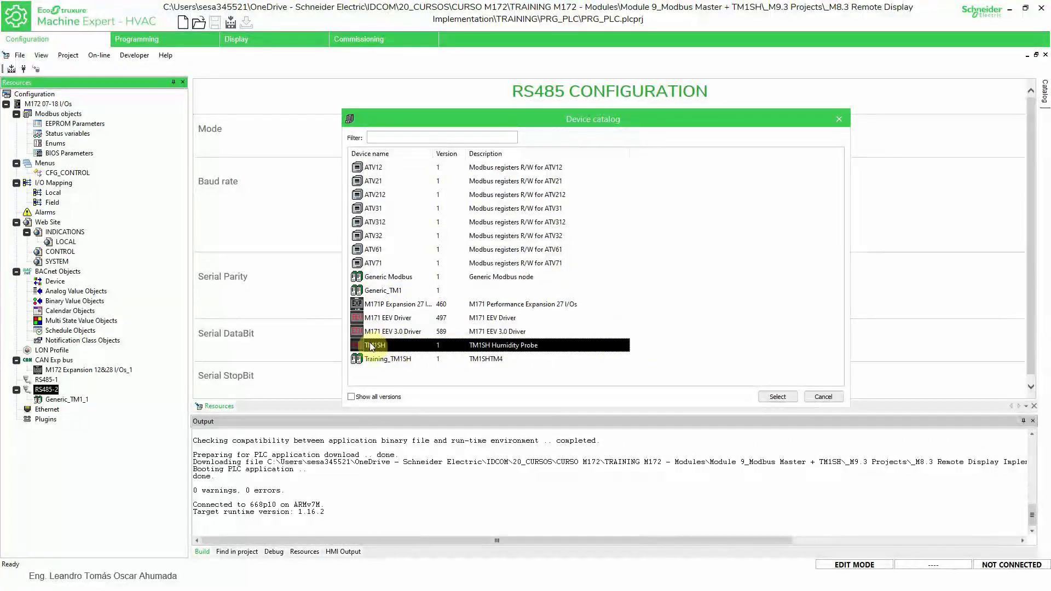
{"action": "left_click", "coordinate": [778, 397]}
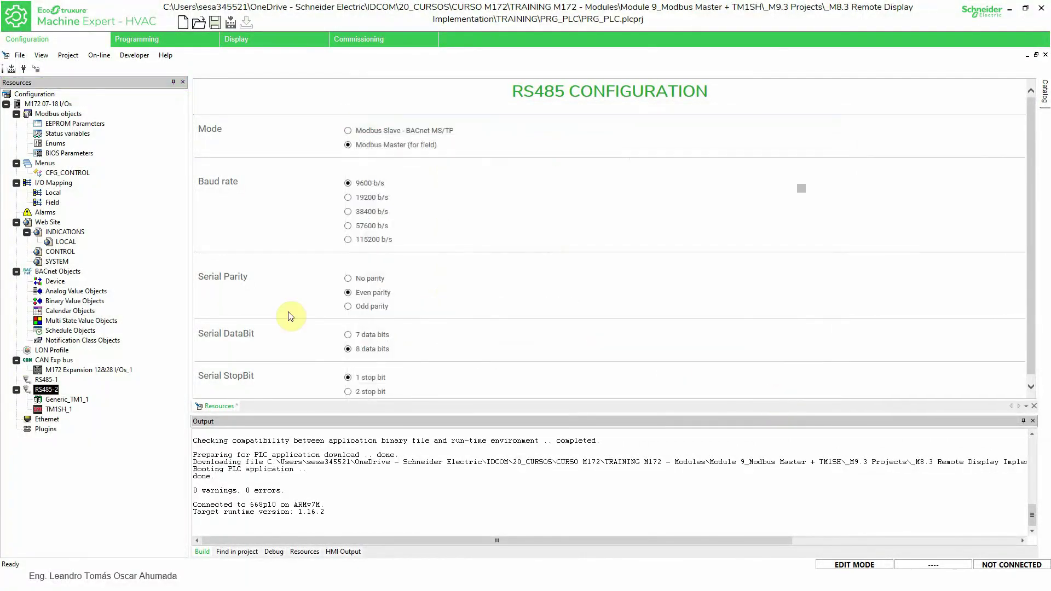
Set the TM1SH_1 device's Modbus address to 243 and its node number to 0.
{"action": "left_click", "coordinate": [51, 410]}
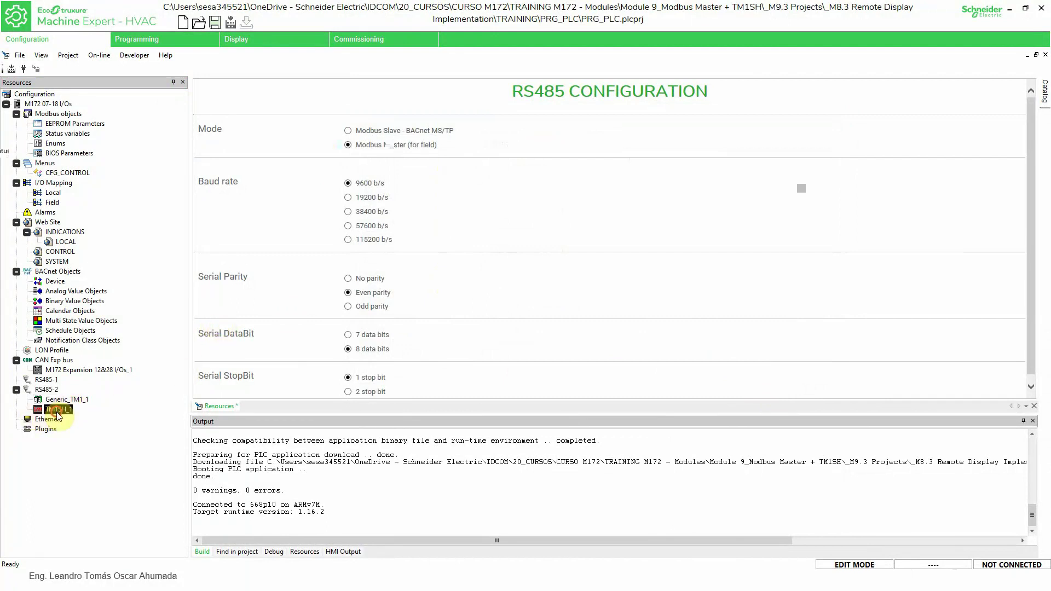
{"action": "left_click", "coordinate": [463, 150]}
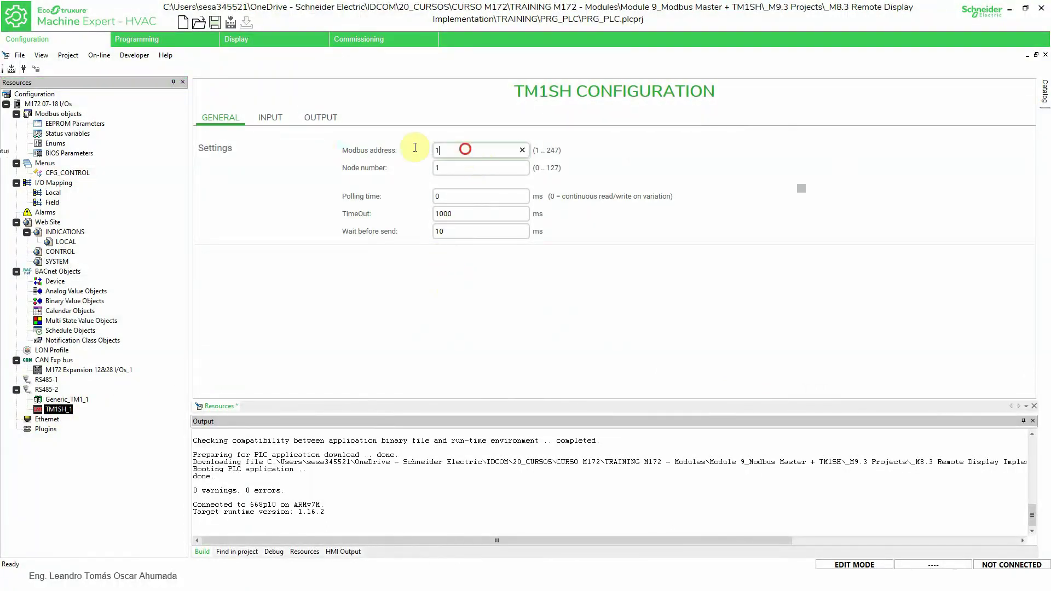
{"action": "type", "text": "243"}
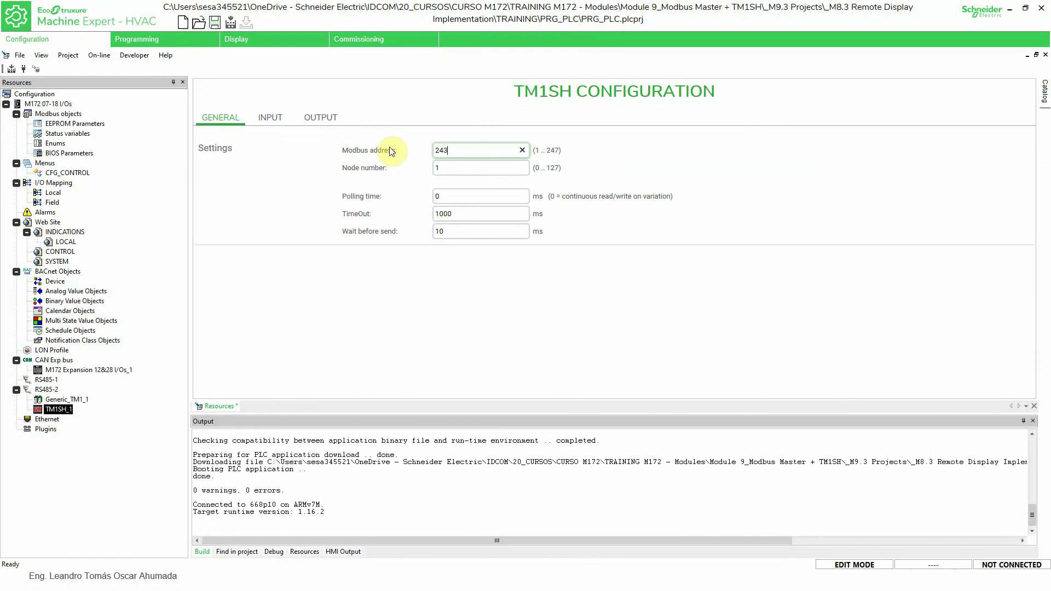
{"action": "left_click", "coordinate": [455, 168]}
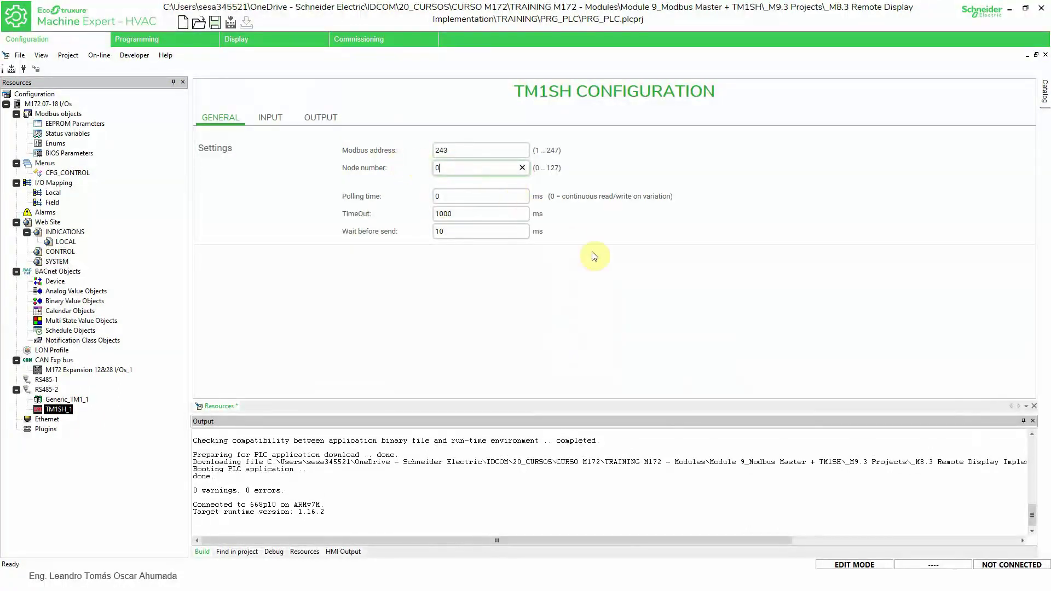
Delete the Generic_TM1_1 device from RS485-2.
{"action": "right_click", "coordinate": [59, 403]}
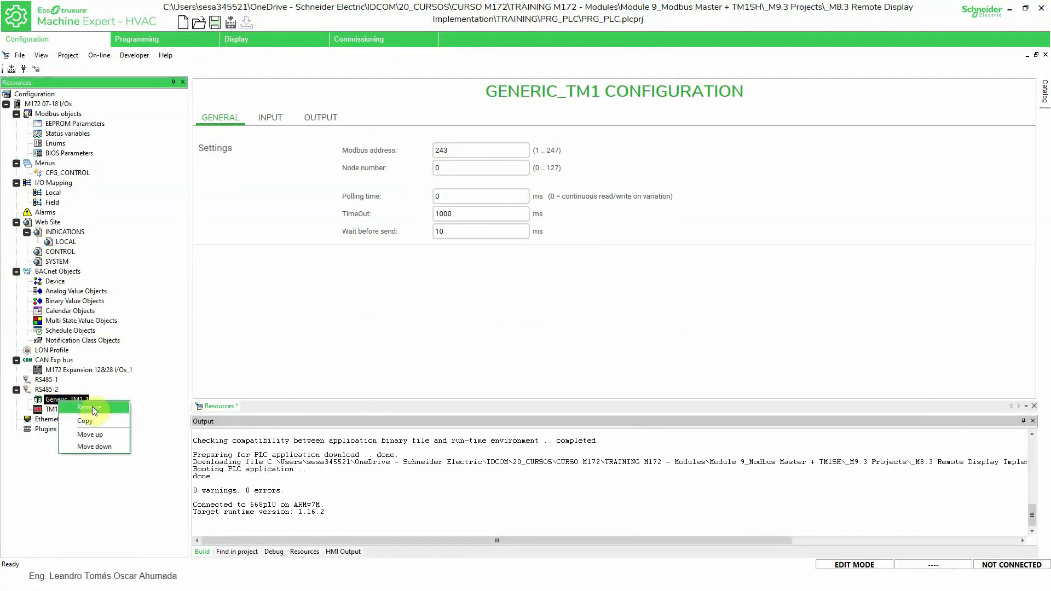
{"action": "left_click", "coordinate": [92, 407]}
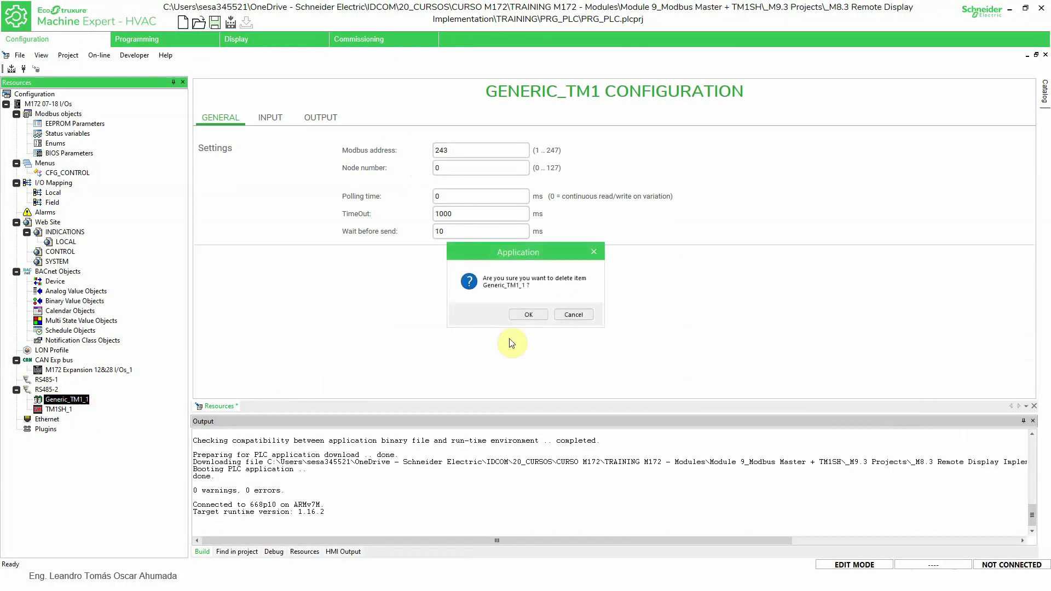
{"action": "left_click", "coordinate": [517, 314]}
Add the A1 - AI1 analog input and A2 - AI2 analog input parameters as inputs of TM1SH_1.
{"action": "left_click", "coordinate": [59, 400]}
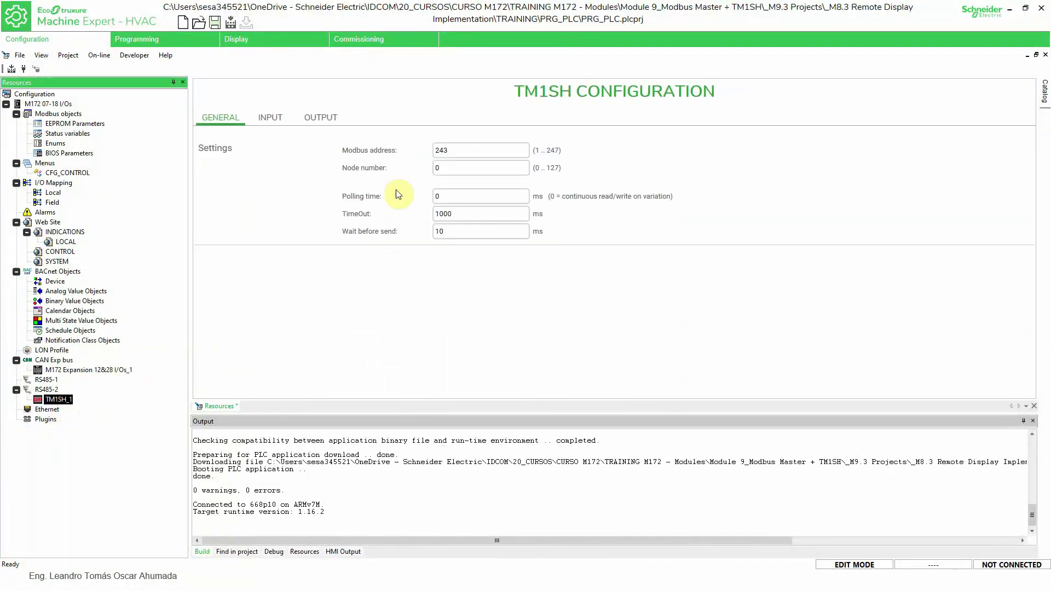
{"action": "left_click", "coordinate": [276, 119]}
{"action": "left_click", "coordinate": [320, 118]}
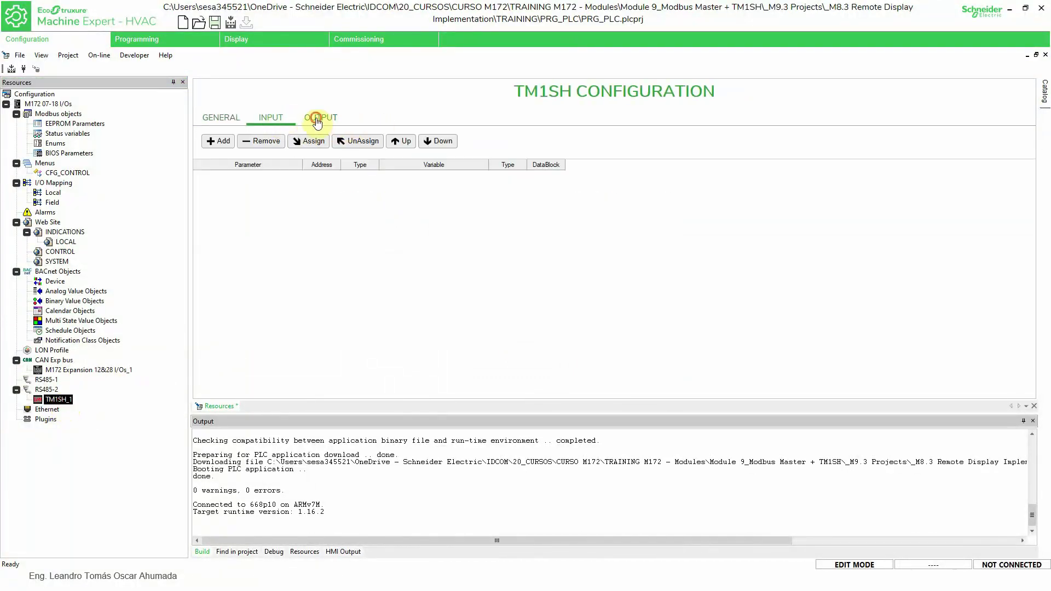
{"action": "left_click", "coordinate": [282, 119]}
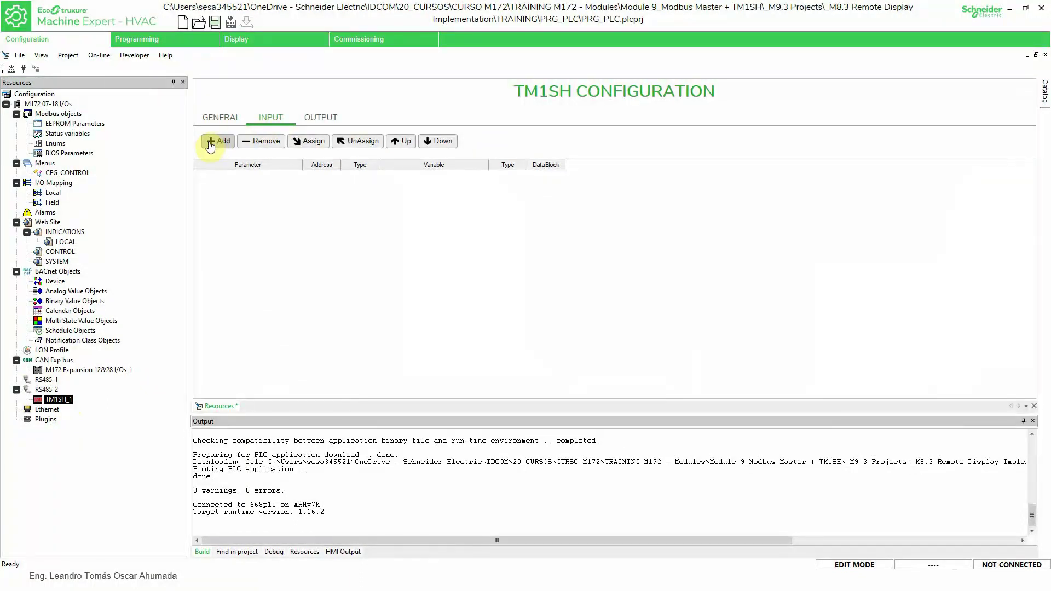
{"action": "left_click", "coordinate": [218, 142]}
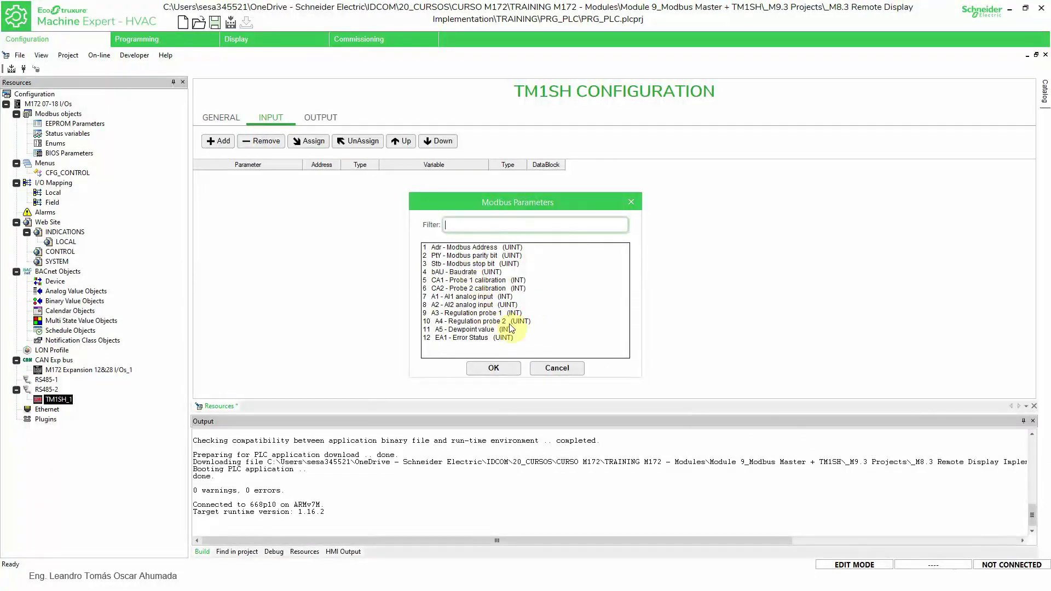
{"action": "left_click", "coordinate": [475, 297]}
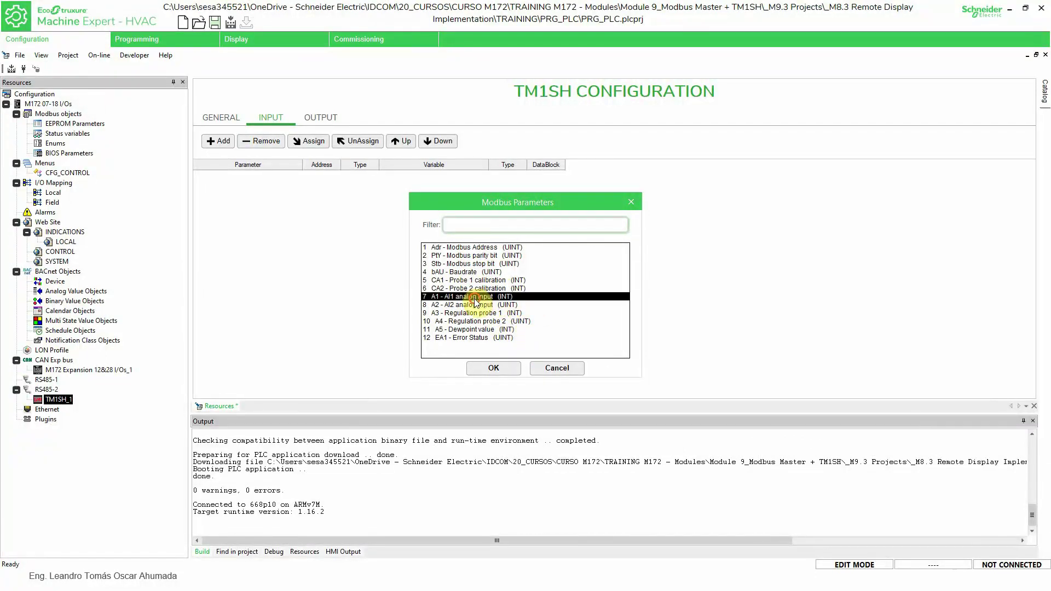
{"action": "left_click", "coordinate": [495, 369]}
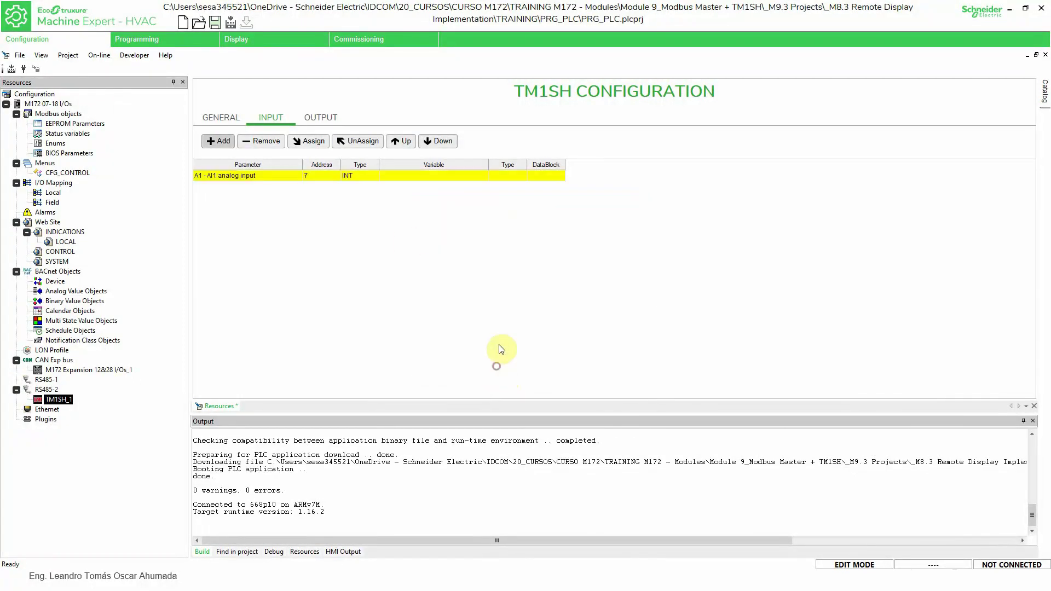
{"action": "left_click", "coordinate": [219, 141]}
{"action": "left_click", "coordinate": [469, 304]}
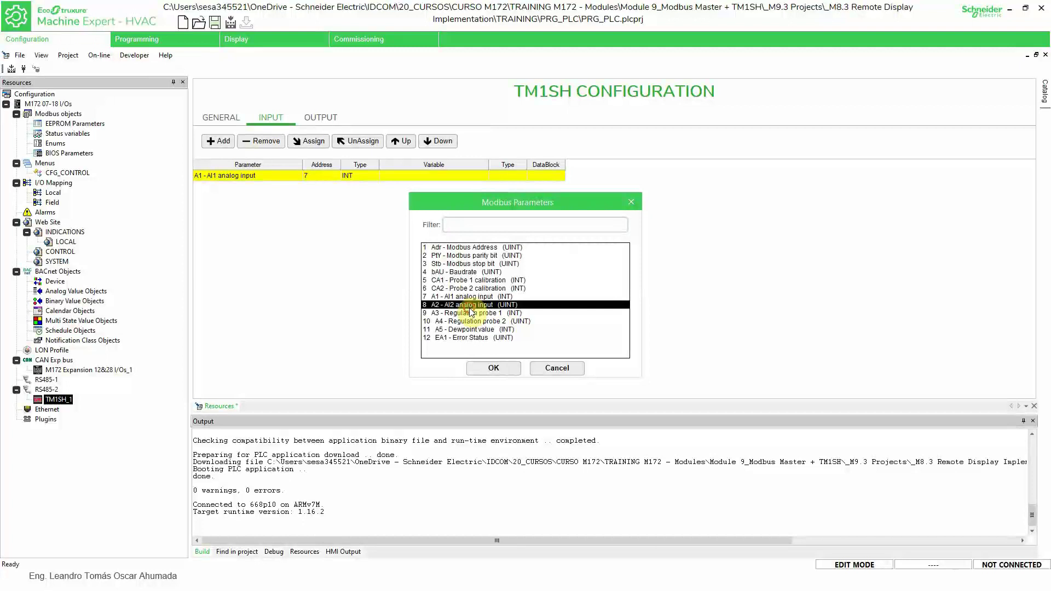
{"action": "left_click", "coordinate": [494, 369]}
{"action": "left_click", "coordinate": [453, 177]}
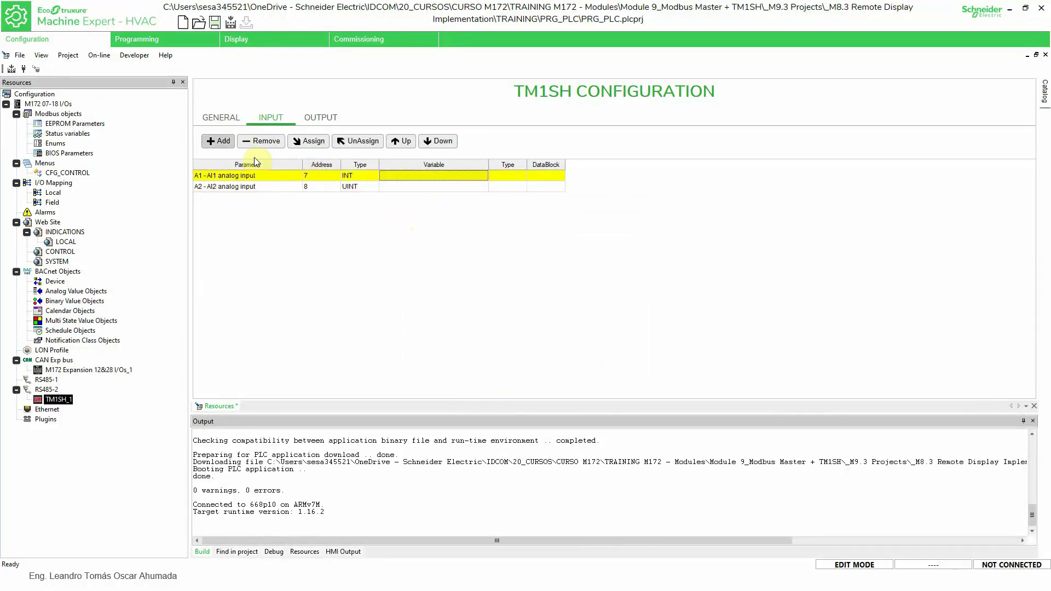
{"action": "left_click", "coordinate": [219, 141]}
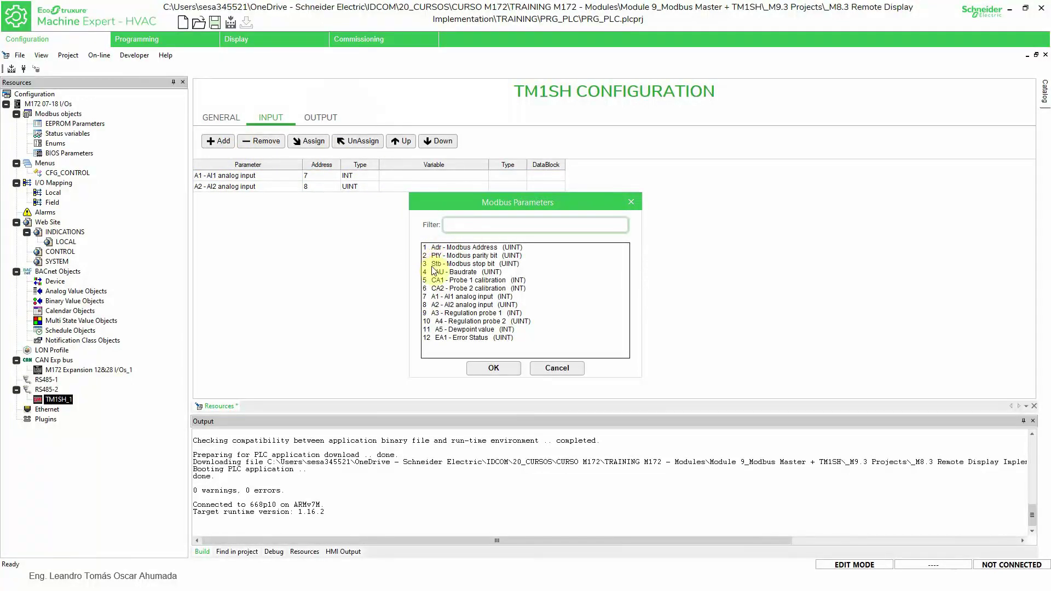
{"action": "left_click", "coordinate": [557, 368]}
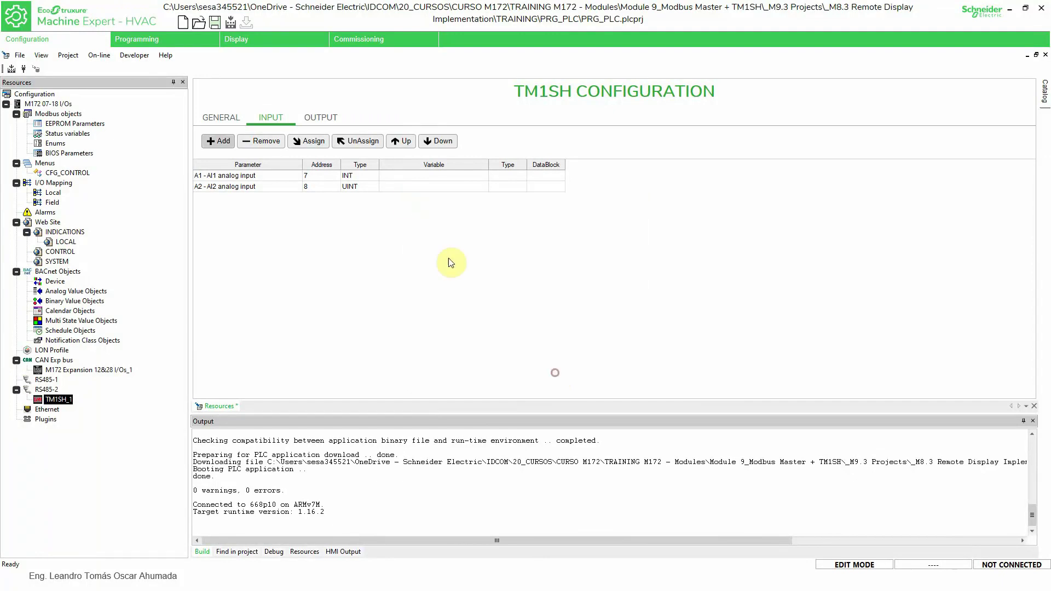
Assign the PLC variable iIND_TM1_T to the A1 - AI1 analog input parameter of TM1SH_1.
{"action": "left_click", "coordinate": [457, 174]}
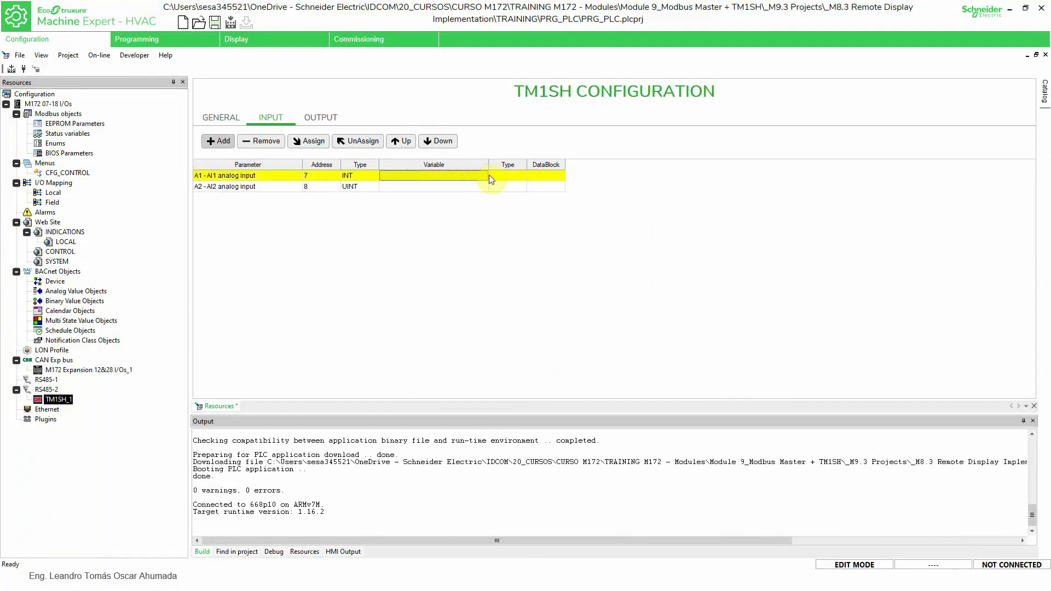
{"action": "left_click", "coordinate": [308, 141]}
{"action": "left_click", "coordinate": [481, 255]}
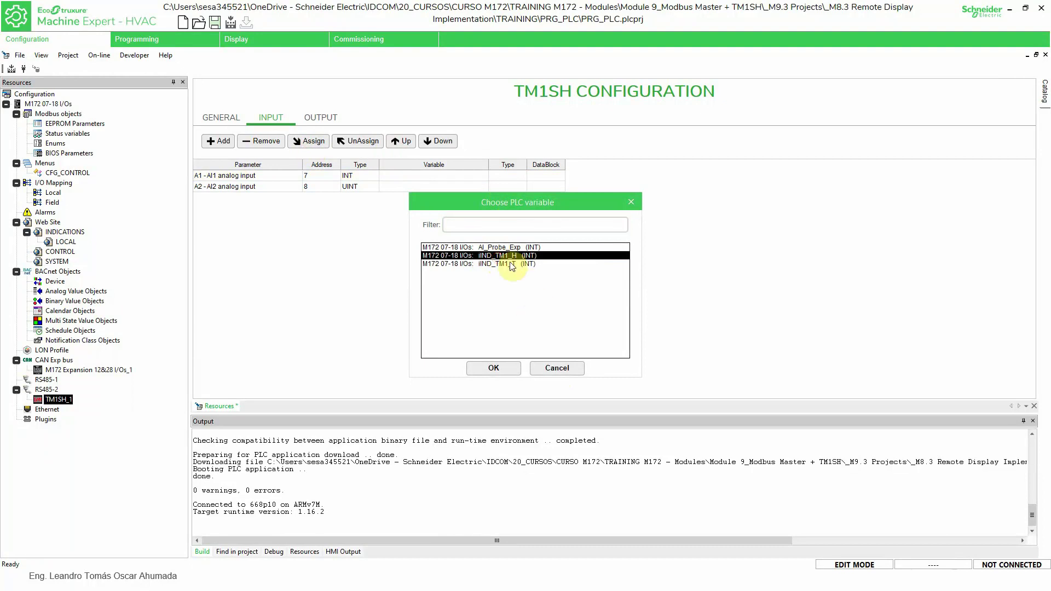
{"action": "left_click", "coordinate": [493, 263]}
{"action": "left_click", "coordinate": [511, 369]}
Assign the PLC variable iIND_TM1_H to the A2 - AI2 analog input parameter of TM1SH_1.
{"action": "left_click", "coordinate": [450, 184]}
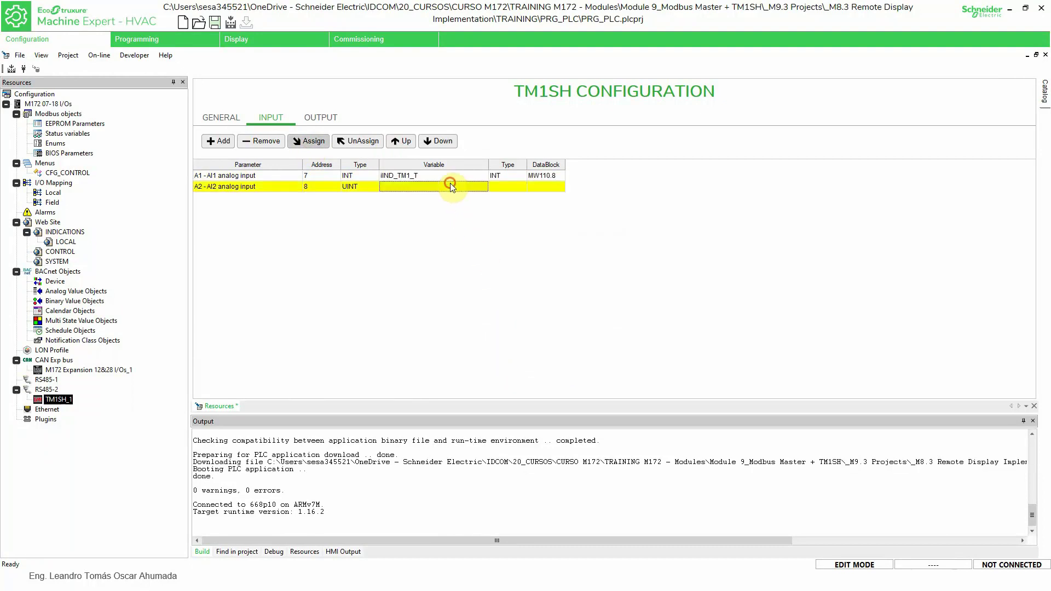
{"action": "left_click", "coordinate": [309, 141]}
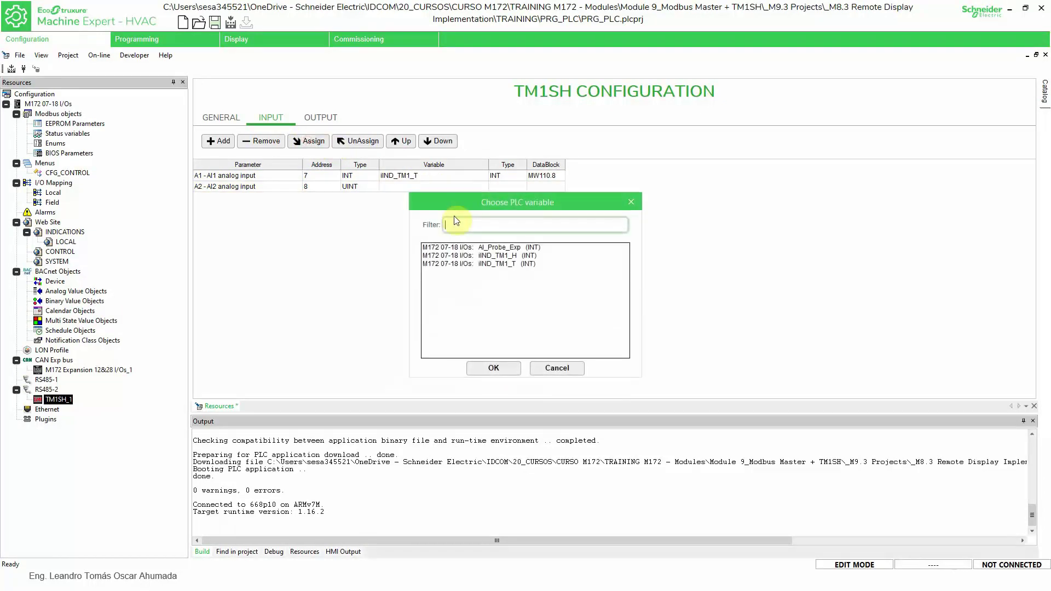
{"action": "left_click", "coordinate": [490, 256]}
{"action": "left_click", "coordinate": [496, 368]}
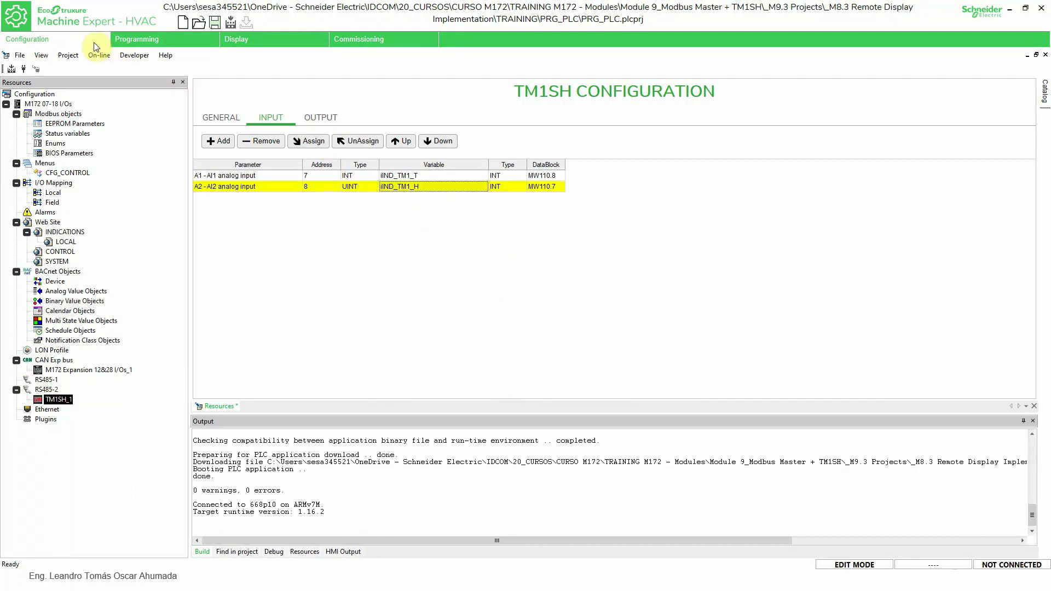
Compile the PLC project, connect to the M172 controller and download the code to it.
{"action": "left_click", "coordinate": [24, 72]}
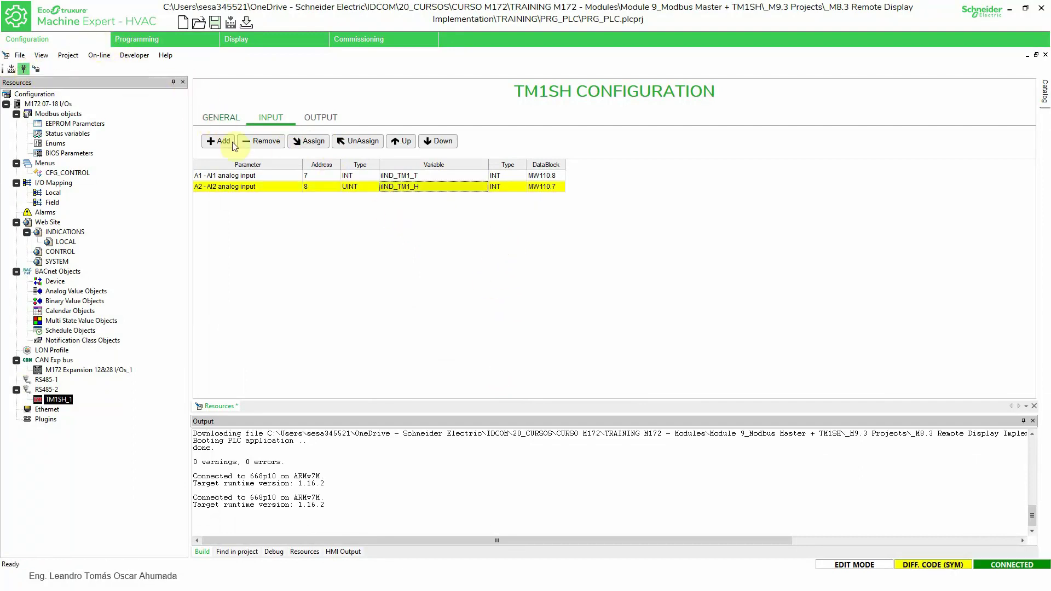
{"action": "left_click", "coordinate": [18, 71]}
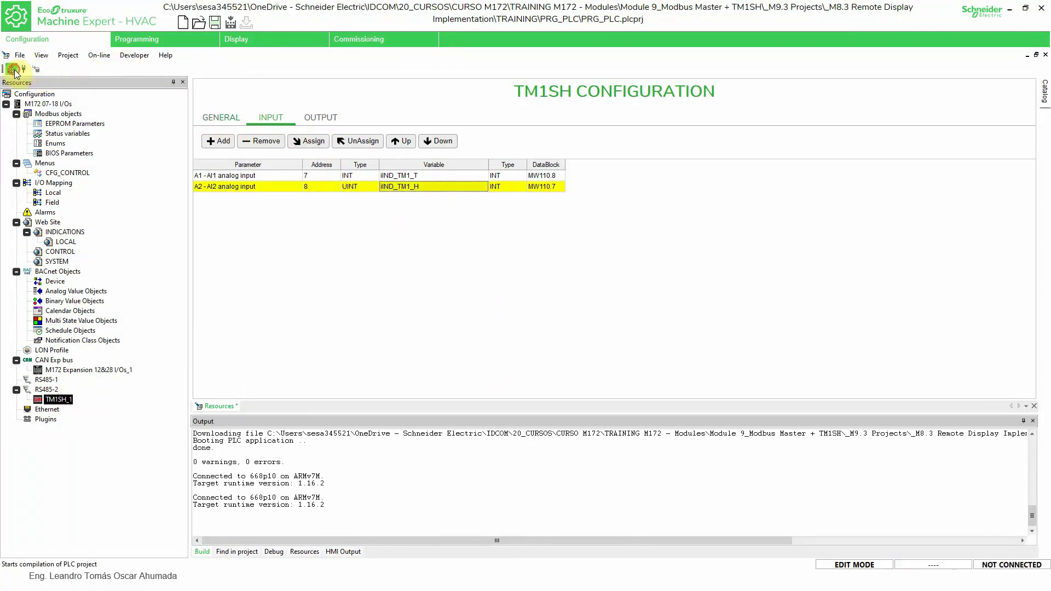
{"action": "left_click", "coordinate": [24, 69]}
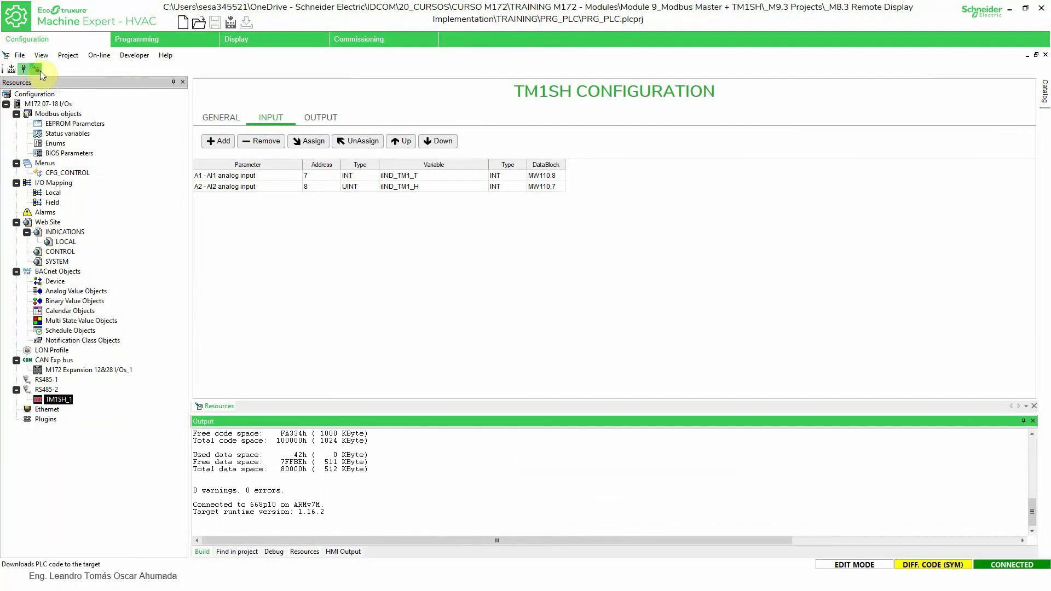
{"action": "left_click", "coordinate": [37, 71]}
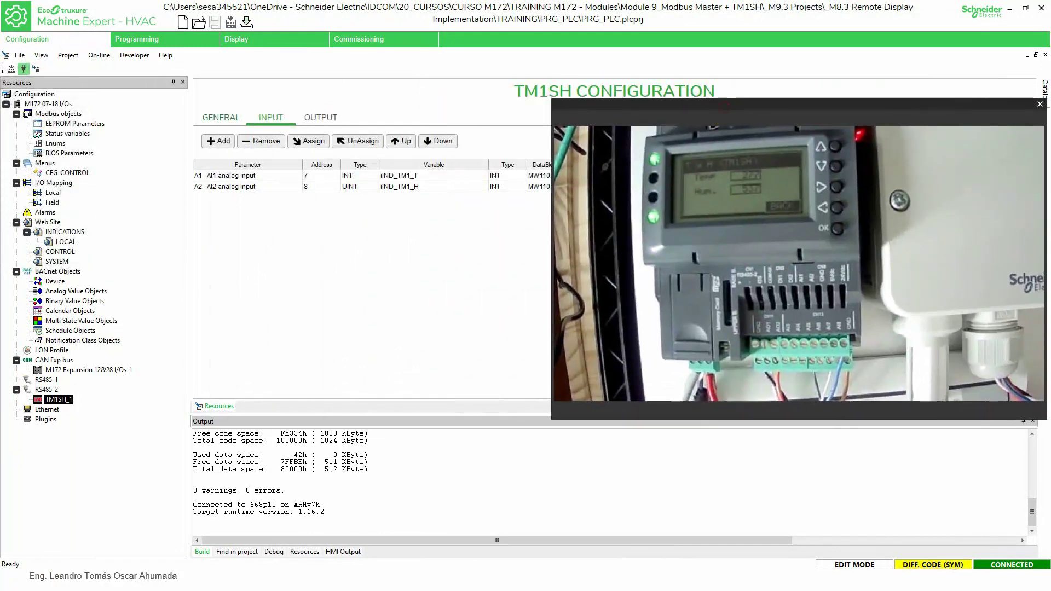
{"action": "left_click", "coordinate": [36, 69]}
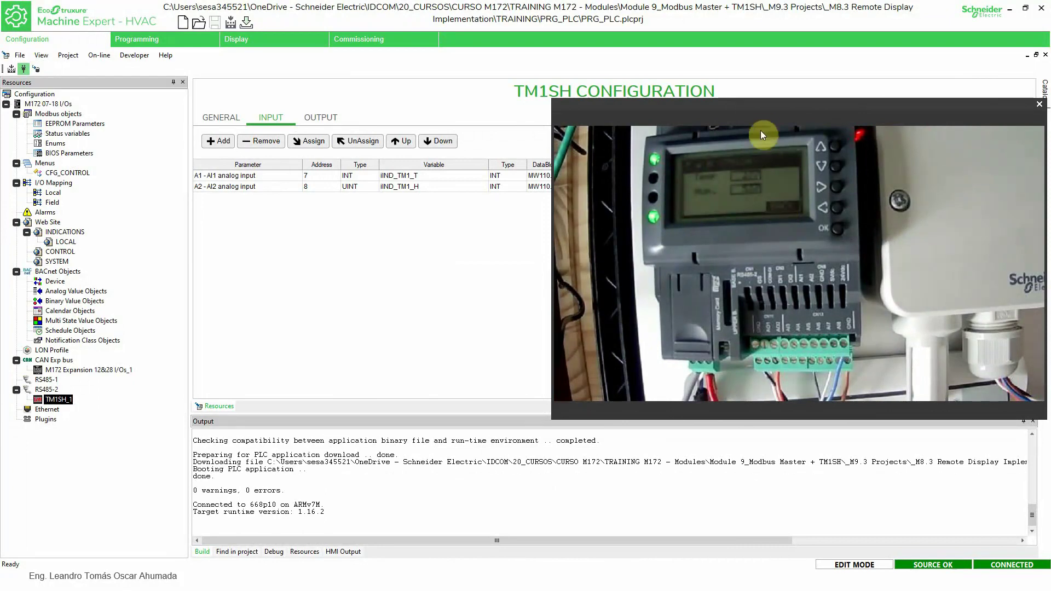
{"action": "left_click", "coordinate": [765, 115]}
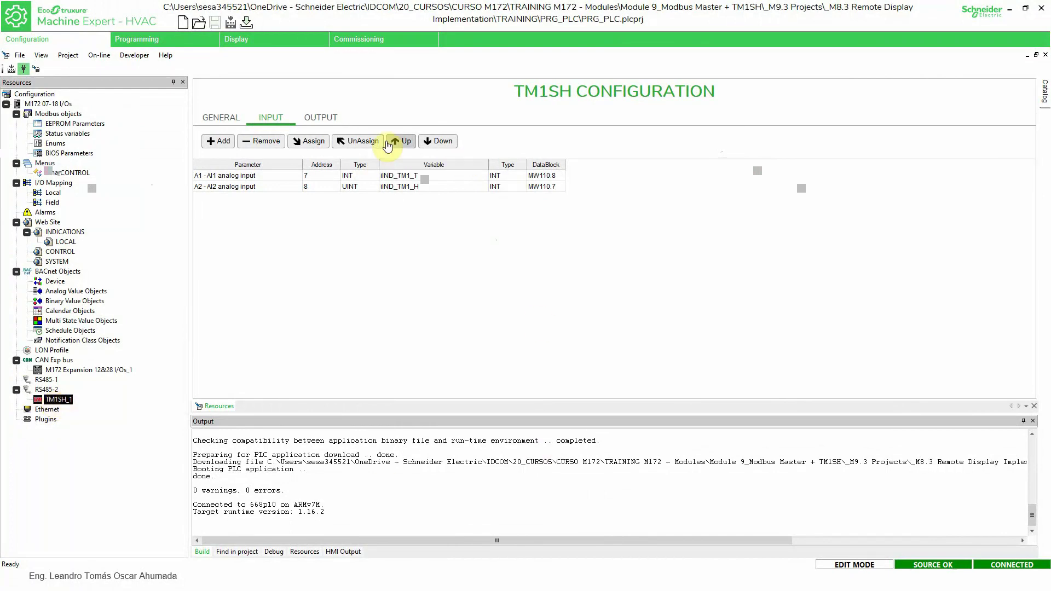
Compare the Modbus read block in the PRG_COMM_MODBUS program with the general settings of the TM1SH_1 device.
{"action": "left_click", "coordinate": [165, 43]}
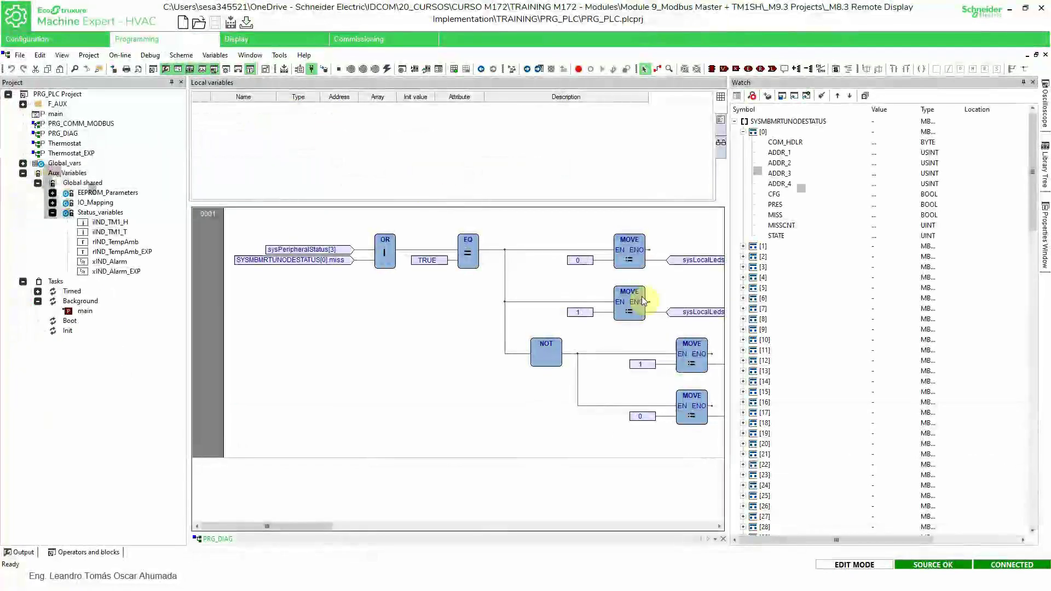
{"action": "double_click", "coordinate": [75, 124]}
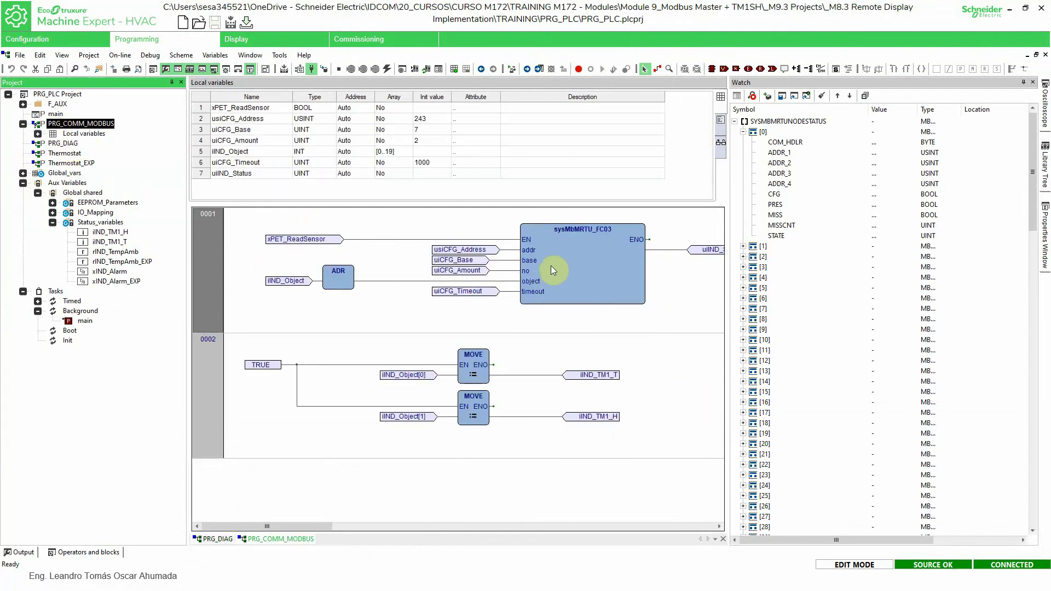
{"action": "mouse_move", "coordinate": [550, 265]}
{"action": "left_click", "coordinate": [47, 40]}
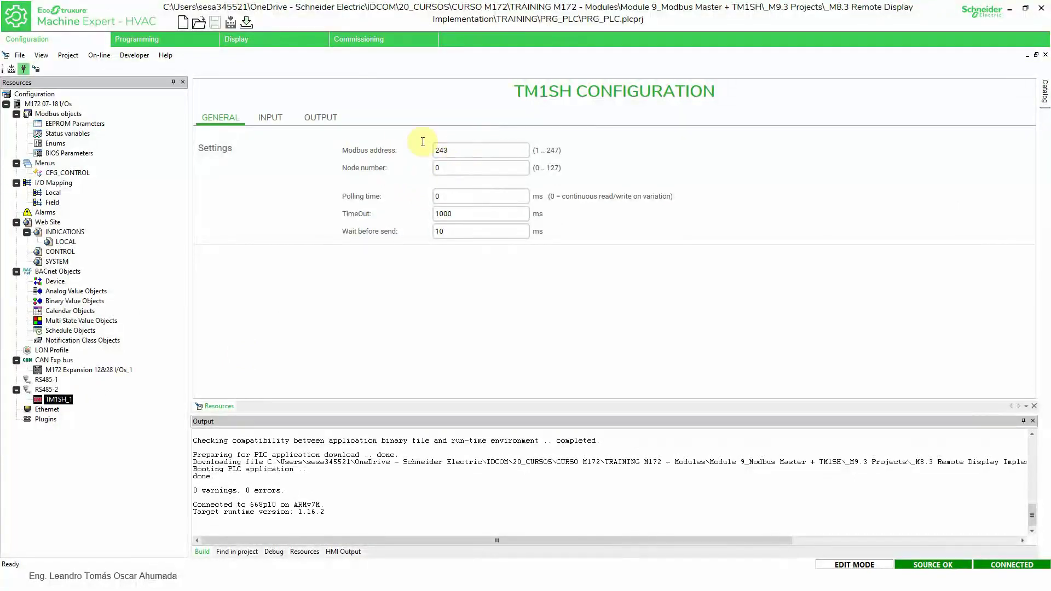
{"action": "left_click", "coordinate": [142, 41]}
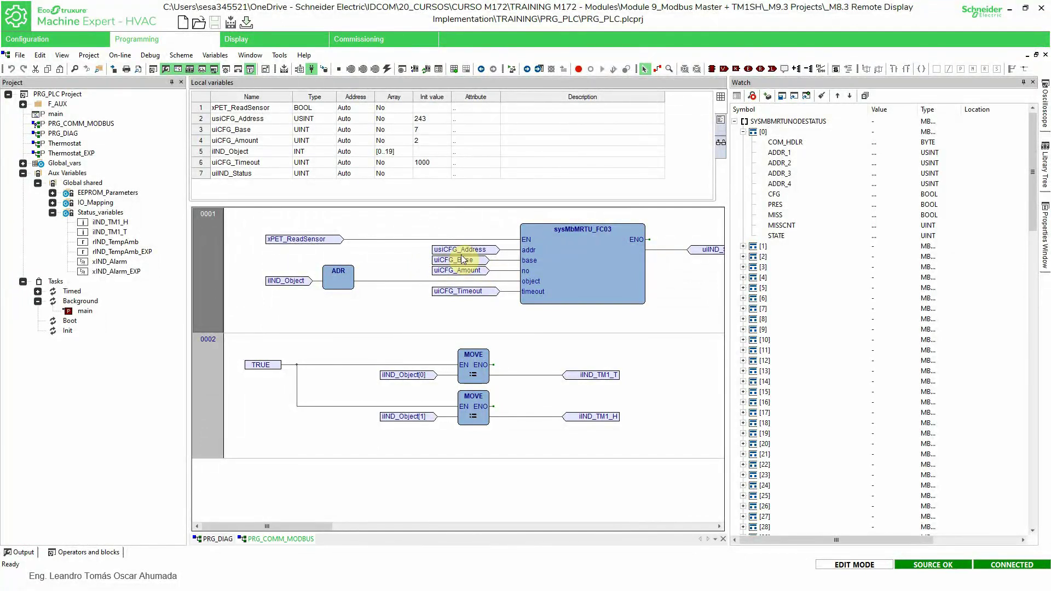
{"action": "left_click", "coordinate": [411, 575]}
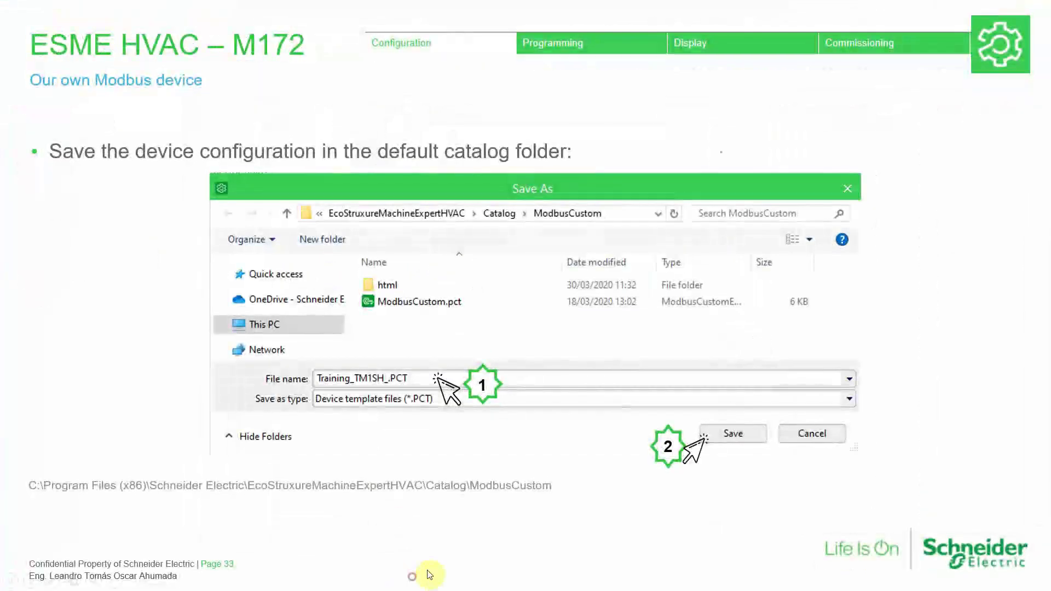
{"action": "scroll", "coordinate": [510, 516], "scroll_direction": "down", "scroll_amount": 1}
{"action": "scroll", "coordinate": [564, 493], "scroll_direction": "down", "scroll_amount": 1}
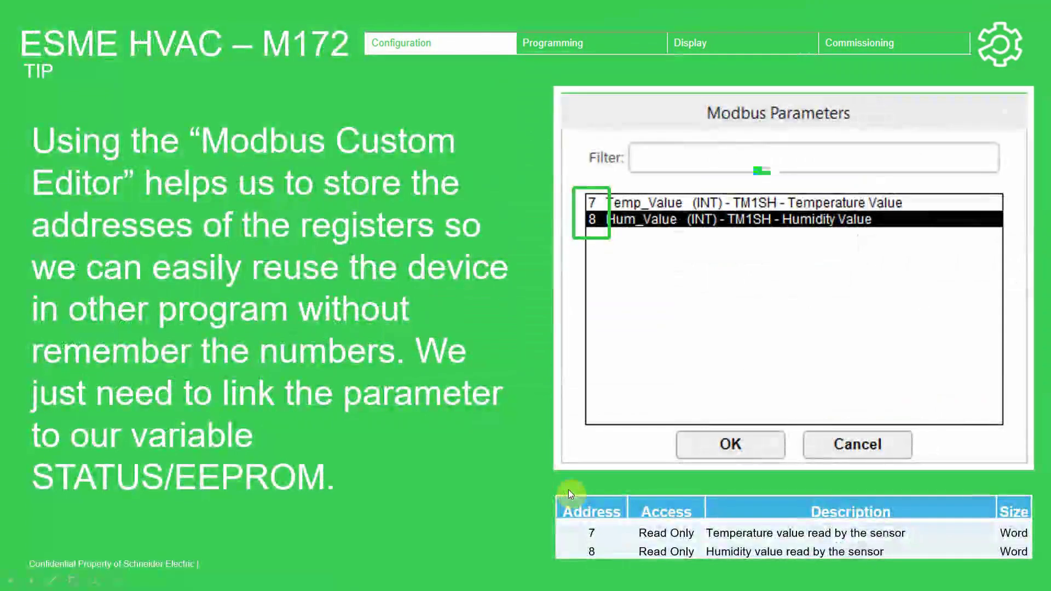
{"action": "scroll", "coordinate": [573, 480], "scroll_direction": "down", "scroll_amount": 1}
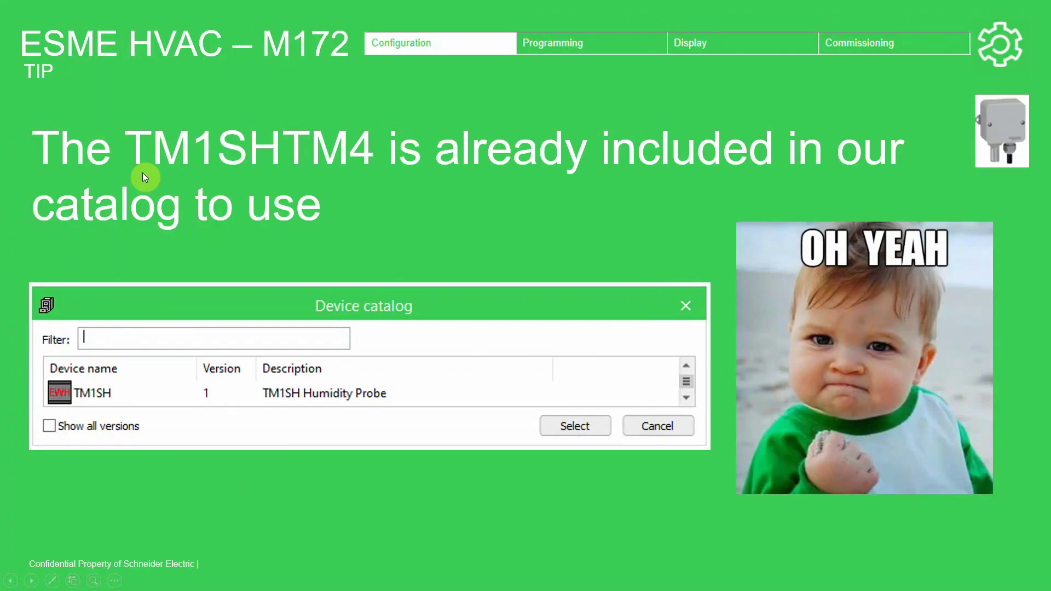
{"action": "scroll", "coordinate": [144, 175], "scroll_direction": "down", "scroll_amount": 1}
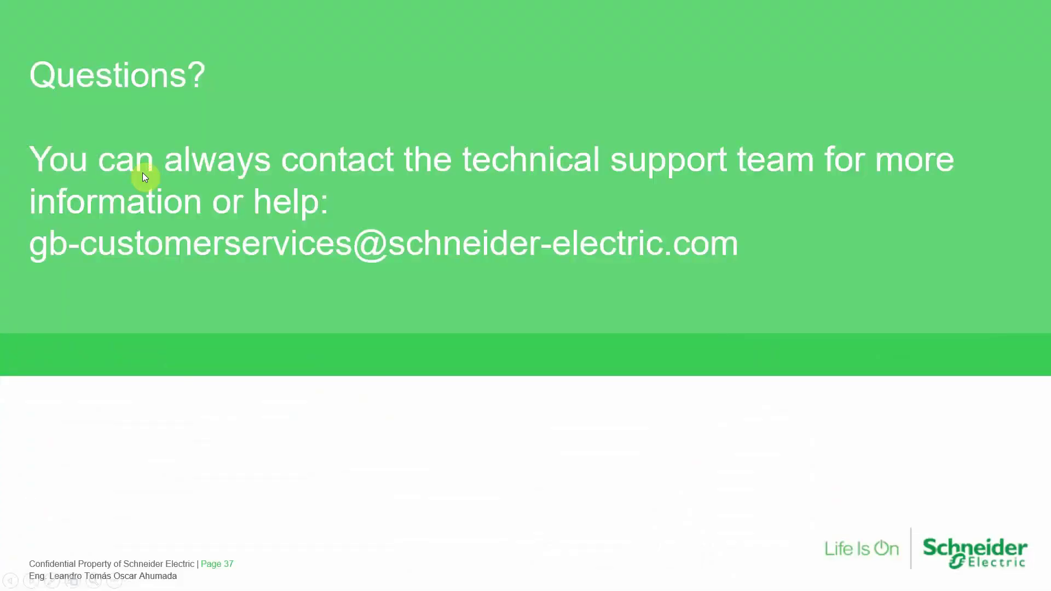